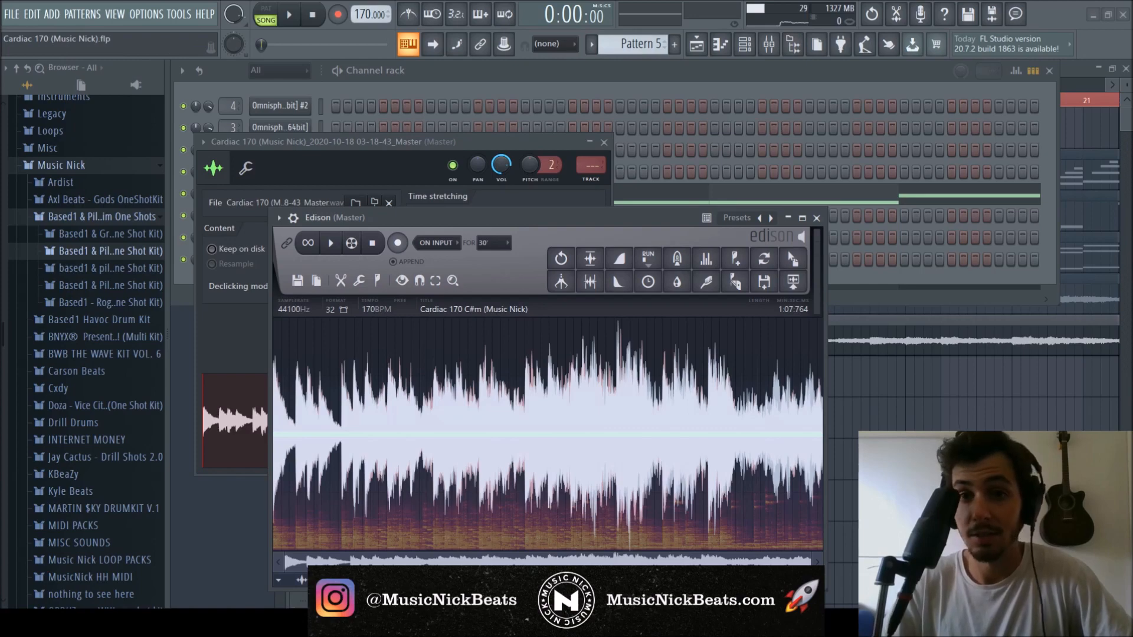
# - Open the second master recording, on playlist Track 6, in the Edison audio editor
pyautogui.press('F5')
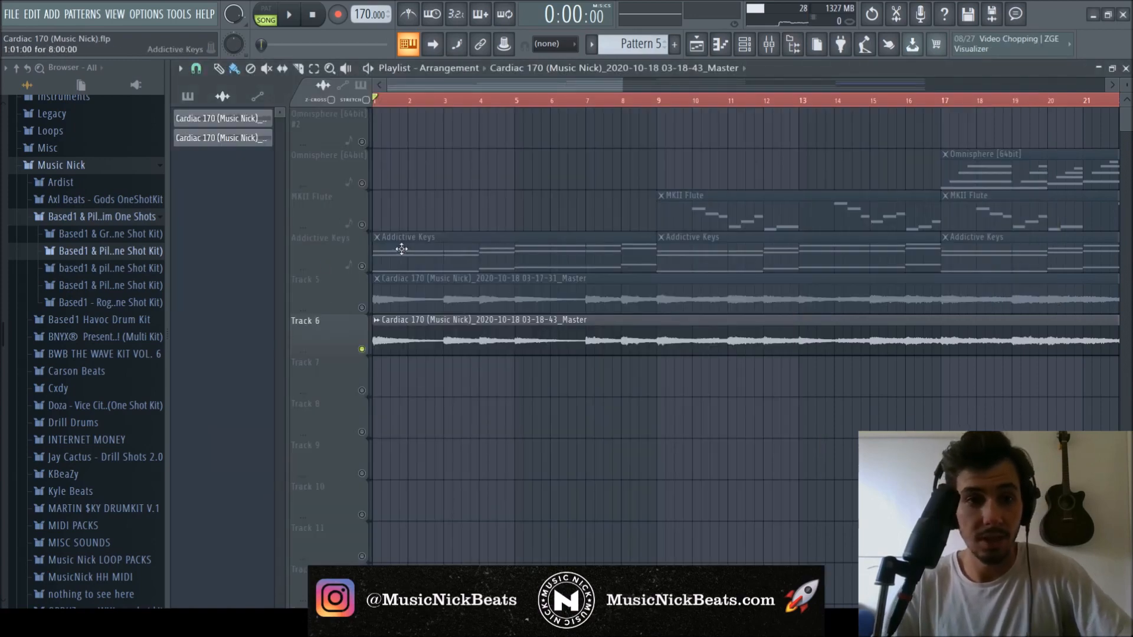
pyautogui.scroll(-4, 401, 249)
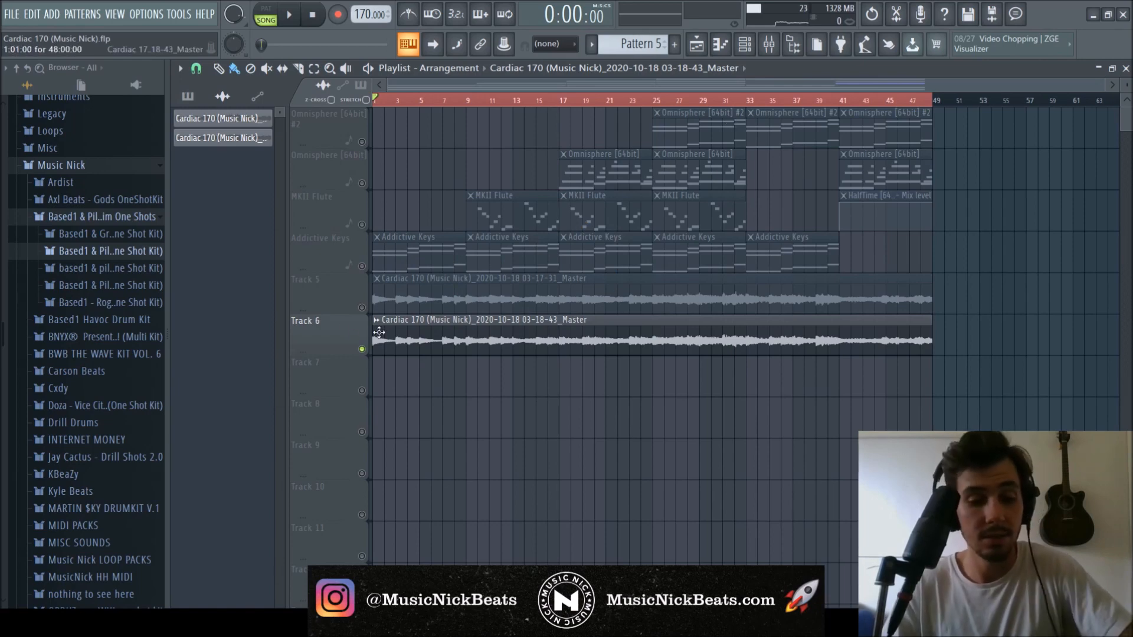
pyautogui.doubleClick(379, 332)
pyautogui.hotkey('ctrl', 'e')
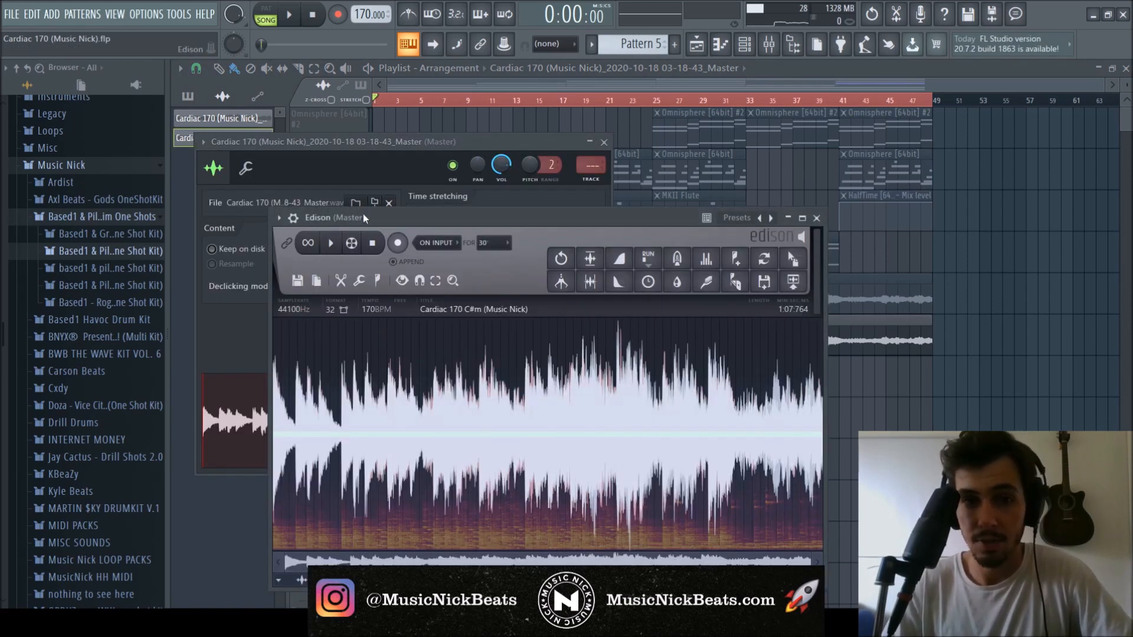
pyautogui.moveTo(364, 215); pyautogui.dragTo(360, 158)
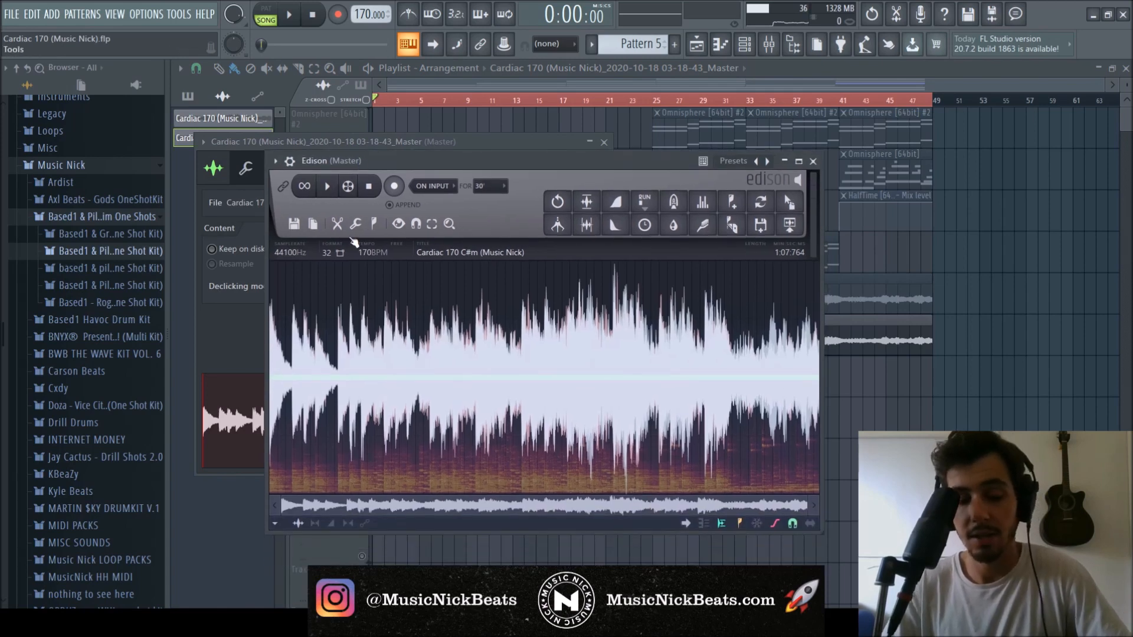
# - Play the rendered Cardiac 170 loop in Edison, stop it, and close Edison and the audio clip's settings
pyautogui.click(328, 188)
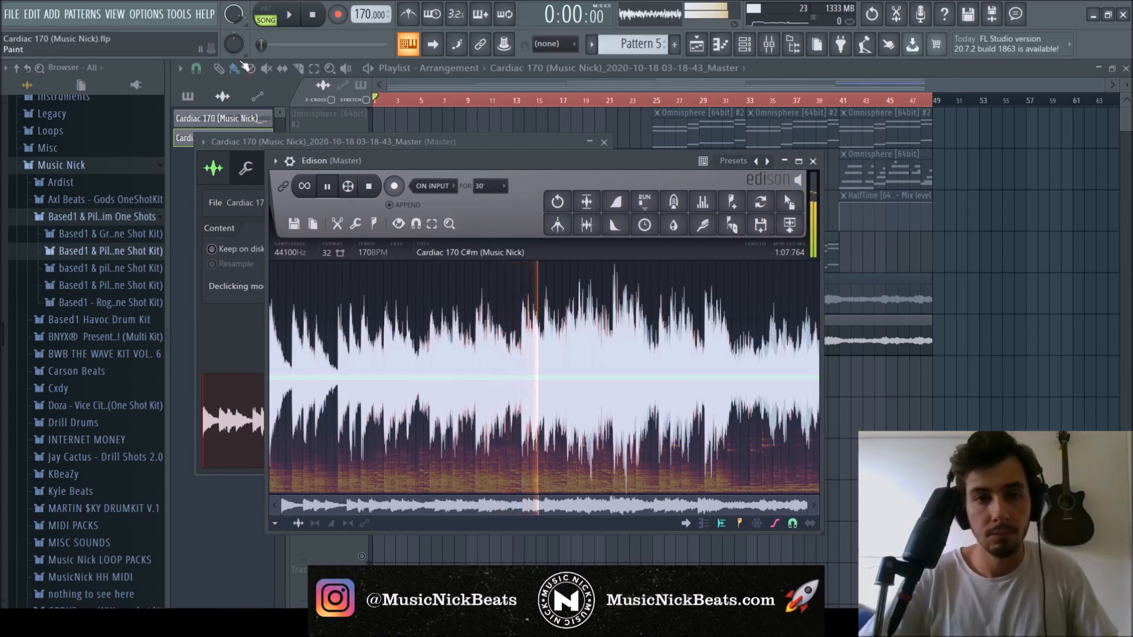
pyautogui.click(370, 188)
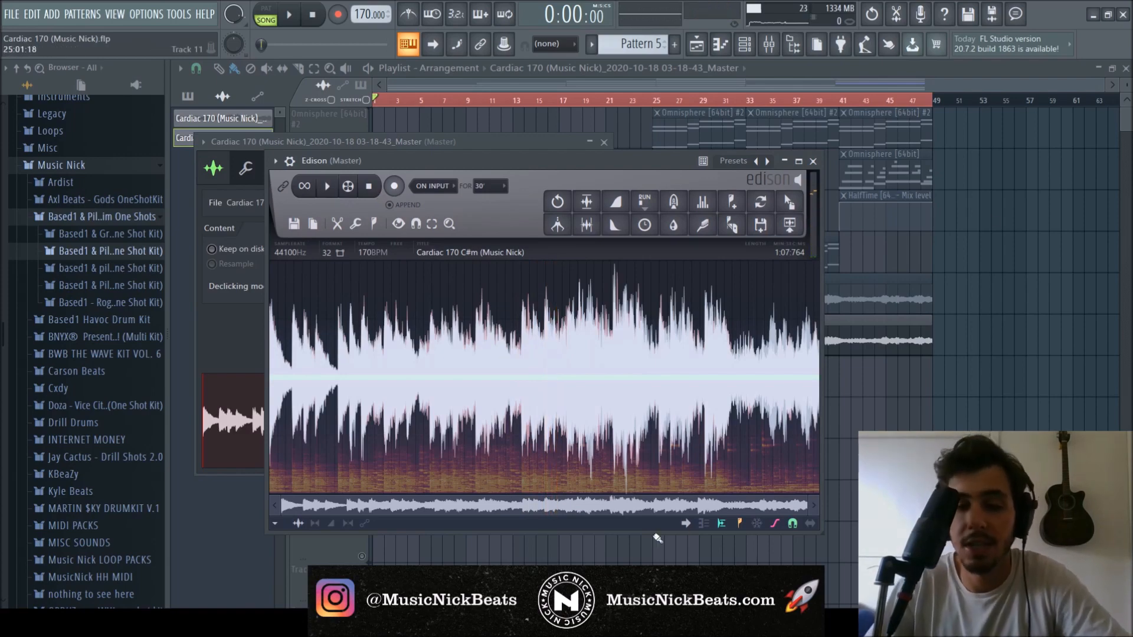
pyautogui.click(813, 162)
pyautogui.click(603, 142)
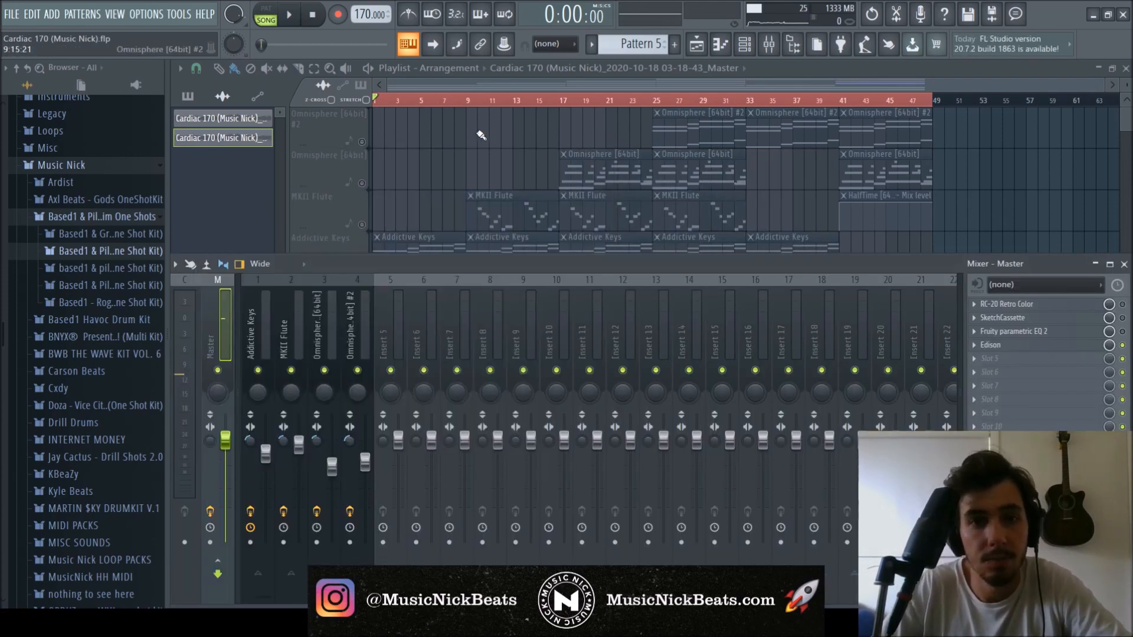
# - Solo the Addictive Keys track in the playlist
pyautogui.press('F9')
pyautogui.rightClick(363, 267)
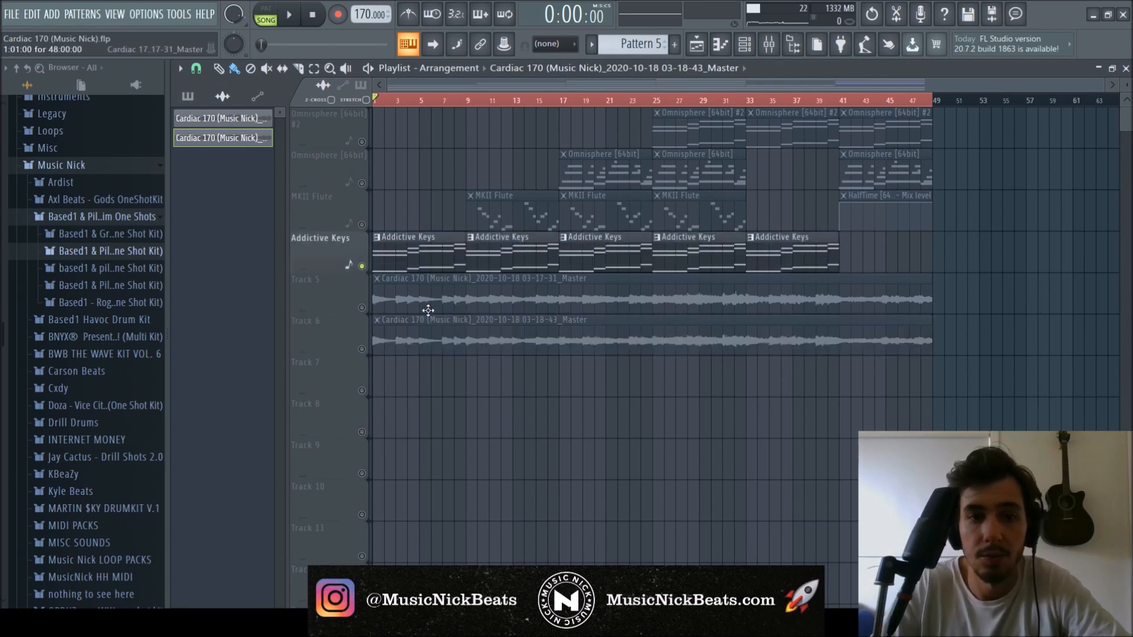
# - Show the Addictive Keys mixer channel and inspect the preset loaded in its instrument
pyautogui.press('F6')
pyautogui.press('F9')
pyautogui.click(268, 352)
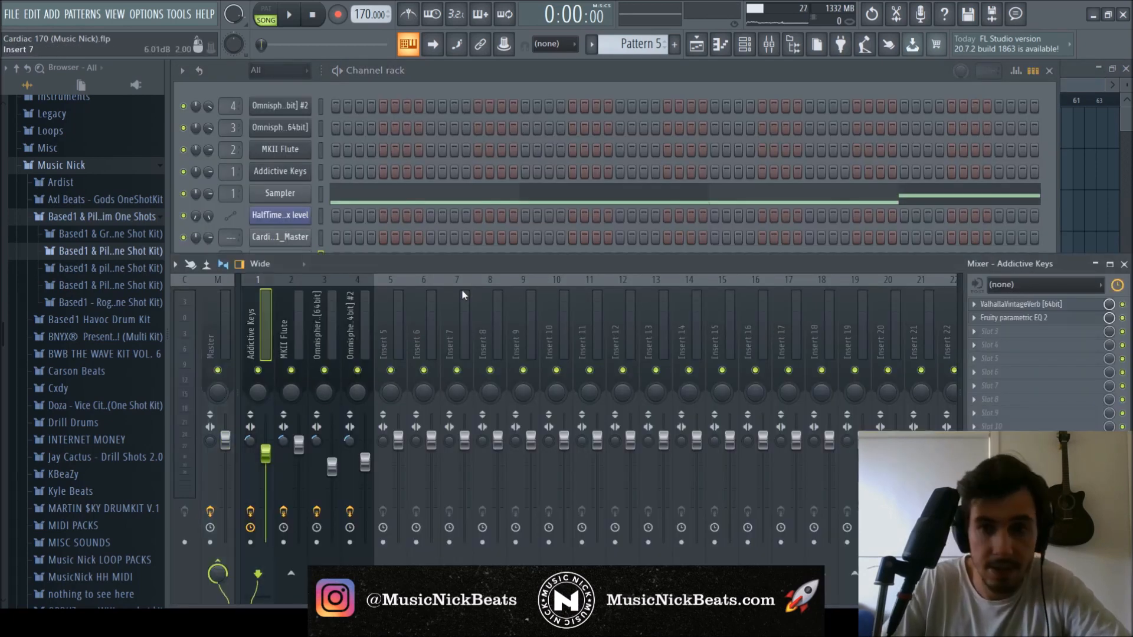
pyautogui.click(282, 172)
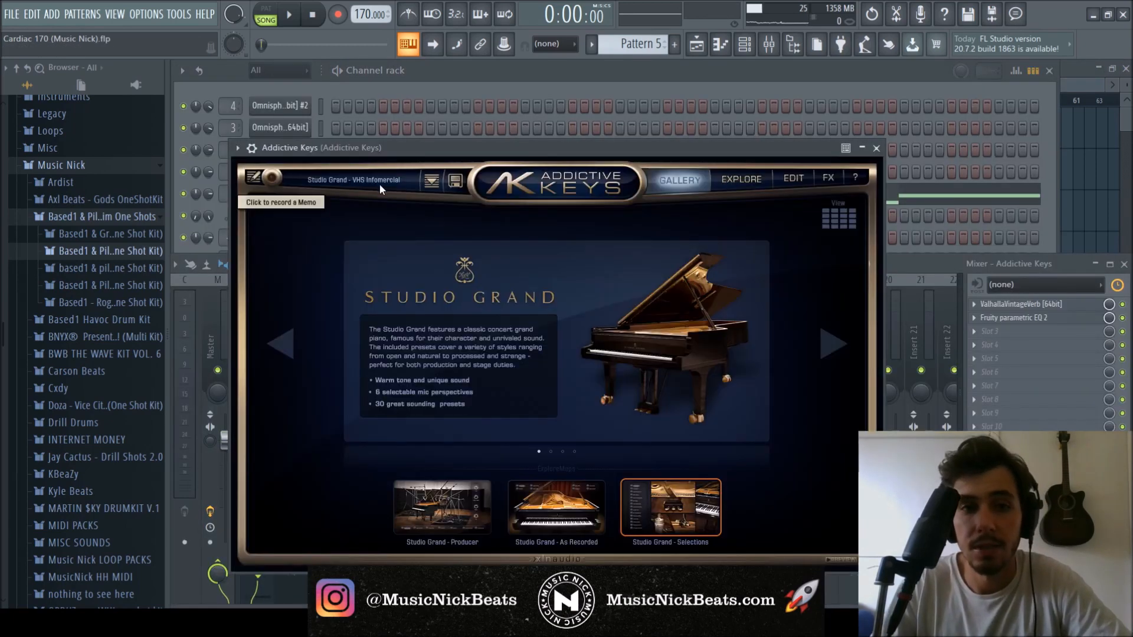
pyautogui.click(876, 148)
# - Select the Addictive Keys pattern, switch playback to pattern mode, and open its notes in the piano roll
pyautogui.moveTo(645, 45); pyautogui.dragTo(633, 100)
pyautogui.scroll(3, 653, 45)
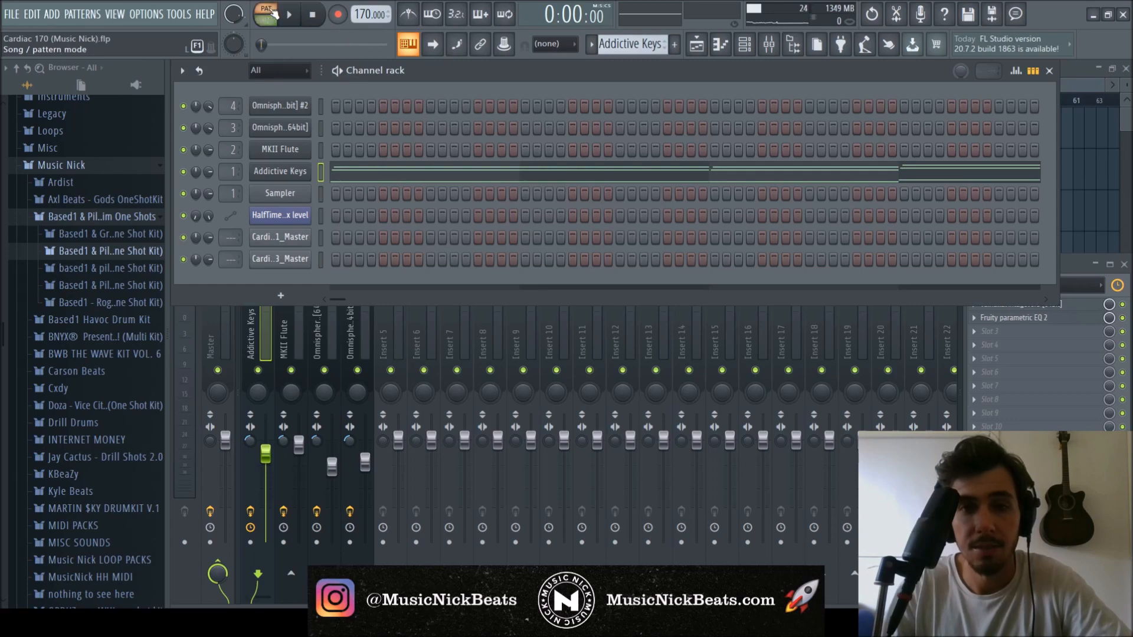
pyautogui.click(592, 170)
pyautogui.scroll(-3, 569, 190)
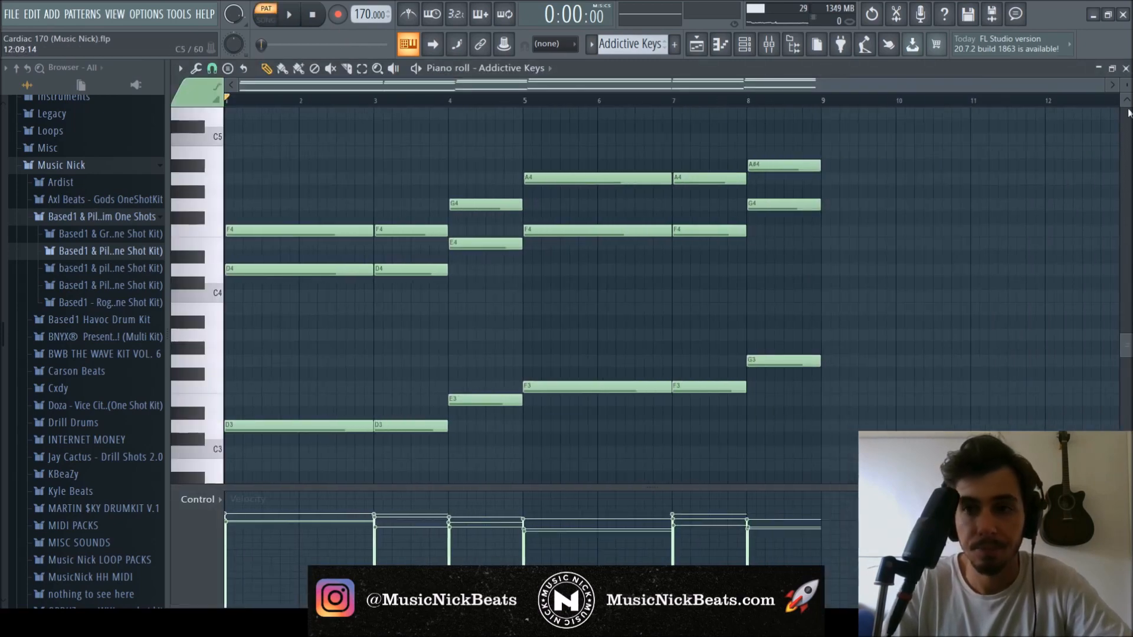
# - Examine the Addictive Keys chord progression in the piano roll and play it through
pyautogui.moveTo(1126, 85); pyautogui.dragTo(1126, 79)
pyautogui.scroll(4, 374, 366)
pyautogui.scroll(-5, 307, 331)
pyautogui.scroll(1, 295, 360)
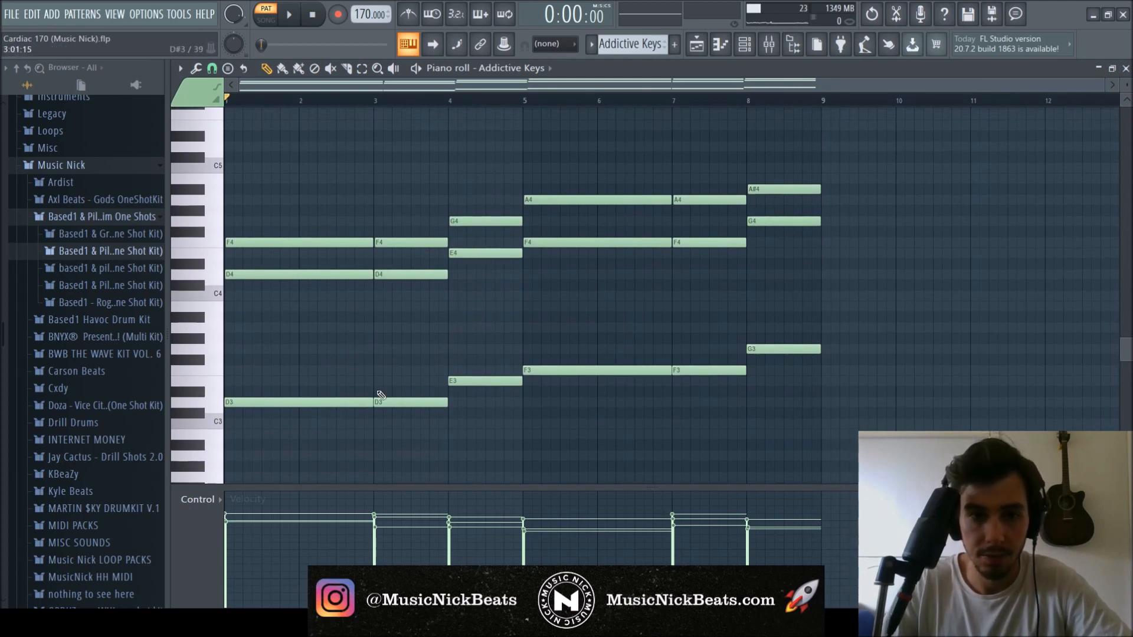
pyautogui.moveTo(848, 467); pyautogui.dragTo(151, 323)
pyautogui.keyDown('ctrl'); pyautogui.click(341, 324); pyautogui.keyUp('ctrl')
pyautogui.scroll(2, 306, 324)
pyautogui.press('space')
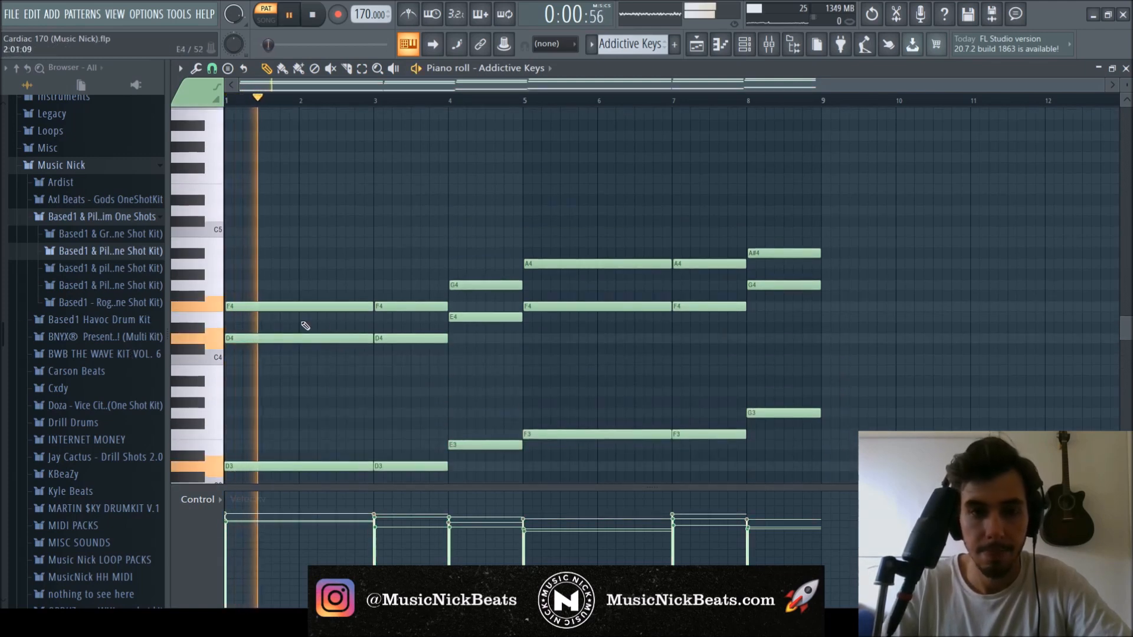
pyautogui.scroll(1, 306, 325)
pyautogui.scroll(-1, 305, 325)
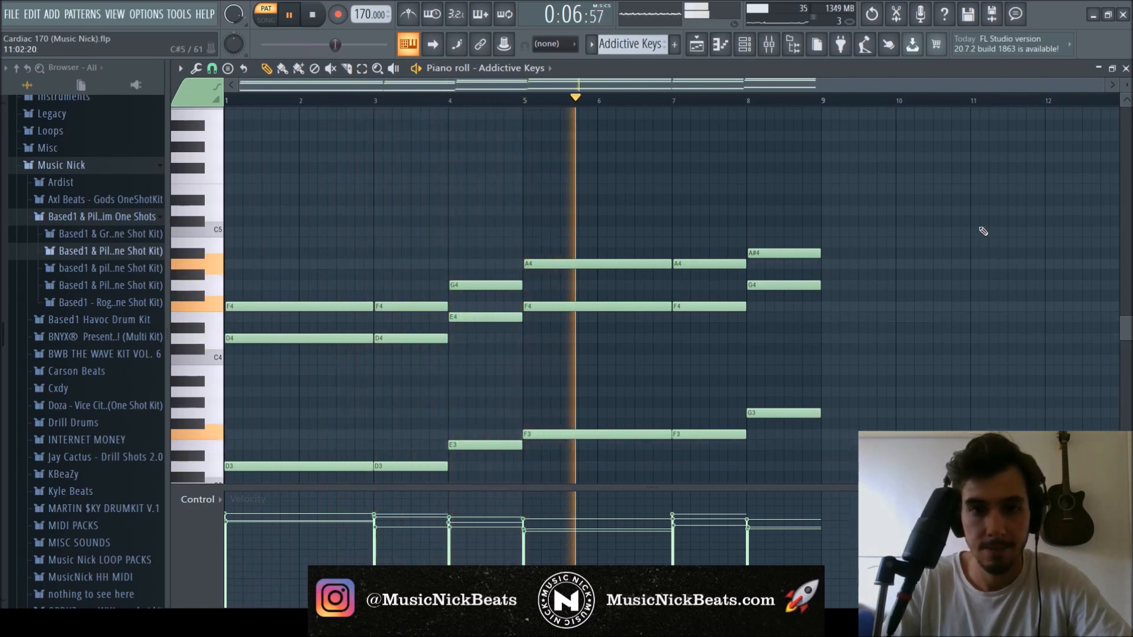
pyautogui.scroll(-1, 983, 231)
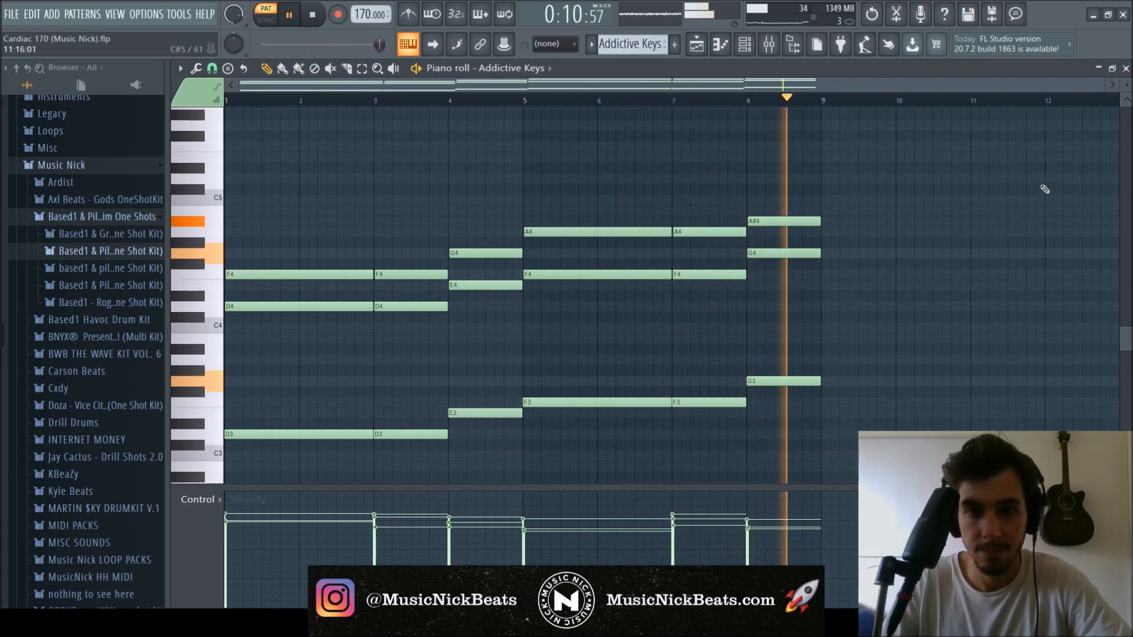
pyautogui.press('space')
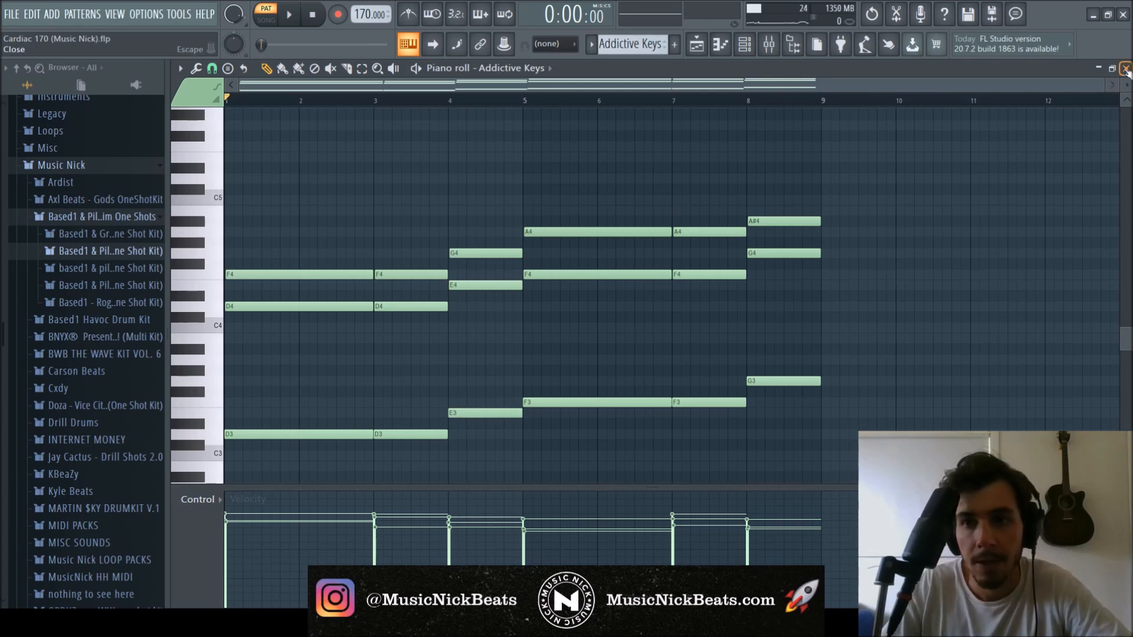
# - Select the MKII Flute pattern, play its melody in the piano roll, and return to the channel rack
pyautogui.press('F9')
pyautogui.press('F6')
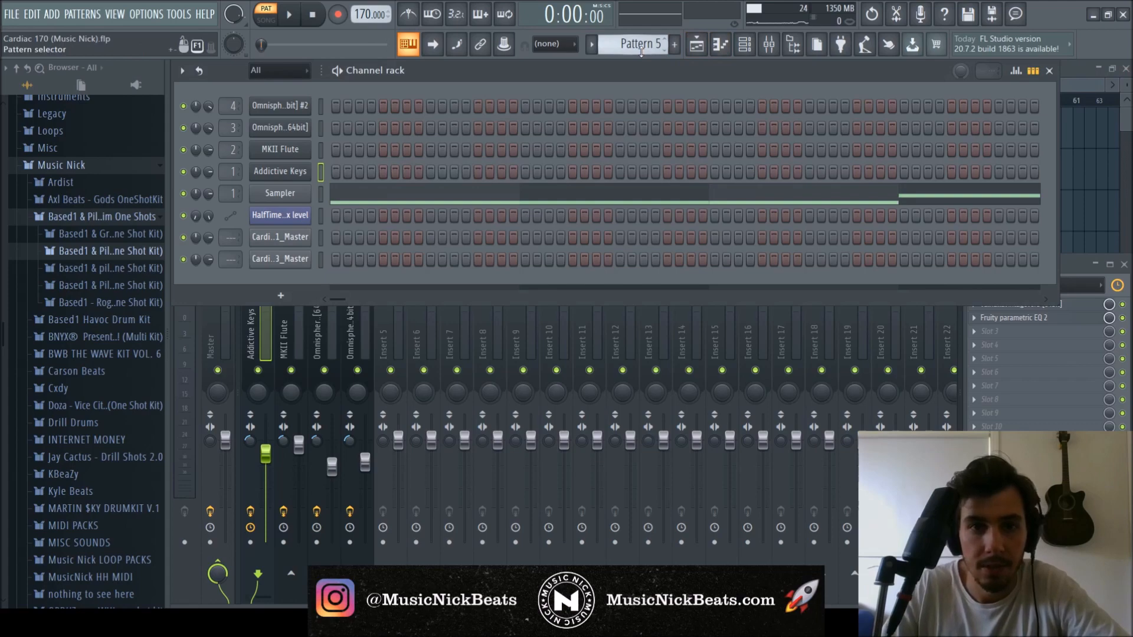
pyautogui.scroll(1, 641, 52)
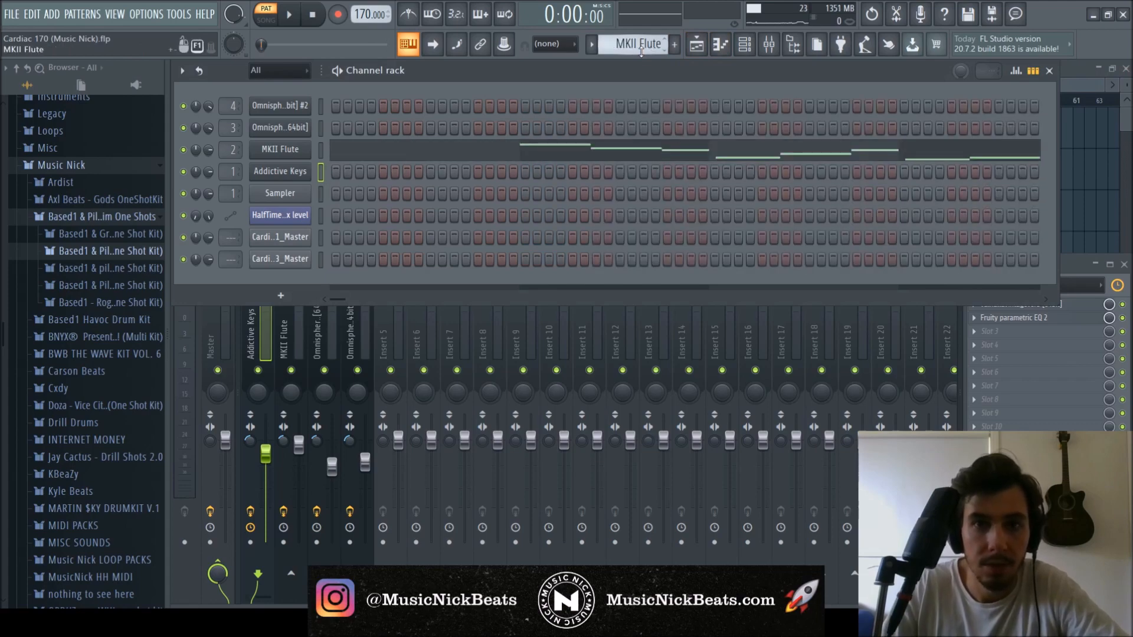
pyautogui.click(501, 149)
pyautogui.press('space')
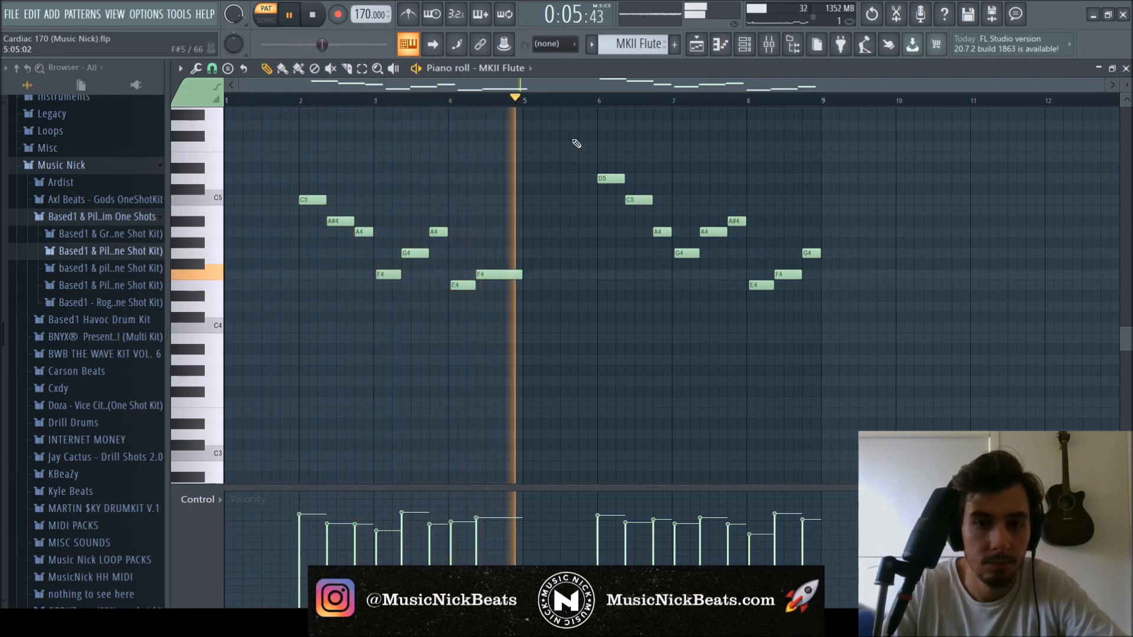
pyautogui.press('space')
pyautogui.click(1126, 68)
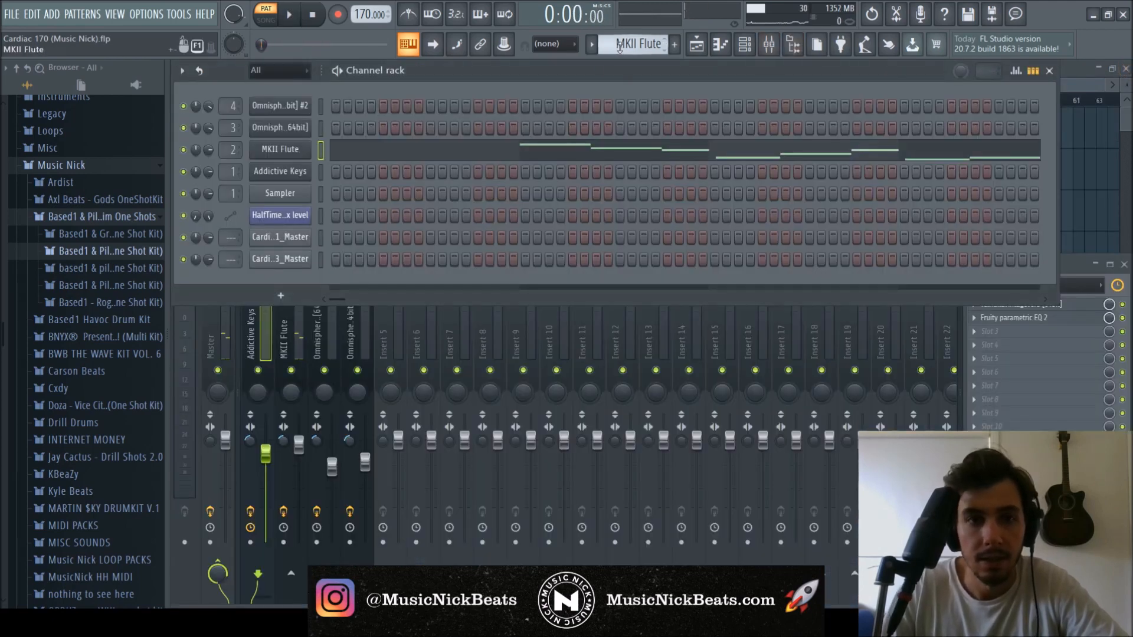
# - Select the first Omnisphere pattern, play its arpeggio in the piano roll, and close the editor
pyautogui.scroll(-1, 618, 45)
pyautogui.click(531, 139)
pyautogui.press('space')
pyautogui.scroll(2, 473, 157)
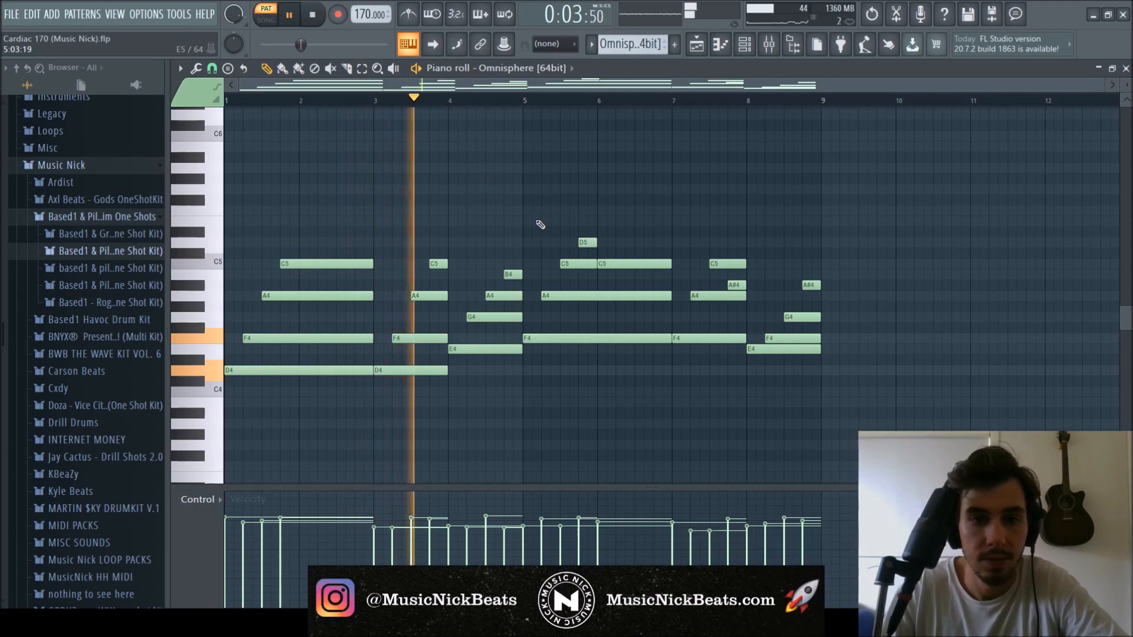
pyautogui.press('space')
pyautogui.click(1126, 69)
# - Select the Omnisphere #2 pattern, play its chords in the piano roll, and close the editor
pyautogui.click(579, 137)
pyautogui.scroll(1, 549, 167)
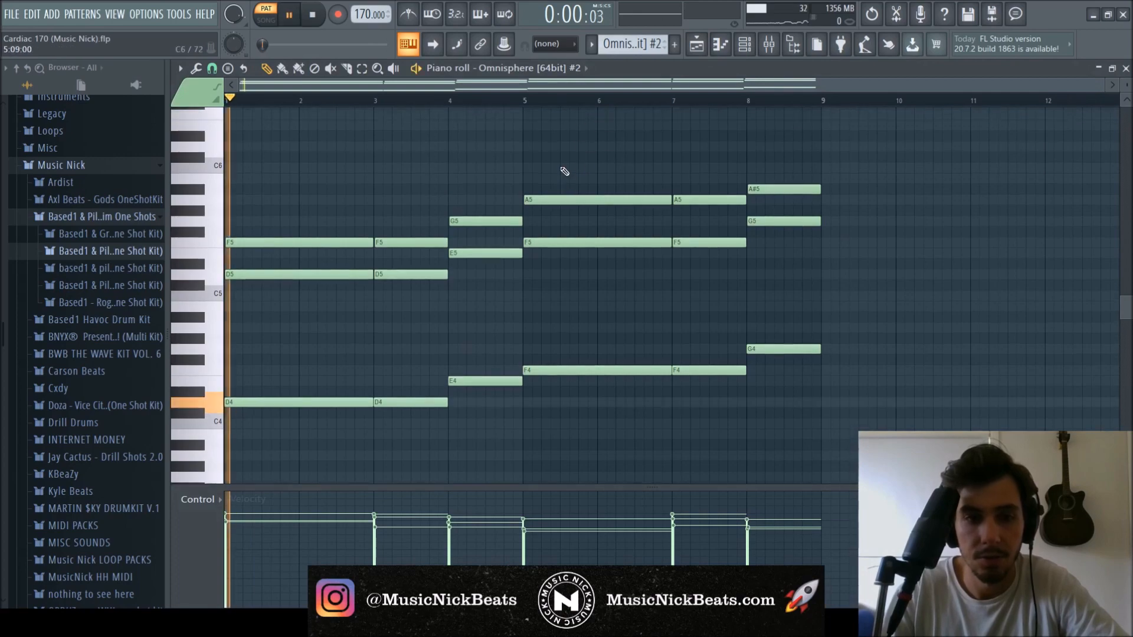
pyautogui.press('space')
pyautogui.press('space')
pyautogui.click(1126, 68)
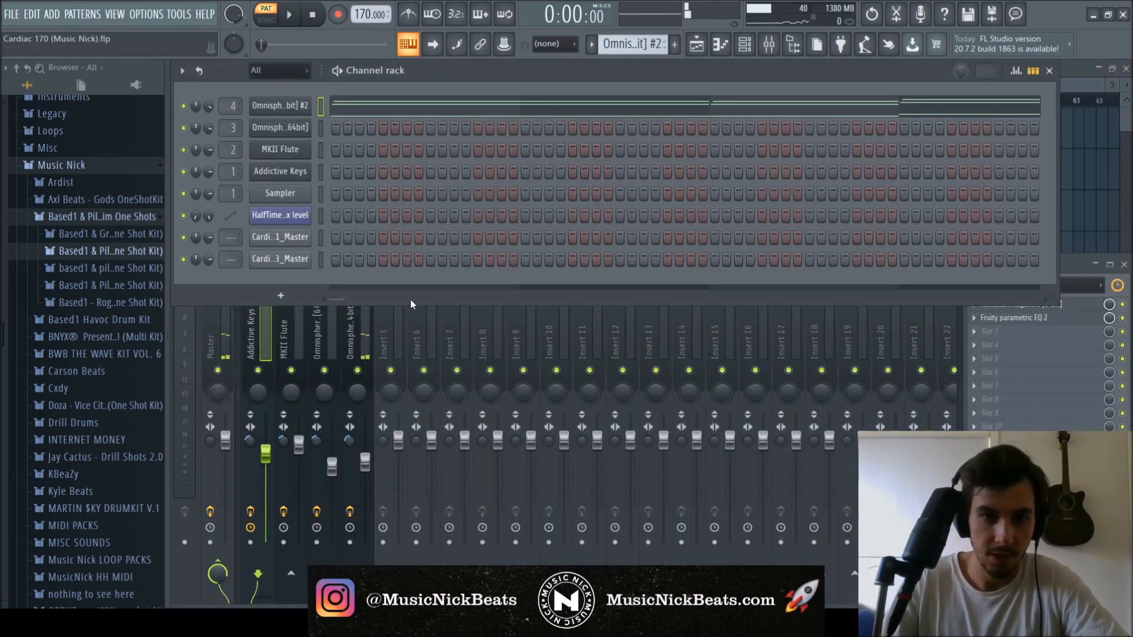
# - Inspect the ValhallaVintageVerb settings on the Addictive Keys mixer track
pyautogui.click(253, 342)
pyautogui.click(1021, 304)
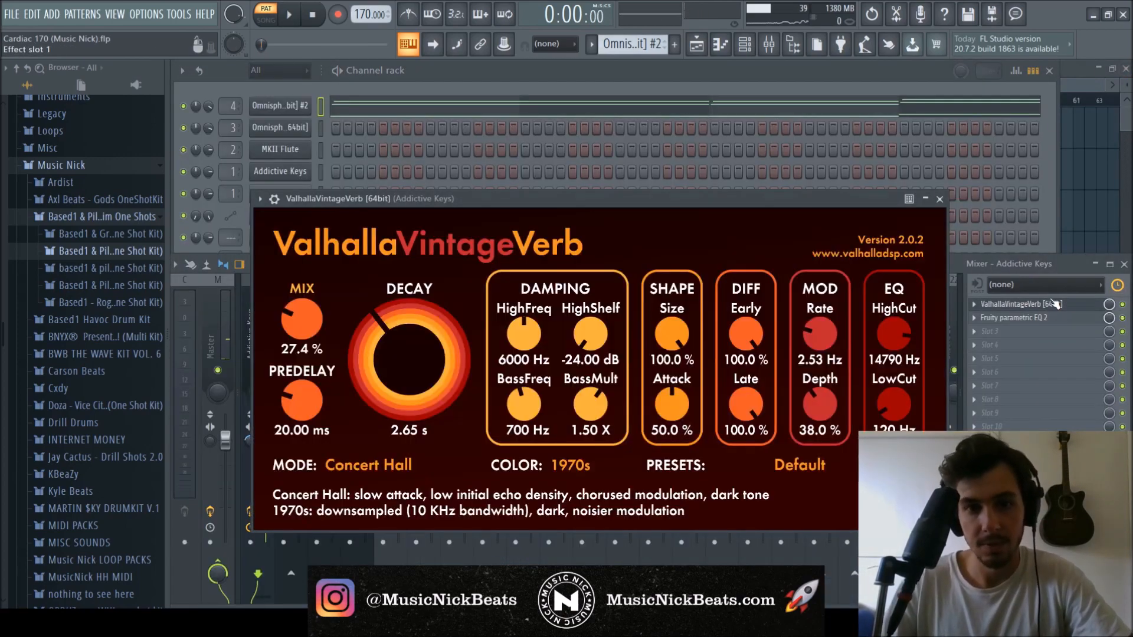
pyautogui.click(944, 199)
# - Inspect the Drip and ValhallaVintageVerb settings on the MKII Flute mixer track
pyautogui.click(289, 342)
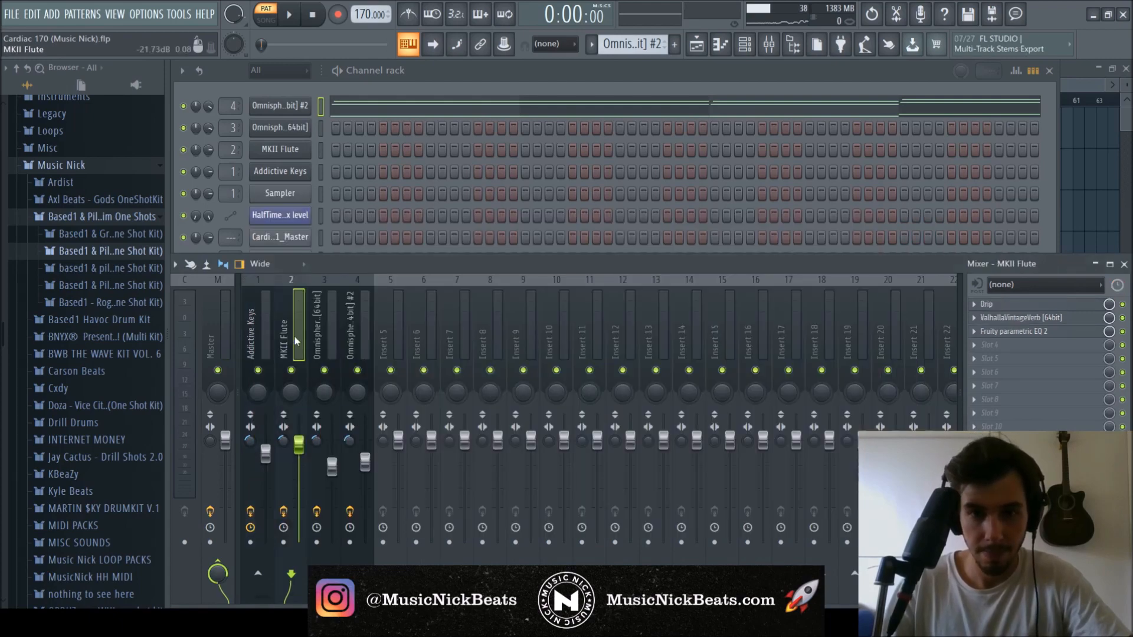
pyautogui.click(1030, 304)
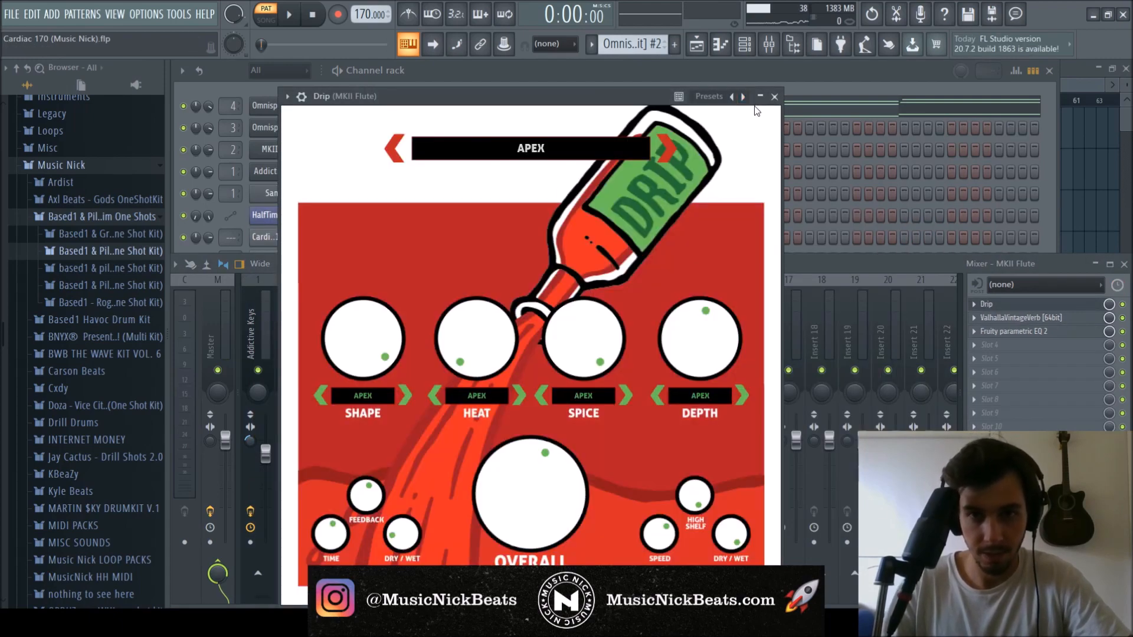
pyautogui.click(778, 100)
pyautogui.click(1085, 322)
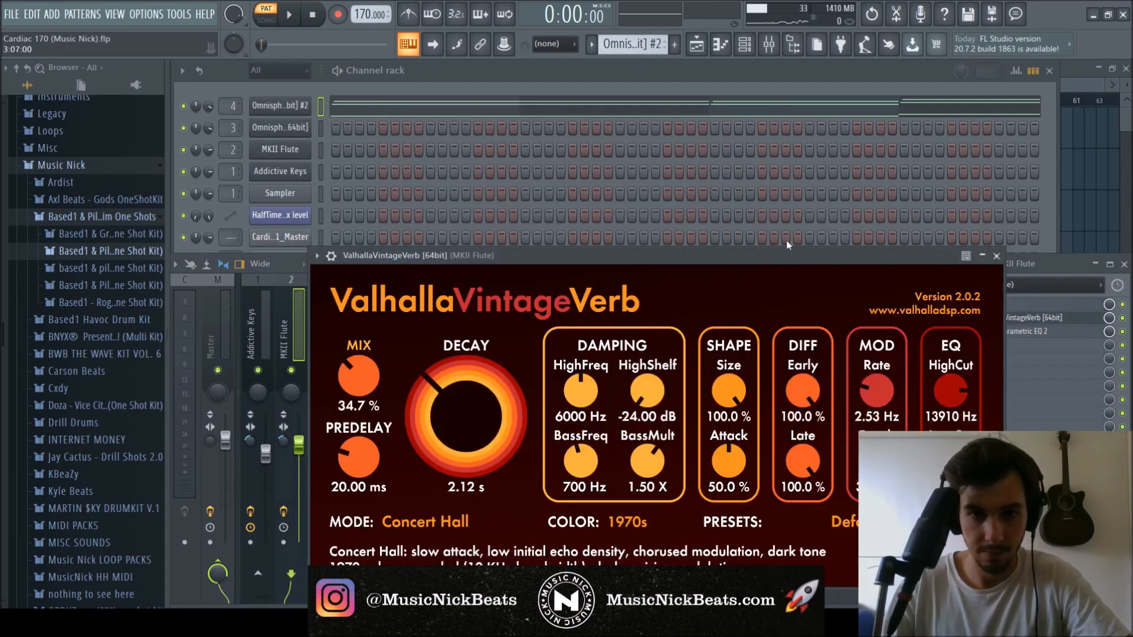
pyautogui.click(992, 256)
# - Inspect the Fruity Stereo Enhancer settings on the first Omnisphere mixer track
pyautogui.click(329, 328)
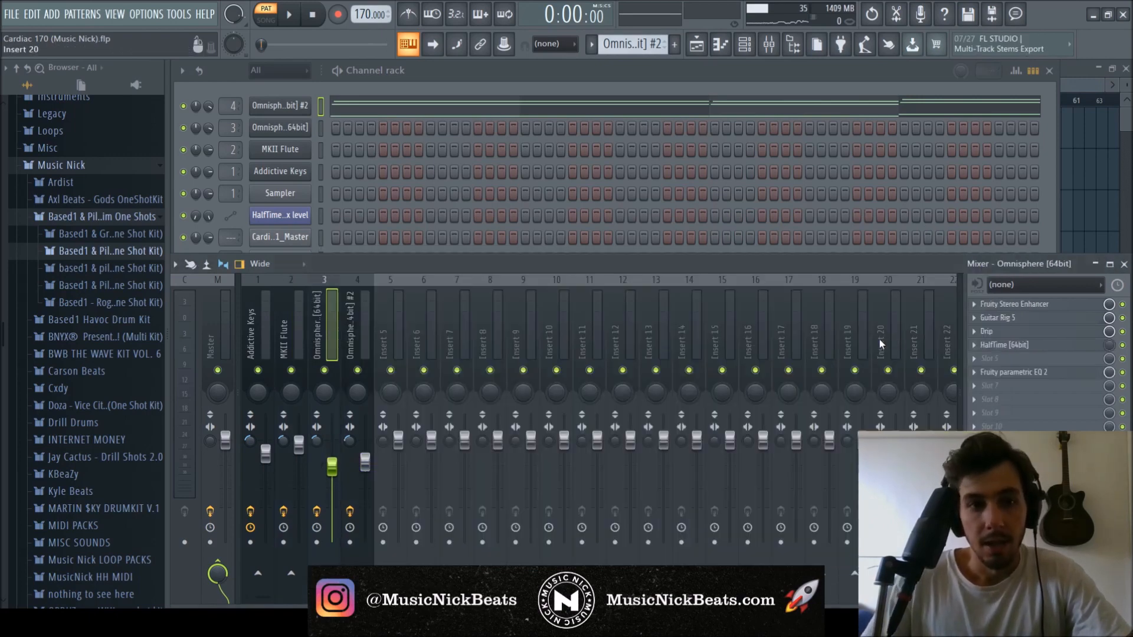
pyautogui.click(1044, 306)
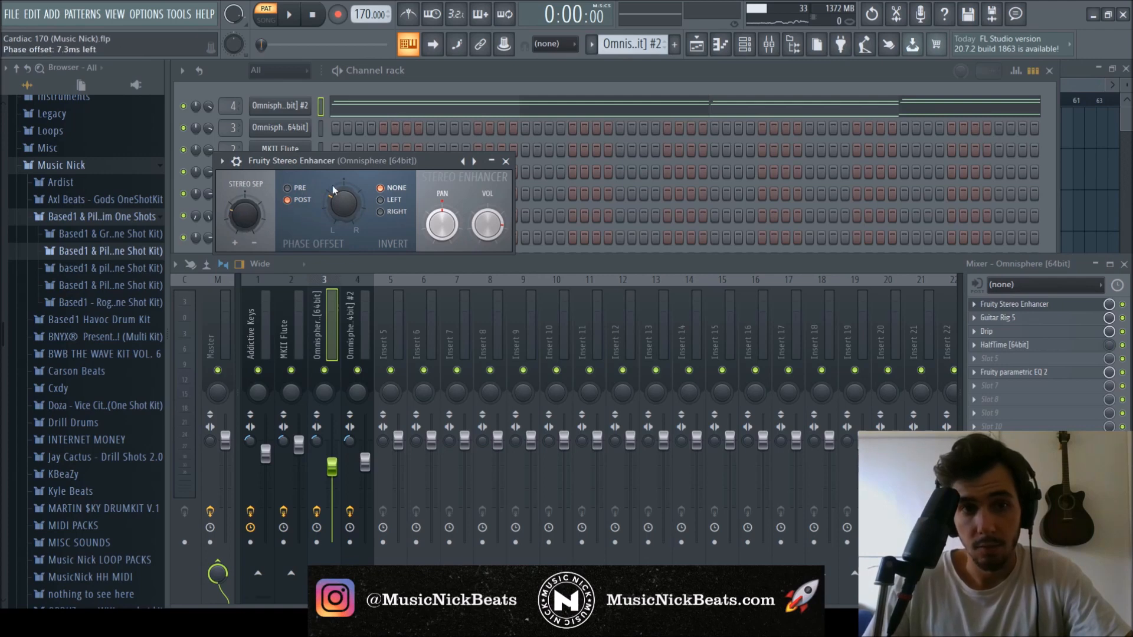
pyautogui.click(506, 161)
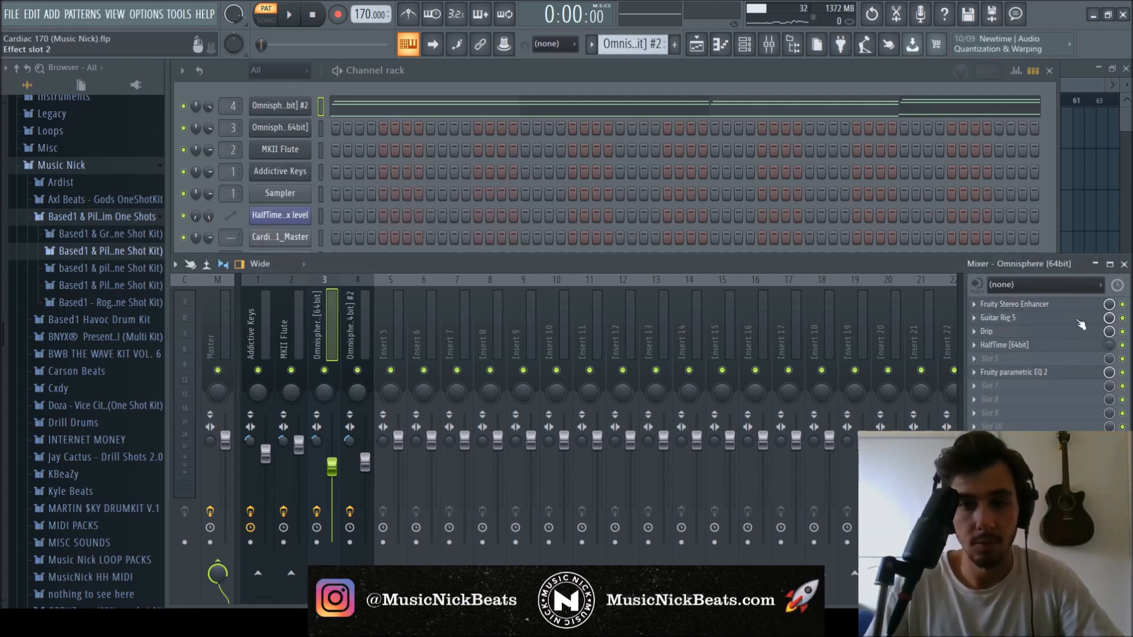
# - Inspect the Guitar Rig 5 and Drip effects on the first Omnisphere mixer track
pyautogui.click(1017, 321)
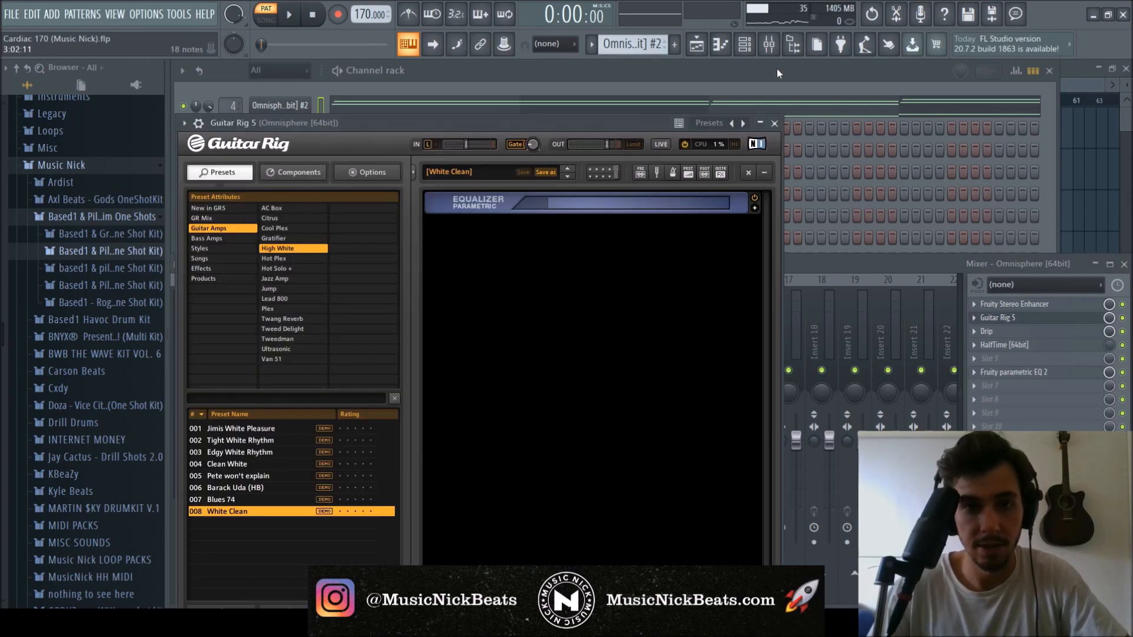
pyautogui.click(775, 124)
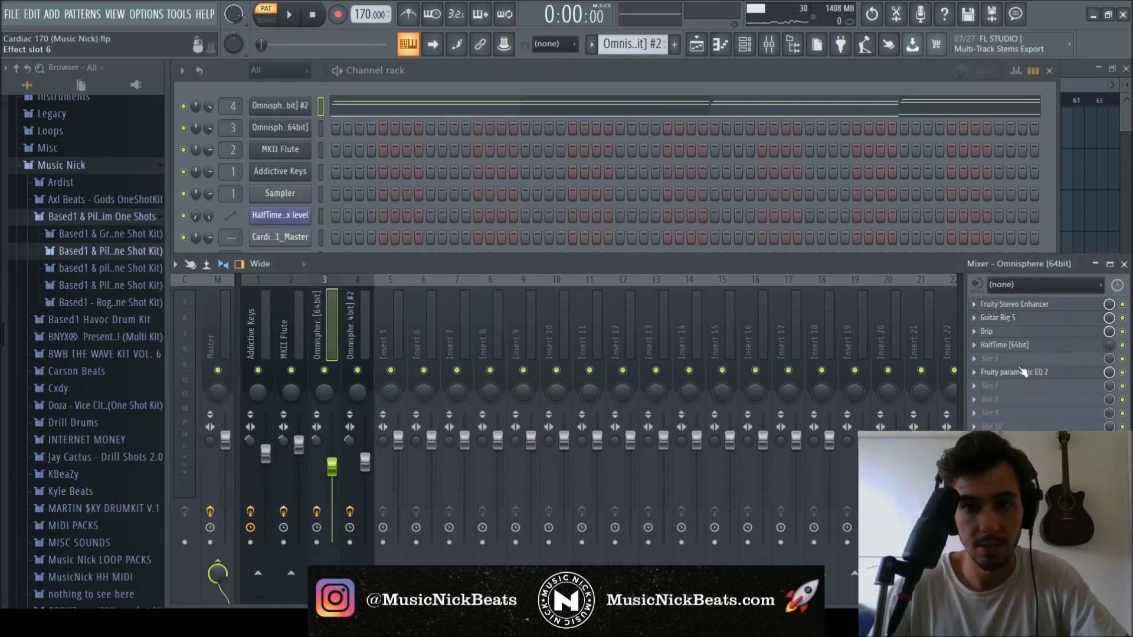
pyautogui.click(1014, 332)
pyautogui.click(725, 62)
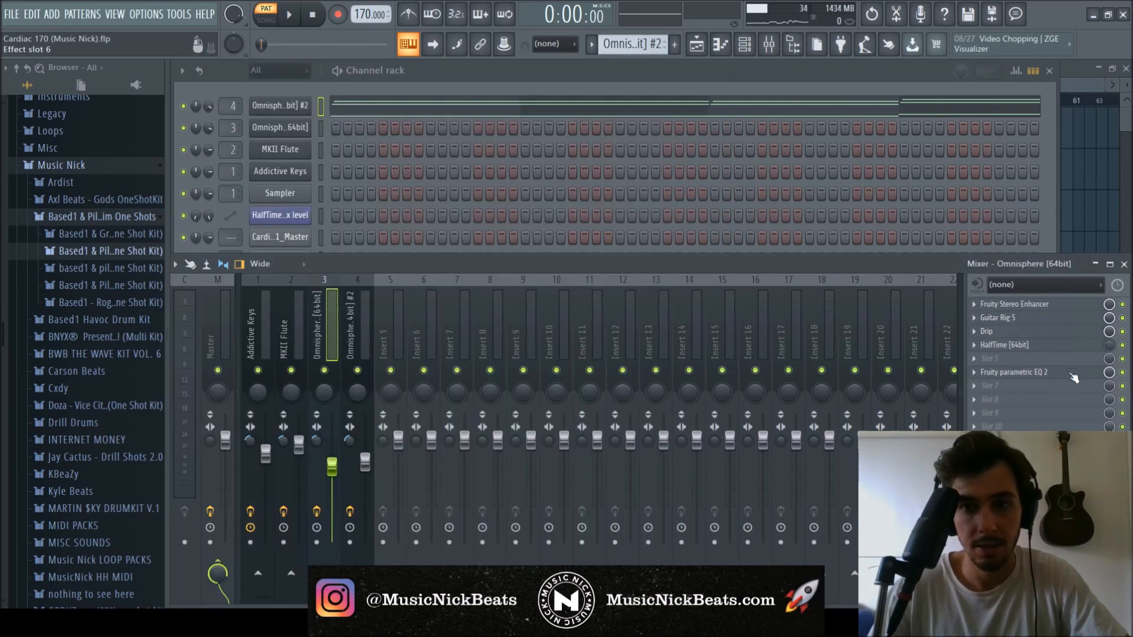
# - Check the HalfTime effect on the first Omnisphere track and bring up the playlist with its mix level automation
pyautogui.click(1051, 347)
pyautogui.click(601, 181)
pyautogui.click(1114, 176)
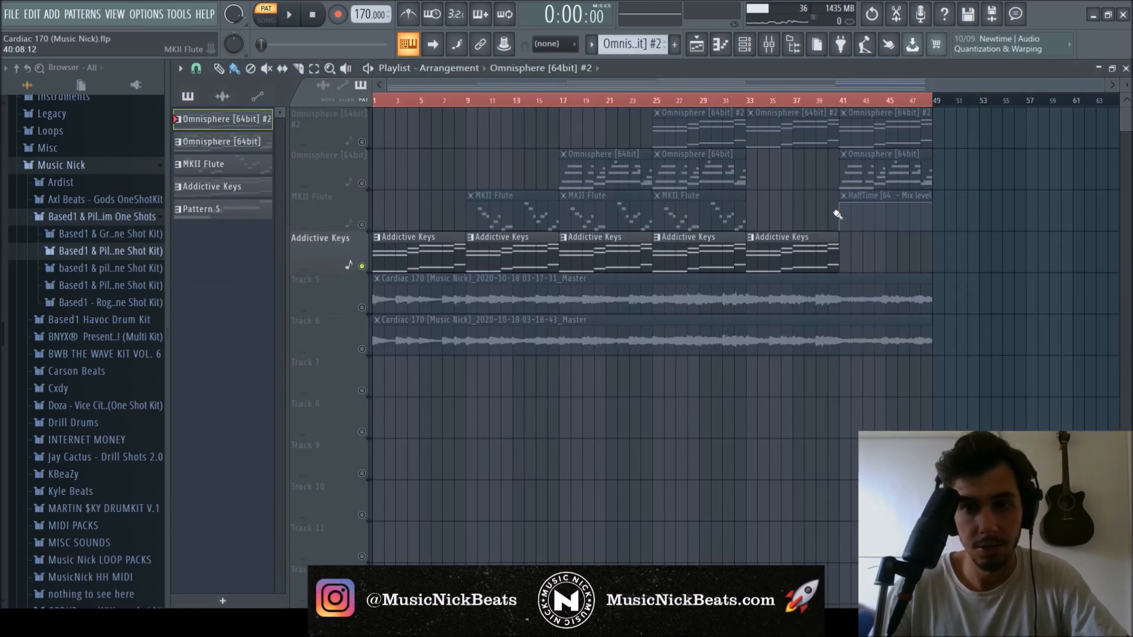
# - Inspect the Fruity Parametric EQ 2 on the first Omnisphere mixer track
pyautogui.press('F6')
pyautogui.press('F9')
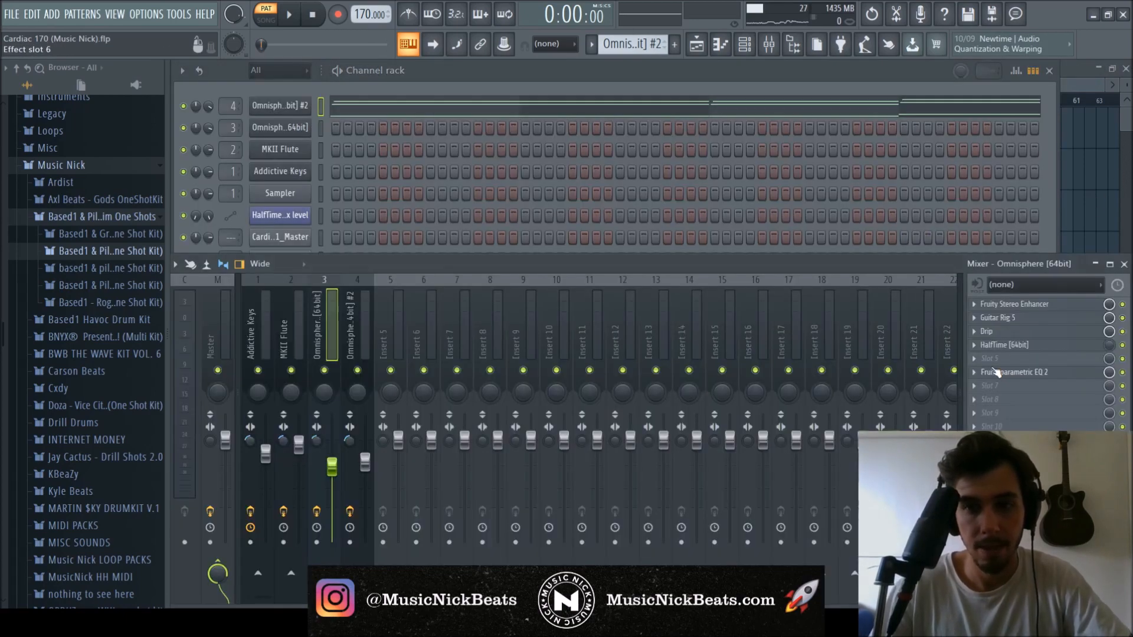
pyautogui.click(1020, 372)
pyautogui.click(742, 213)
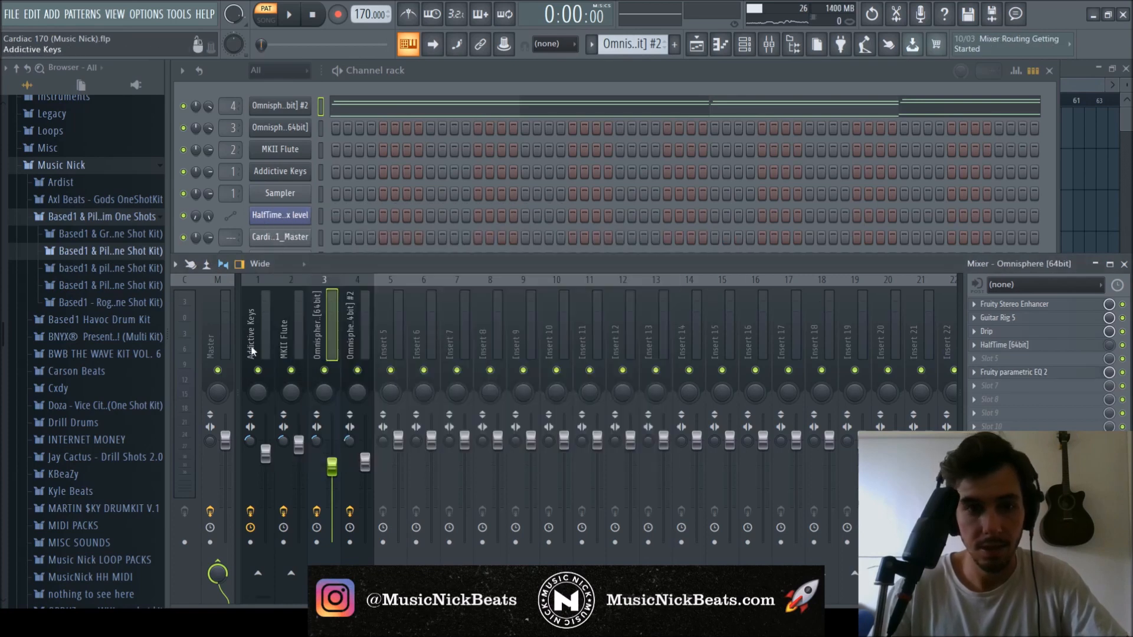
# - Inspect the RC-20 Retro Color settings on the Master mixer track
pyautogui.click(217, 331)
pyautogui.click(1014, 305)
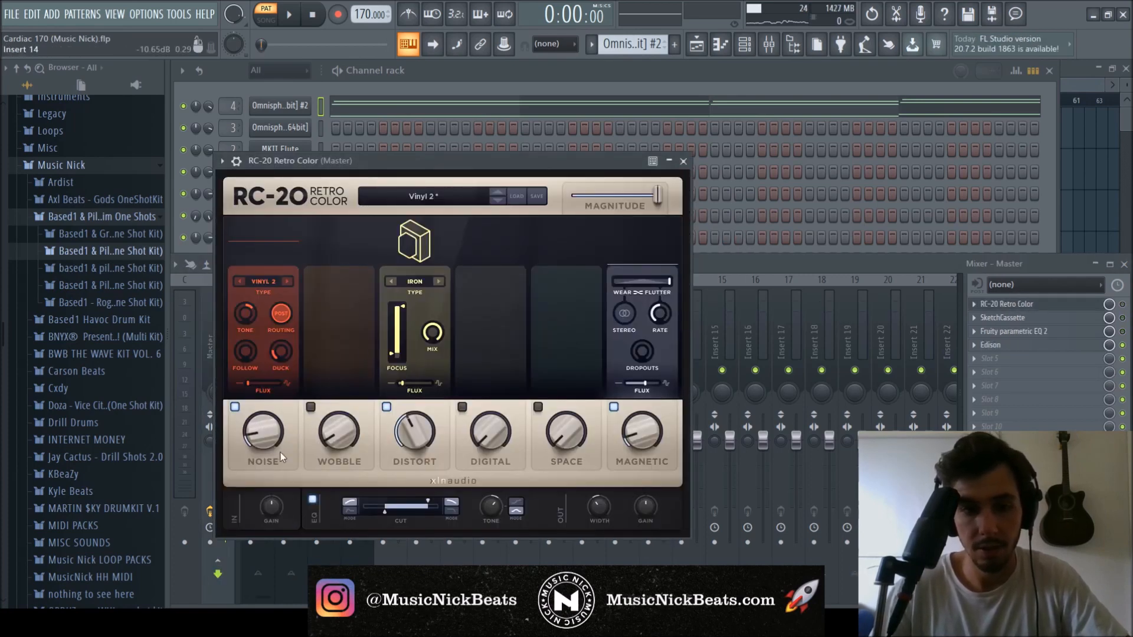
pyautogui.click(684, 161)
# - On the Master track's SketchCassette, set the tape type to Bypass and raise saturation, dropout depth, dropout intensity, wow and flutter, with flutter rate 5.39 Hz
pyautogui.click(1003, 318)
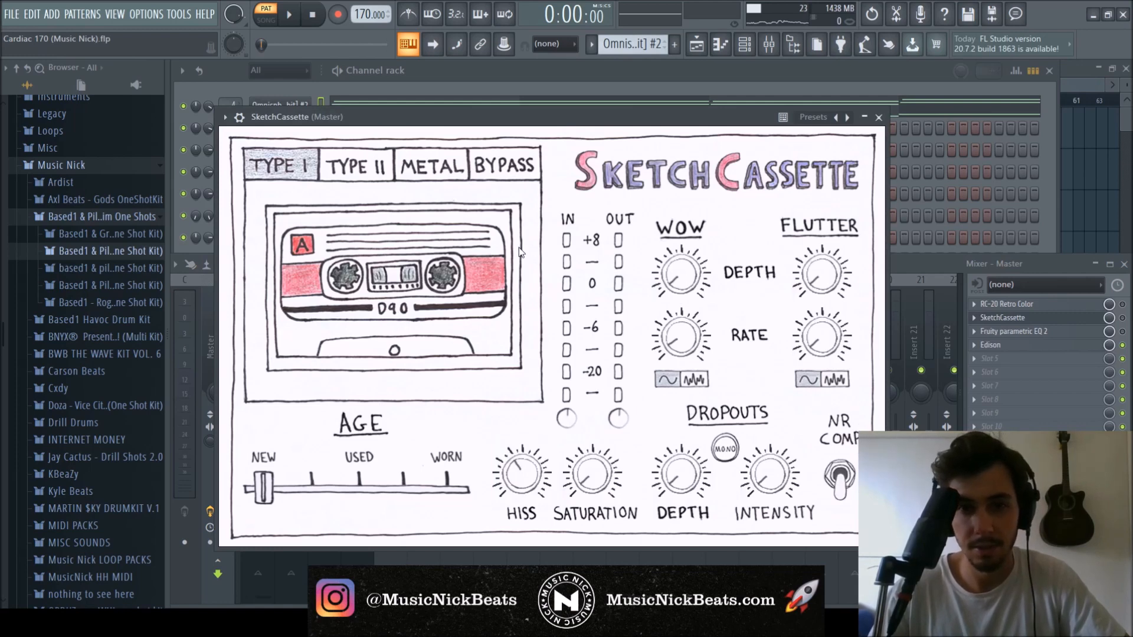
pyautogui.click(501, 165)
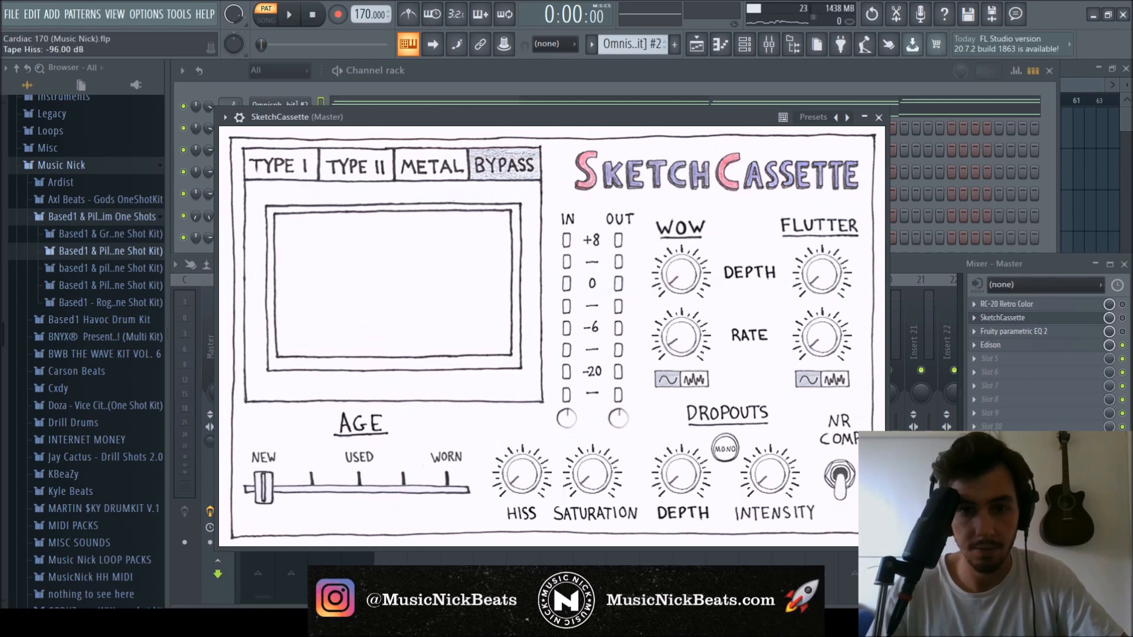
pyautogui.moveTo(591, 483); pyautogui.dragTo(597, 439)
pyautogui.moveTo(676, 494); pyautogui.dragTo(683, 453)
pyautogui.moveTo(763, 472); pyautogui.dragTo(763, 471)
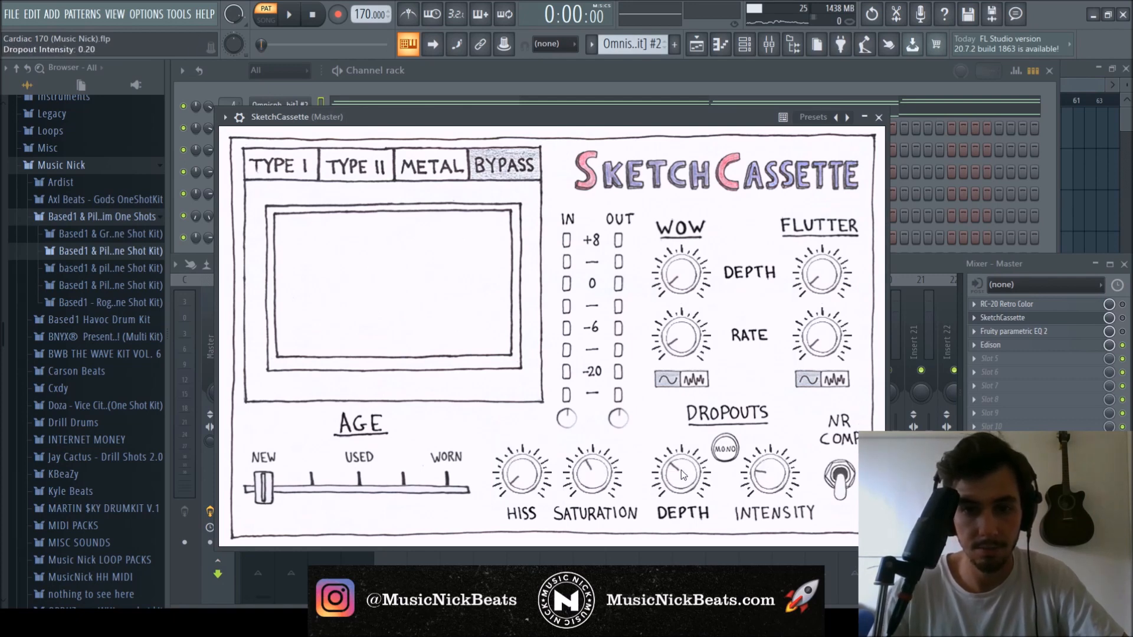
pyautogui.moveTo(829, 295); pyautogui.dragTo(831, 288)
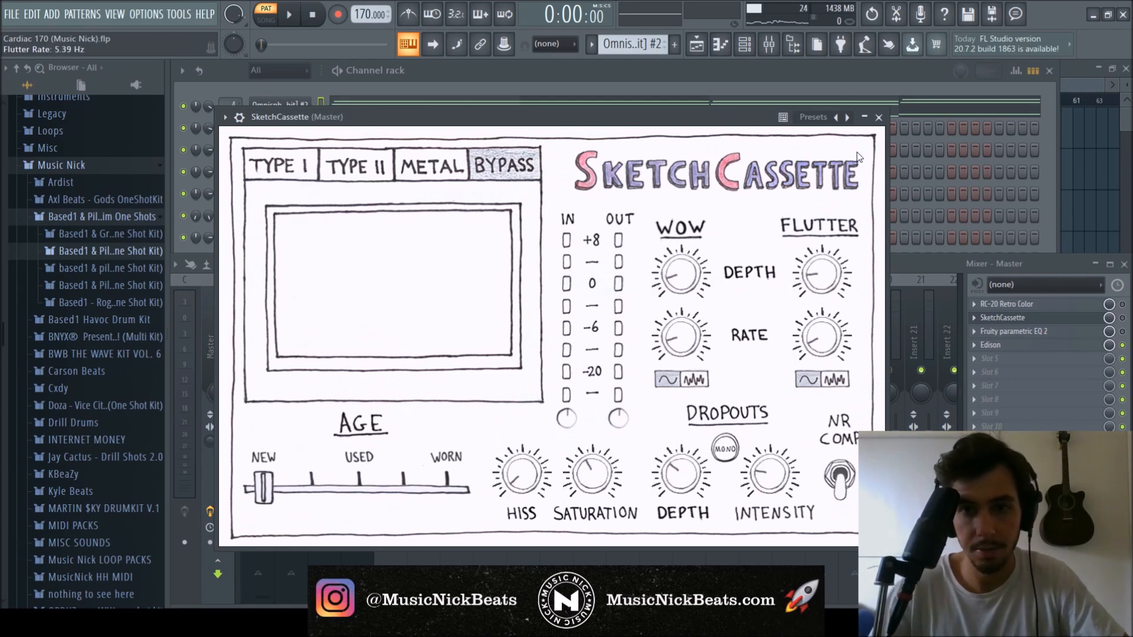
pyautogui.click(878, 117)
# - Inspect the Master track's Fruity Parametric EQ 2 and the sample settings of the rendered Master audio clip on playlist track 5
pyautogui.click(1013, 331)
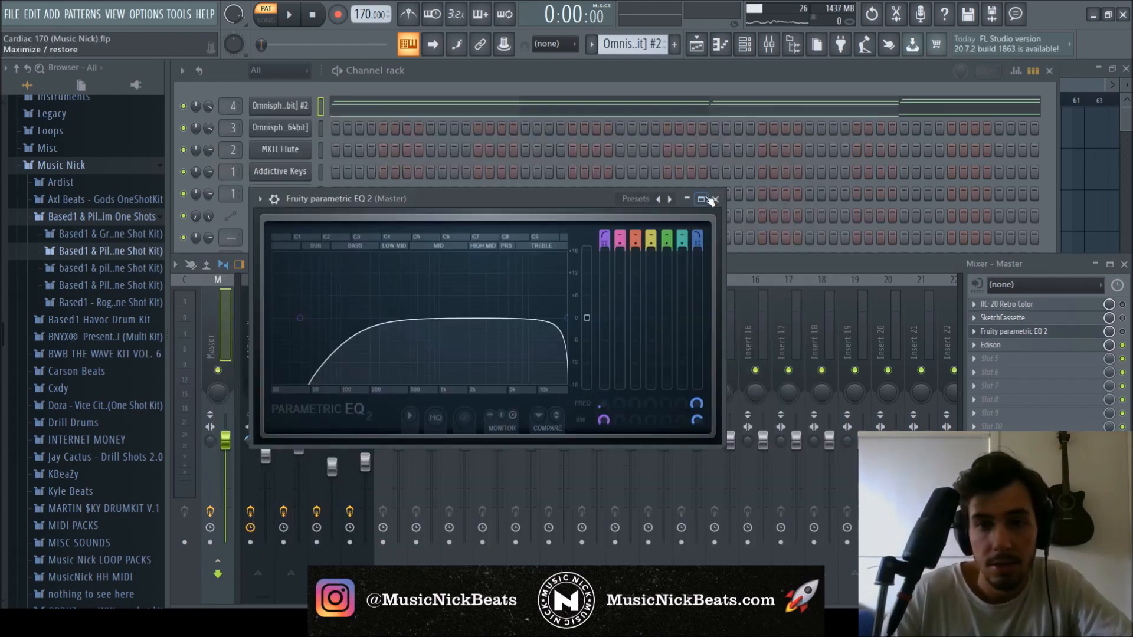
pyautogui.click(714, 200)
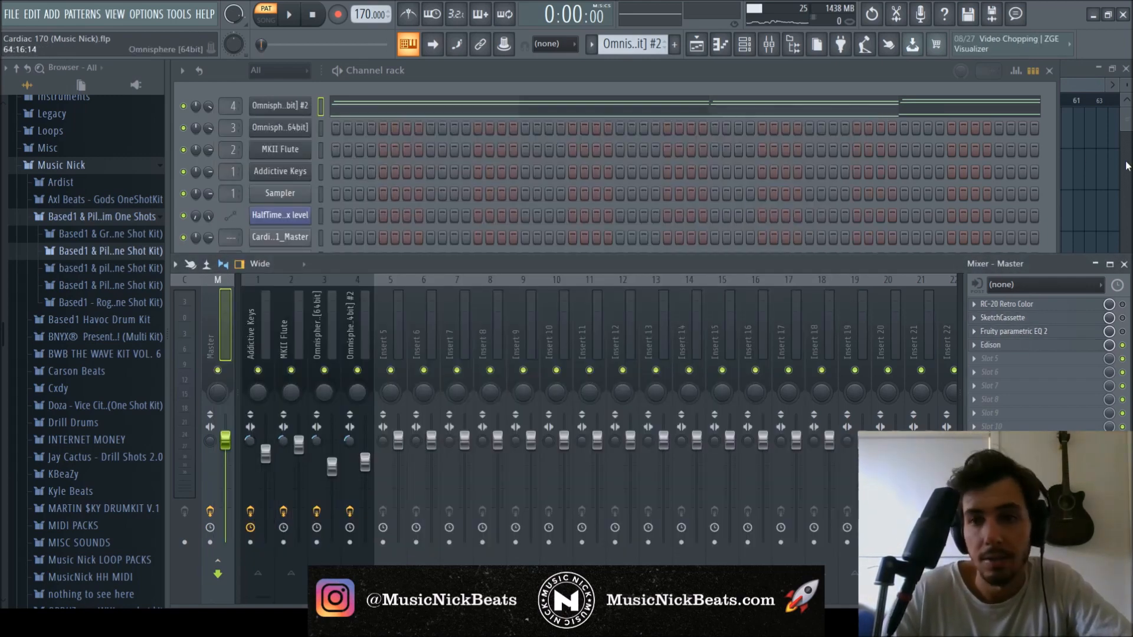
pyautogui.click(1128, 166)
pyautogui.doubleClick(540, 302)
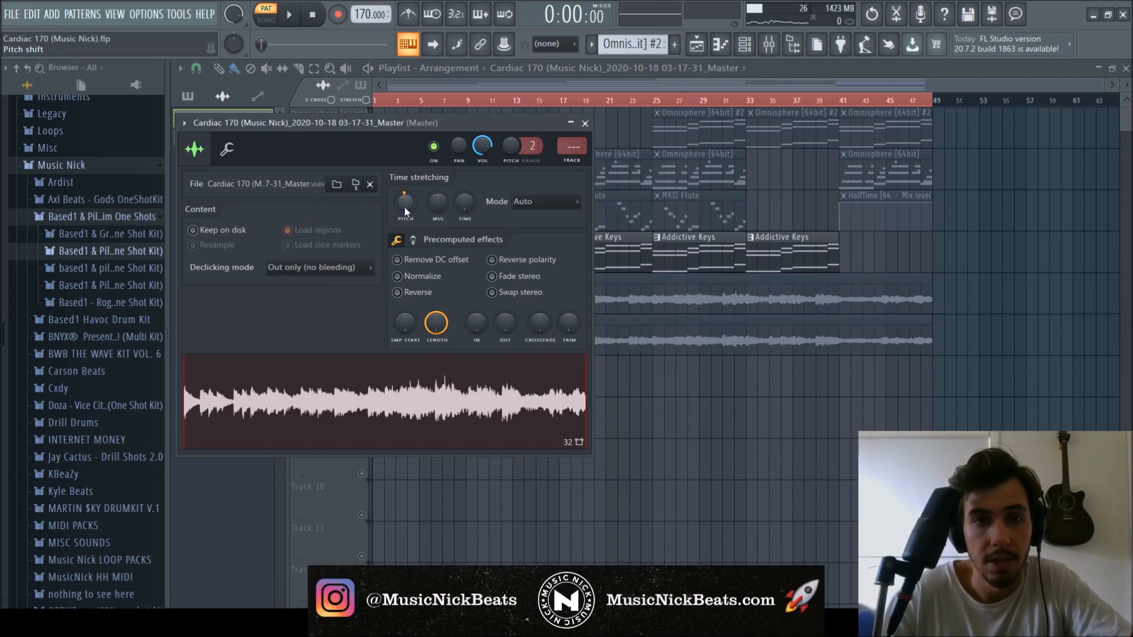
pyautogui.click(585, 125)
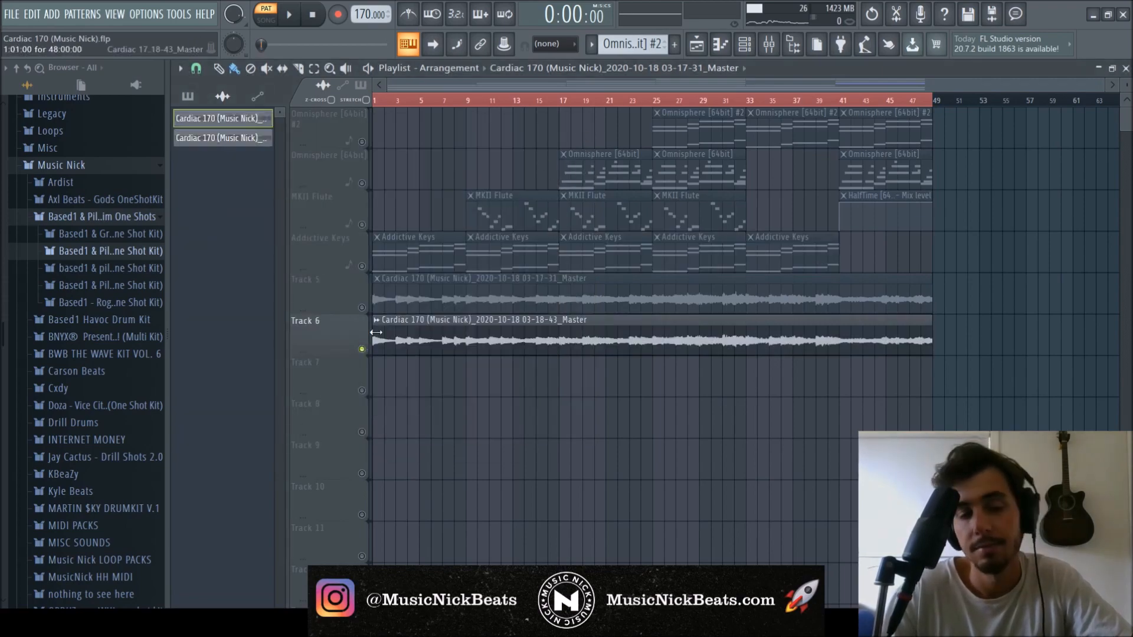
pyautogui.press('F6')
pyautogui.press('F9')
pyautogui.press('F5')
pyautogui.press('F6')
pyautogui.press('F5')
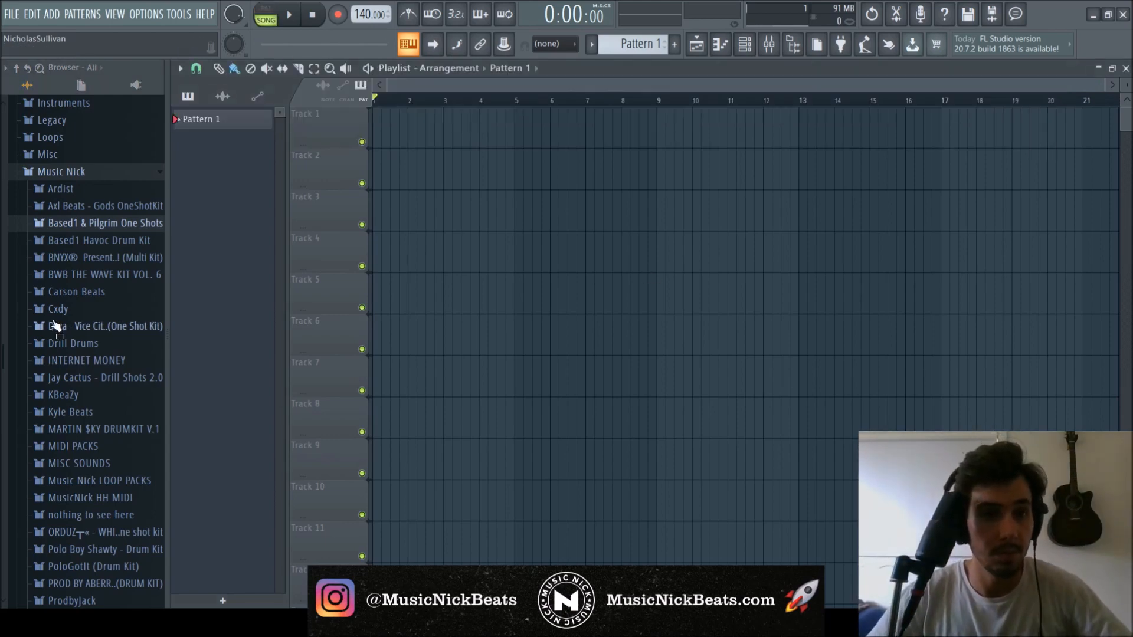
# - Place the Cardiac 170 C#m loop from Music Nick LOOP PACKS, 2020, October 2020, Trap at the start of playlist track 1
pyautogui.scroll(-7, 54, 324)
pyautogui.scroll(4, 81, 329)
pyautogui.click(111, 285)
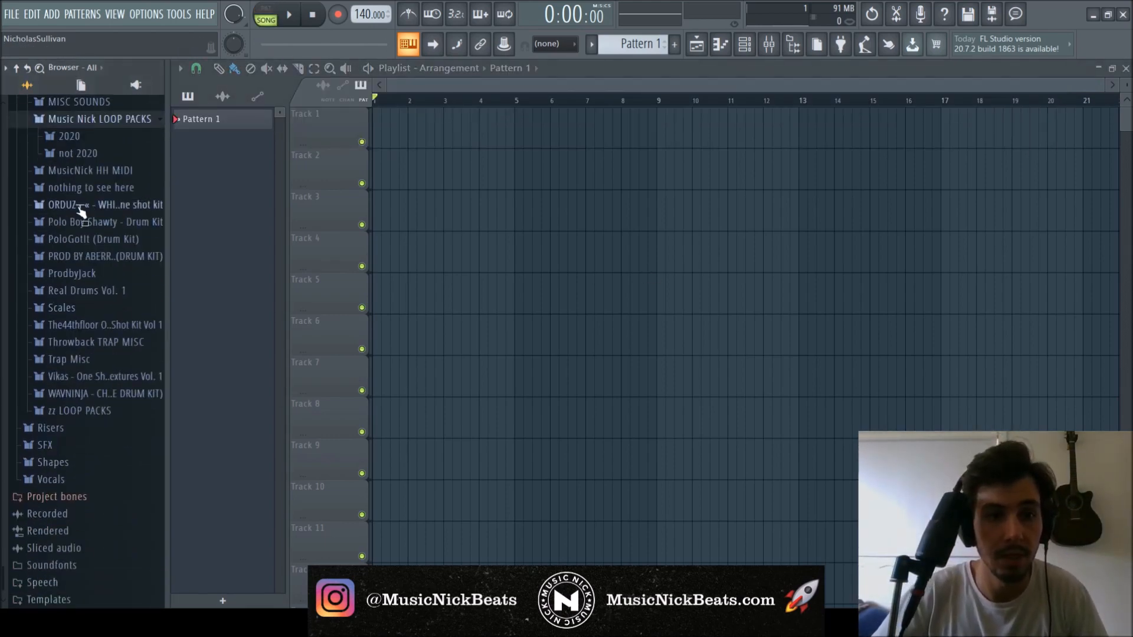
pyautogui.click(75, 137)
pyautogui.scroll(-4, 89, 354)
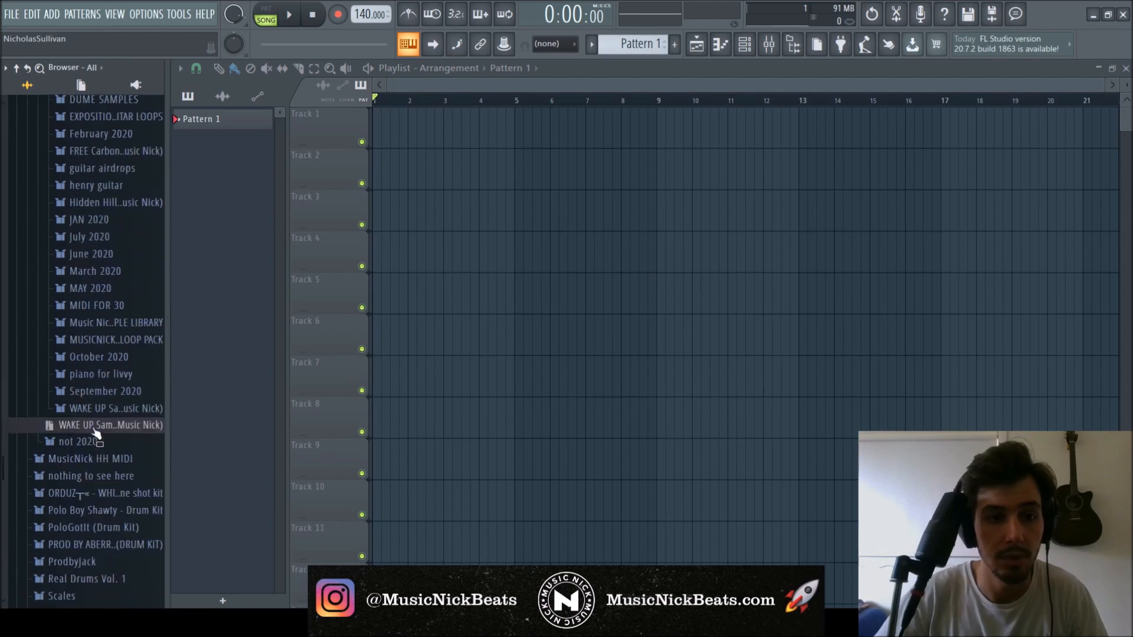
pyautogui.click(100, 357)
pyautogui.click(88, 408)
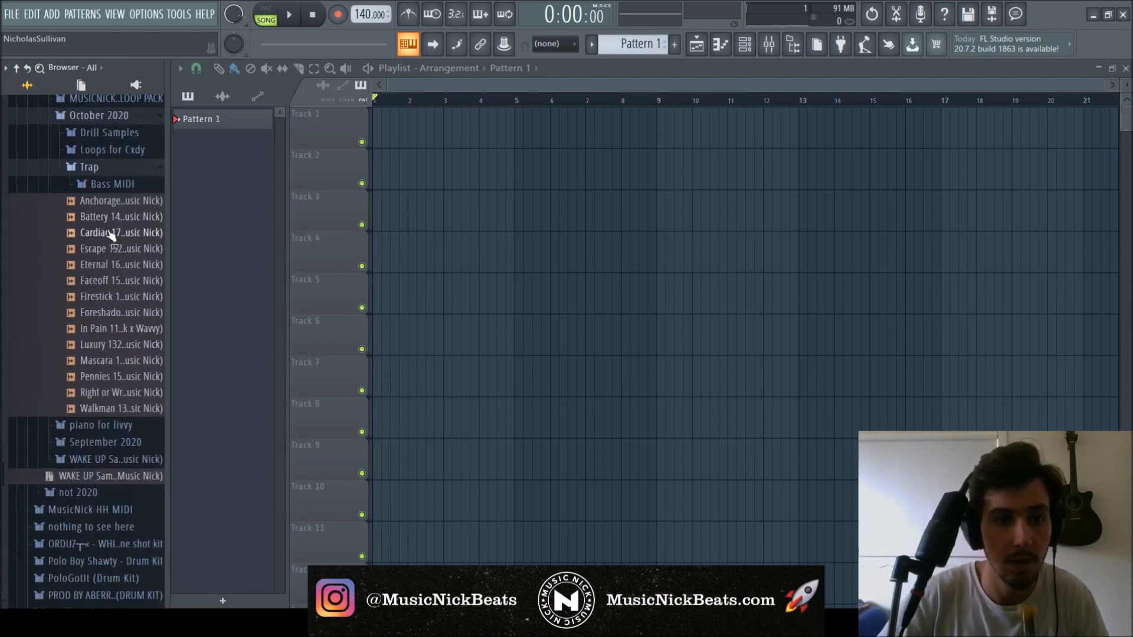
pyautogui.moveTo(109, 235); pyautogui.dragTo(120, 237)
pyautogui.moveTo(321, 117); pyautogui.dragTo(380, 125)
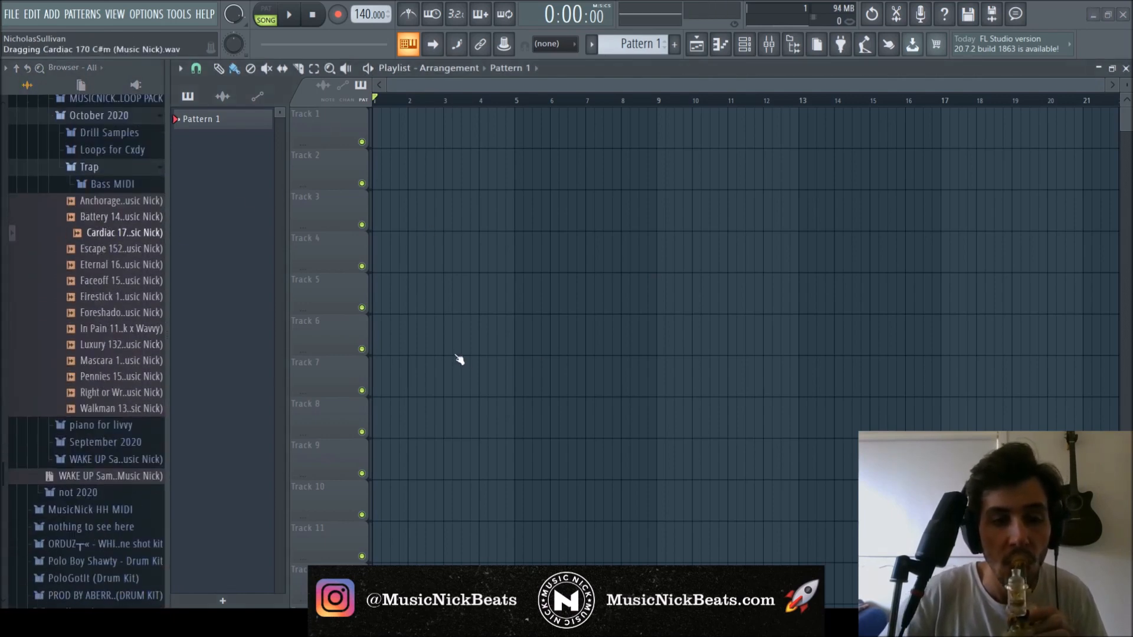
# - Load the Cardiac file from the Trap folder's Bass MIDI subfolder into the Sampler channel
pyautogui.click(88, 168)
pyautogui.click(89, 167)
pyautogui.click(112, 184)
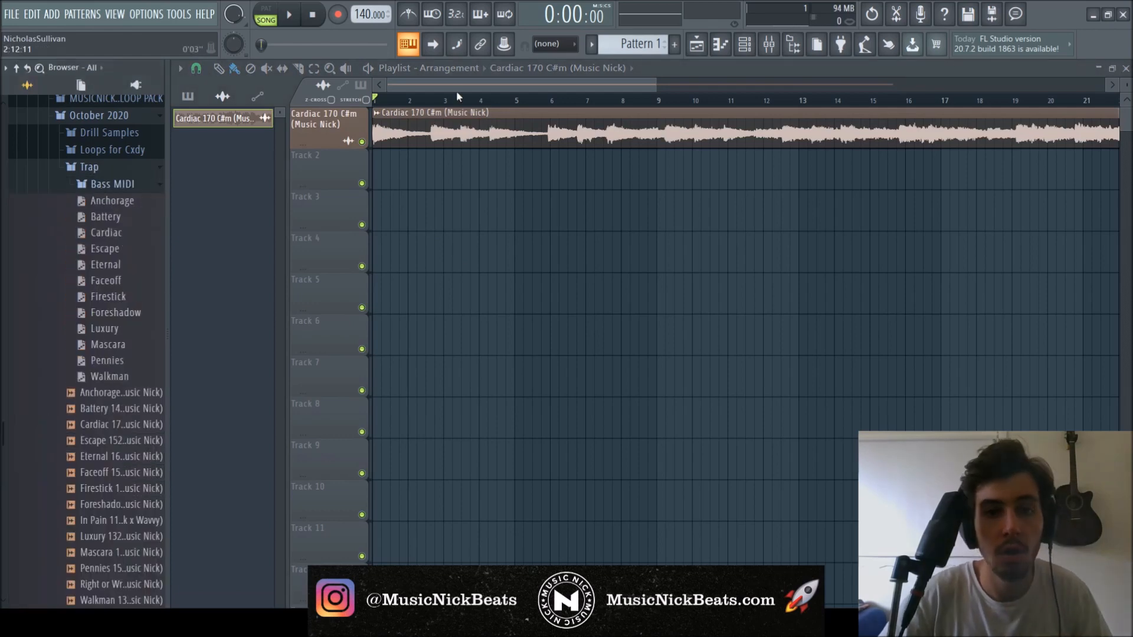
pyautogui.press('F6')
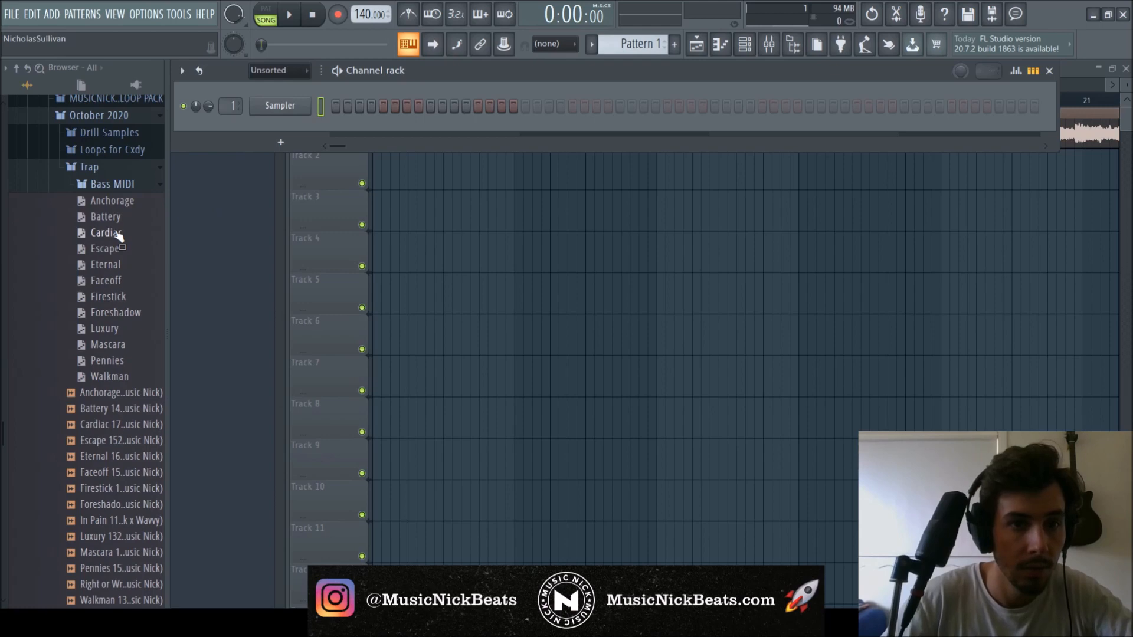
# - Collapse the Trap, October 2020, 2020 and Music Nick LOOP PACKS folders in the browser
pyautogui.click(113, 168)
pyautogui.click(115, 168)
pyautogui.click(113, 116)
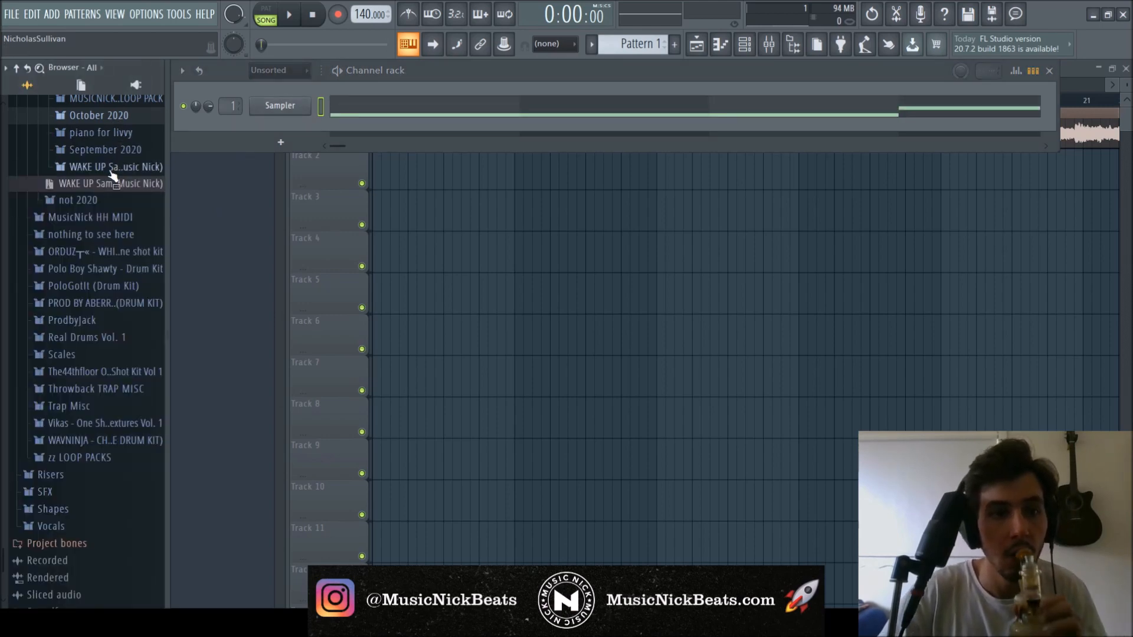
pyautogui.scroll(15, 104, 296)
pyautogui.scroll(-10, 95, 459)
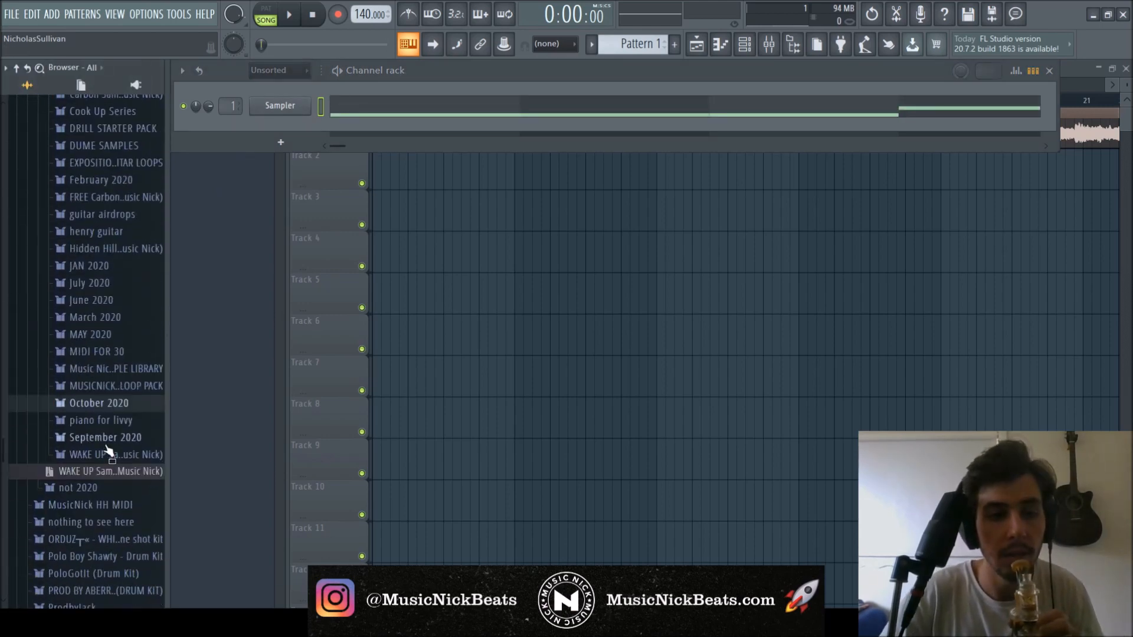
pyautogui.click(106, 404)
pyautogui.click(106, 170)
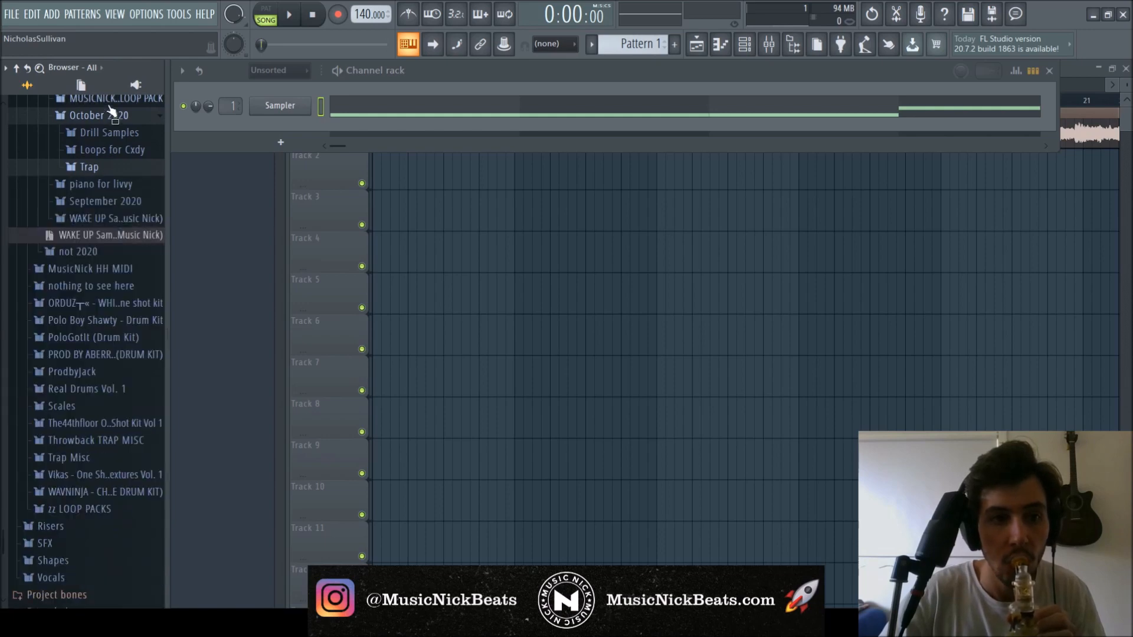
pyautogui.click(110, 101)
pyautogui.scroll(3, 115, 148)
pyautogui.click(108, 201)
pyautogui.click(109, 220)
pyautogui.click(109, 219)
pyautogui.scroll(14, 109, 220)
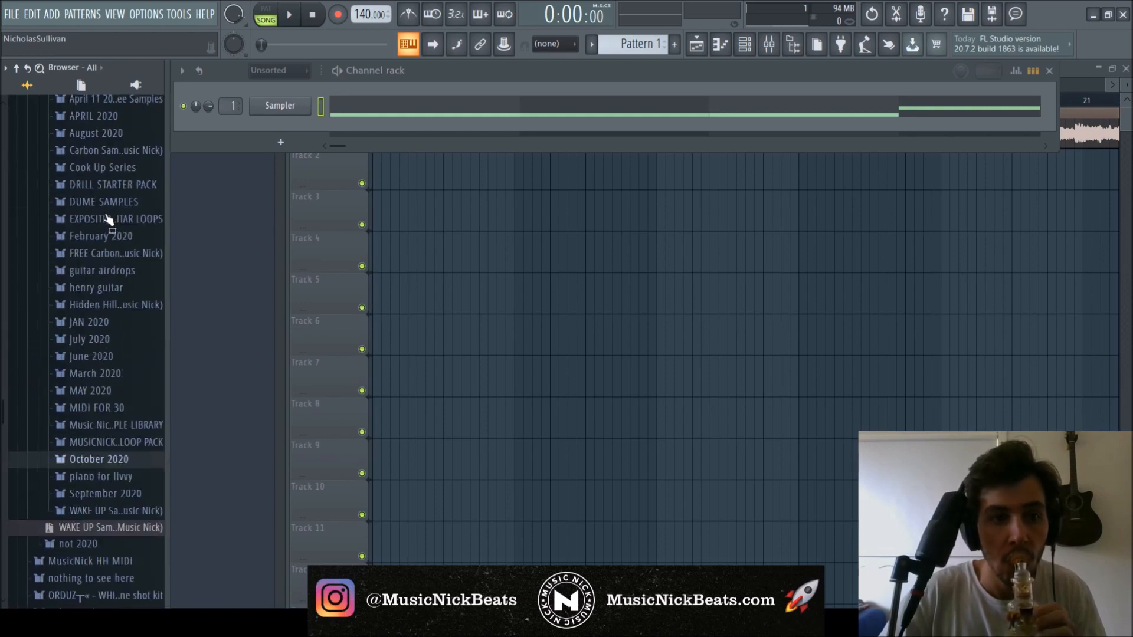
pyautogui.click(84, 479)
pyautogui.click(82, 461)
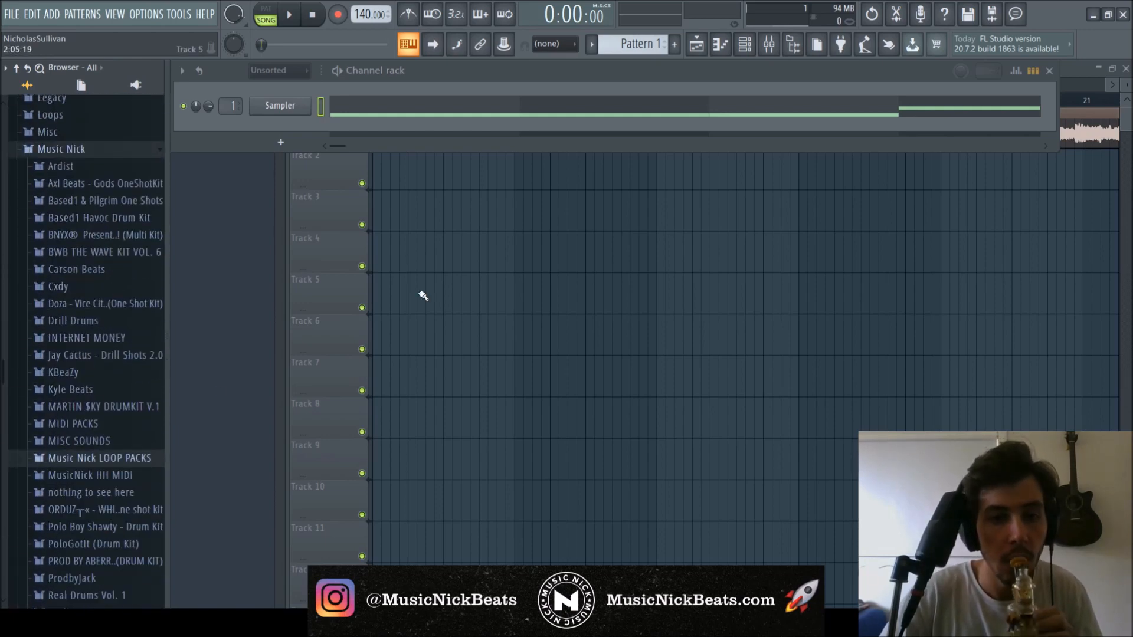
# - Lay six consecutive copies of Pattern 1 along playlist track 2 from bar 1 and set the project tempo to 170 BPM
pyautogui.click(363, 323)
pyautogui.click(380, 175)
pyautogui.rightClick(450, 175)
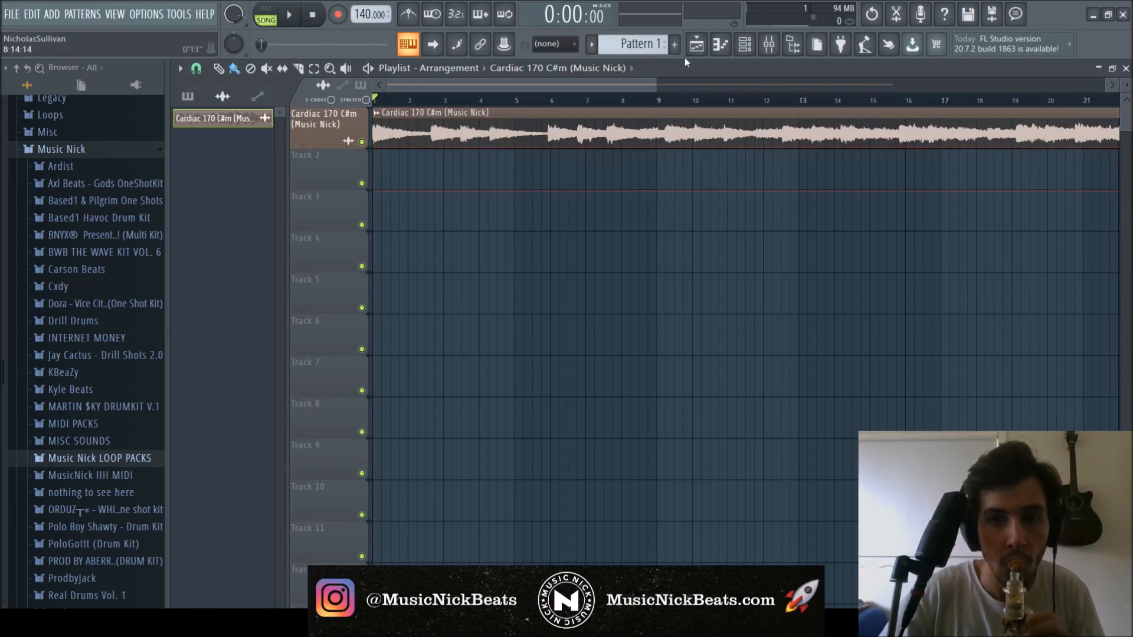
pyautogui.click(636, 51)
pyautogui.moveTo(381, 172); pyautogui.dragTo(1126, 156)
pyautogui.moveTo(689, 88); pyautogui.dragTo(885, 83)
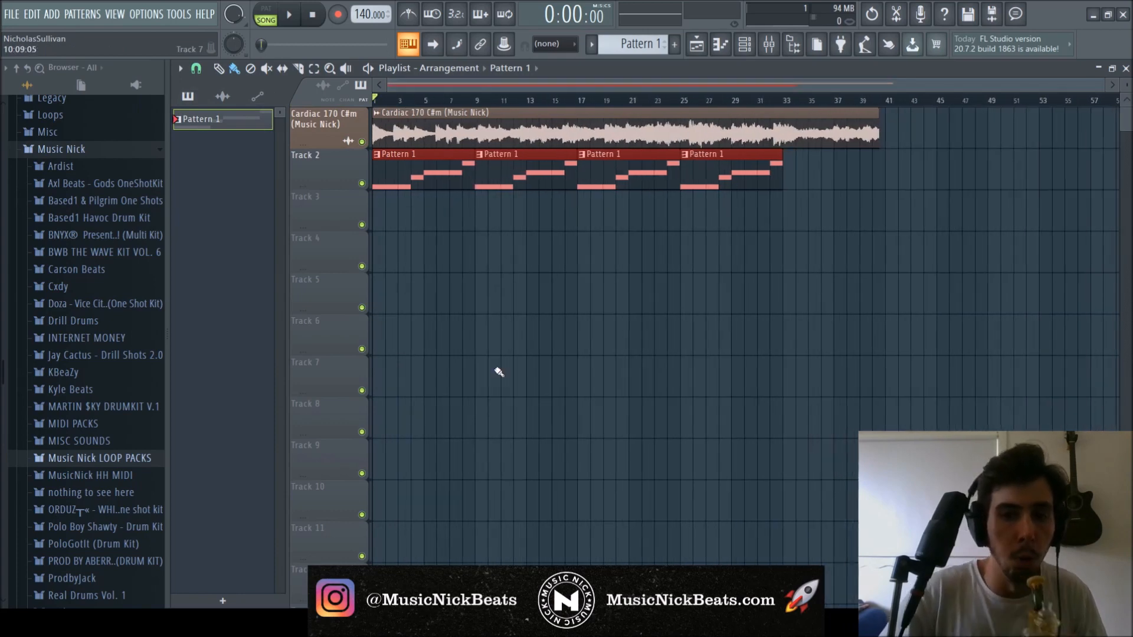
pyautogui.click(789, 173)
pyautogui.moveTo(361, 14); pyautogui.dragTo(362, 3)
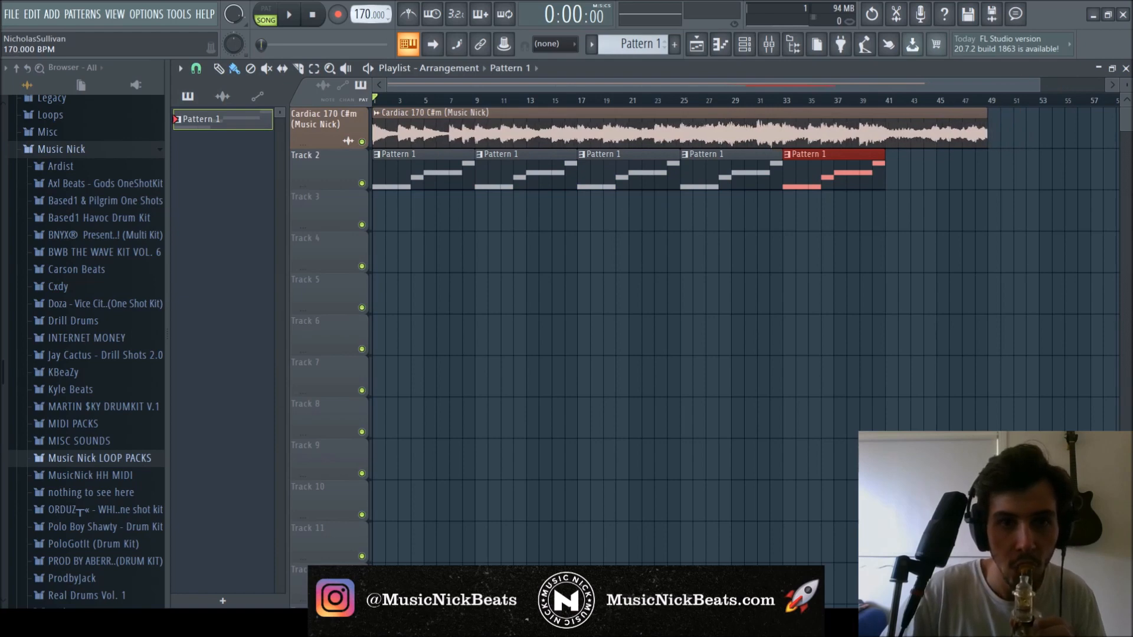
pyautogui.click(895, 179)
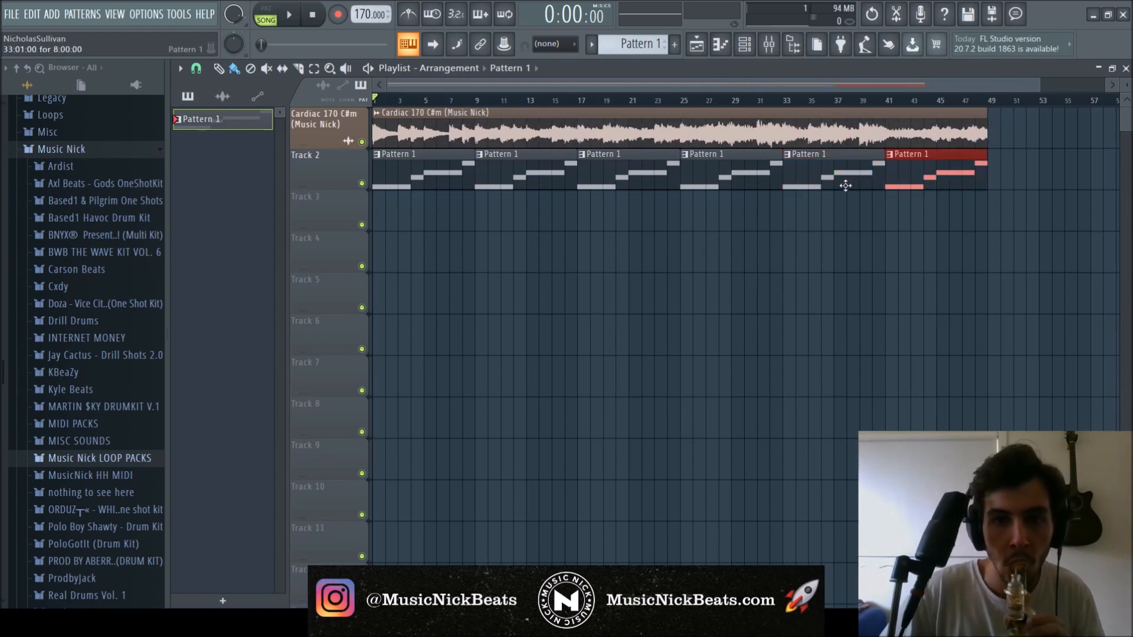
# - Slice the Cardiac 170 C#m audio clip every eight bars into six pieces matching the Pattern 1 clips
pyautogui.click(480, 130)
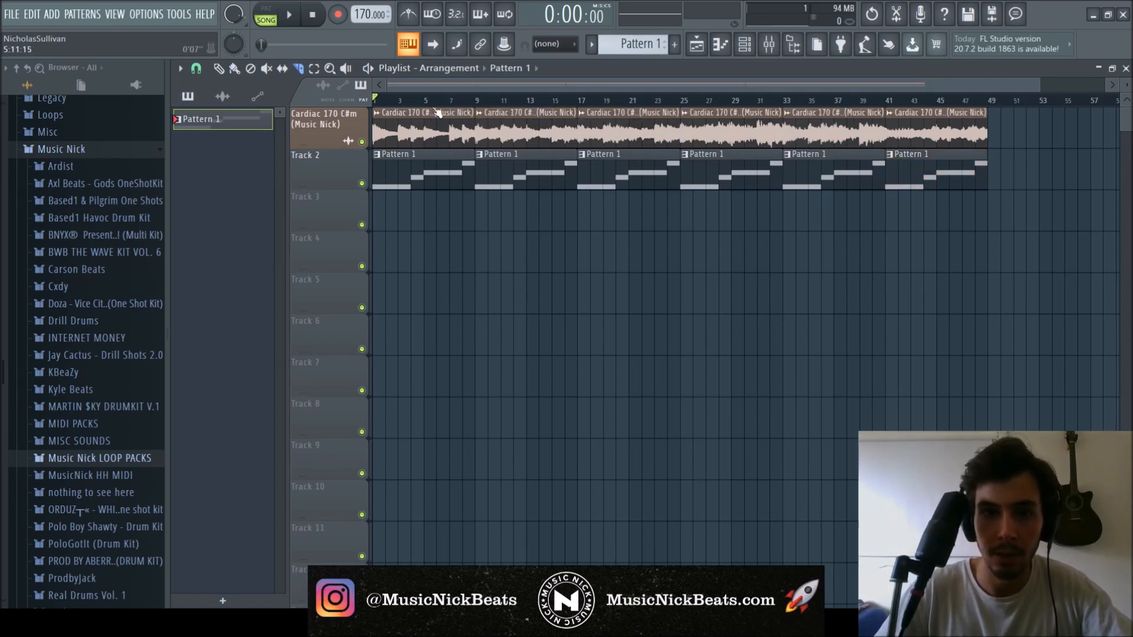
# - Assign the Cardiac 170 C#m channel to mixer track 1 and lower its volume during playback
pyautogui.press('F6')
pyautogui.press('F9')
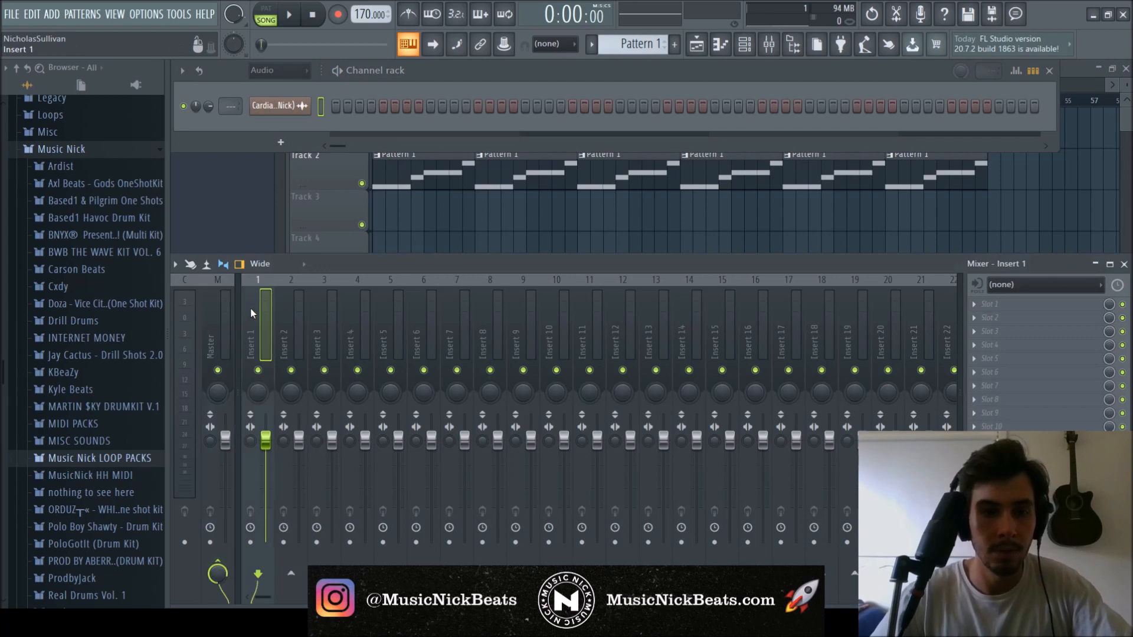
pyautogui.press('space')
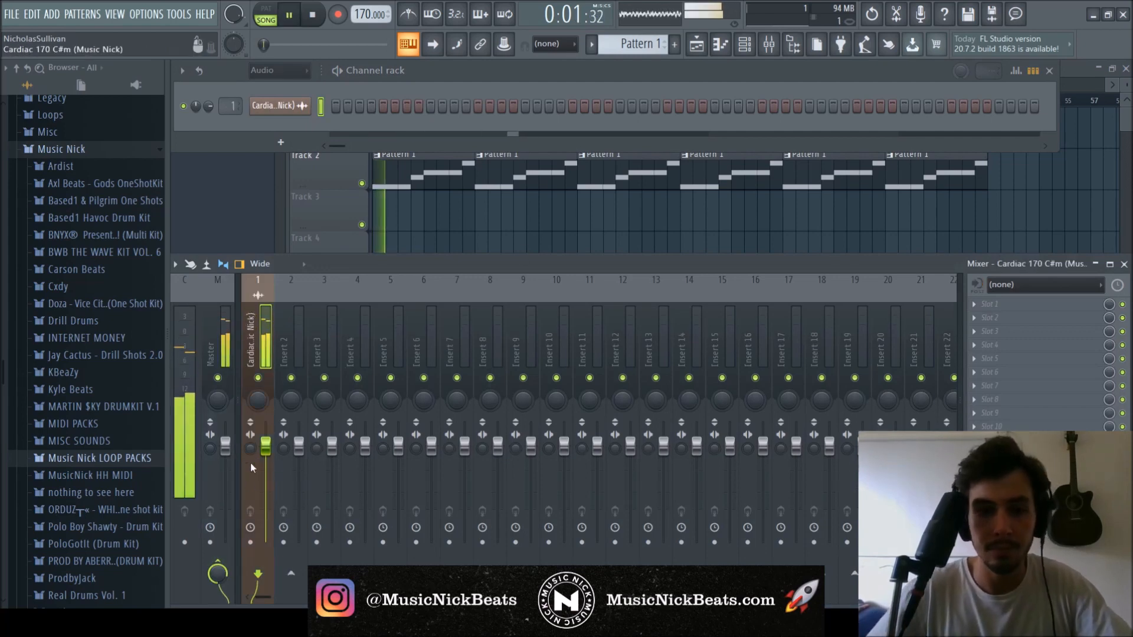
pyautogui.moveTo(266, 446); pyautogui.dragTo(267, 467)
# - Add Fruity Parametric EQ 2 with the 30Hz + 18kHz cut preset to the Cardiac track, moving the high-pass band to 43 Hz at 95% width
pyautogui.click(657, 515)
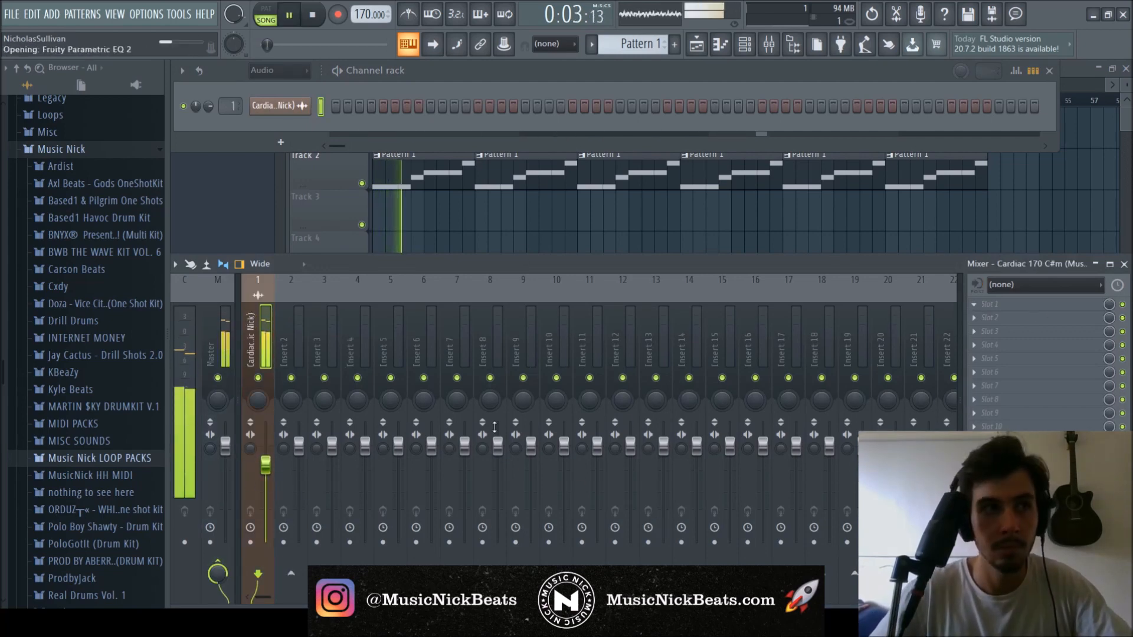
pyautogui.click(260, 200)
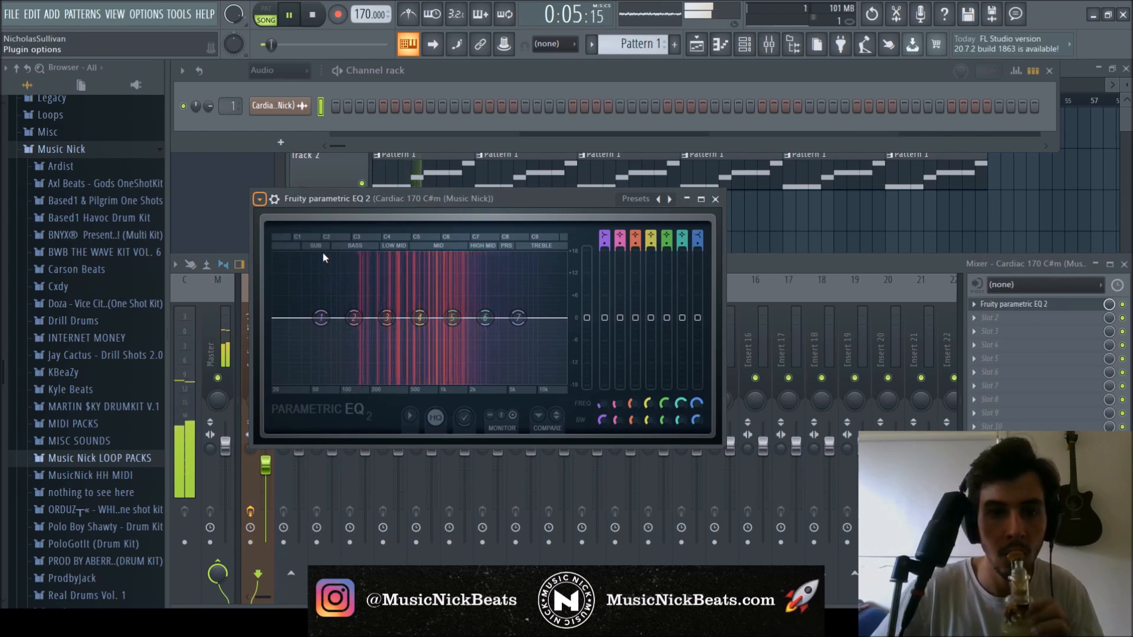
pyautogui.click(491, 307)
pyautogui.scroll(5, 289, 325)
pyautogui.moveTo(288, 324); pyautogui.dragTo(307, 320)
pyautogui.scroll(4, 561, 329)
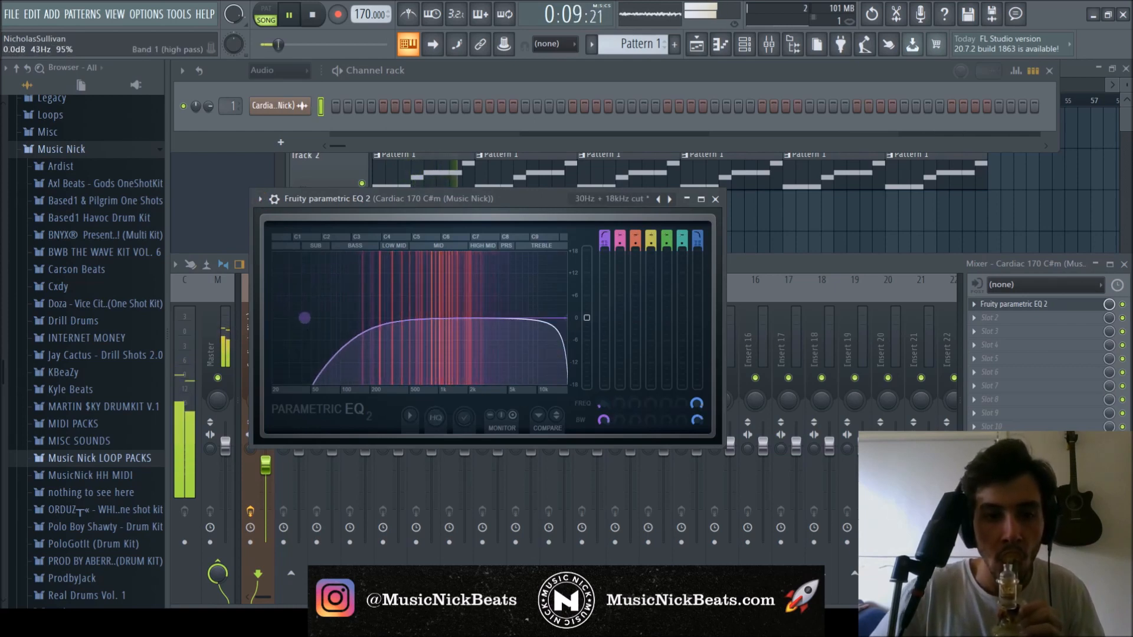
# - Stop playback and open the Claps folder of the Thule Drumkit inside the Ardist samples
pyautogui.press('F5')
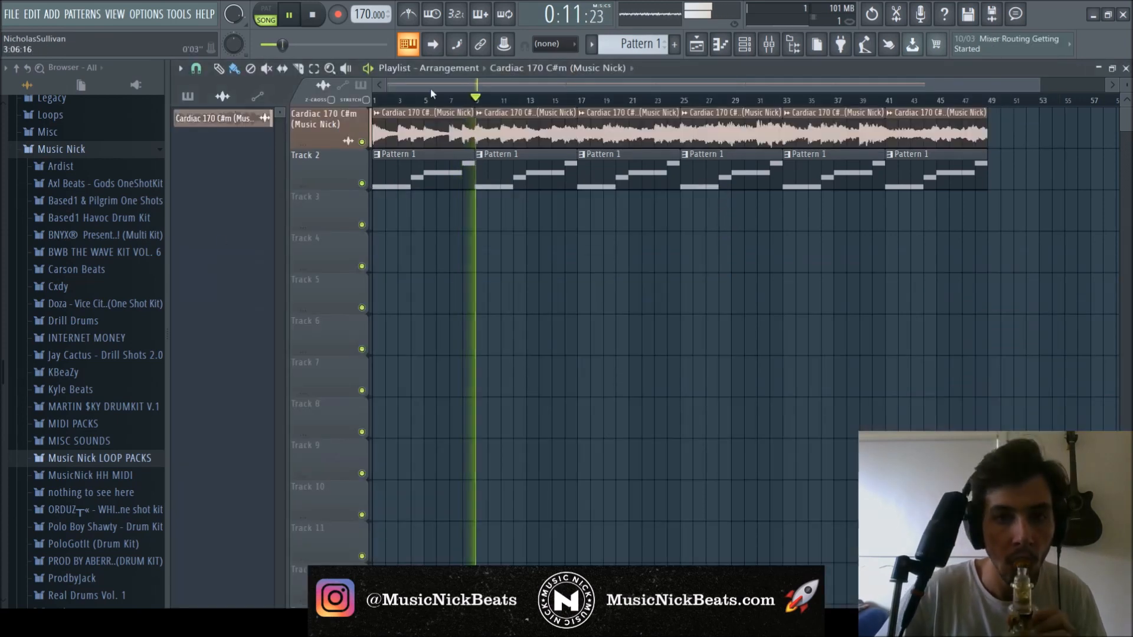
pyautogui.click(73, 171)
pyautogui.press('space')
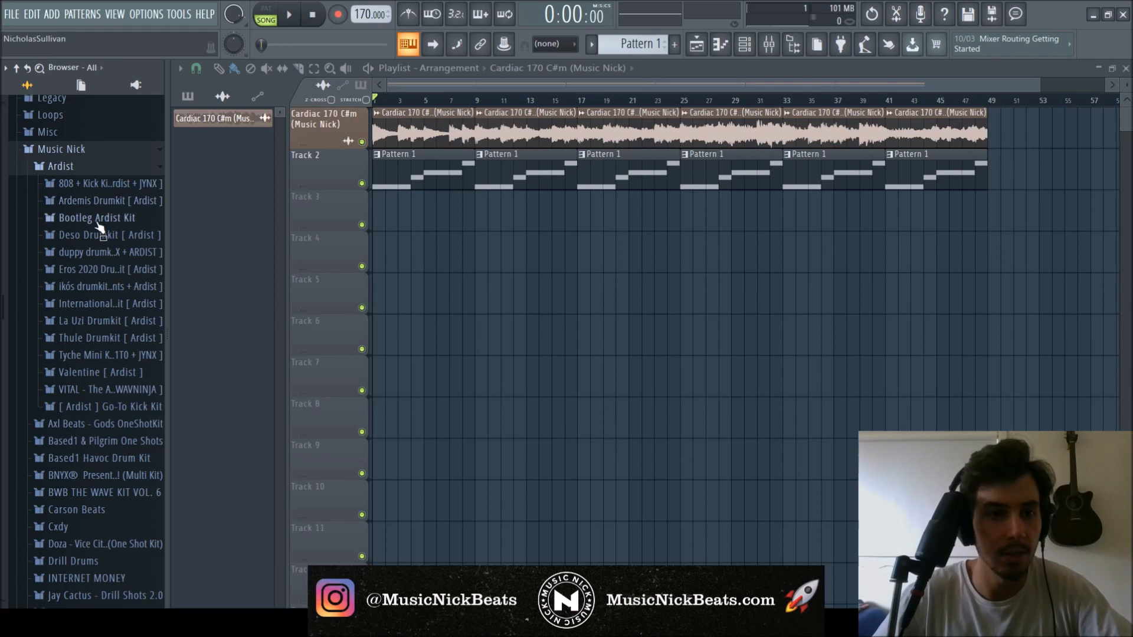
pyautogui.click(87, 335)
pyautogui.click(86, 278)
pyautogui.press('F6')
# - Audition the Thule clap samples over the loop and add Clap - LAX as a new channel
pyautogui.click(106, 293)
pyautogui.press('space')
pyautogui.click(116, 310)
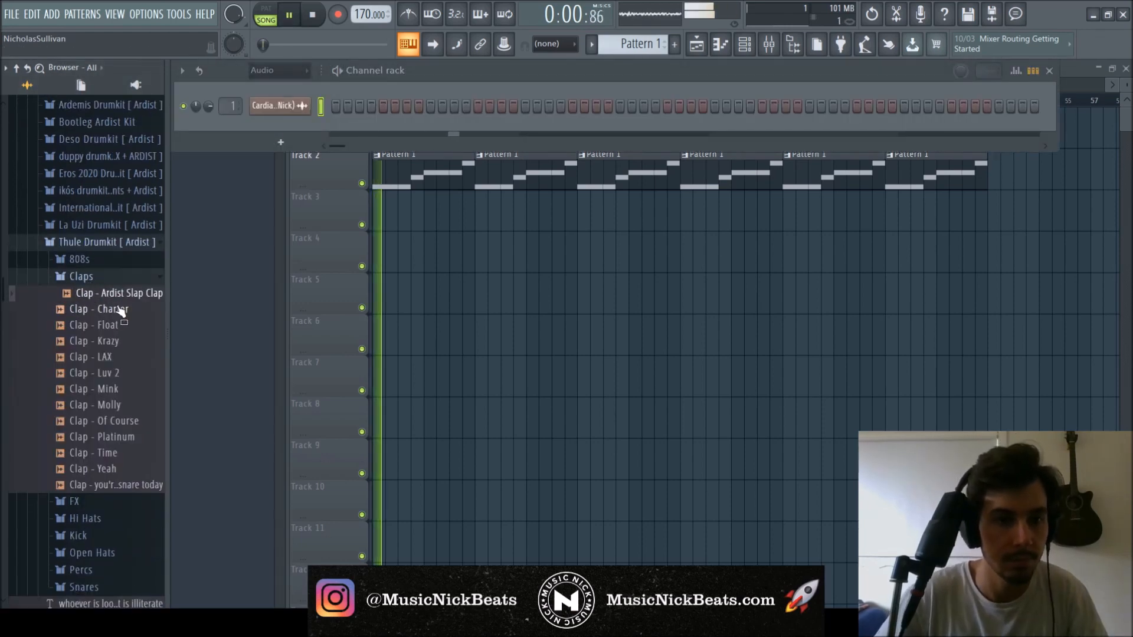
pyautogui.click(118, 325)
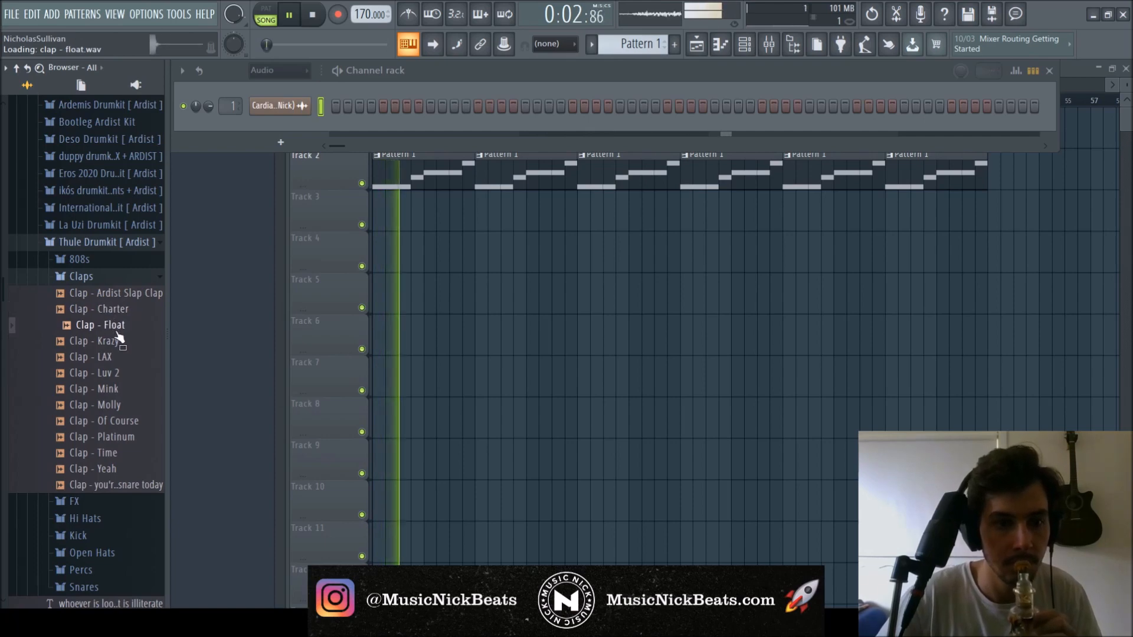
pyautogui.click(116, 342)
pyautogui.click(113, 359)
pyautogui.moveTo(114, 366); pyautogui.dragTo(277, 141)
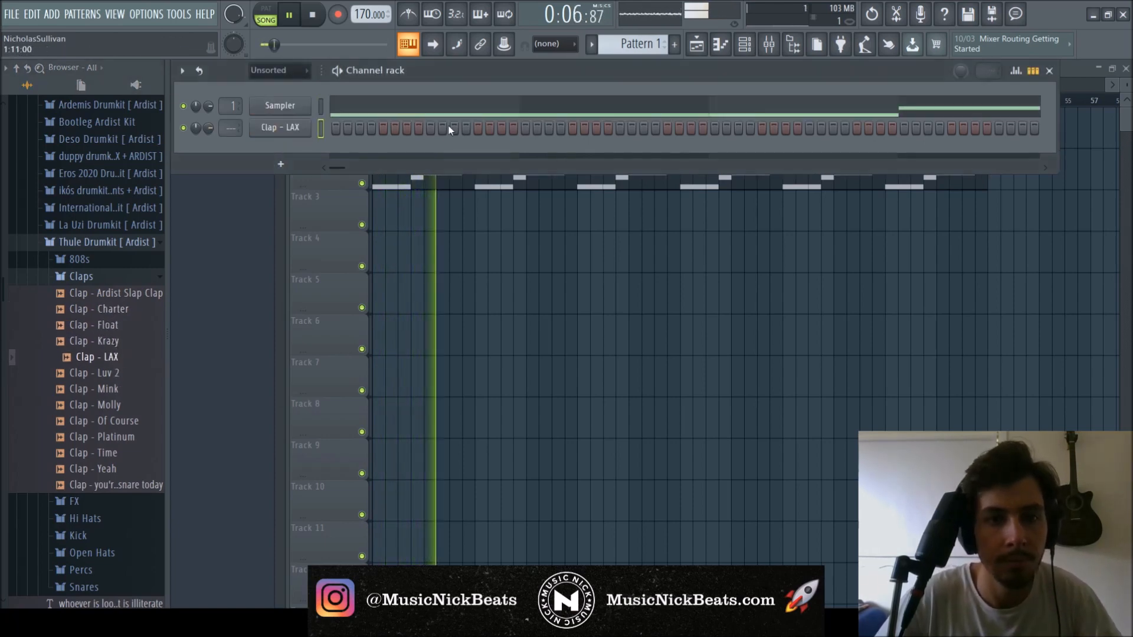
# - Place a Clap - LAX hit on beat 3 of bar 1 and repeat it in every bar through bar 8
pyautogui.click(452, 128)
pyautogui.press('F7')
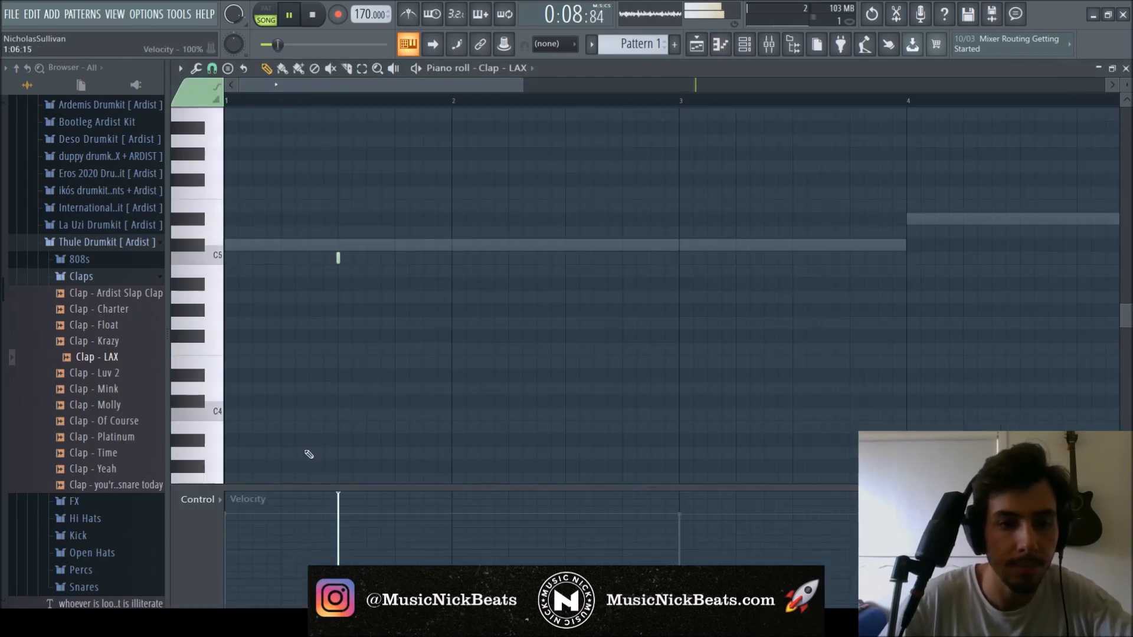
pyautogui.moveTo(447, 104); pyautogui.dragTo(466, 105)
pyautogui.scroll(-3, 562, 331)
pyautogui.hotkey('ctrl', 'b')
pyautogui.hotkey('ctrl', 'b')
pyautogui.hotkey('ctrl', 'b')
pyautogui.hotkey('ctrl', 'b')
pyautogui.hotkey('ctrl', 'b')
pyautogui.hotkey('ctrl', 'b')
pyautogui.hotkey('ctrl', 'b')
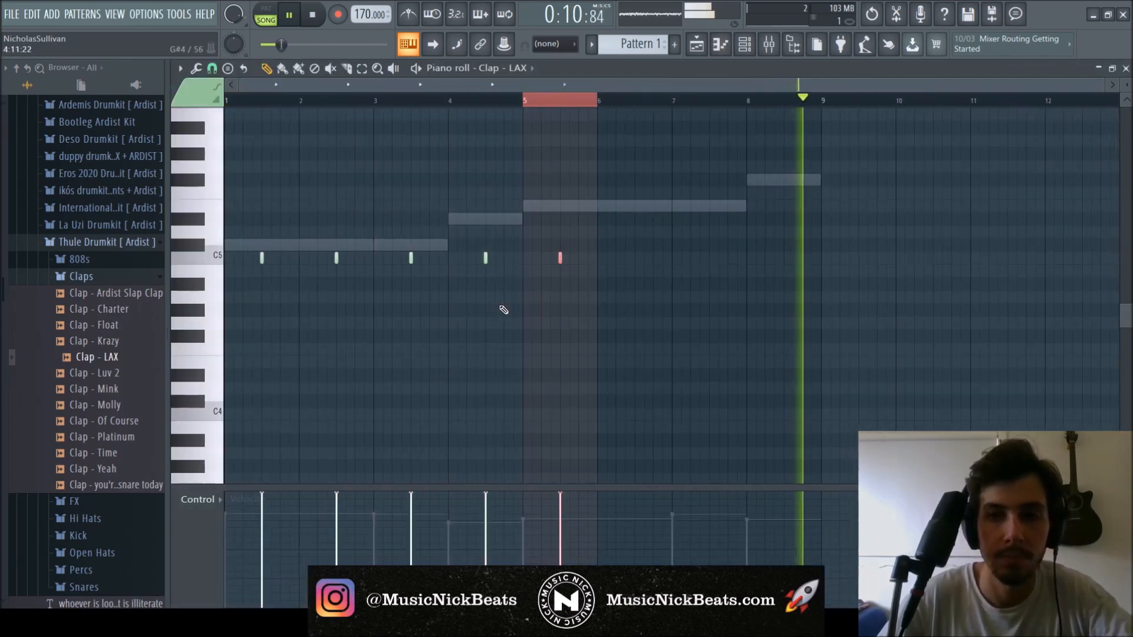
pyautogui.click(1125, 68)
# - Assign the Clap - LAX channel to mixer track 4 and lower that track's volume
pyautogui.press('F9')
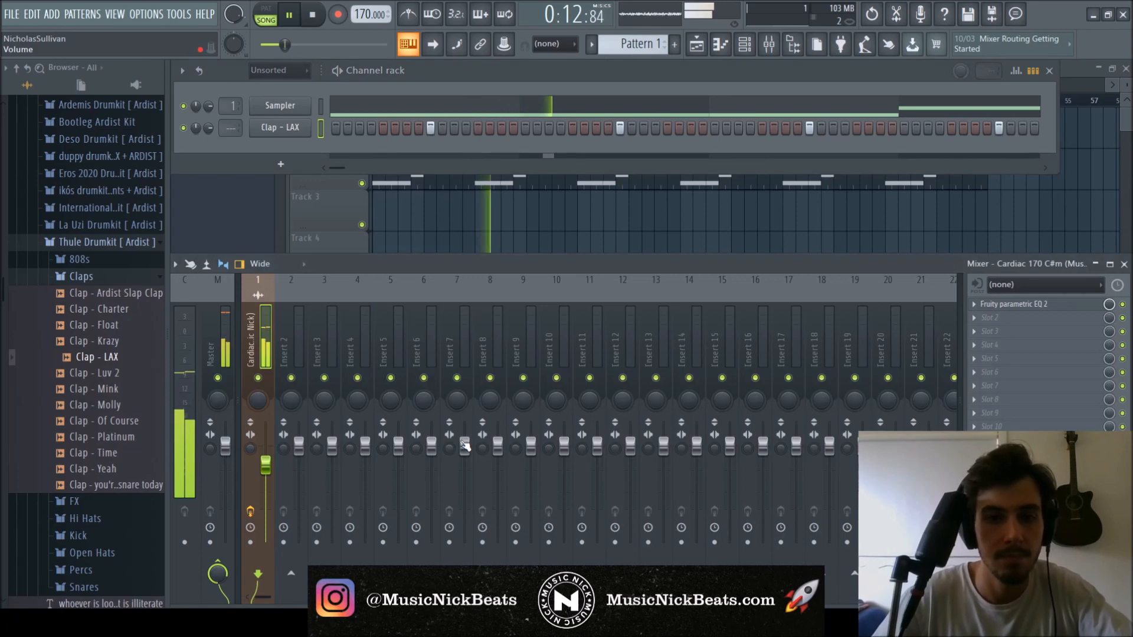
pyautogui.moveTo(498, 444); pyautogui.dragTo(500, 467)
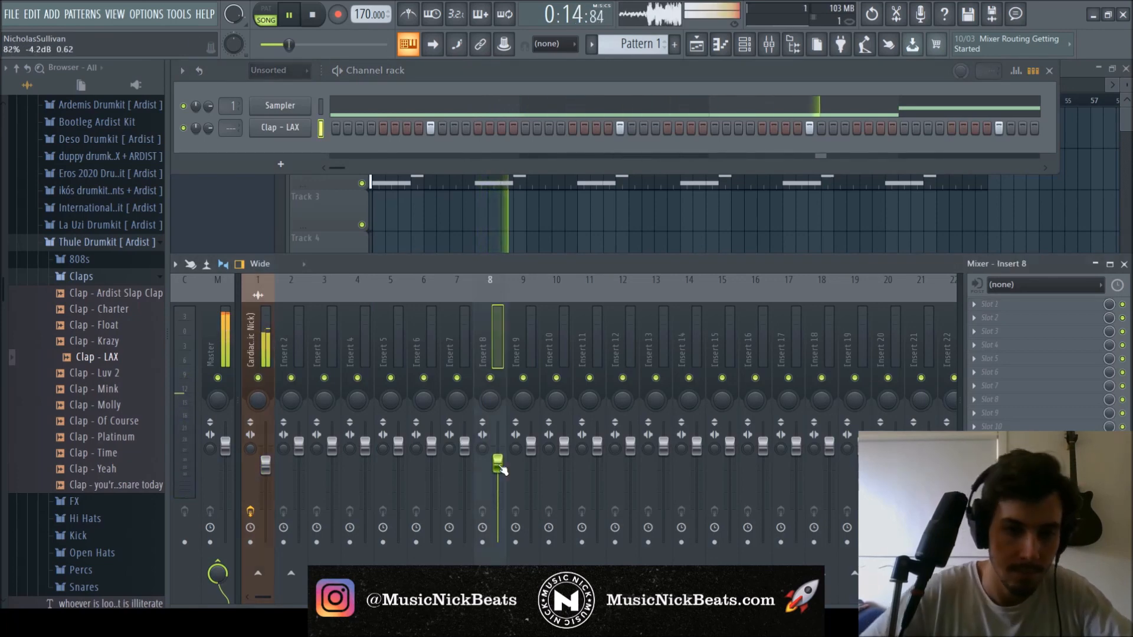
pyautogui.click(359, 338)
pyautogui.hotkey('ctrl', 'l')
pyautogui.moveTo(366, 442); pyautogui.dragTo(365, 478)
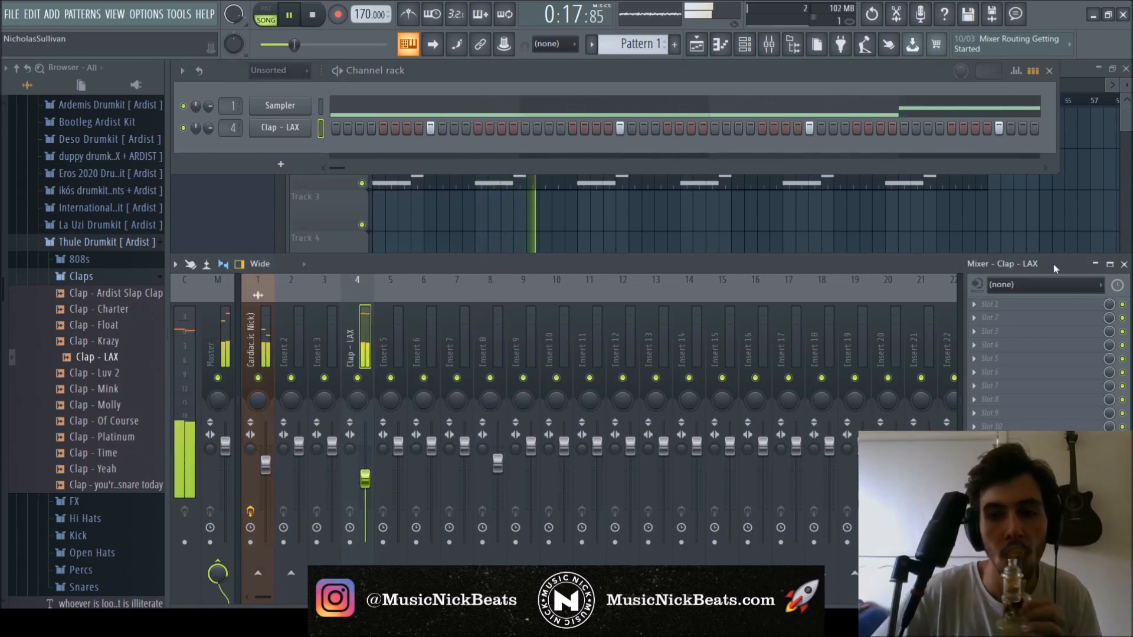
# - Add Fruity Parametric EQ 2 with the 30Hz + 18kHz cut preset to the clap track and raise its high-pass cutoff
pyautogui.click(636, 523)
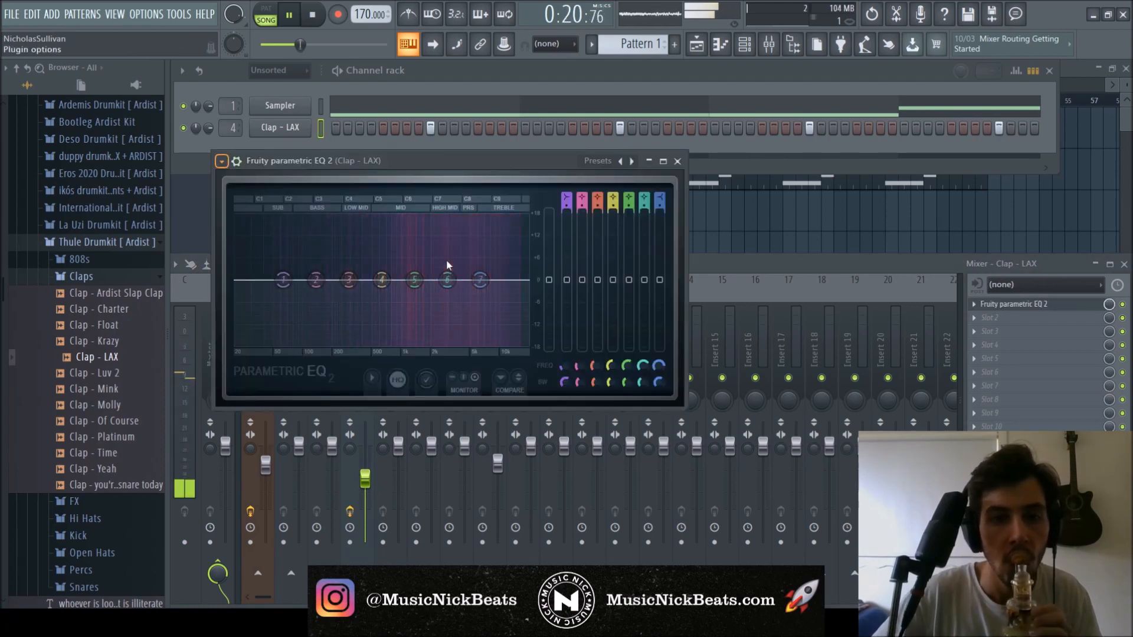
pyautogui.click(632, 161)
pyautogui.moveTo(261, 294); pyautogui.dragTo(325, 293)
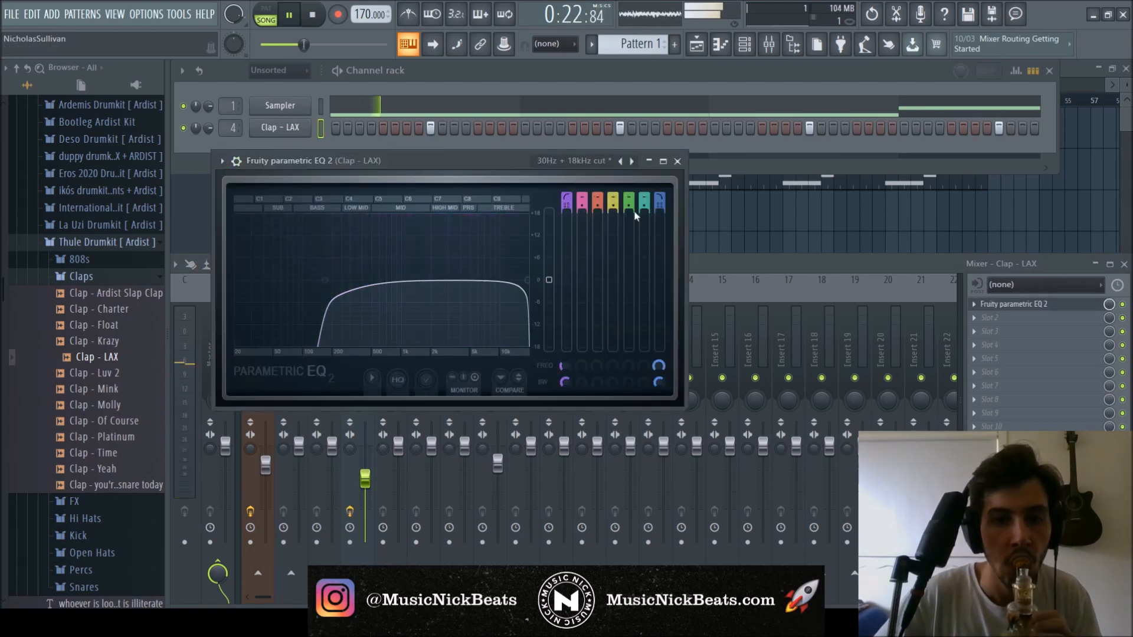
pyautogui.click(677, 161)
# - Turn on Normalize in the Clap - LAX channel's precomputed effects
pyautogui.click(280, 127)
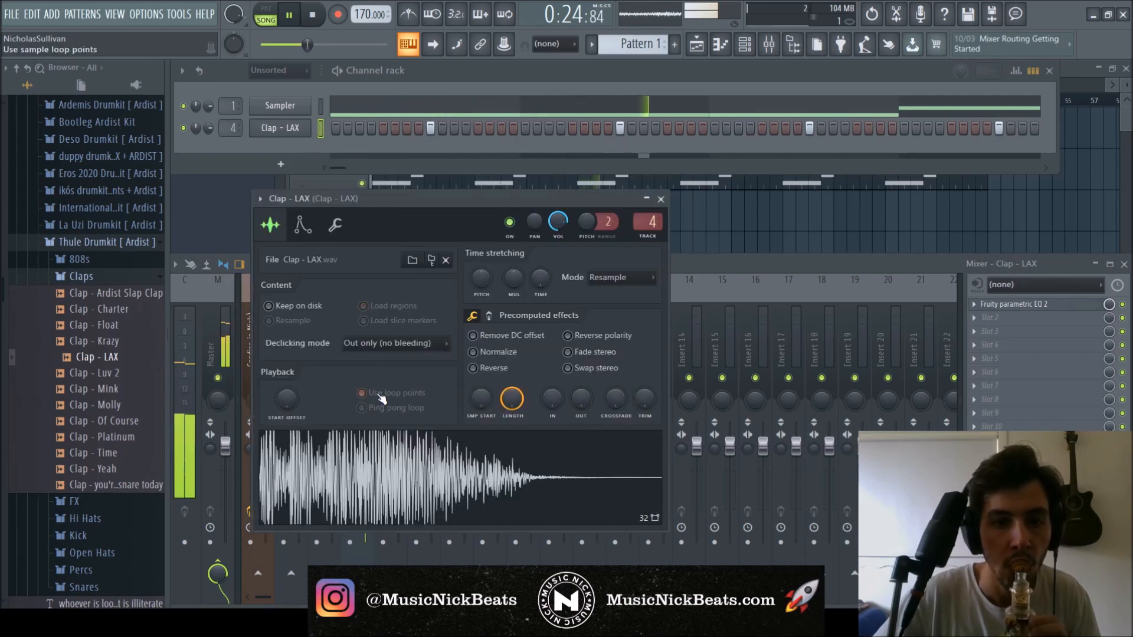
pyautogui.click(489, 316)
pyautogui.click(482, 371)
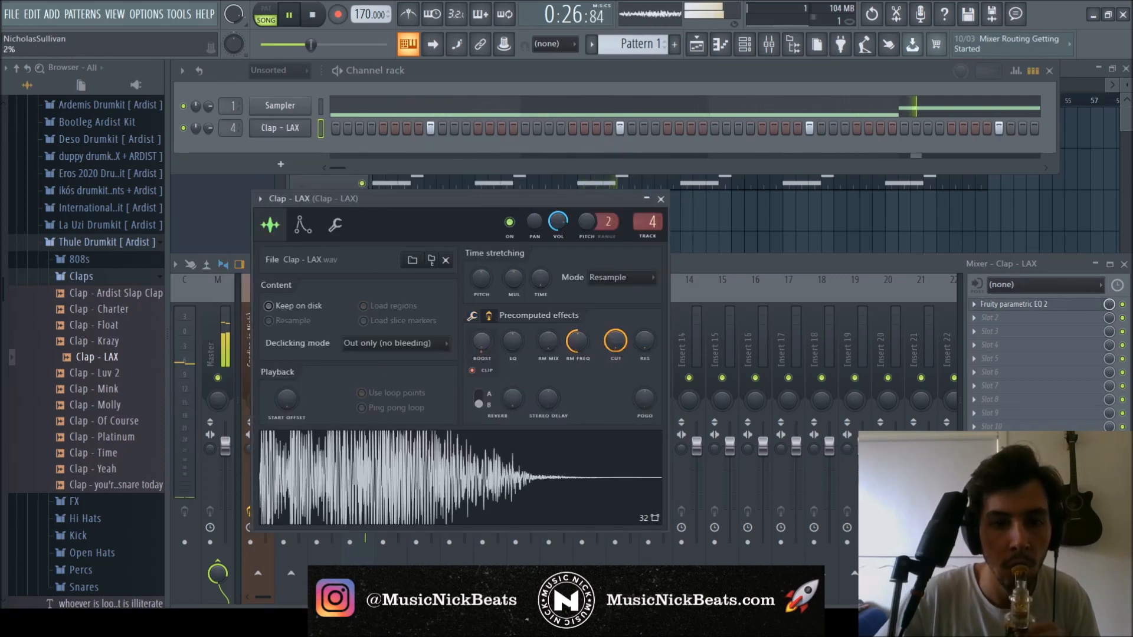
pyautogui.click(661, 200)
# - Rebalance the mix by lowering the Cardiac track and raising the clap track, checking the clap's channel settings and notes
pyautogui.moveTo(267, 467); pyautogui.dragTo(267, 481)
pyautogui.moveTo(365, 477); pyautogui.dragTo(362, 458)
pyautogui.click(280, 128)
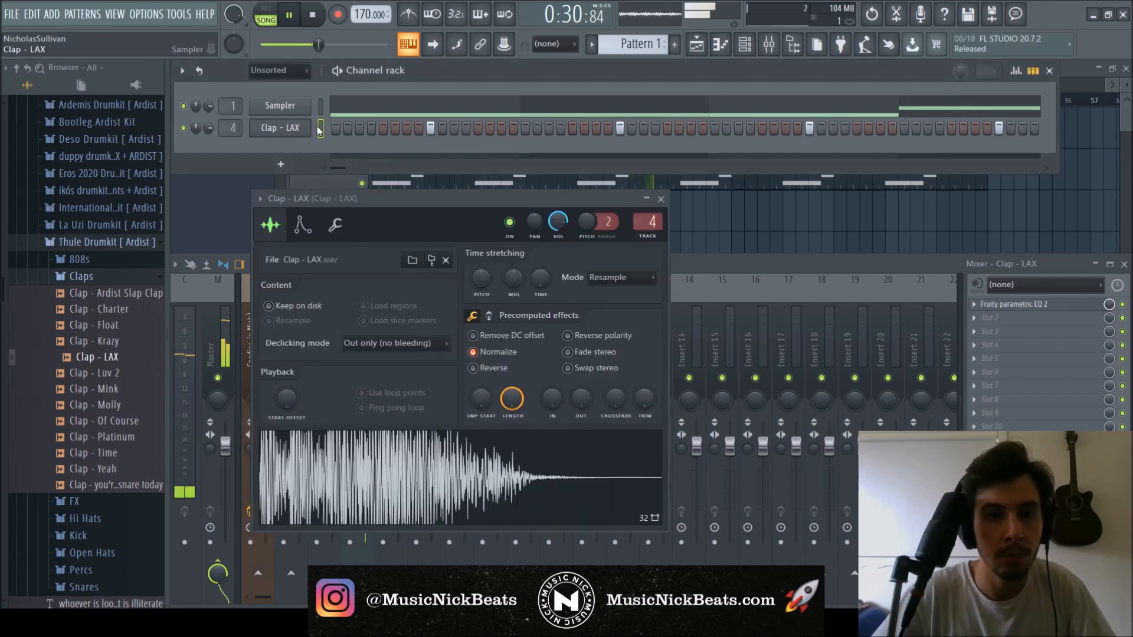
pyautogui.press('F7')
pyautogui.press('F7')
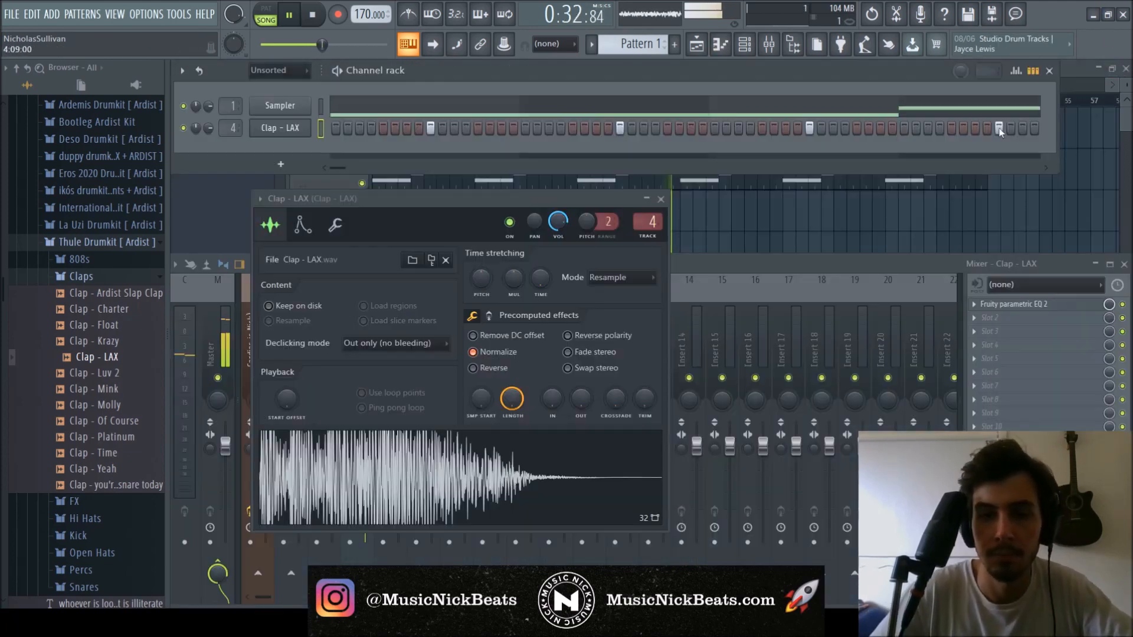
pyautogui.click(662, 199)
pyautogui.press('space')
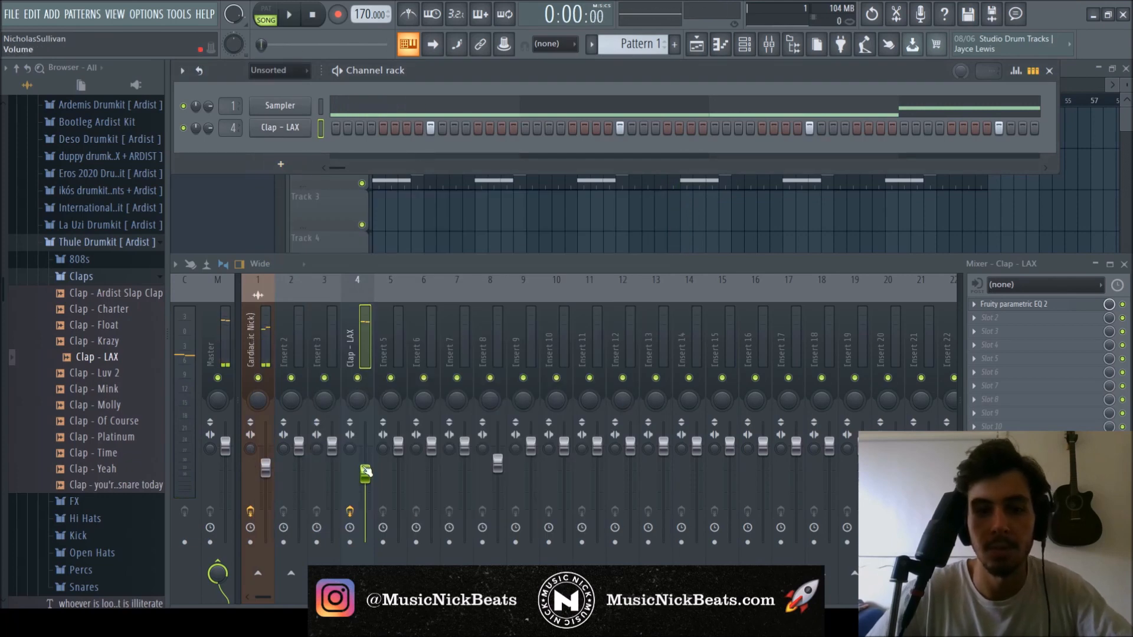
# - Leave the Thule Drumkit and open the Hi Hats folder of the Deso Drumkit
pyautogui.click(81, 276)
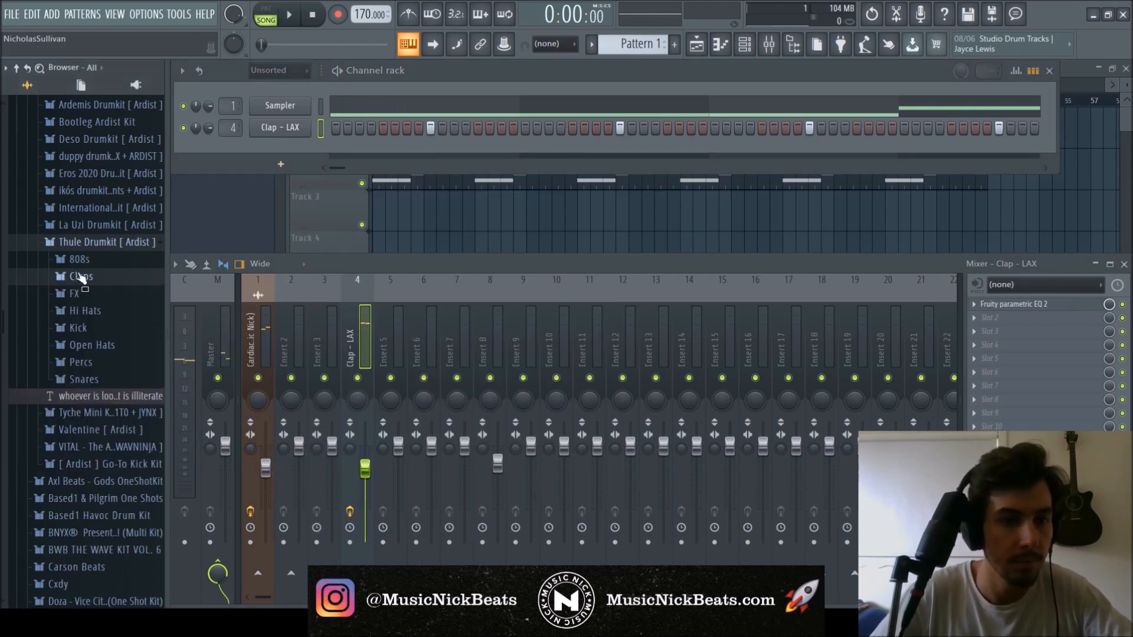
pyautogui.click(94, 243)
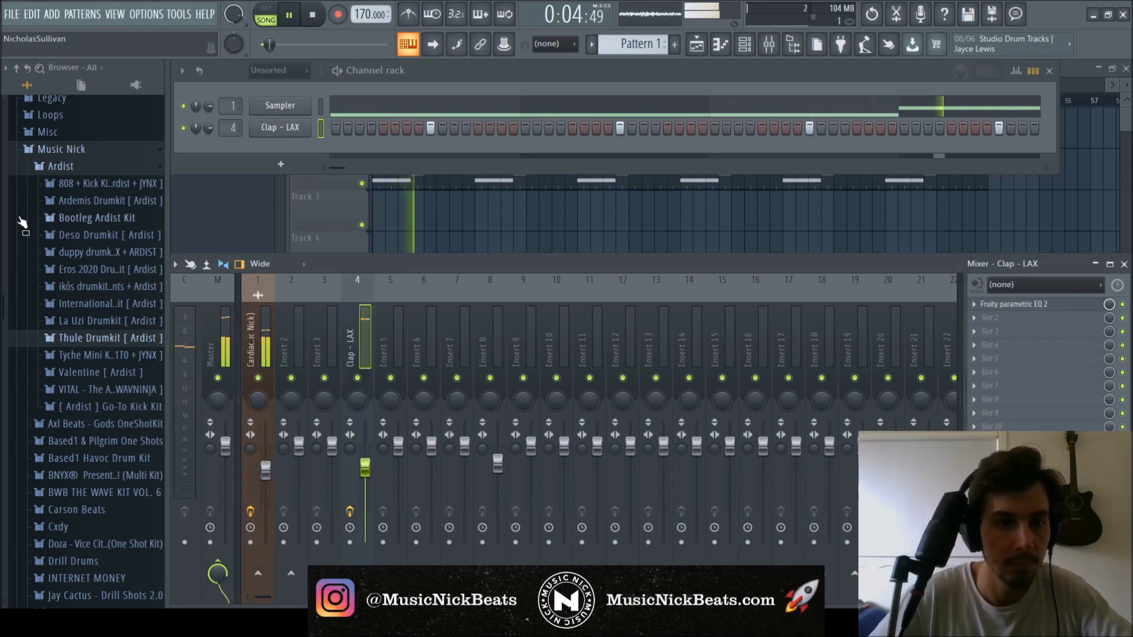
pyautogui.press('space')
pyautogui.click(89, 235)
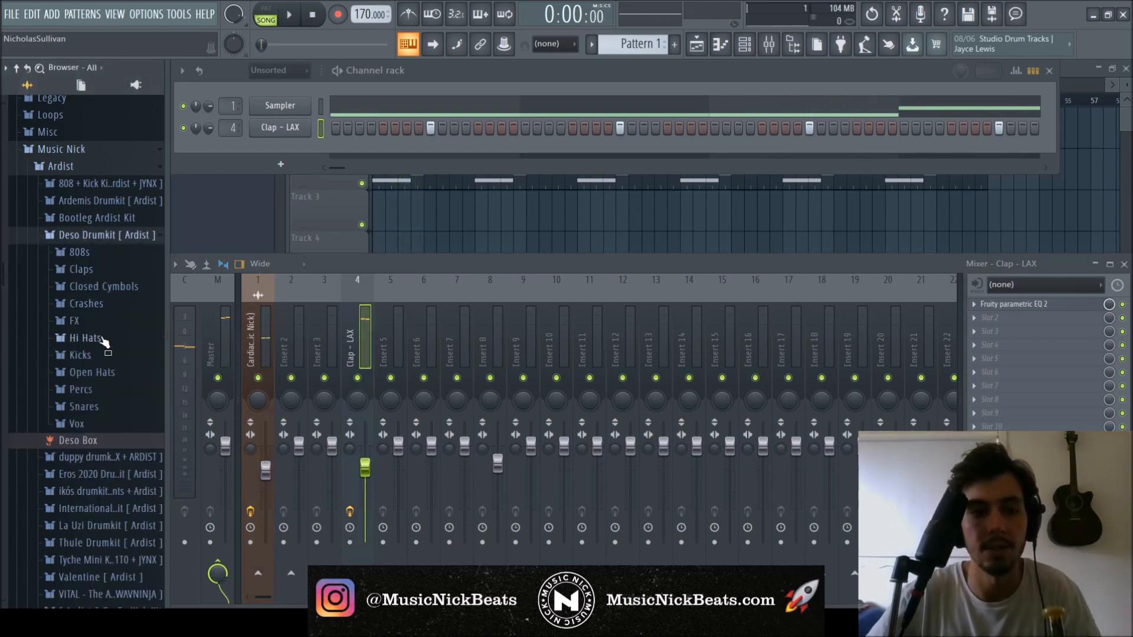
pyautogui.click(102, 339)
pyautogui.scroll(-4, 121, 284)
pyautogui.scroll(2, 126, 327)
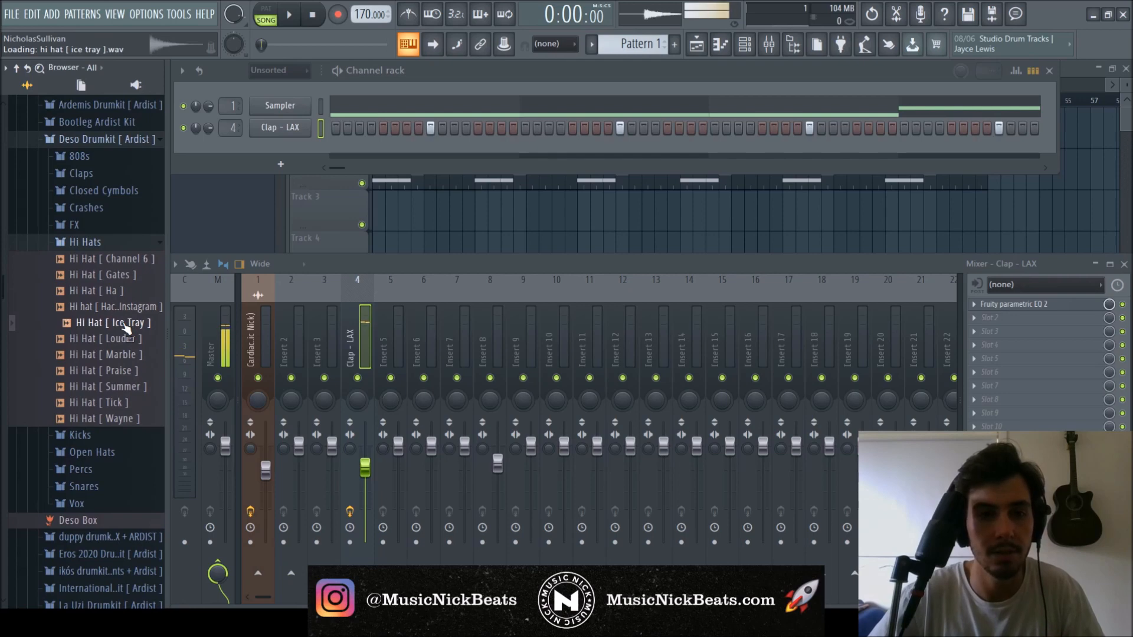
# - Audition the Deso hi-hat samples over the loop and add Hi Hat [ Tick ] as a new channel
pyautogui.click(127, 291)
pyautogui.click(126, 278)
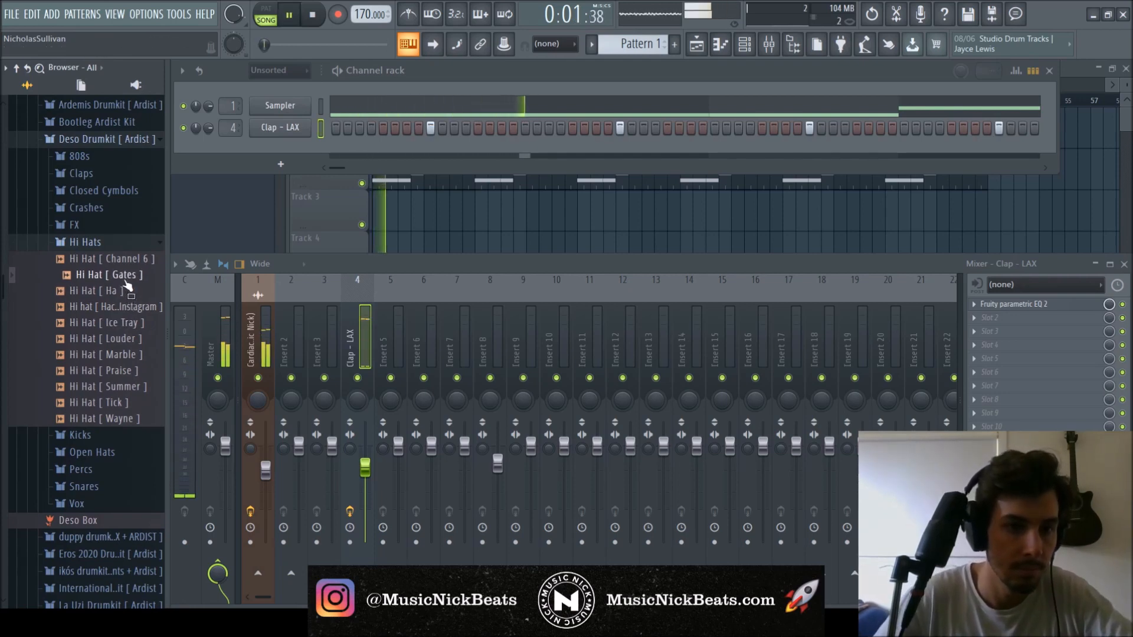
pyautogui.click(121, 323)
pyautogui.click(122, 354)
pyautogui.click(114, 404)
pyautogui.moveTo(114, 407); pyautogui.dragTo(275, 157)
# - Assign Hi Hat [ Tick ] to mixer track 5 at lower volume, panned 25% right, and raise its sample trim and fade-out
pyautogui.moveTo(399, 443); pyautogui.dragTo(398, 475)
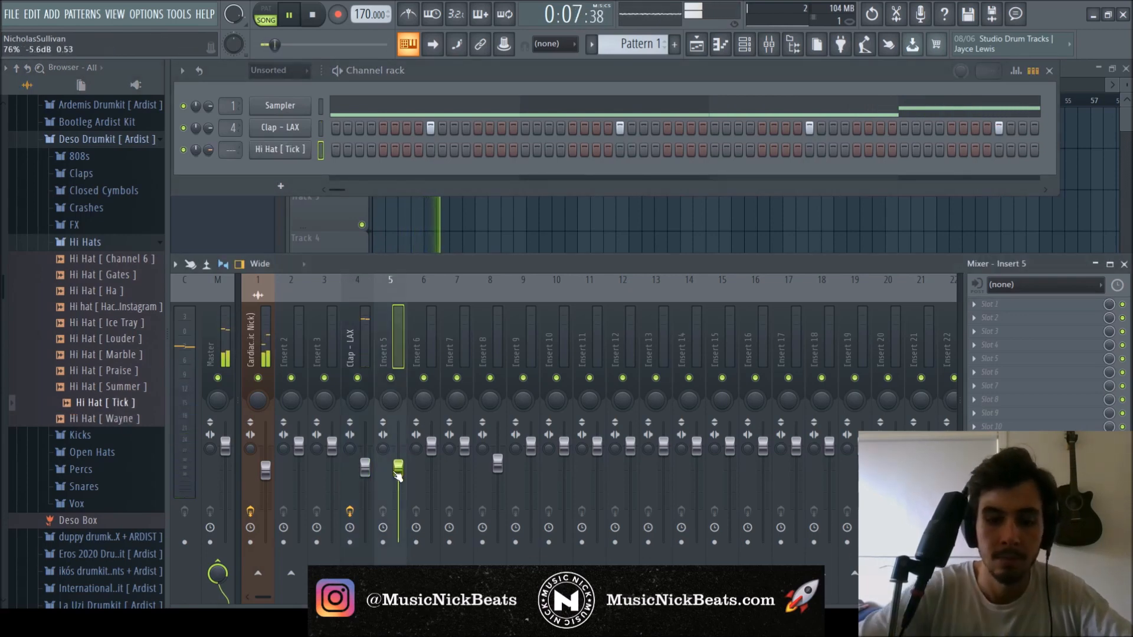
pyautogui.click(277, 151)
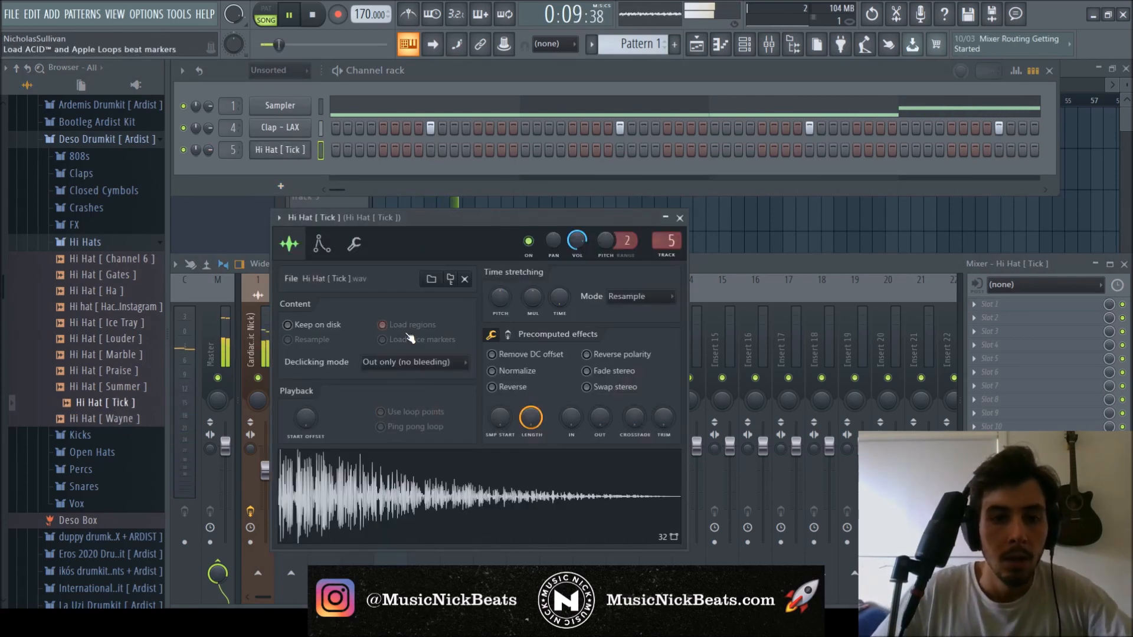
pyautogui.moveTo(663, 418); pyautogui.dragTo(663, 360)
pyautogui.moveTo(600, 418); pyautogui.dragTo(600, 407)
pyautogui.click(680, 218)
pyautogui.press('space')
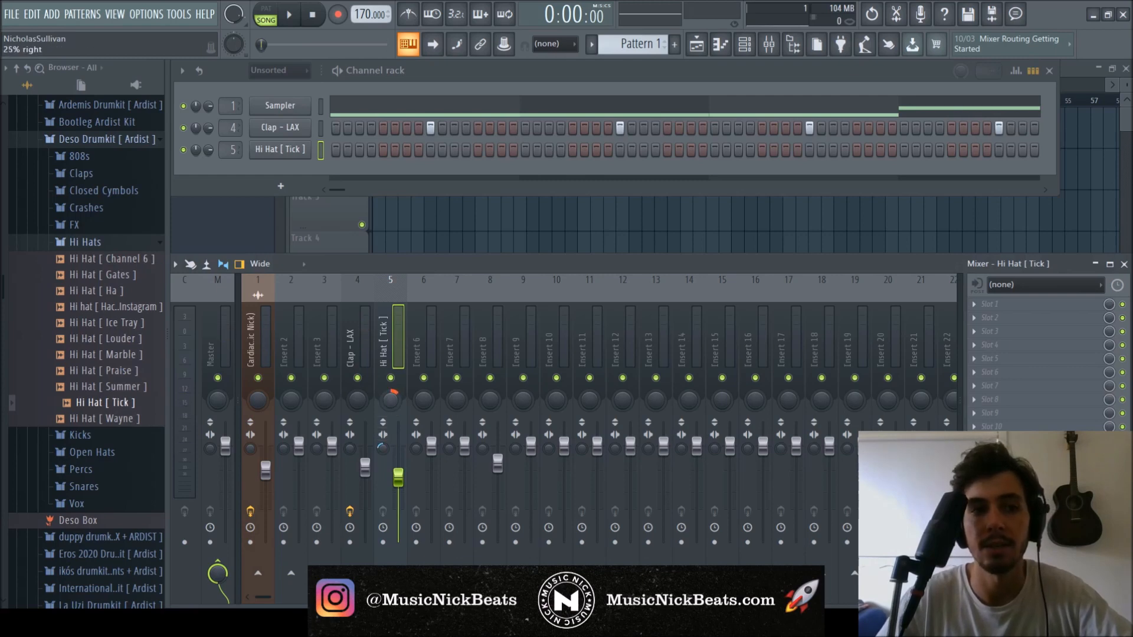
# - Collapse the Ardist kits and open the WAKE UP sample pack inside Music Nick LOOP PACKS
pyautogui.click(52, 243)
pyautogui.click(104, 141)
pyautogui.scroll(2, 95, 245)
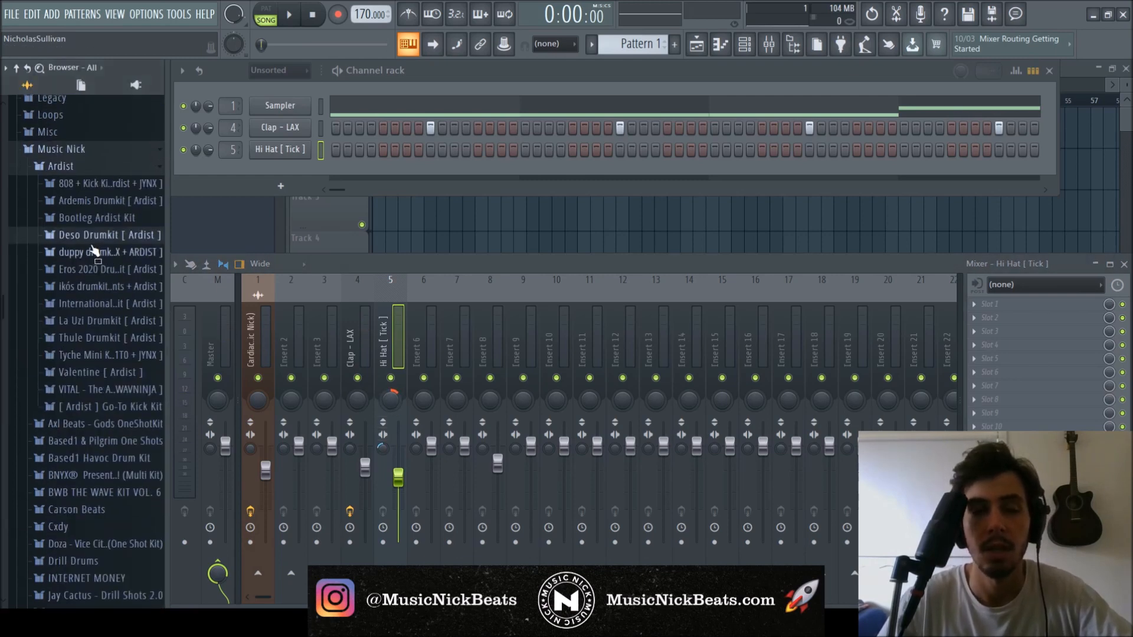
pyautogui.click(82, 167)
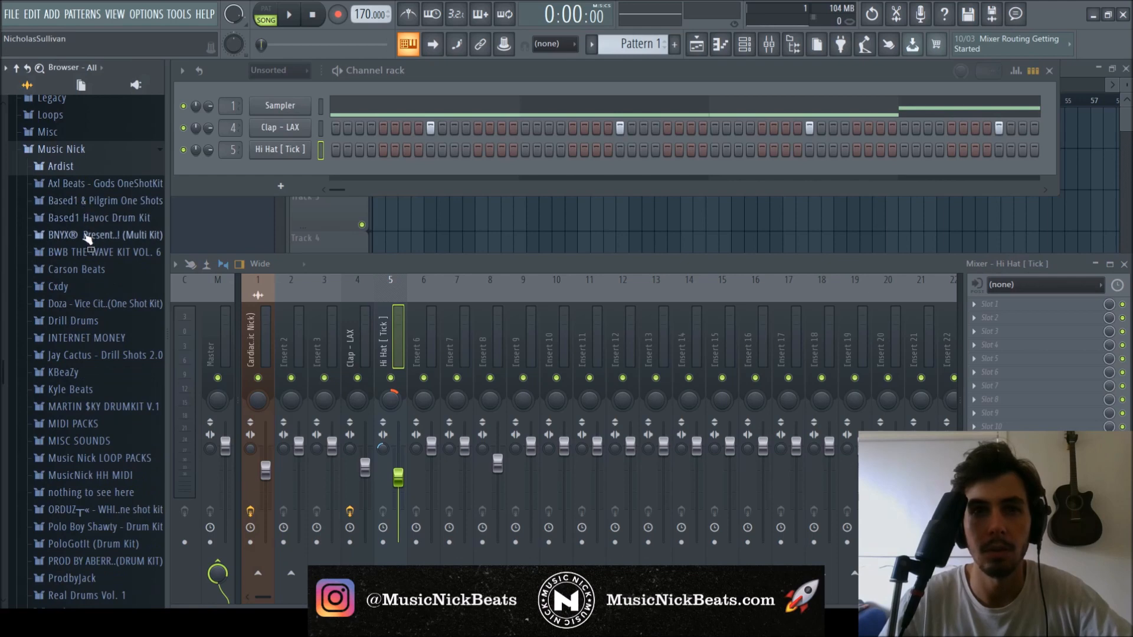
pyautogui.scroll(-4, 76, 306)
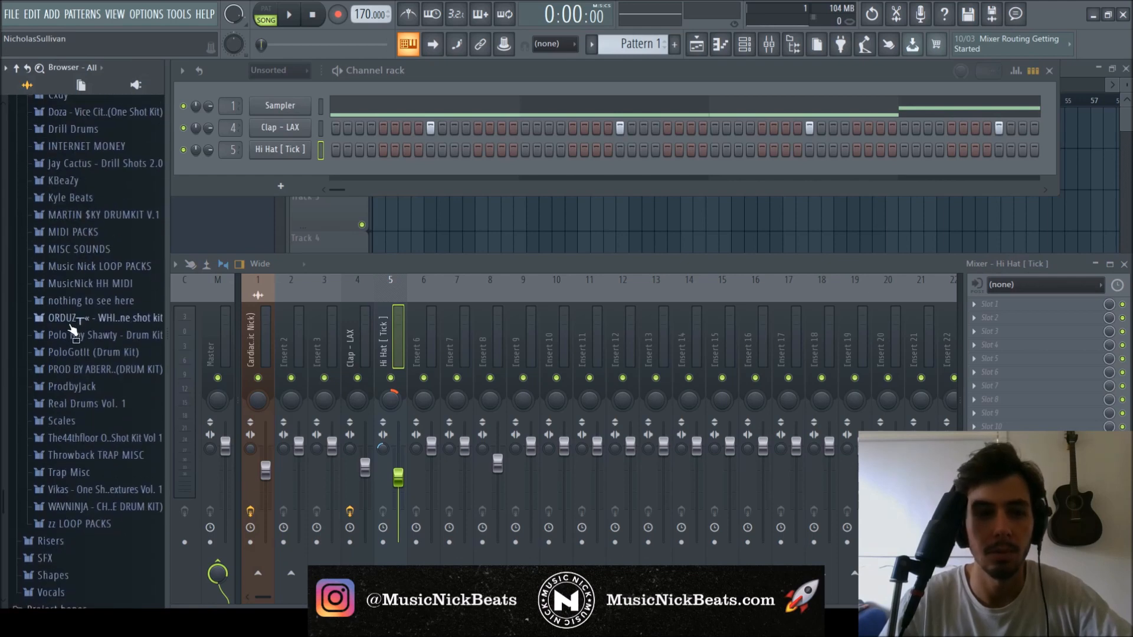
pyautogui.click(88, 267)
pyautogui.click(84, 285)
pyautogui.scroll(-5, 81, 325)
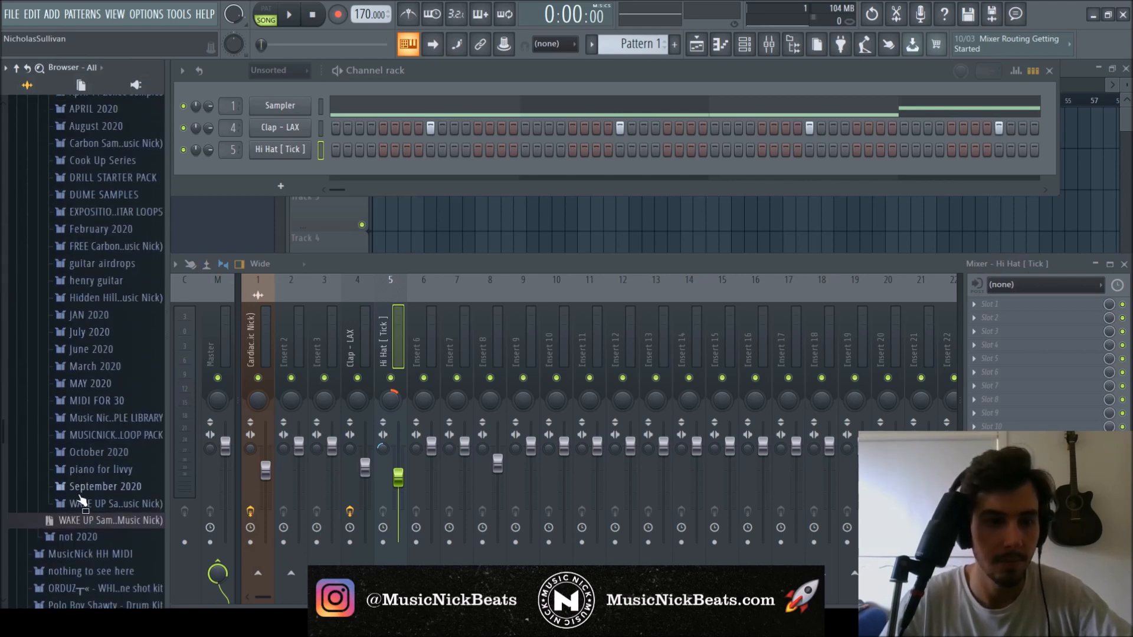
pyautogui.click(107, 504)
pyautogui.scroll(-4, 110, 470)
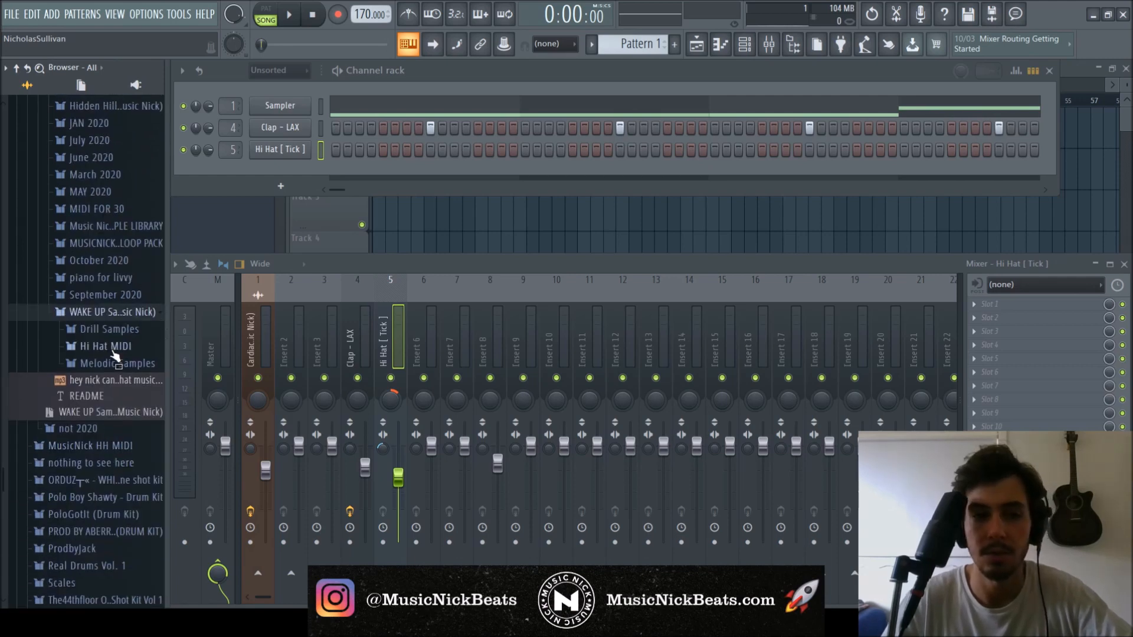
pyautogui.click(123, 365)
pyautogui.scroll(-8, 122, 369)
pyautogui.scroll(11, 121, 376)
pyautogui.click(101, 308)
pyautogui.scroll(4, 99, 290)
pyautogui.click(115, 281)
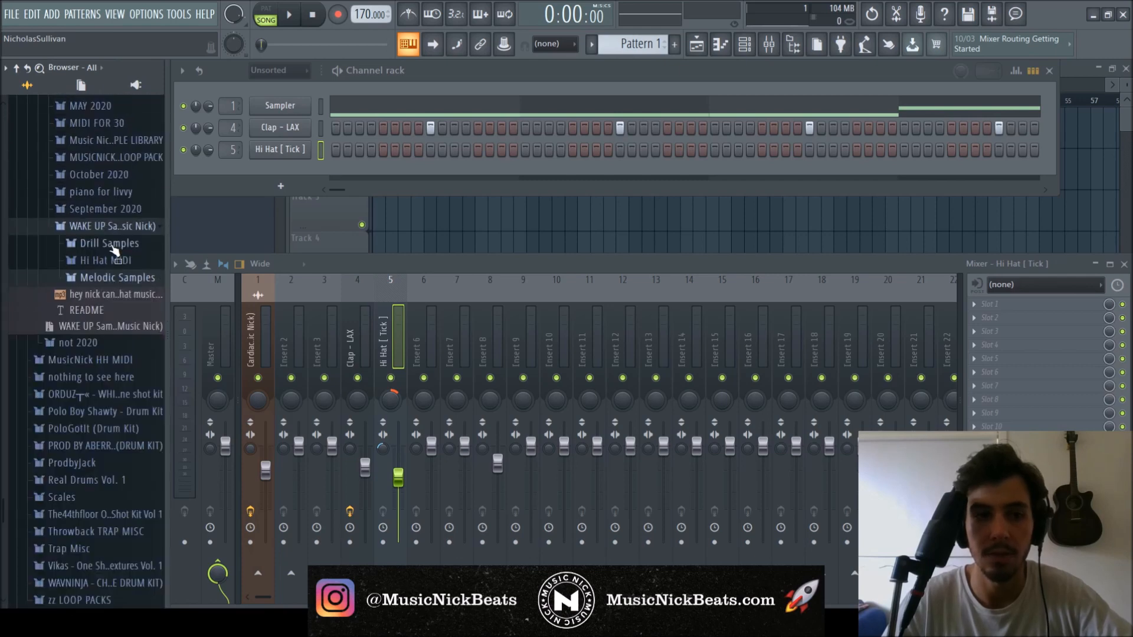
pyautogui.click(112, 247)
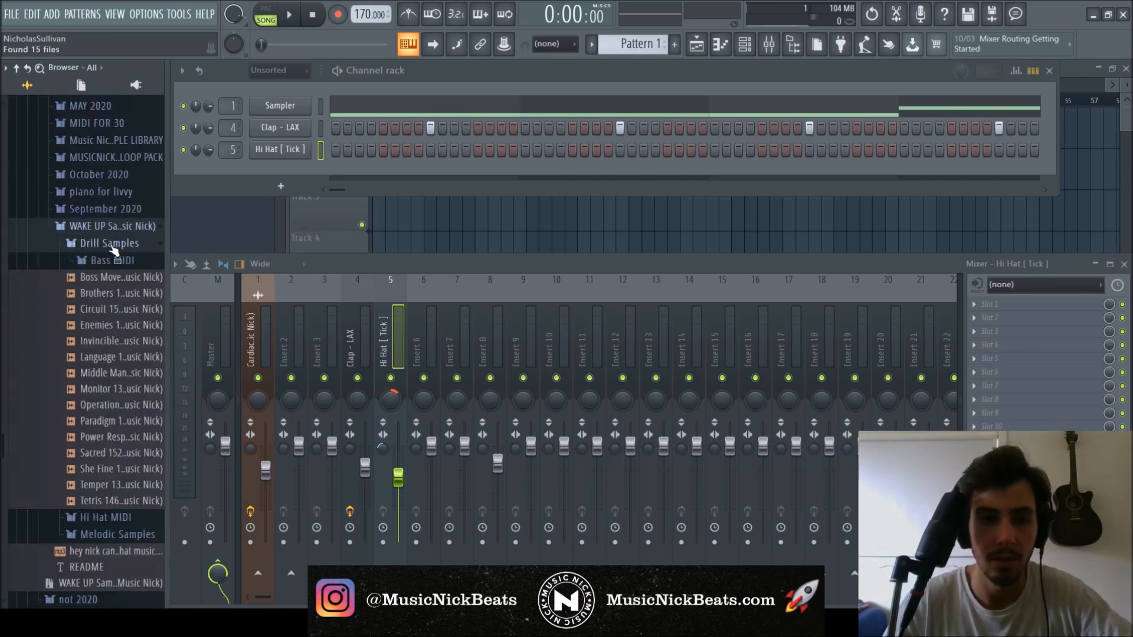
pyautogui.click(112, 245)
# - Load the Bowser pattern from the Hi Hat MIDI folder onto the Hi Hat [ Tick ] channel and play it
pyautogui.click(112, 262)
pyautogui.scroll(-2, 127, 261)
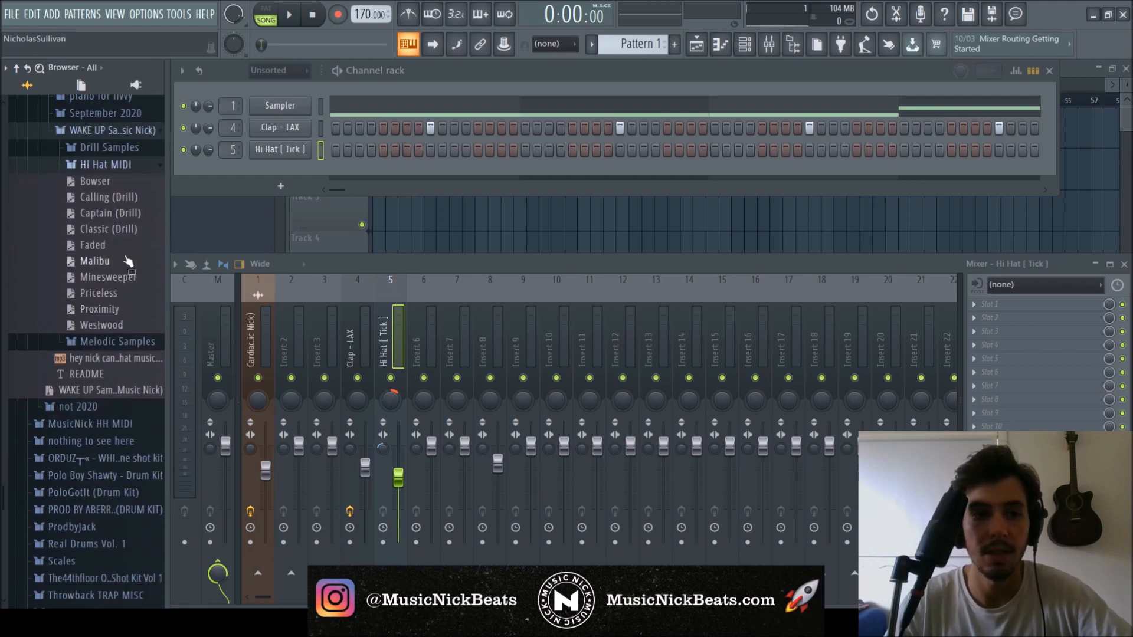
pyautogui.click(117, 184)
pyautogui.press('space')
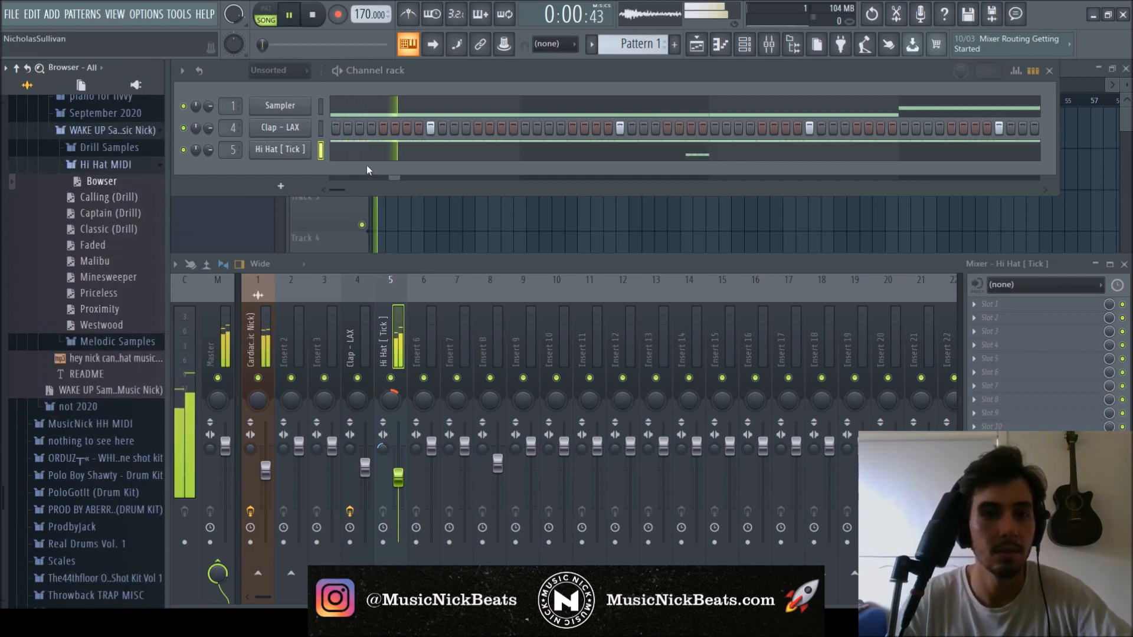
# - Edit the opening C5 notes of the Bowser hi-hat pattern in the piano roll and play it back
pyautogui.click(405, 148)
pyautogui.press('space')
pyautogui.scroll(3, 274, 156)
pyautogui.hscroll(-1, 247, 270)
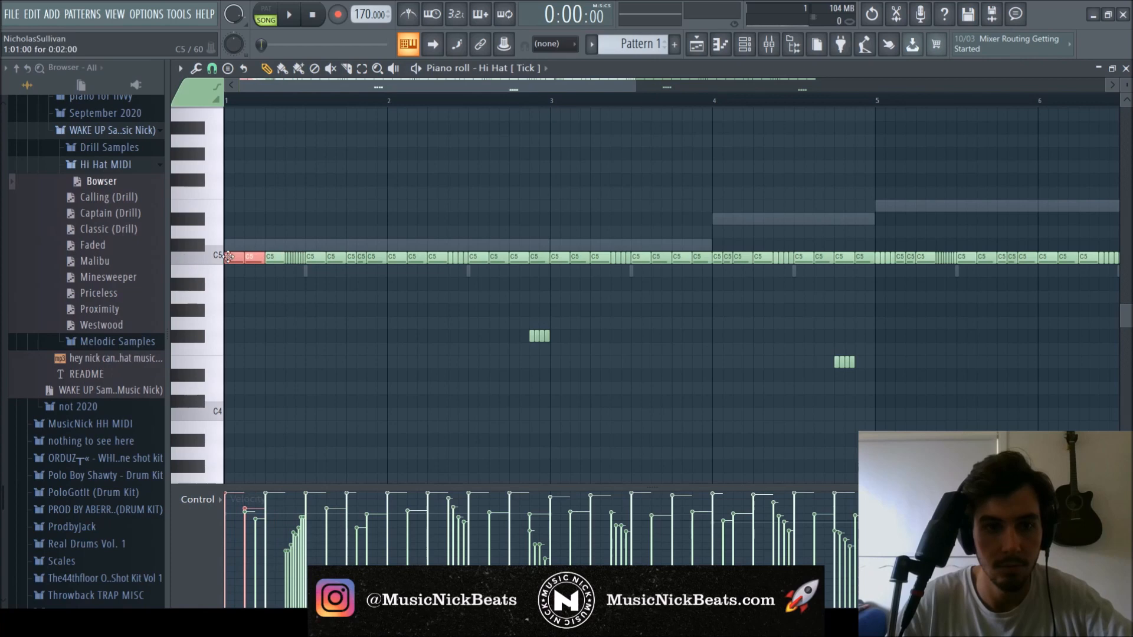
pyautogui.press('space')
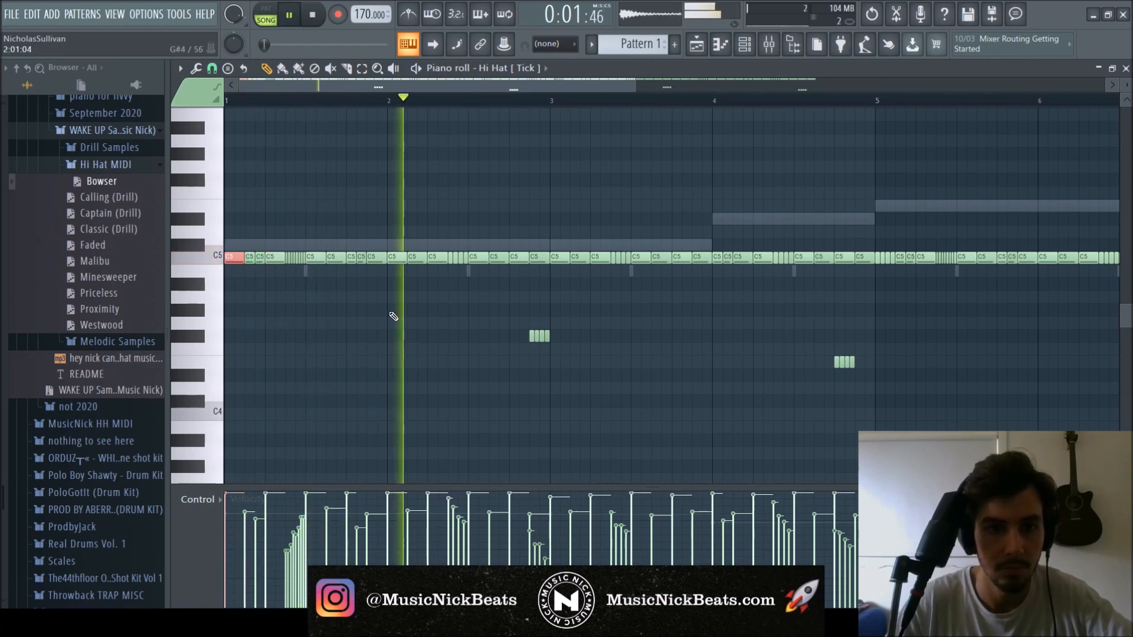
pyautogui.scroll(-3, 469, 309)
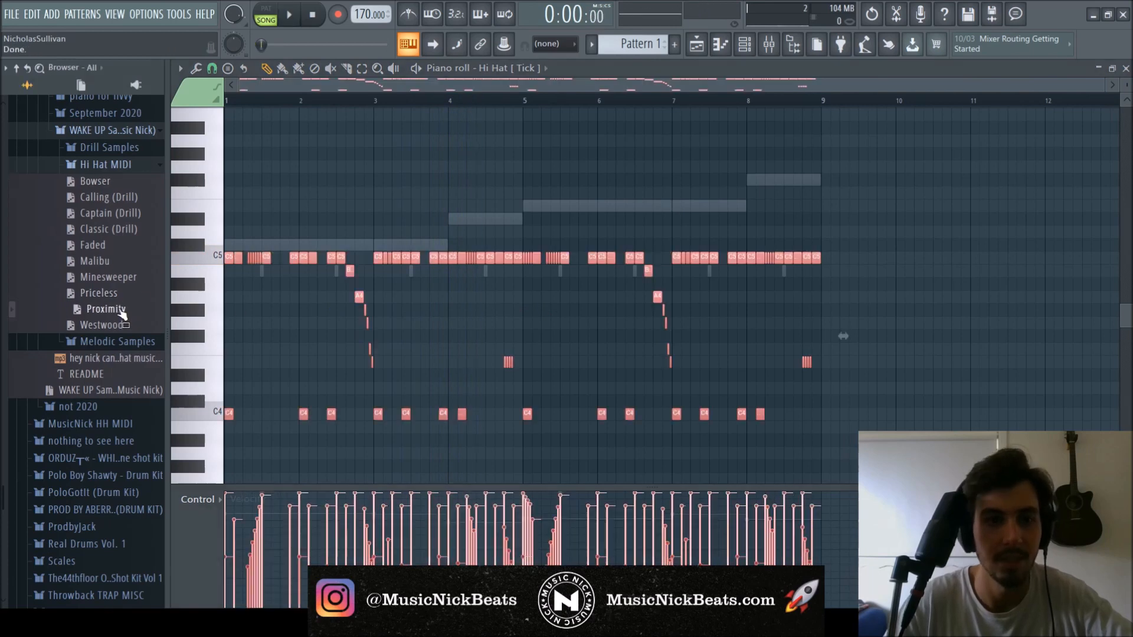
# - Replace the Hi Hat [ Tick ] notes with the Westwood pattern from the Hi Hat MIDI folder and play it
pyautogui.press('space')
pyautogui.click(118, 325)
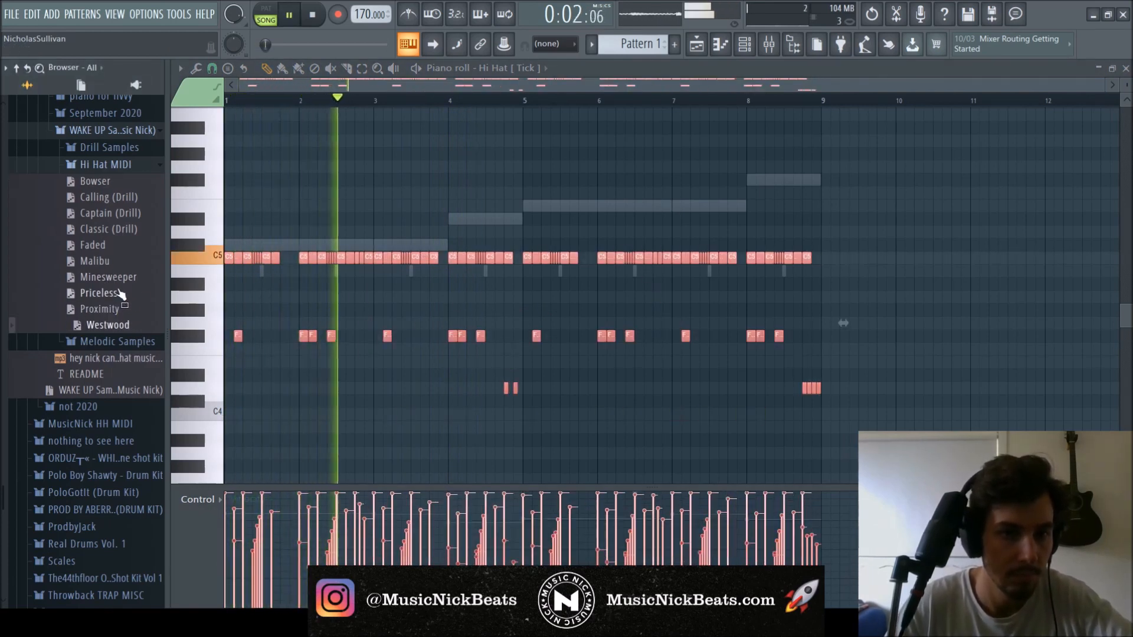
pyautogui.press('F7')
pyautogui.click(290, 155)
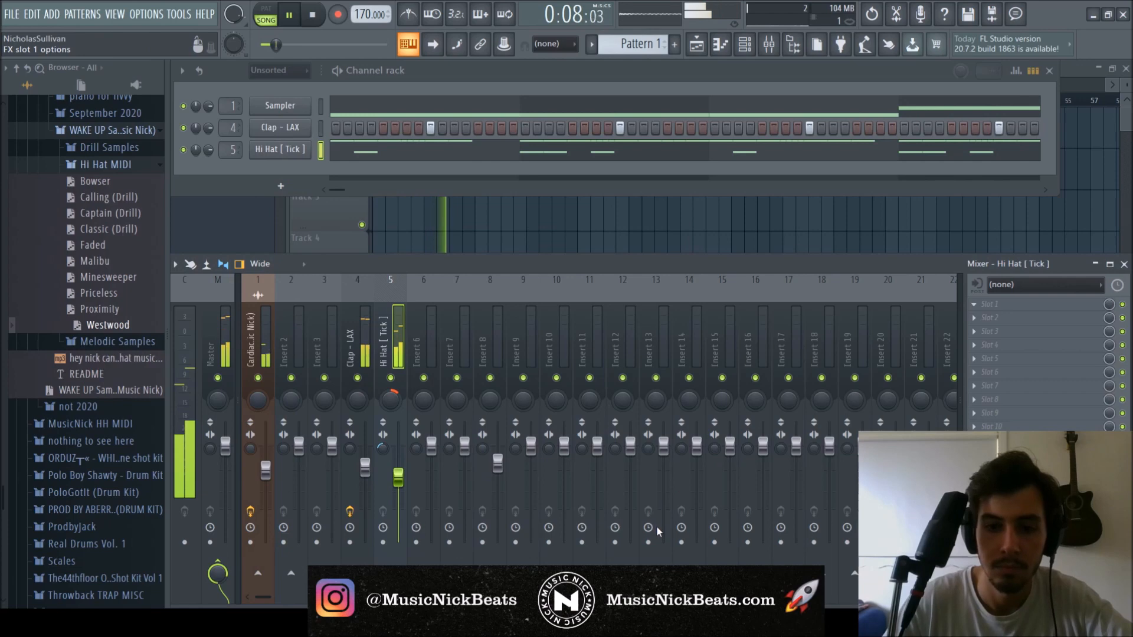
# - Insert Fruity Parametric EQ 2 on Hi Hat [ Tick ] with the 30Hz + 18kHz cut preset, raise the low cut and set the low-pass bandwidth to 70%
pyautogui.click(658, 533)
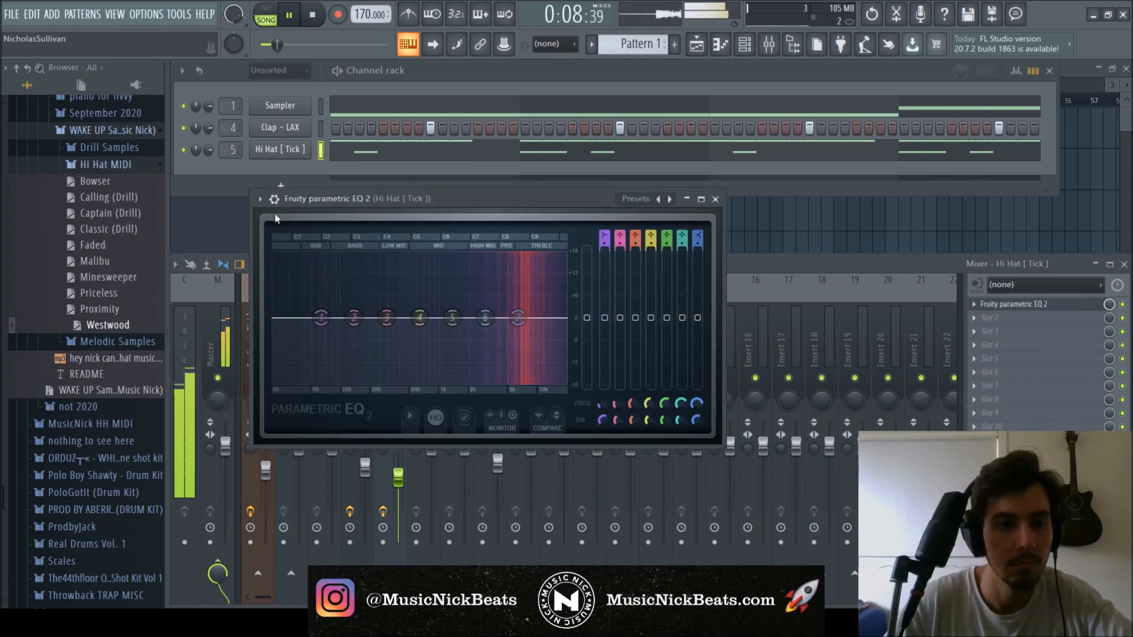
pyautogui.click(444, 304)
pyautogui.moveTo(279, 321); pyautogui.dragTo(423, 320)
pyautogui.scroll(4, 424, 320)
pyautogui.scroll(3, 566, 320)
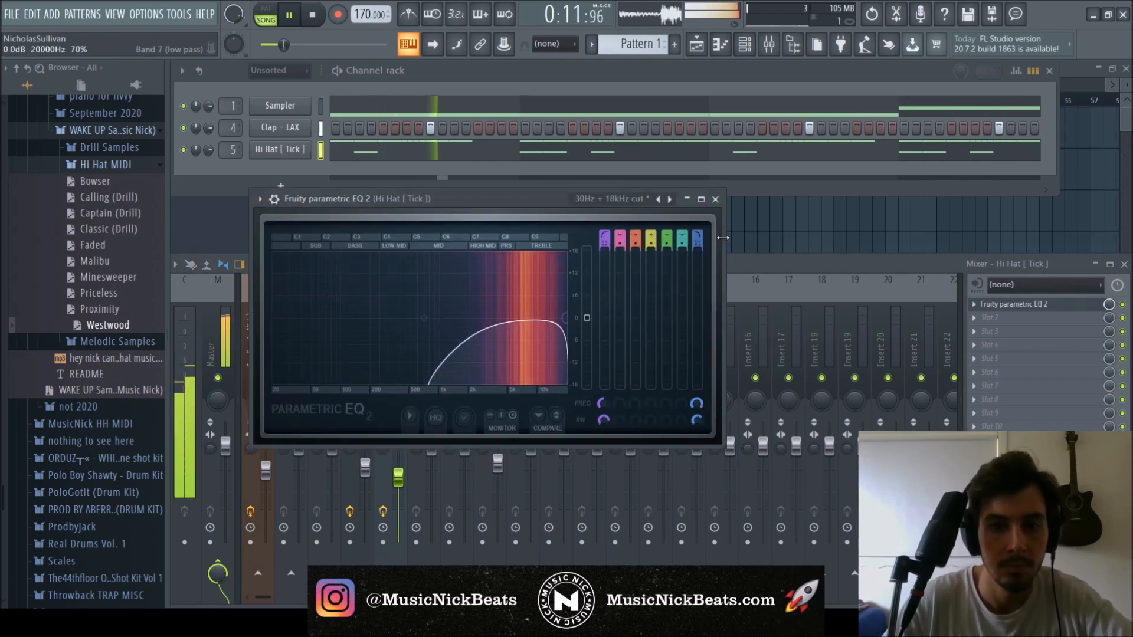
pyautogui.click(715, 200)
# - Collapse the WAKE UP sample pack and the Music Nick LOOP PACKS folder in the browser and stop playback
pyautogui.scroll(3, 94, 277)
pyautogui.click(94, 261)
pyautogui.click(96, 228)
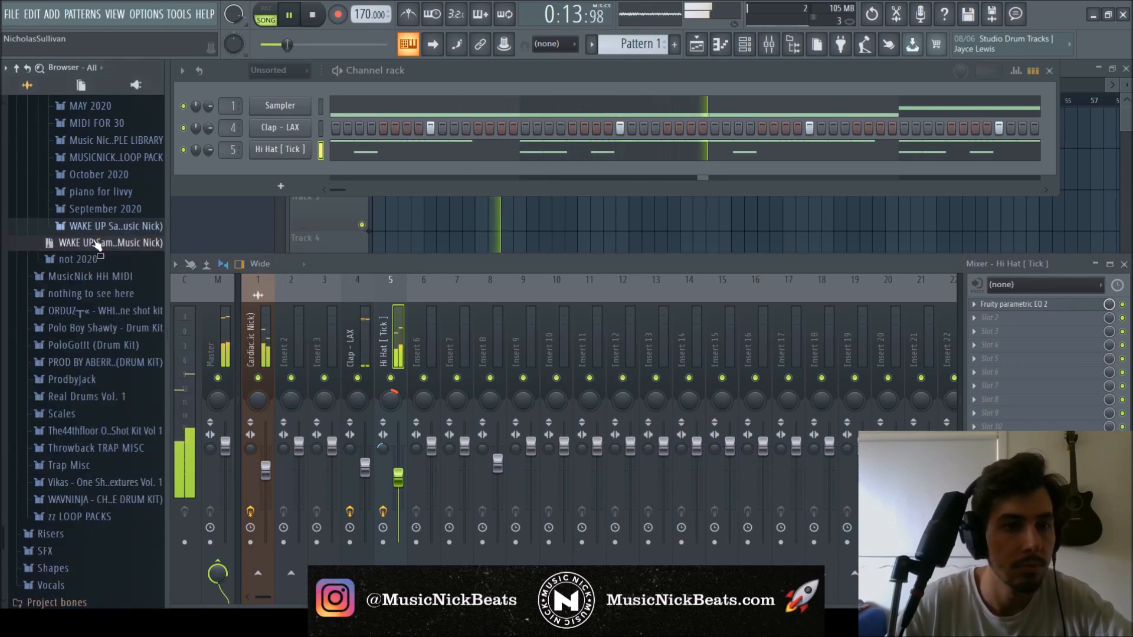
pyautogui.scroll(8, 95, 265)
pyautogui.scroll(-5, 70, 321)
pyautogui.press('space')
pyautogui.click(86, 321)
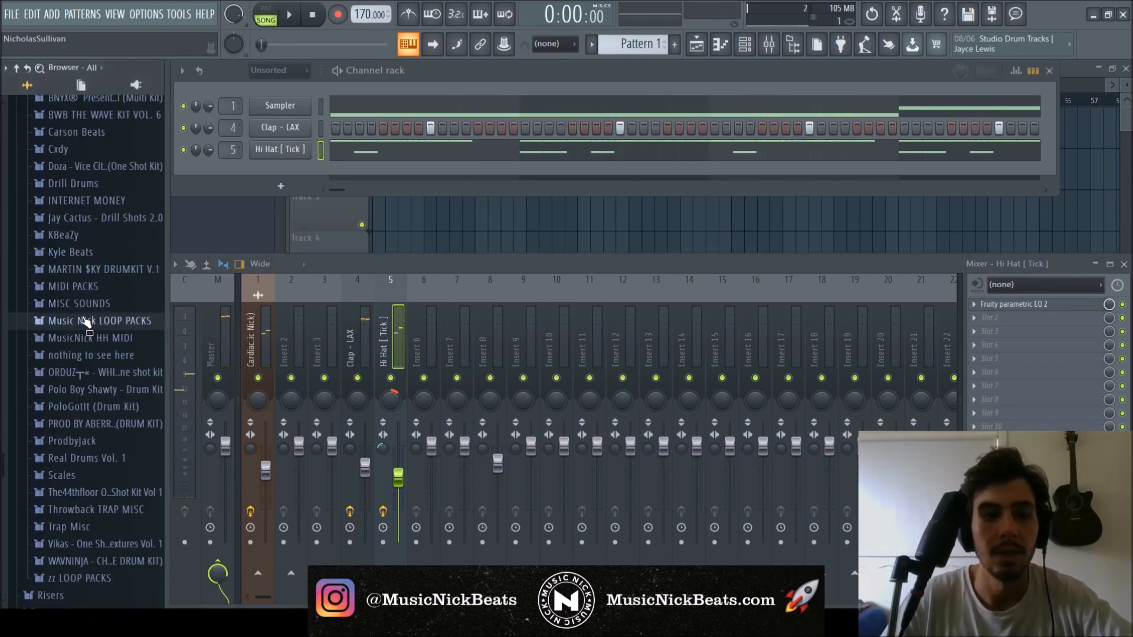
# - Open the Open Hats folder of the Deso Drumkit and audition its samples over the beat
pyautogui.scroll(6, 77, 307)
pyautogui.click(85, 324)
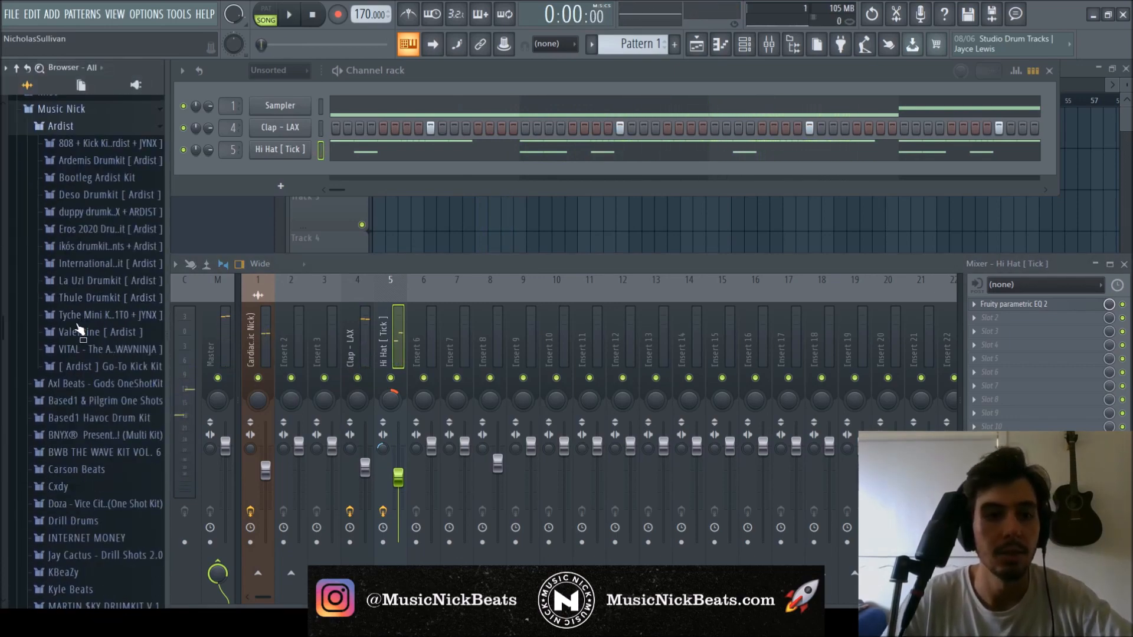
pyautogui.click(91, 196)
pyautogui.click(96, 332)
pyautogui.click(108, 286)
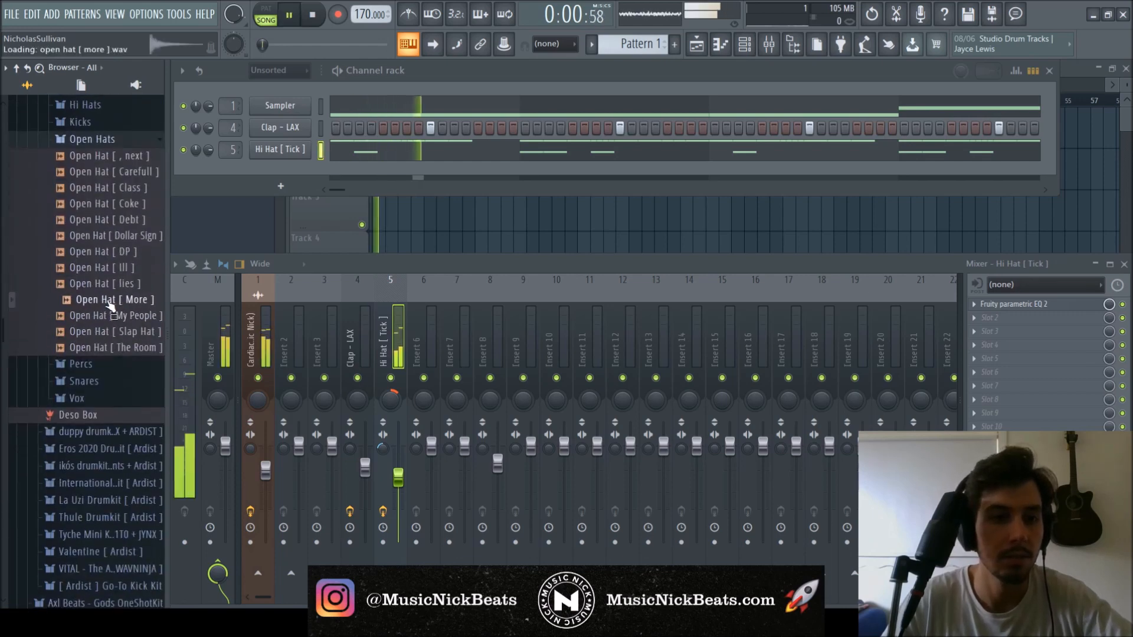
pyautogui.press('space')
# - Add Open Hat [ lies ] as a channel with a hit on beat 2 of bar 1, and duplicate it two bars on
pyautogui.moveTo(111, 290); pyautogui.dragTo(354, 166)
pyautogui.press('F7')
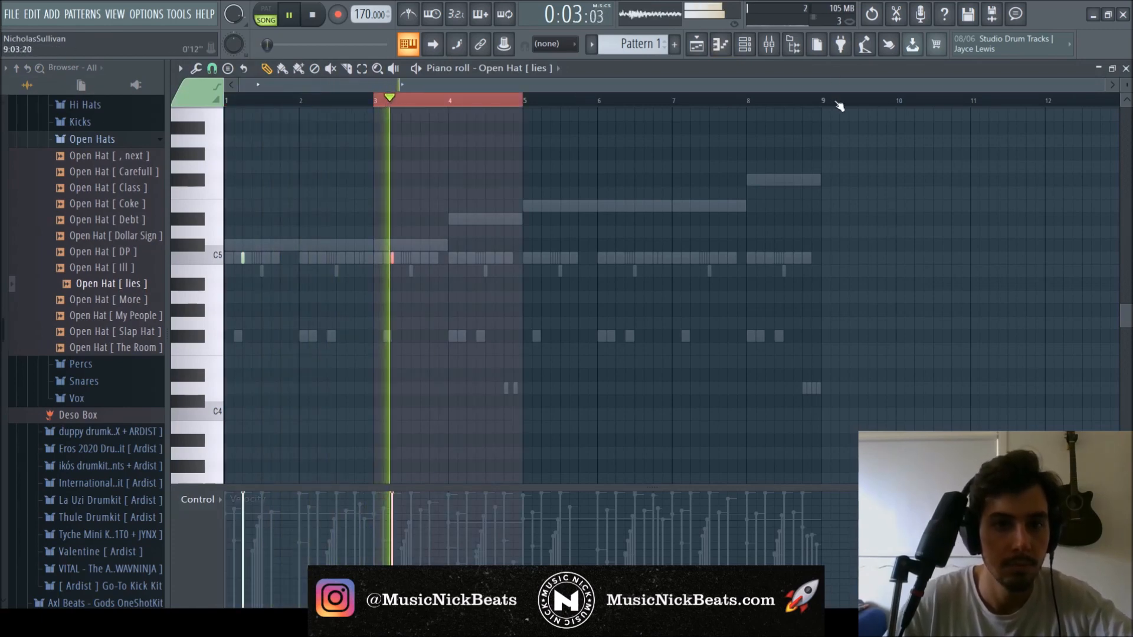
pyautogui.press('F7')
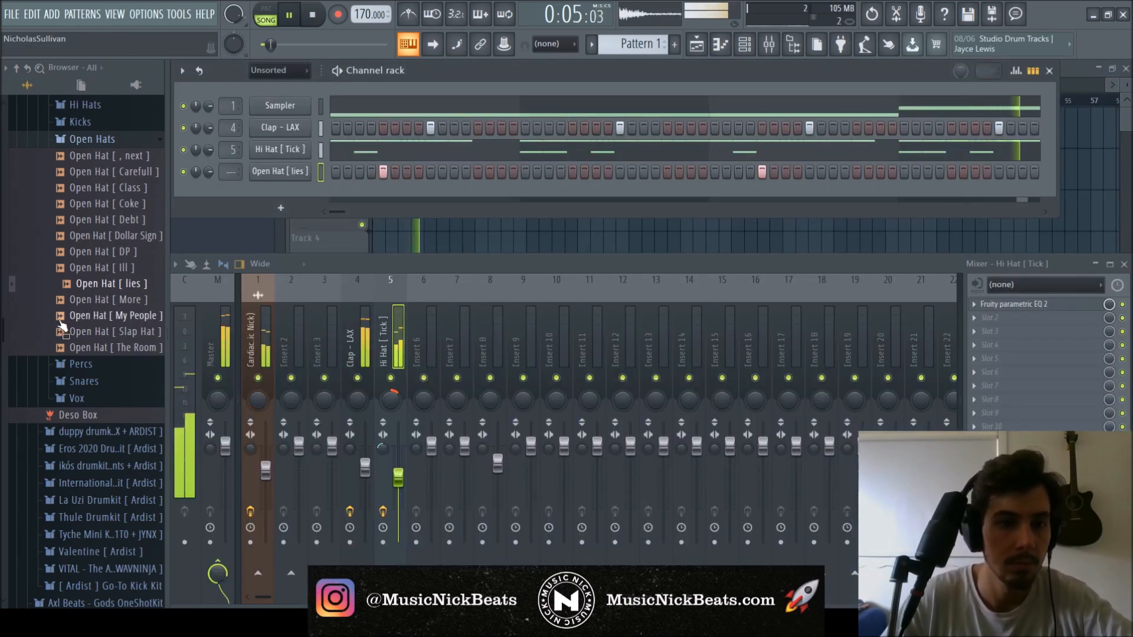
# - Add Open Hat [ My People ] as a channel with a hit on beat 2 of bar 4, and duplicate the four-bar part
pyautogui.click(119, 348)
pyautogui.click(121, 316)
pyautogui.moveTo(121, 316); pyautogui.dragTo(295, 189)
pyautogui.click(951, 195)
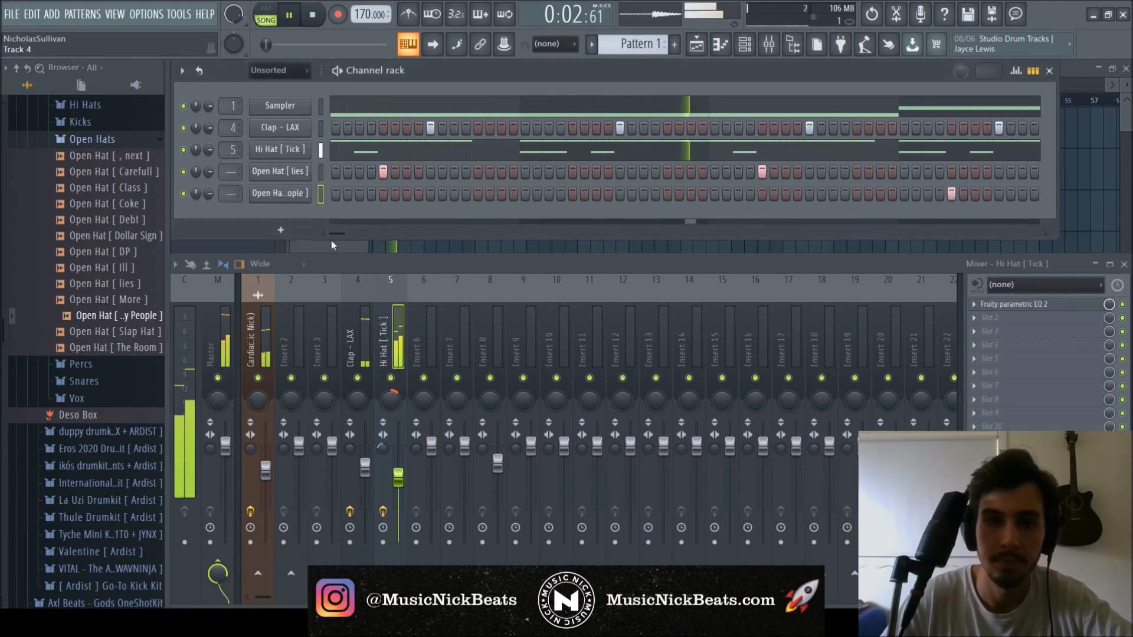
pyautogui.press('F7')
pyautogui.moveTo(526, 104); pyautogui.dragTo(227, 108)
pyautogui.hotkey('ctrl', 'b')
pyautogui.click(1125, 68)
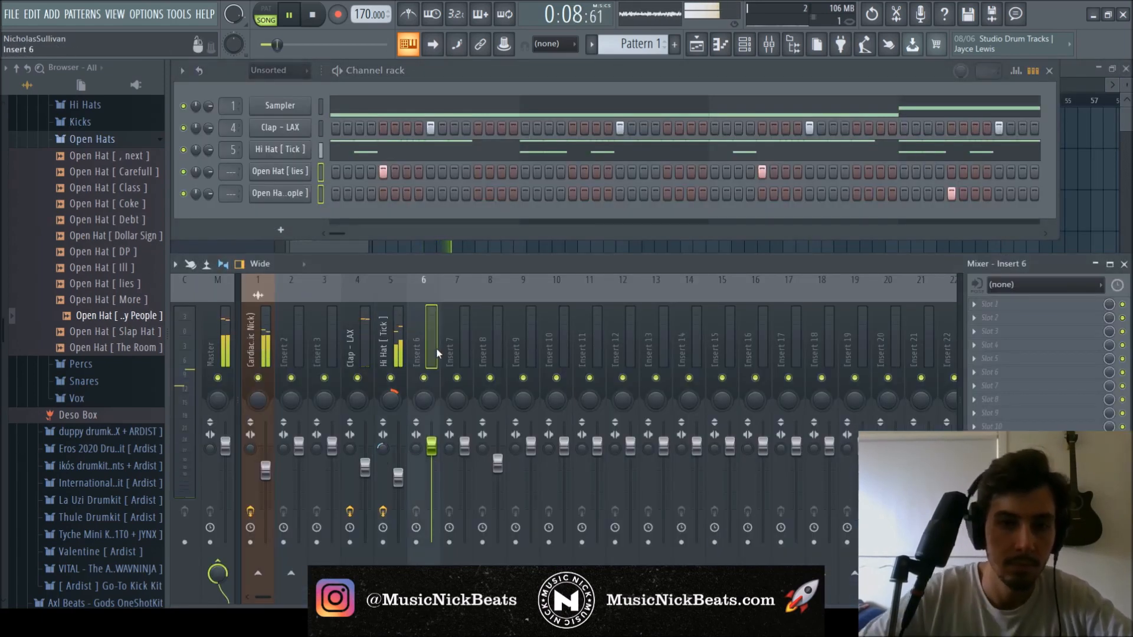
# - Assign the open hats to mixer tracks 6 and 7, lower both volumes, pan lies left and My People right, and adjust their stereo separation
pyautogui.hotkey('ctrl', 'l')
pyautogui.moveTo(463, 452); pyautogui.dragTo(464, 497)
pyautogui.moveTo(424, 397); pyautogui.dragTo(458, 388)
pyautogui.moveTo(416, 449); pyautogui.dragTo(449, 462)
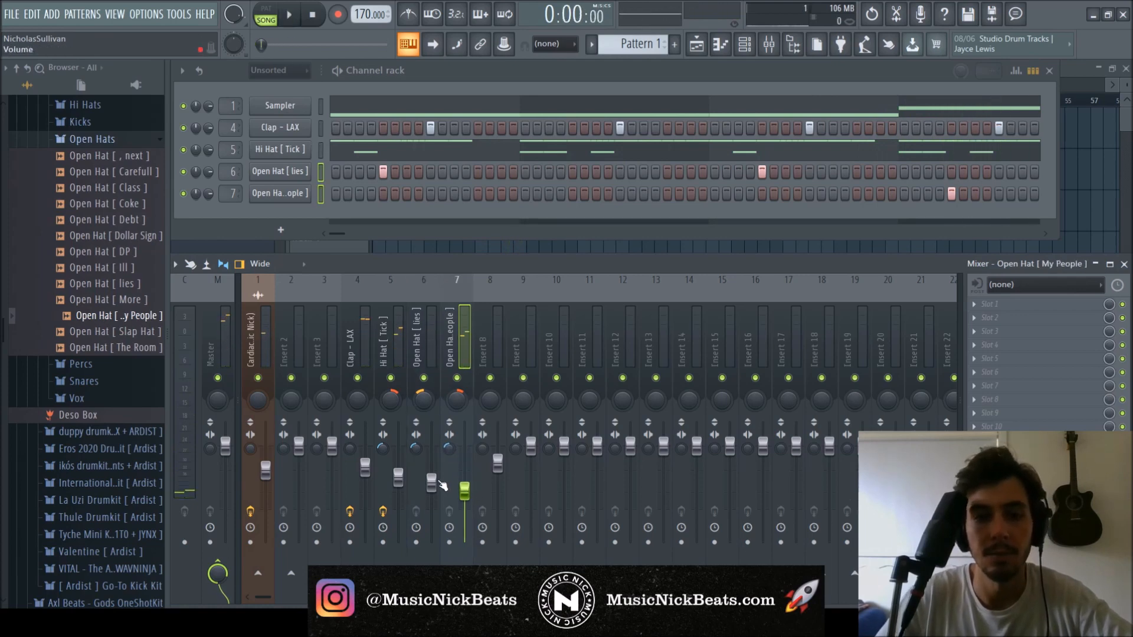
# - Insert Fruity Parametric EQ 2 on Open Hat [ lies ] with the 30Hz + 18kHz cut preset, raise the low cut and set the low-pass bandwidth to 75%
pyautogui.click(428, 332)
pyautogui.click(680, 528)
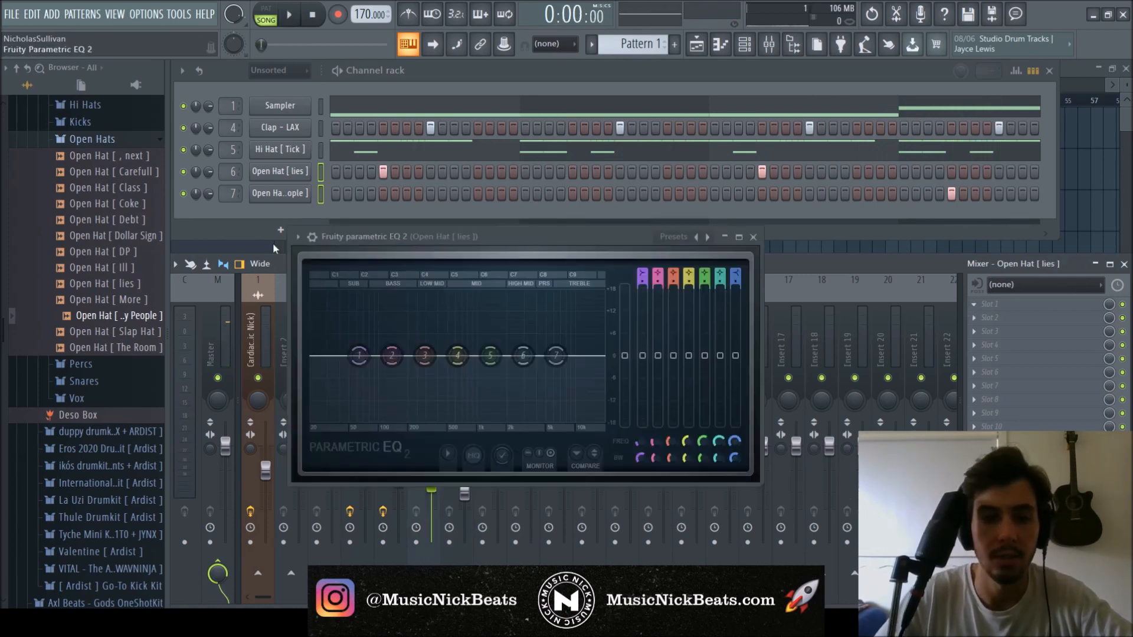
pyautogui.press('space')
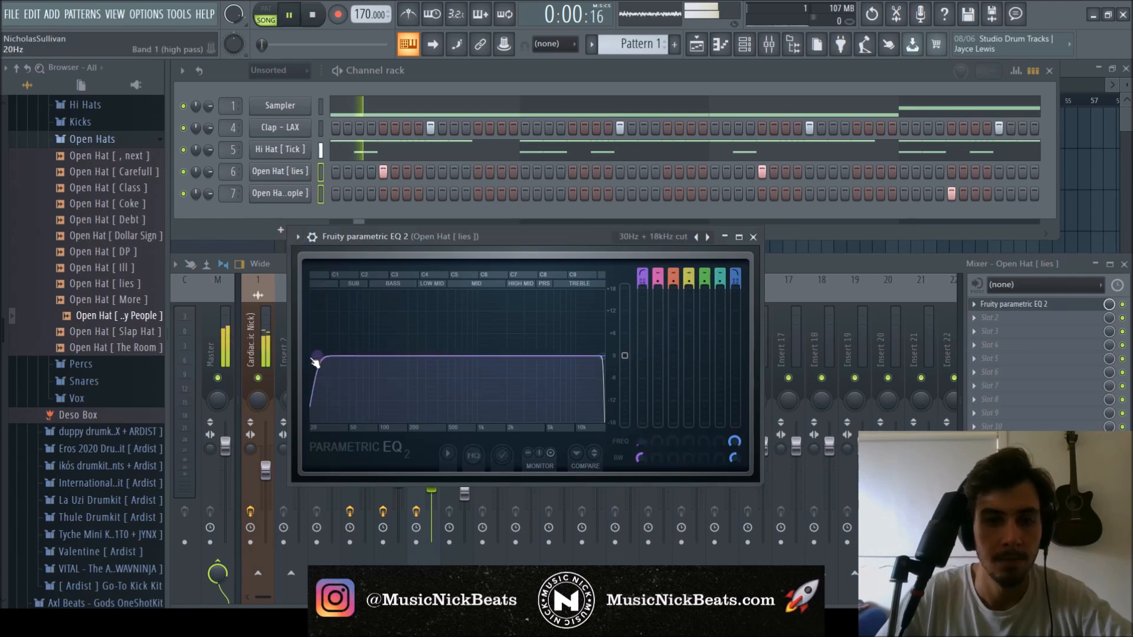
pyautogui.scroll(5, 317, 357)
pyautogui.moveTo(316, 357); pyautogui.dragTo(477, 357)
pyautogui.scroll(4, 602, 356)
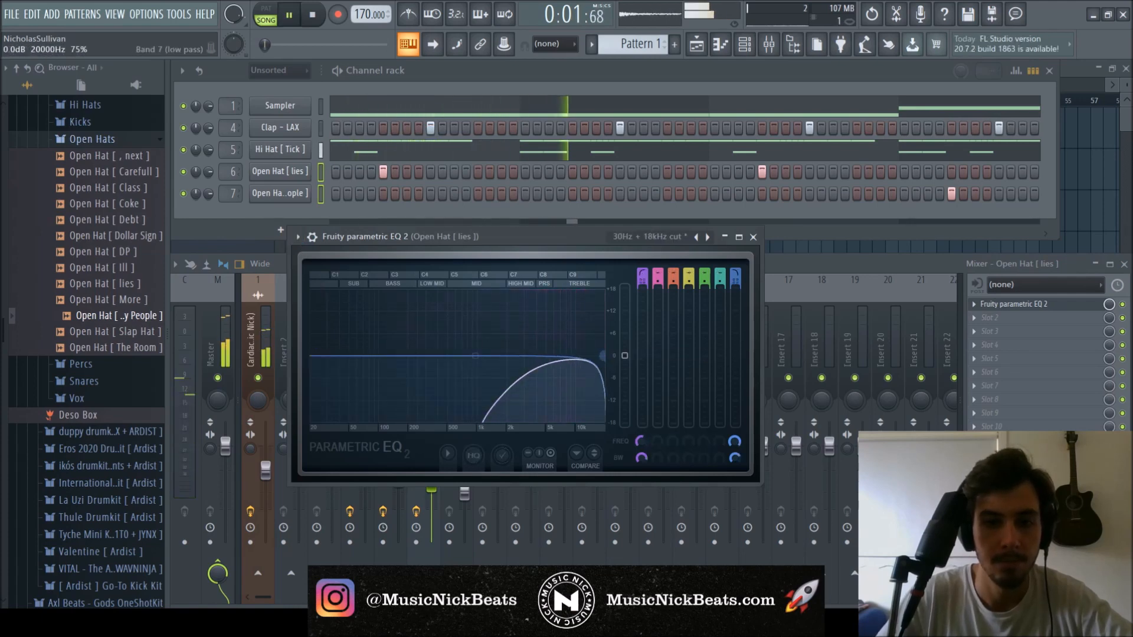
pyautogui.click(753, 237)
# - Insert Fruity Parametric EQ 2 on Open Hat [ My People ] with the 30Hz + 18kHz cut preset, raise the low cut and set the low-pass bandwidth to 75%
pyautogui.click(455, 341)
pyautogui.click(1012, 305)
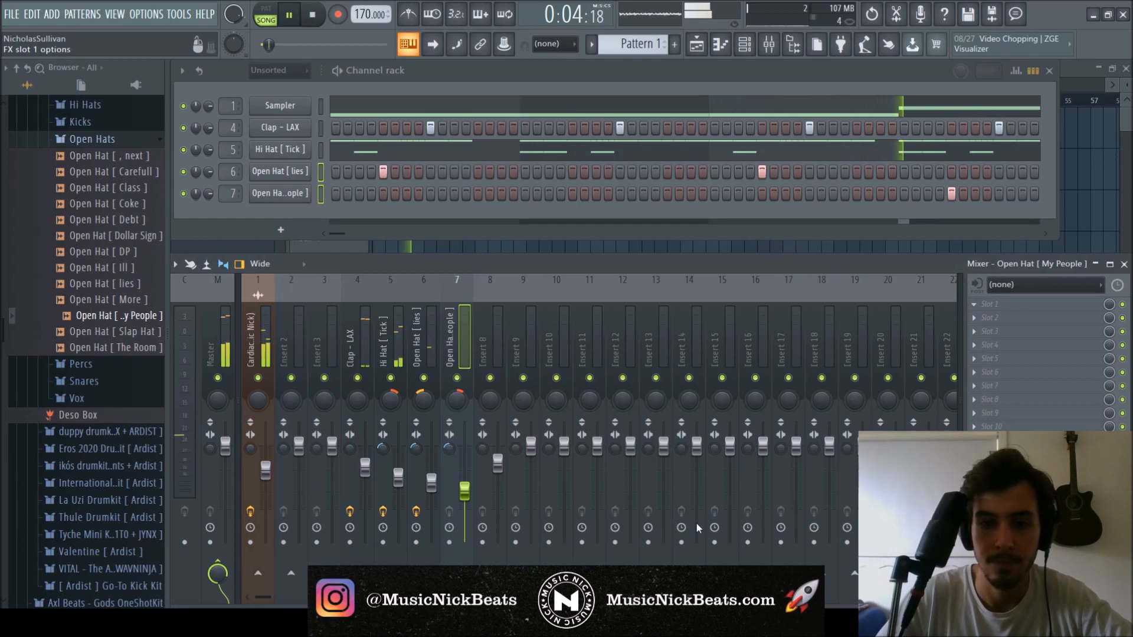
pyautogui.click(775, 517)
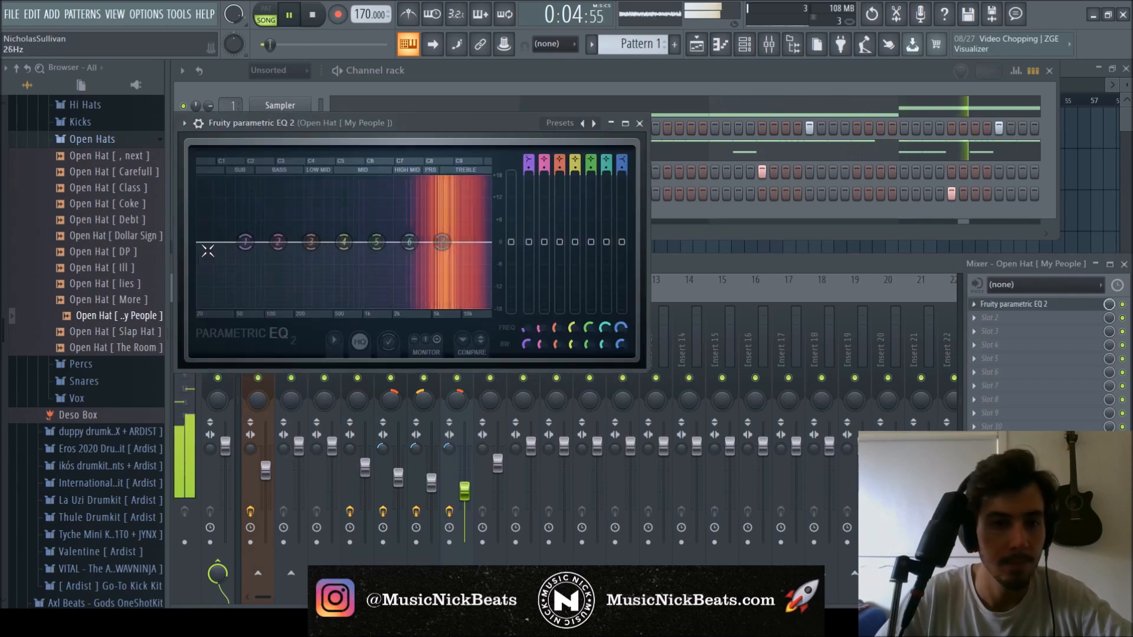
pyautogui.click(414, 234)
pyautogui.scroll(5, 218, 254)
pyautogui.moveTo(205, 243); pyautogui.dragTo(346, 242)
pyautogui.scroll(4, 489, 243)
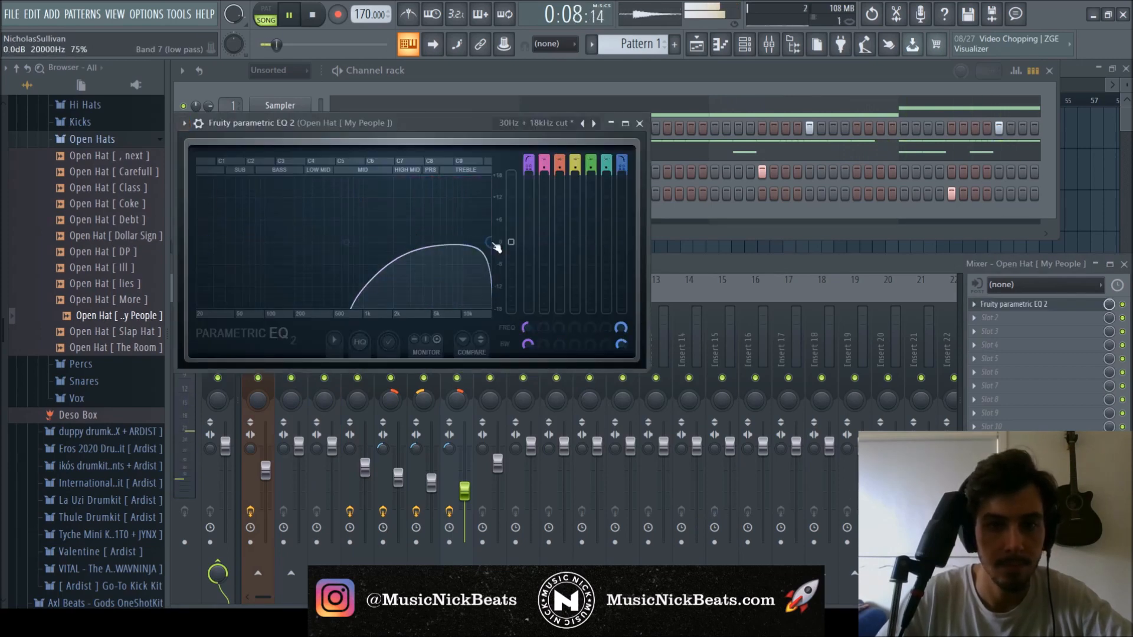
pyautogui.click(640, 123)
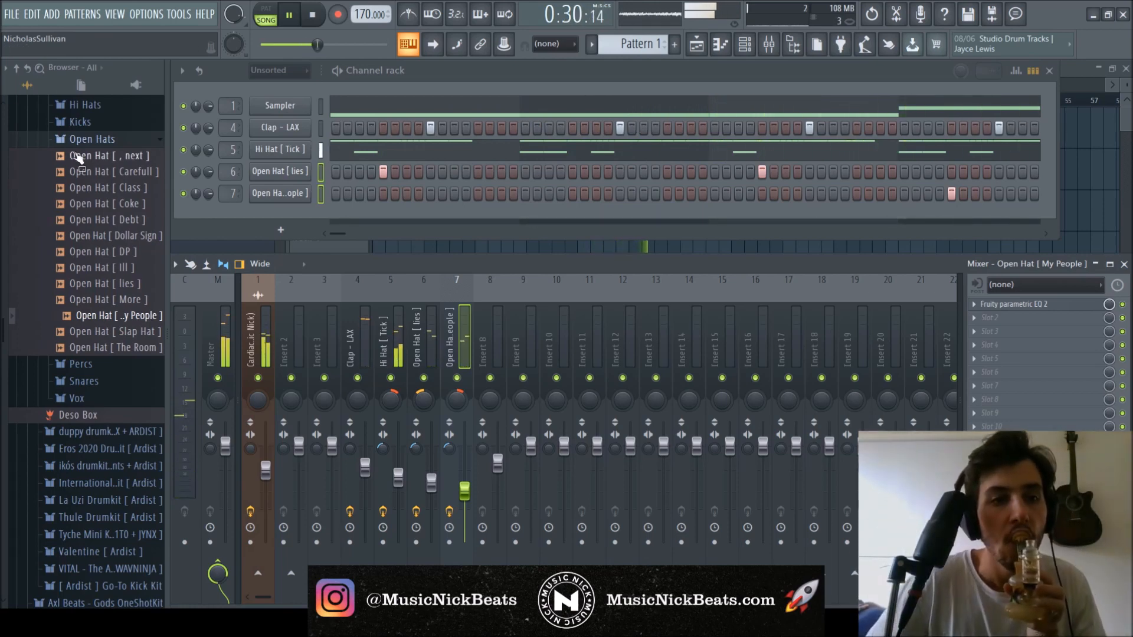
# - Collapse the Deso Drumkit, stop playback and open the Snare folder of the La Uzi Drumkit
pyautogui.click(89, 141)
pyautogui.scroll(6, 95, 181)
pyautogui.click(99, 288)
pyautogui.scroll(-2, 90, 300)
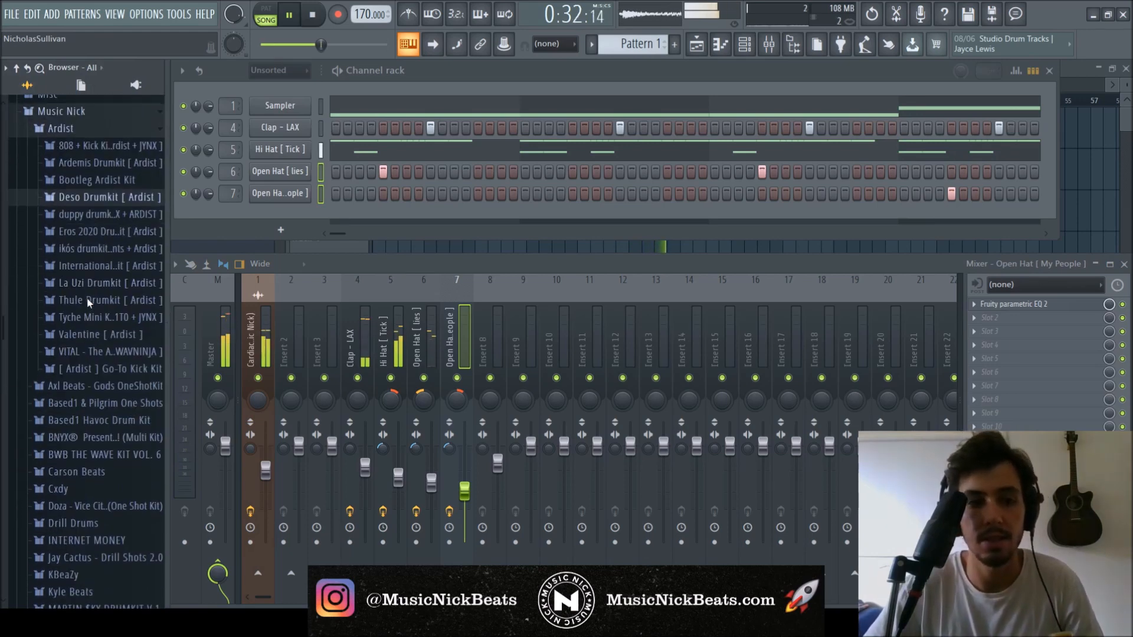
pyautogui.click(92, 283)
pyautogui.press('space')
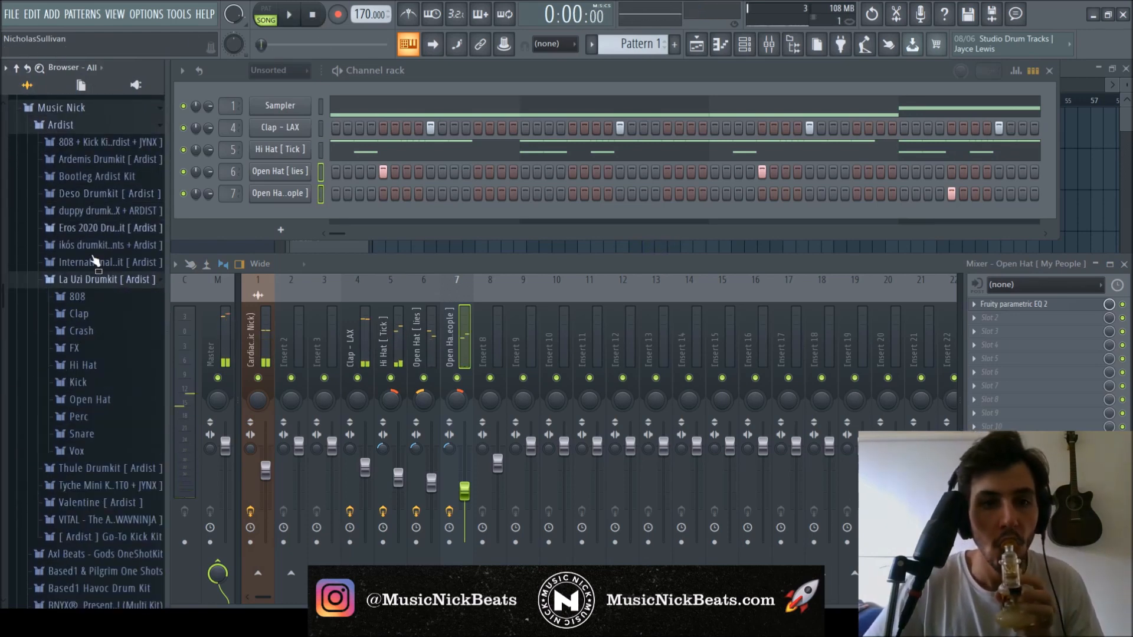
pyautogui.click(80, 434)
pyautogui.scroll(-5, 89, 354)
# - Add Canadian Goose Snare as a channel directly below Clap - LAX and place hits on steps 15 and 19 during playback
pyautogui.moveTo(118, 217); pyautogui.dragTo(133, 218)
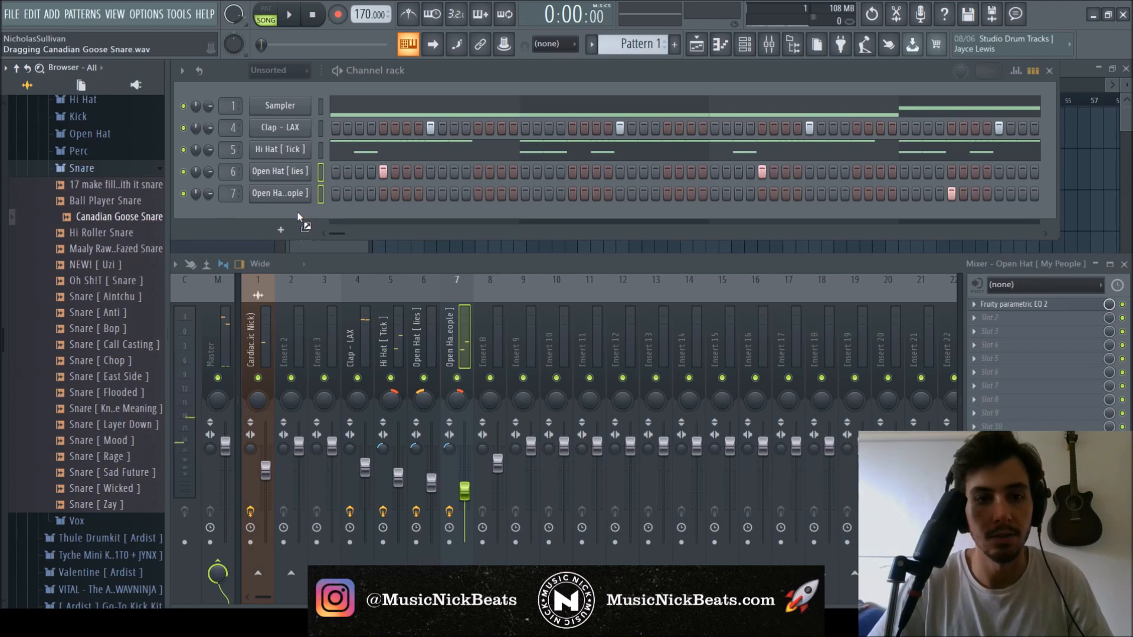
pyautogui.moveTo(298, 211); pyautogui.dragTo(298, 214)
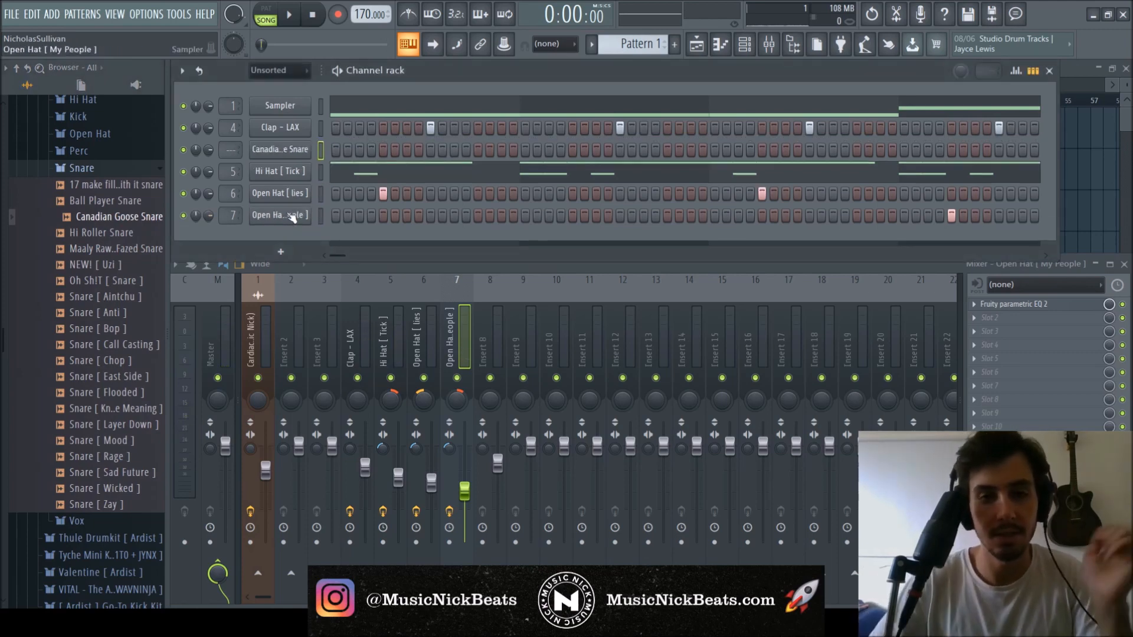
pyautogui.press('space')
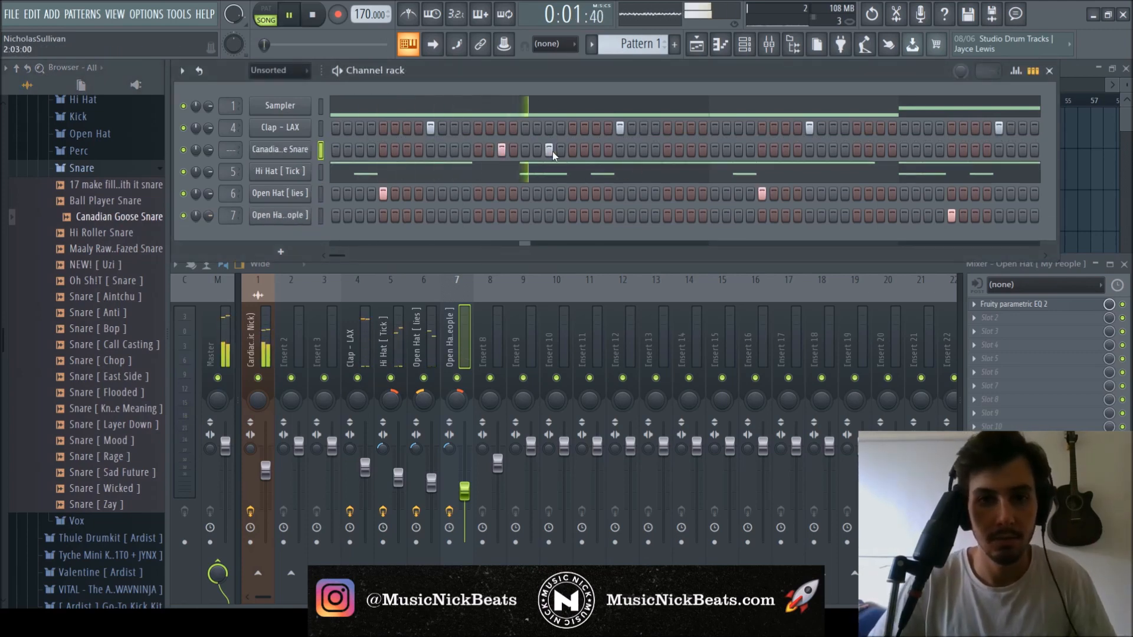
# - Lower the velocity of the second Canadian Goose Snare hit and duplicate bars 1 to 4 into bars 5 to 8
pyautogui.press('F7')
pyautogui.moveTo(289, 503); pyautogui.dragTo(290, 491)
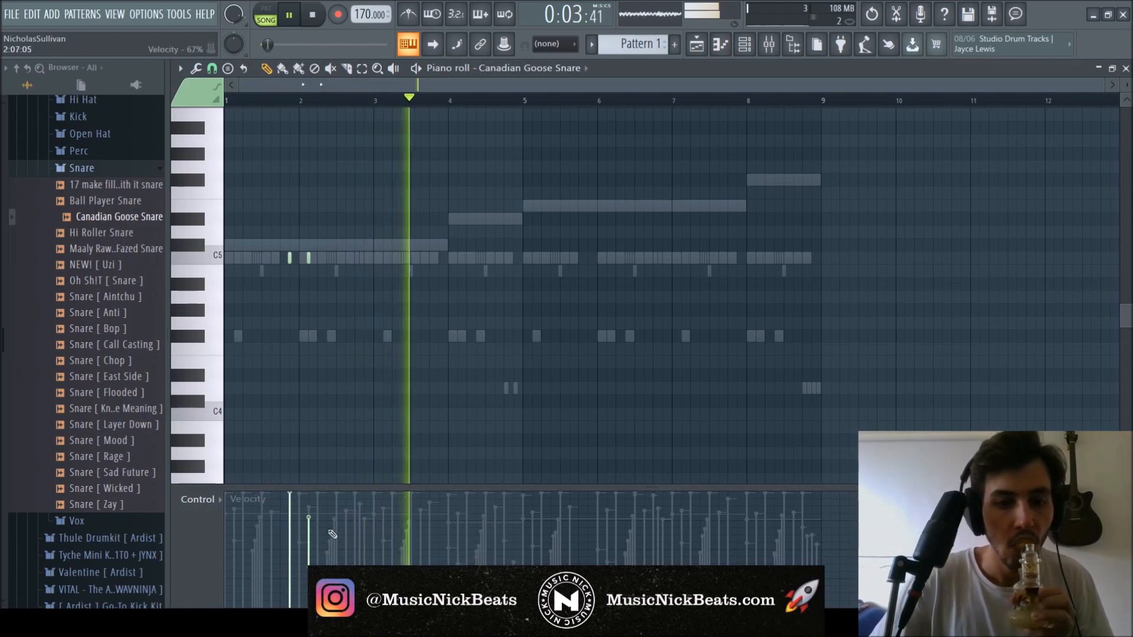
pyautogui.click(309, 506)
pyautogui.moveTo(527, 100); pyautogui.dragTo(5, 83)
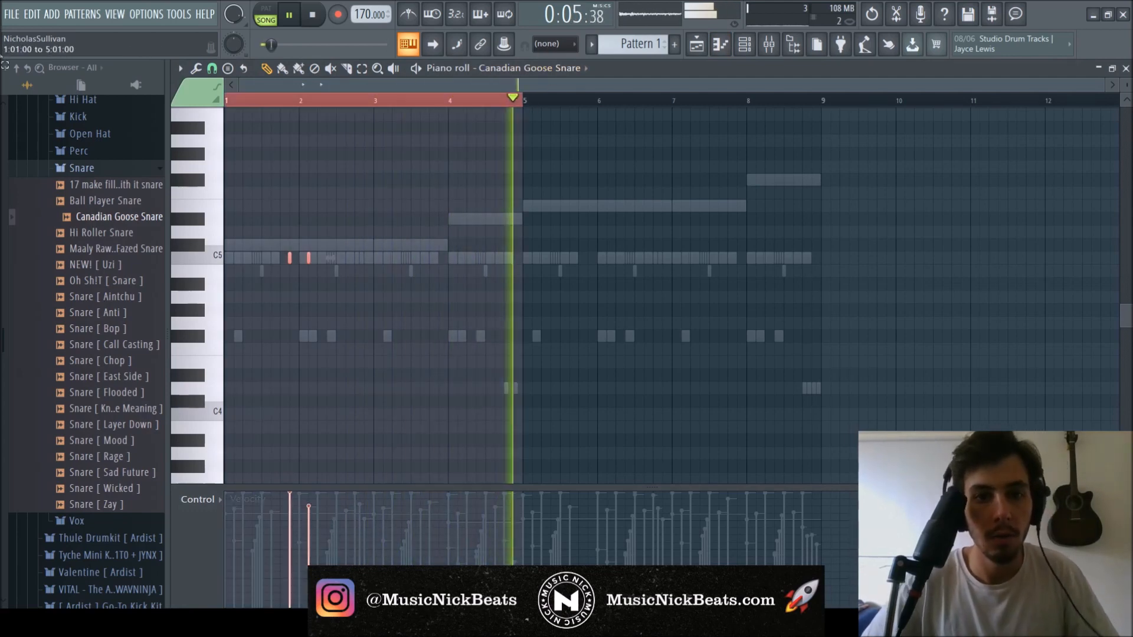
pyautogui.hotkey('ctrl', 'b')
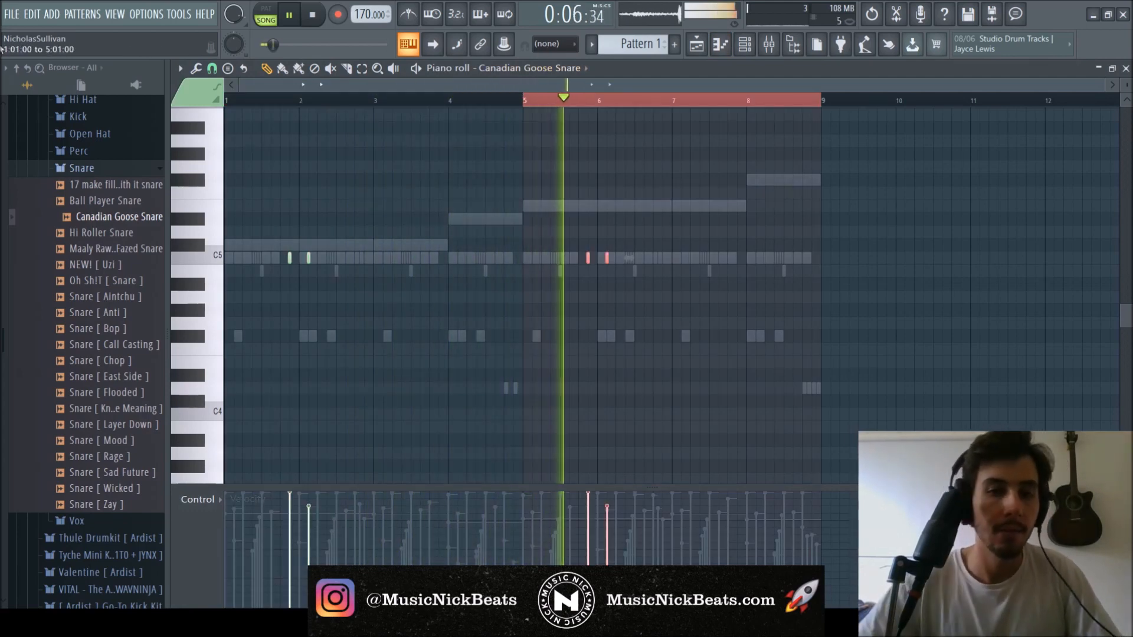
pyautogui.click(1126, 68)
# - Route Canadian Goose Snare to the mixer, move it to track 5 beside the clap, lower its volume and pan it 4% left
pyautogui.moveTo(500, 466); pyautogui.dragTo(501, 475)
pyautogui.hotkey('ctrl', 'l')
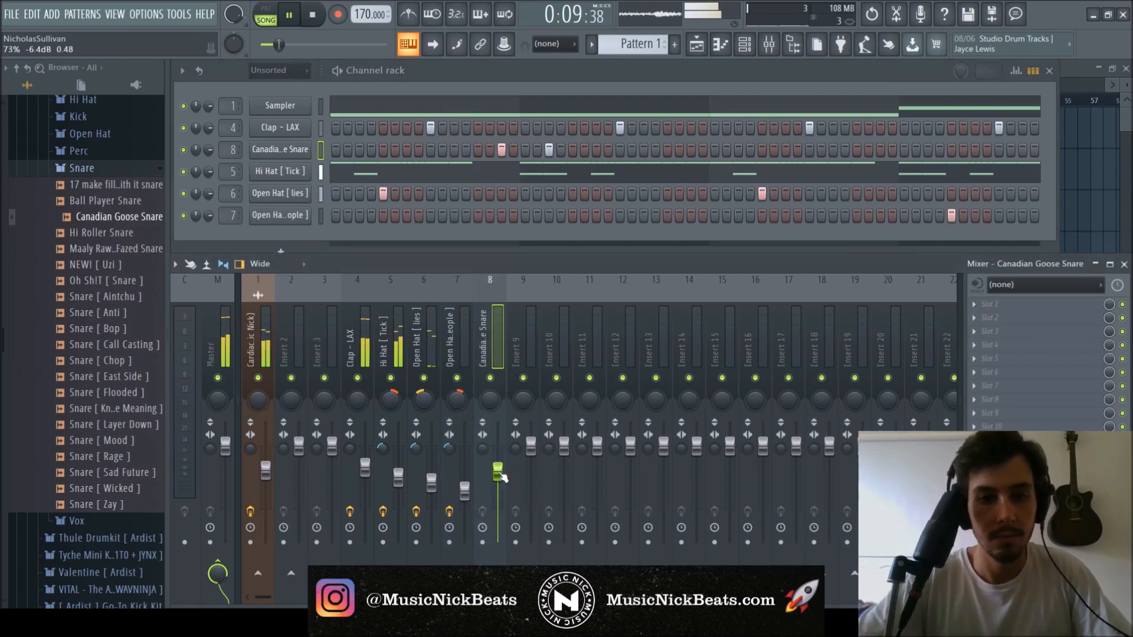
pyautogui.hotkey('alt', 'Left')
pyautogui.hotkey('alt', 'Left')
pyautogui.hotkey('alt', 'Left')
pyautogui.moveTo(399, 472); pyautogui.dragTo(398, 477)
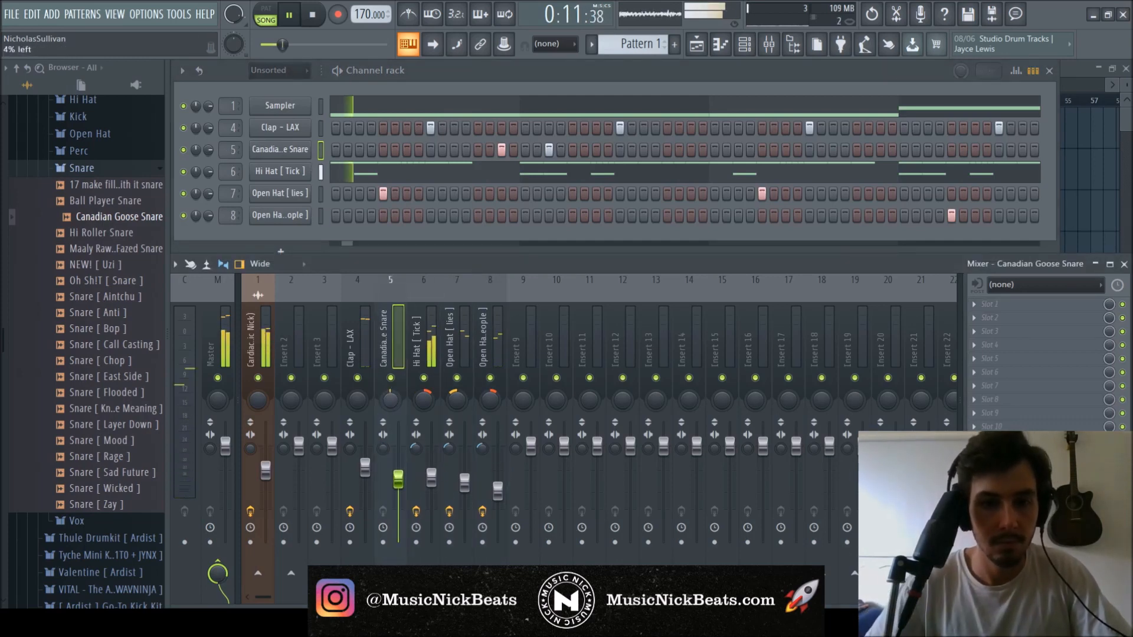
# - Trim the silence of the Canadian Goose Snare sample and boost it slightly with clipping enabled
pyautogui.click(280, 150)
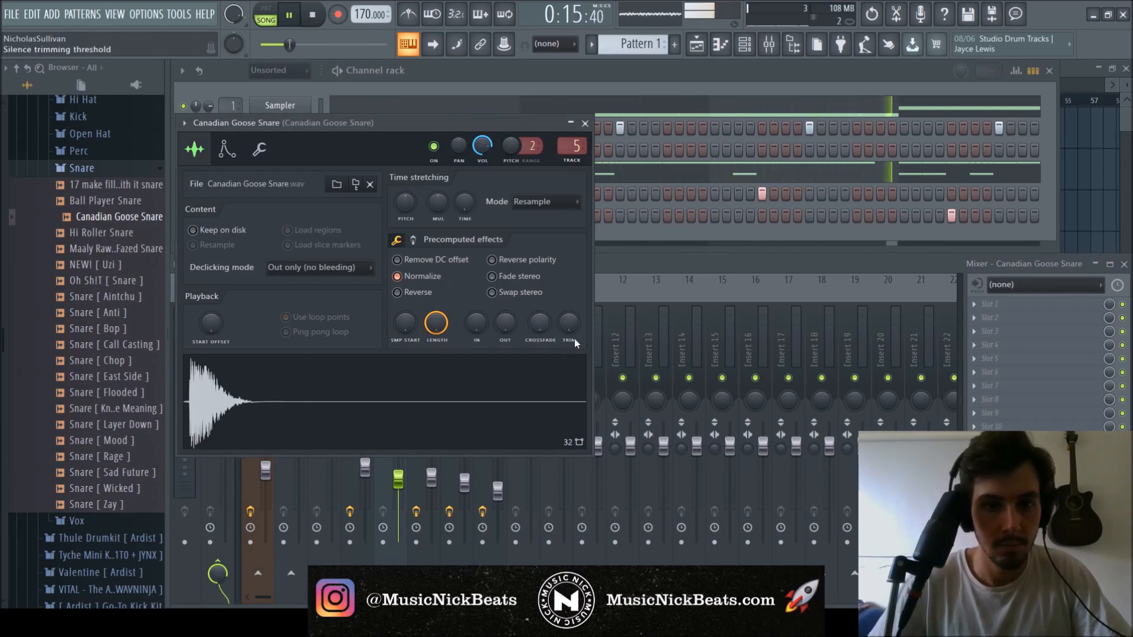
pyautogui.press('space')
pyautogui.click(414, 240)
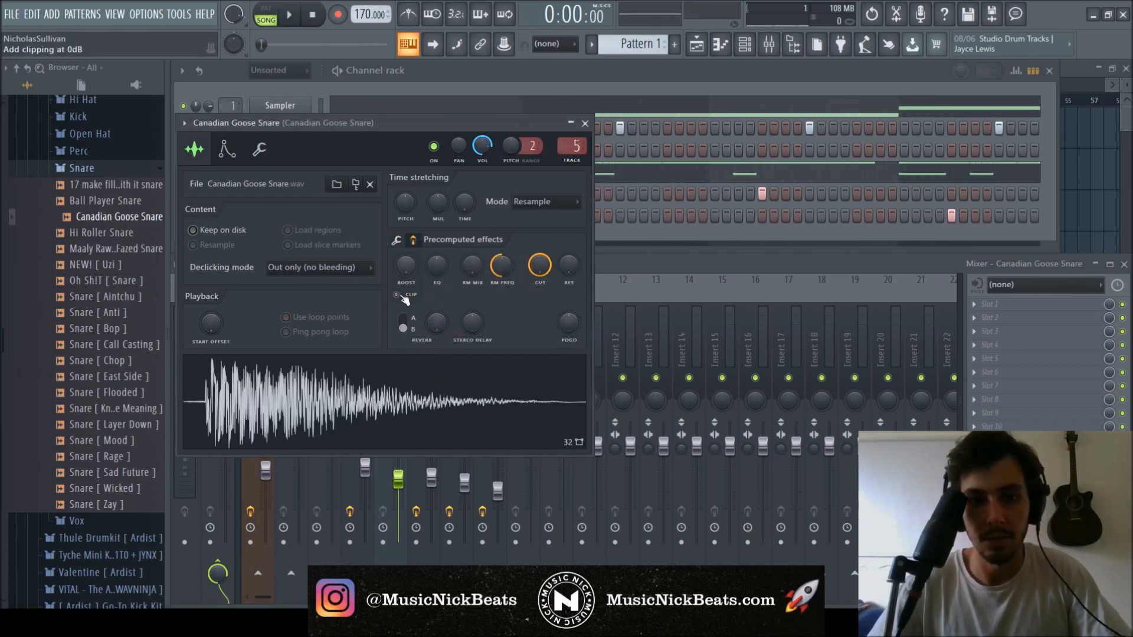
pyautogui.moveTo(406, 266); pyautogui.dragTo(406, 251)
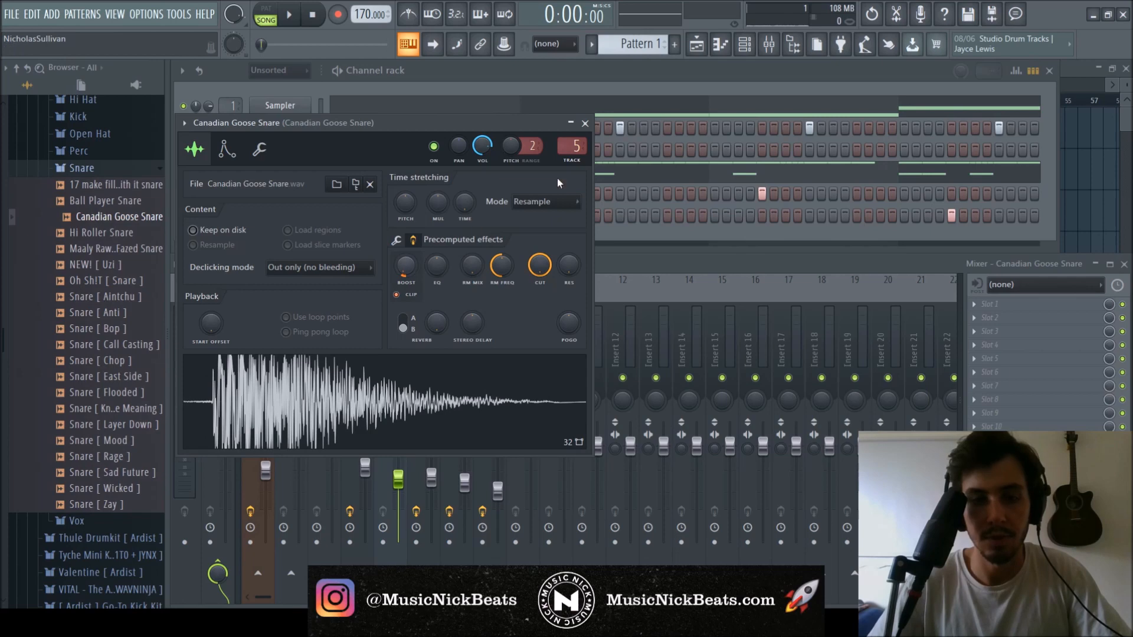
pyautogui.click(585, 124)
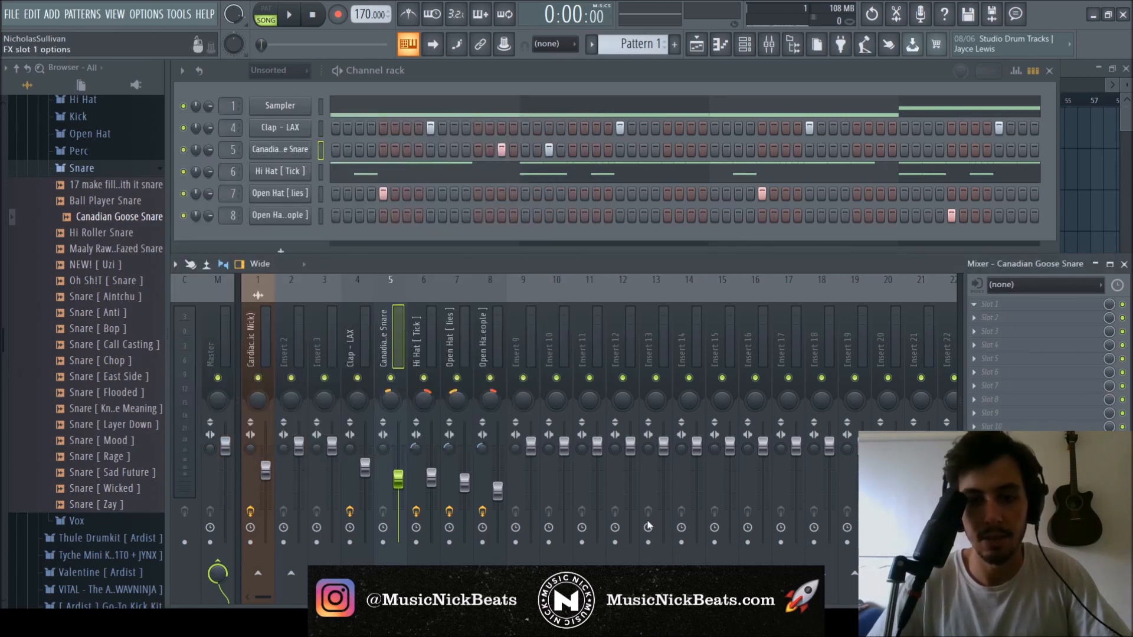
# - Add Fruity parametric EQ 2 with the 30Hz + 18kHz cut preset to the snare, high-pass around 162 Hz, and lower its volume during playback
pyautogui.click(462, 271)
pyautogui.moveTo(245, 282); pyautogui.dragTo(309, 280)
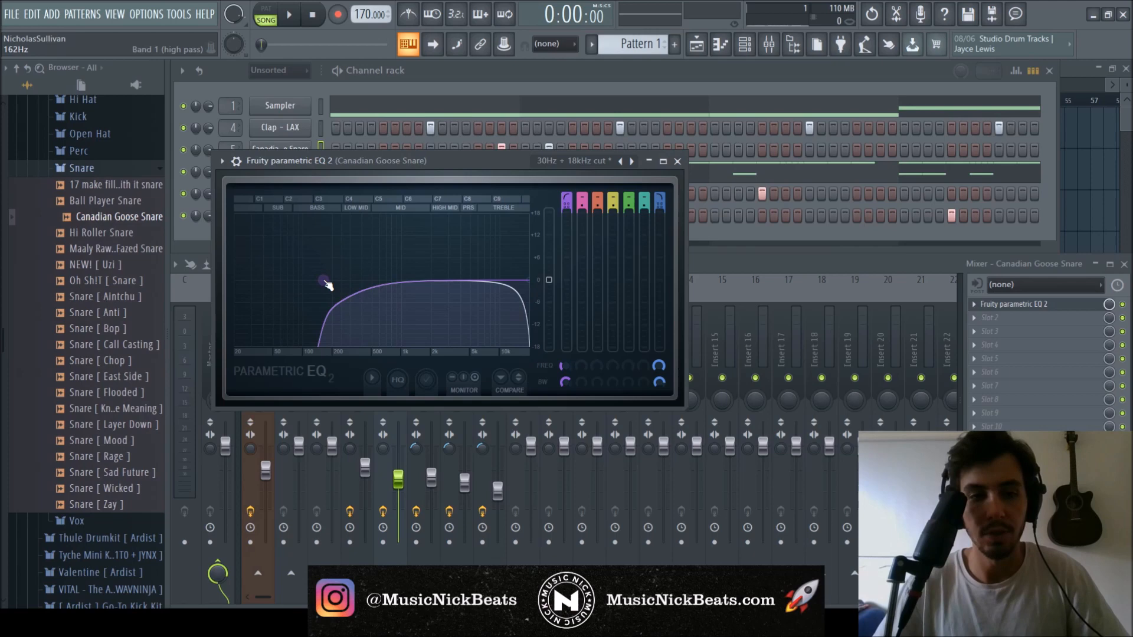
pyautogui.click(677, 161)
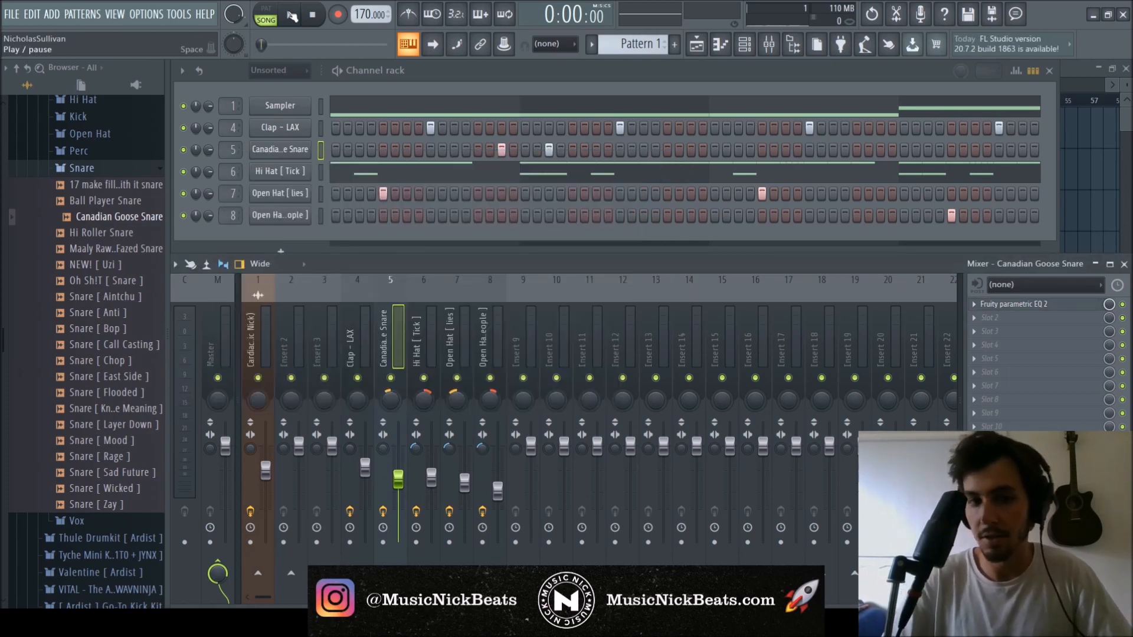
pyautogui.press('space')
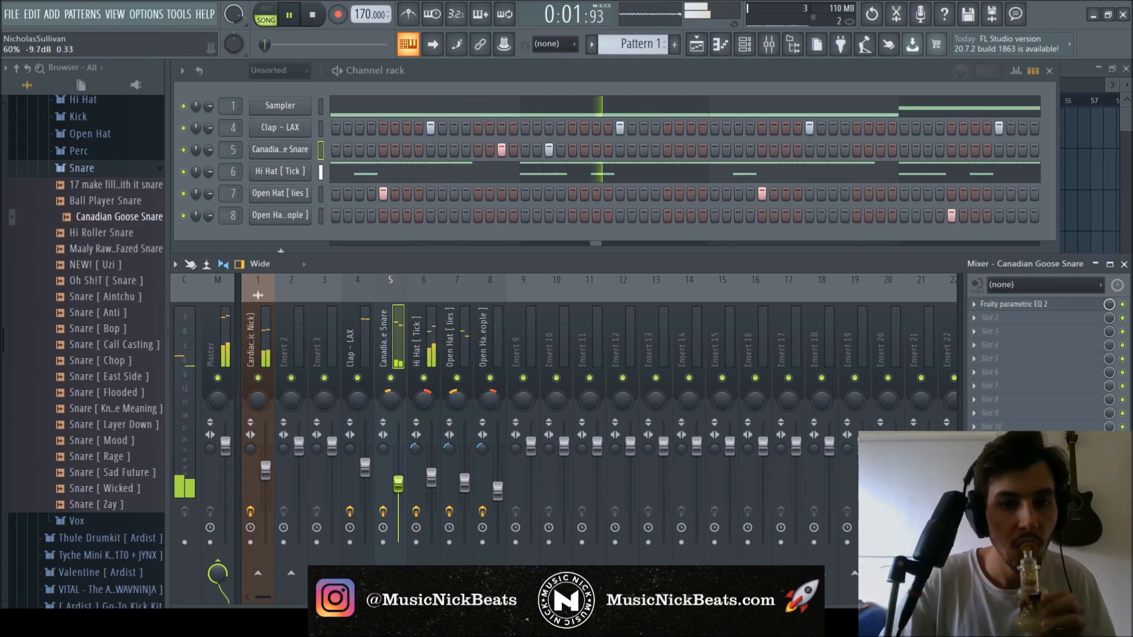
# - Collapse the Snare folder, the La Uzi Drumkit and the Ardist folder in the browser
pyautogui.click(81, 168)
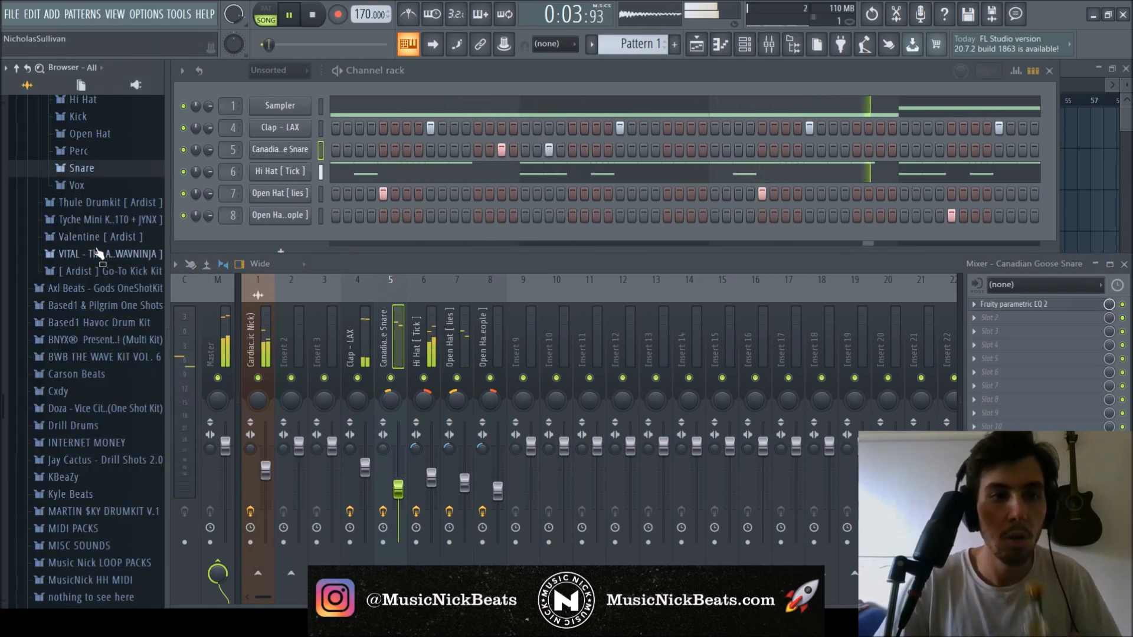
pyautogui.scroll(6, 102, 248)
pyautogui.scroll(-4, 53, 277)
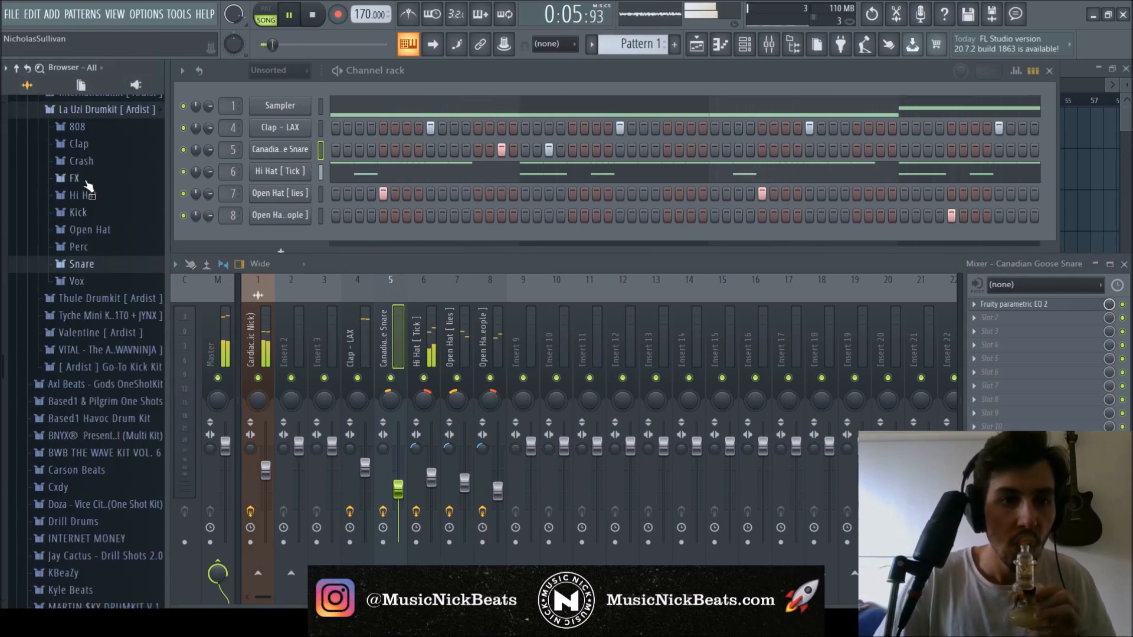
pyautogui.click(87, 184)
pyautogui.click(87, 184)
pyautogui.scroll(2, 100, 204)
pyautogui.click(109, 208)
pyautogui.scroll(2, 99, 219)
pyautogui.click(61, 148)
pyautogui.scroll(-3, 89, 190)
pyautogui.scroll(3, 88, 190)
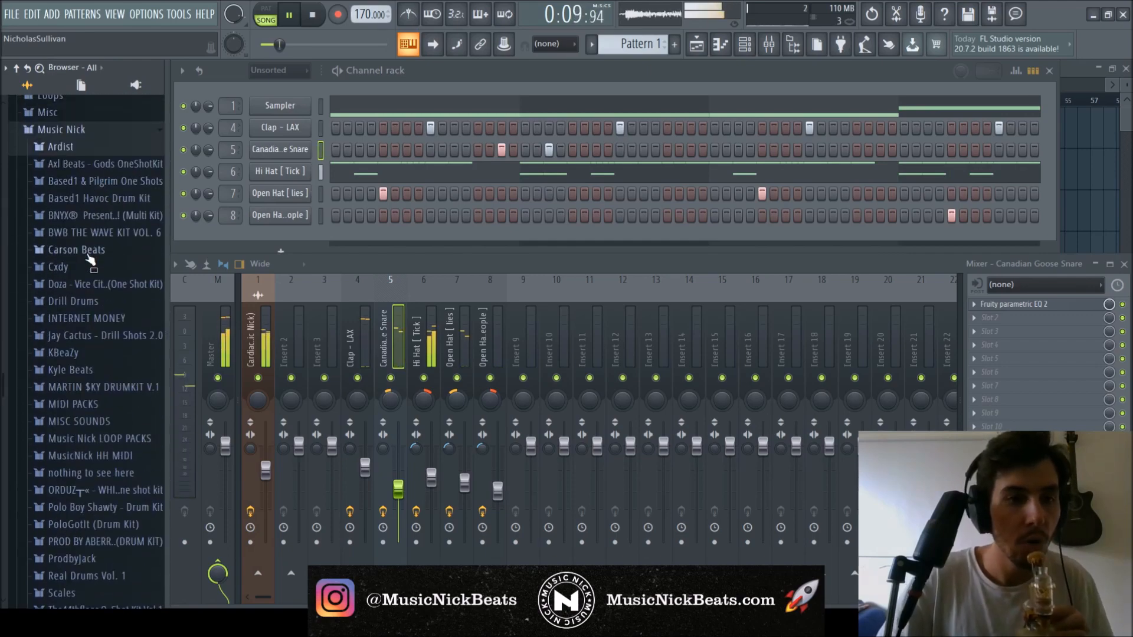
# - Open the Percussion folder within the Drum One Shots of the Bootleg Artist Kit
pyautogui.click(88, 147)
pyautogui.click(97, 200)
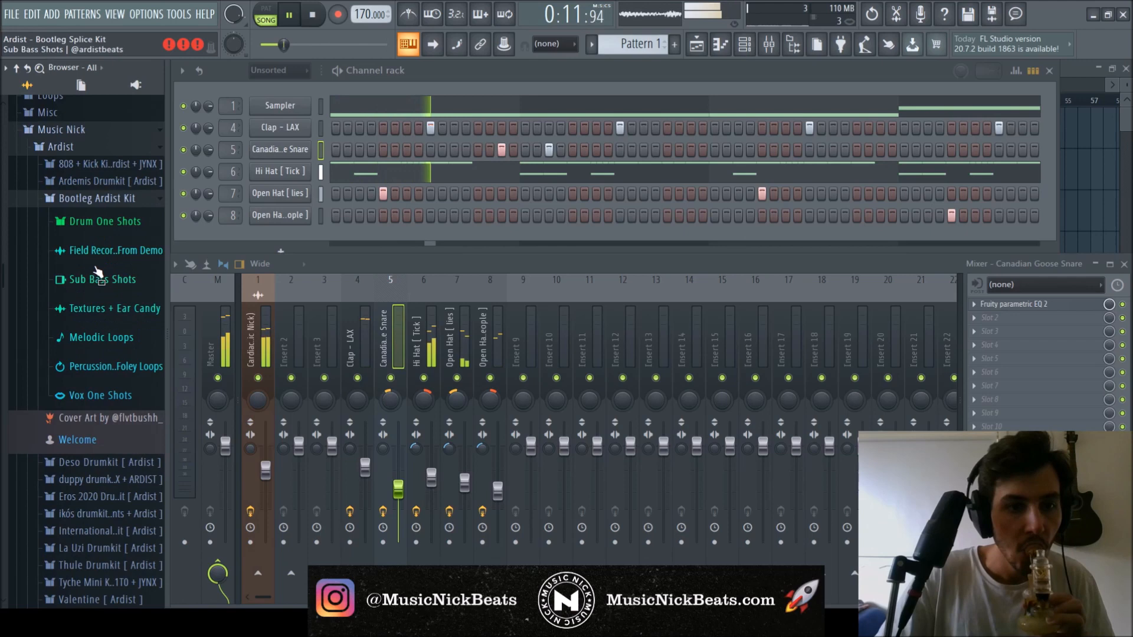
pyautogui.click(103, 221)
pyautogui.click(101, 367)
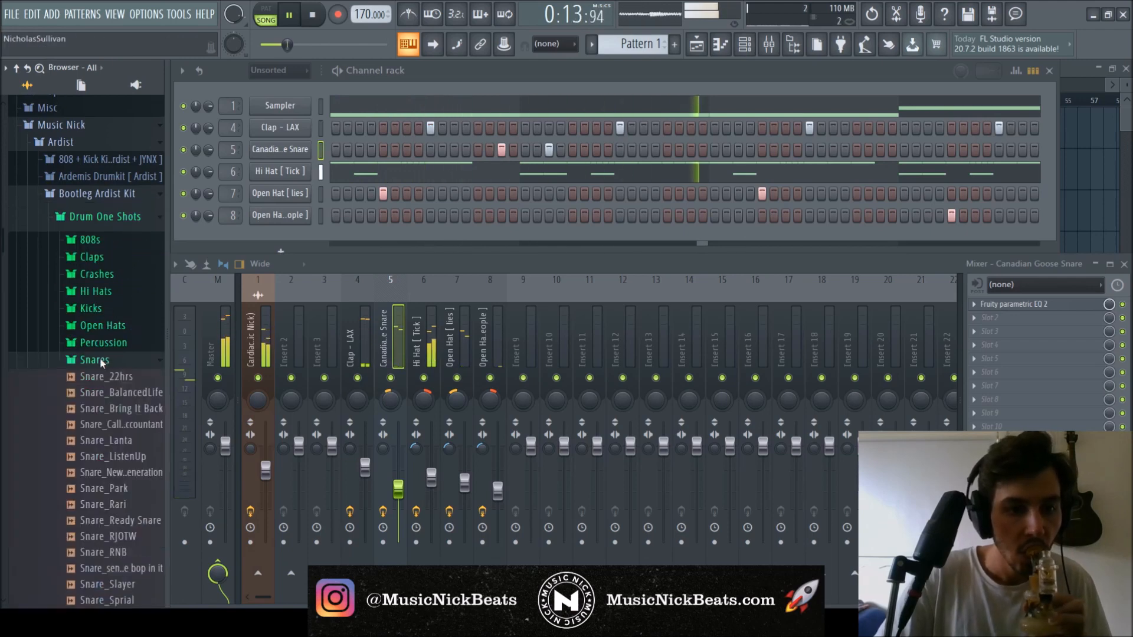
pyautogui.click(101, 348)
pyautogui.scroll(-4, 107, 331)
# - Audition the percussion and rimshot samples in the Percussion folder over the playing beat
pyautogui.click(116, 313)
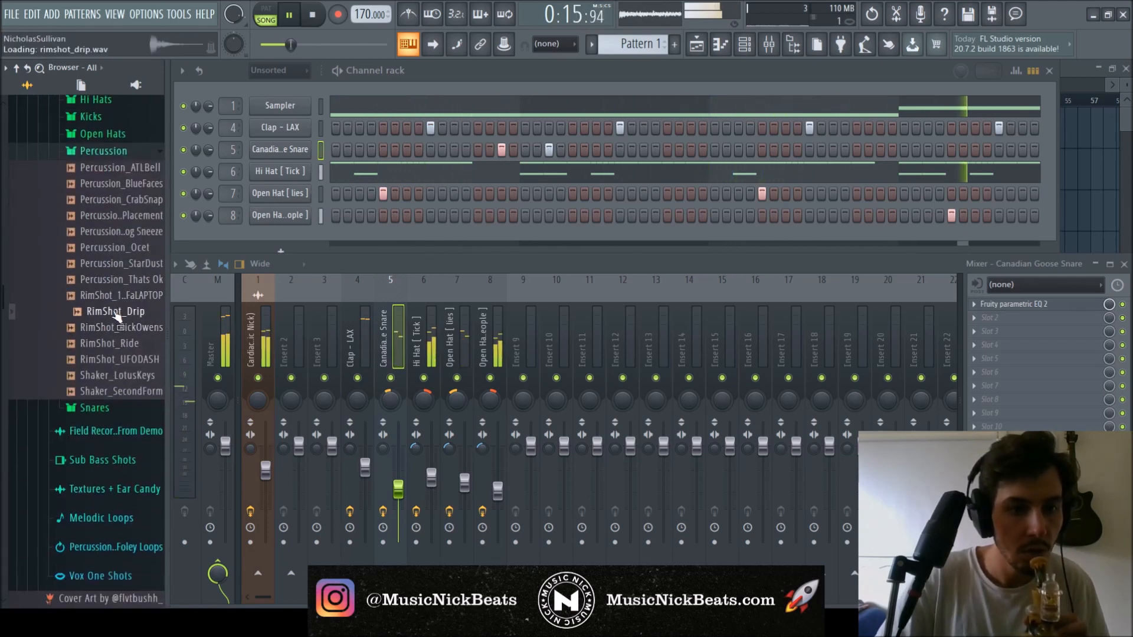
pyautogui.click(130, 280)
pyautogui.click(131, 263)
pyautogui.click(131, 248)
pyautogui.click(132, 218)
pyautogui.click(135, 231)
pyautogui.click(133, 201)
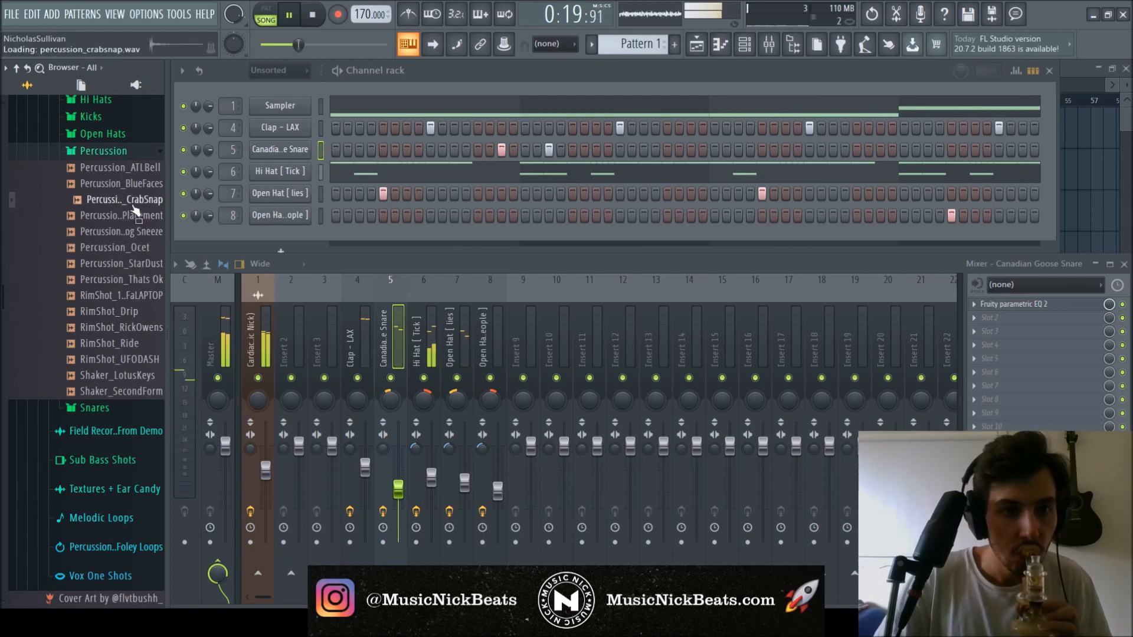
pyautogui.click(134, 184)
pyautogui.click(139, 169)
pyautogui.click(142, 200)
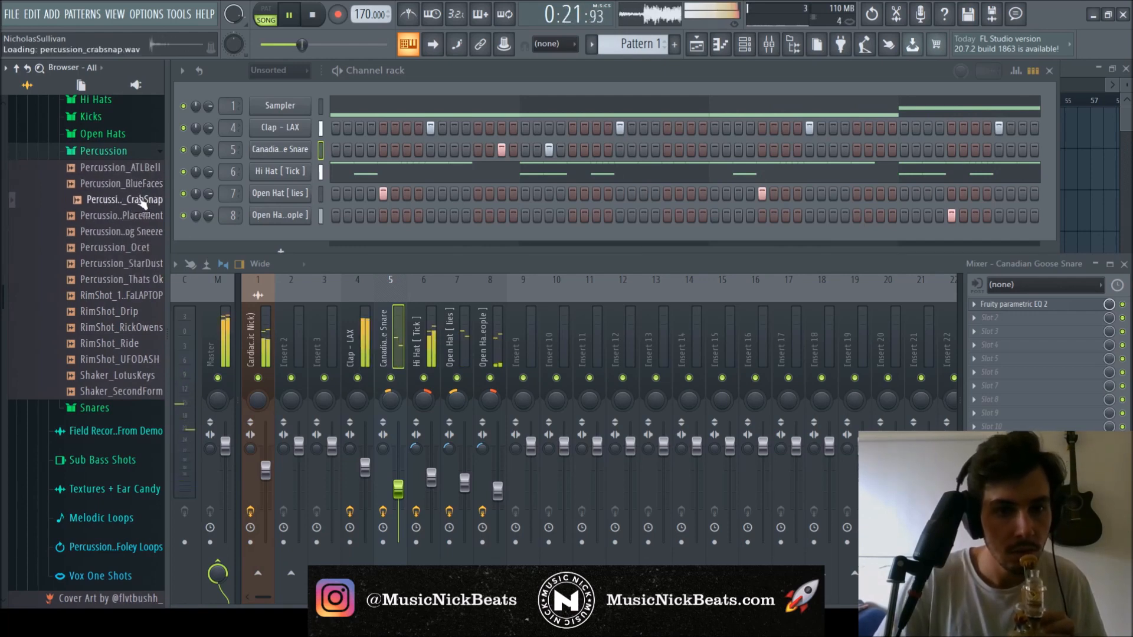
pyautogui.click(143, 183)
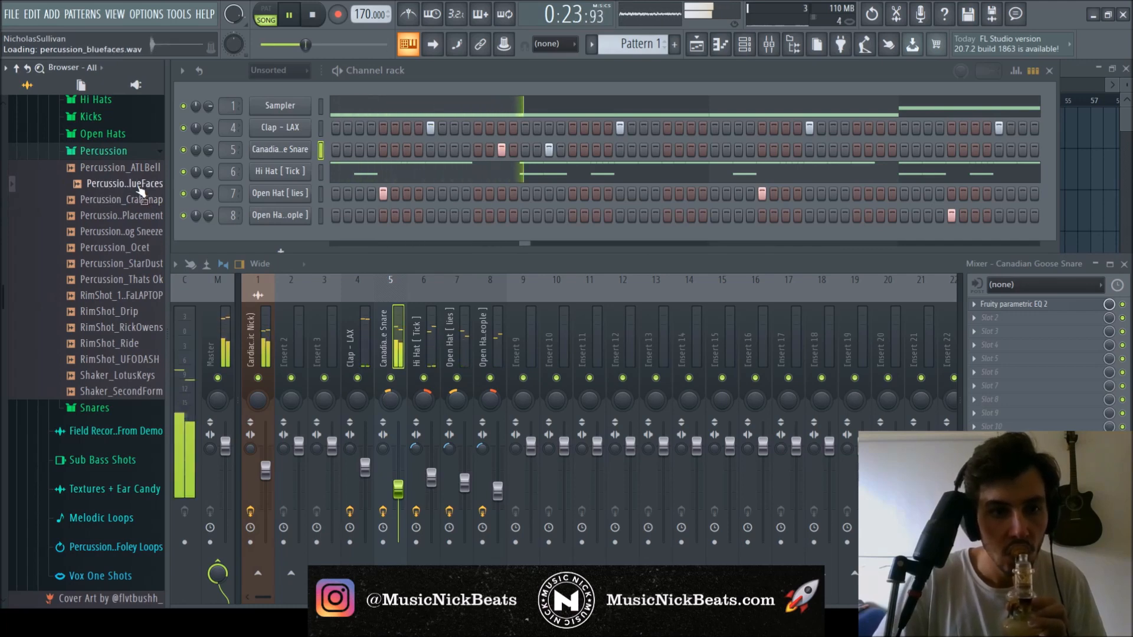
pyautogui.click(142, 344)
pyautogui.click(142, 358)
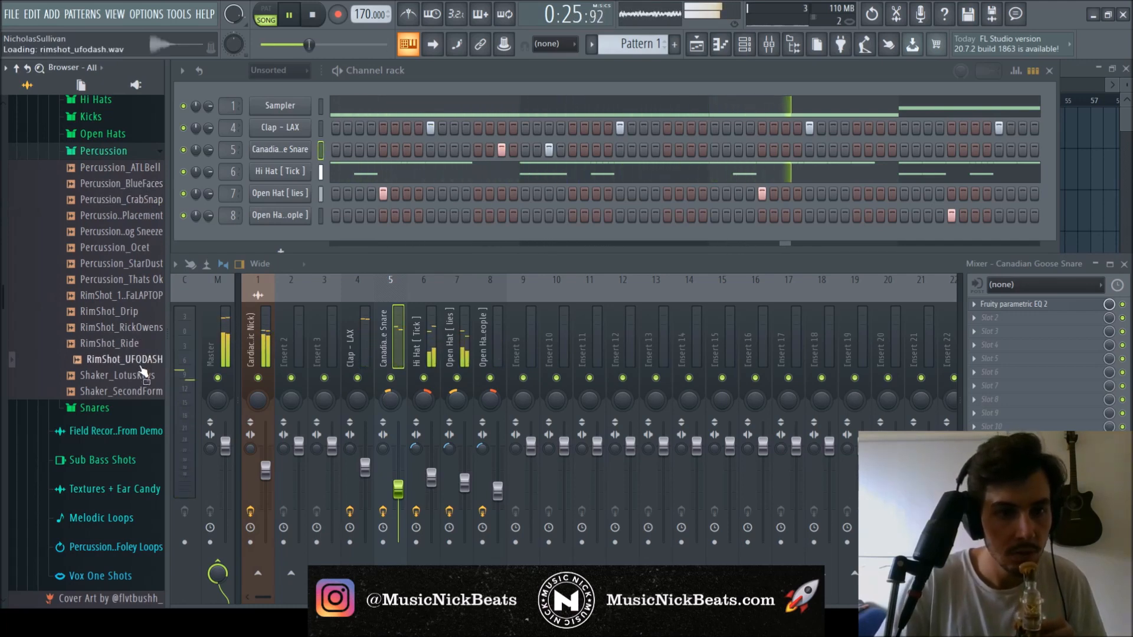
# - Add RimShot_Ride as a channel directly below Clap - LAX, stop playback and place a hit on step 3
pyautogui.click(140, 344)
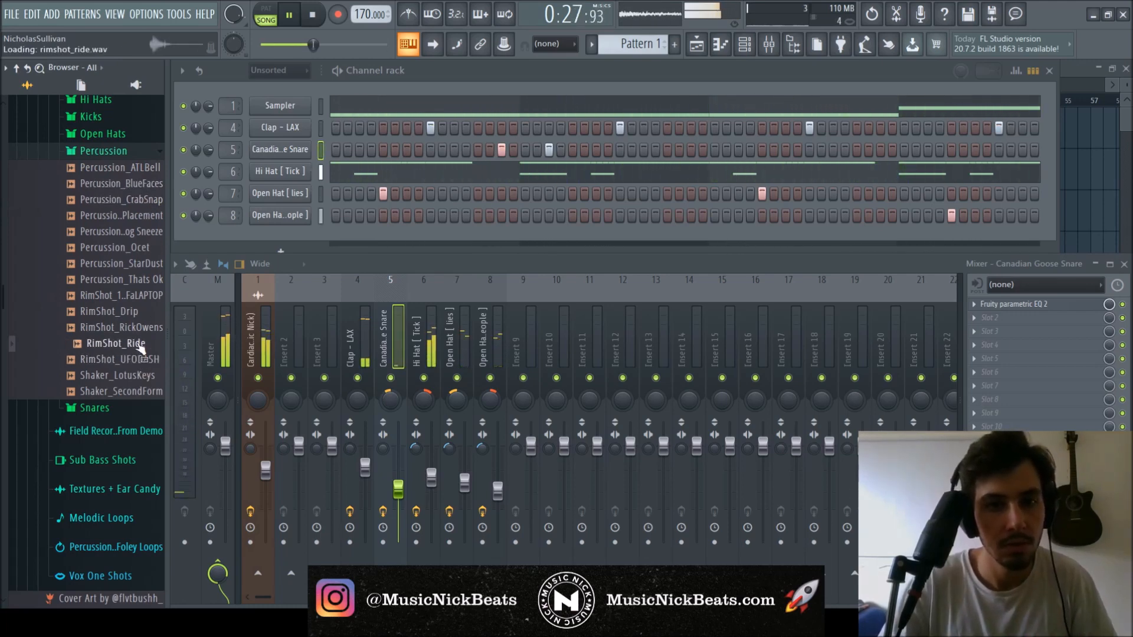
pyautogui.moveTo(296, 238); pyautogui.dragTo(298, 237)
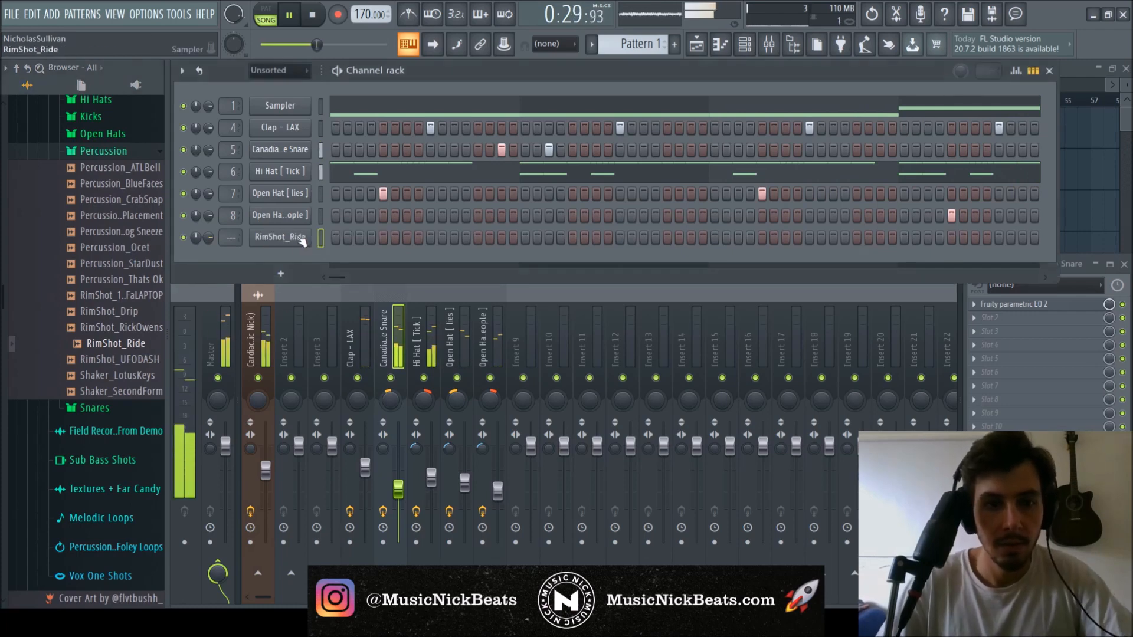
pyautogui.press('space')
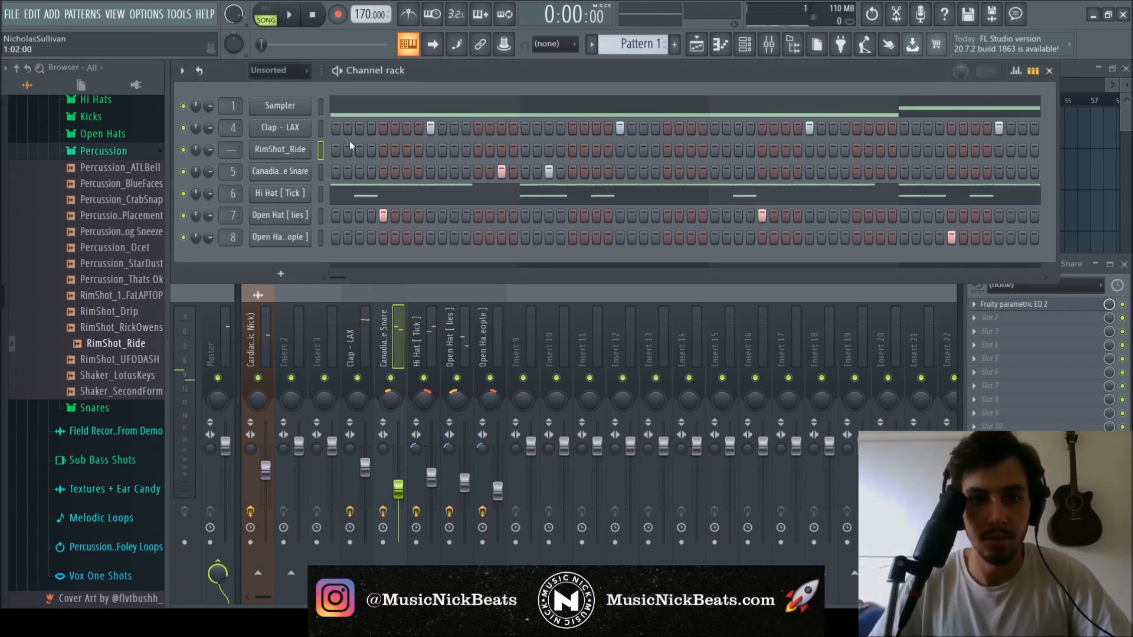
# - Duplicate bars 1 to 4 of RimShot_Ride into bars 5 to 8 in the piano roll and start playback
pyautogui.press('F7')
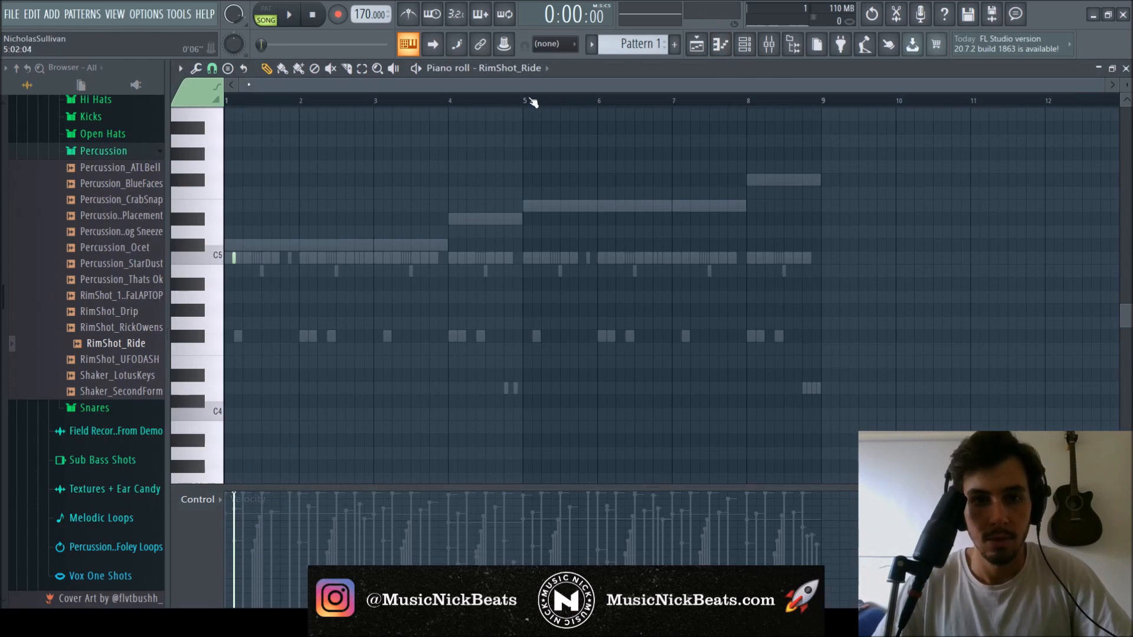
pyautogui.moveTo(527, 101); pyautogui.dragTo(226, 101)
pyautogui.hotkey('ctrl', 'b')
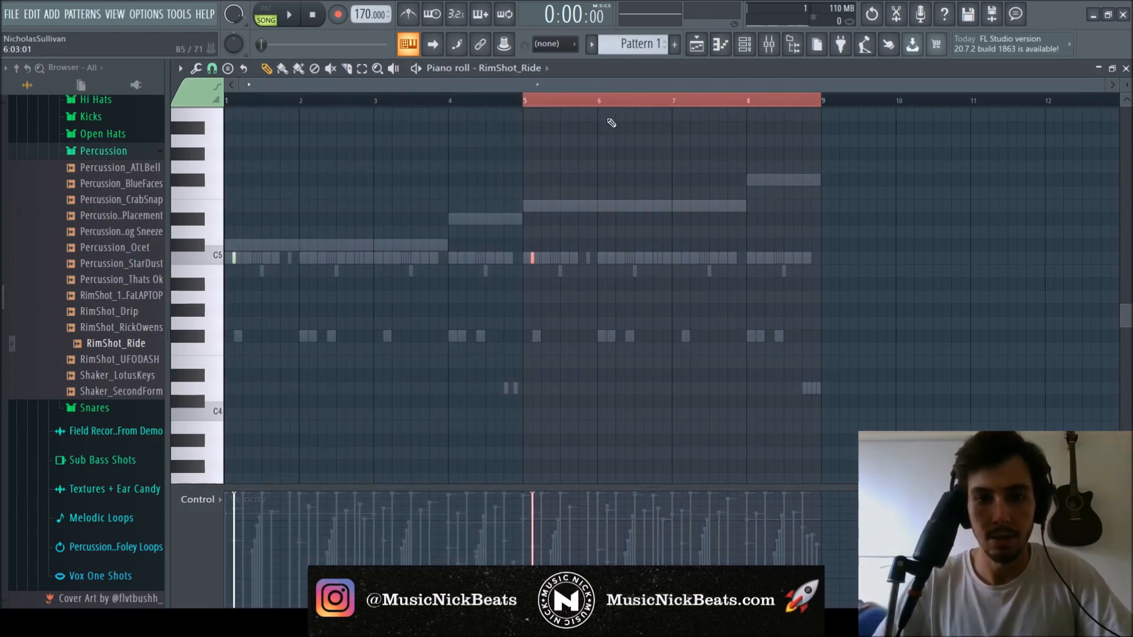
pyautogui.press('space')
pyautogui.press('F7')
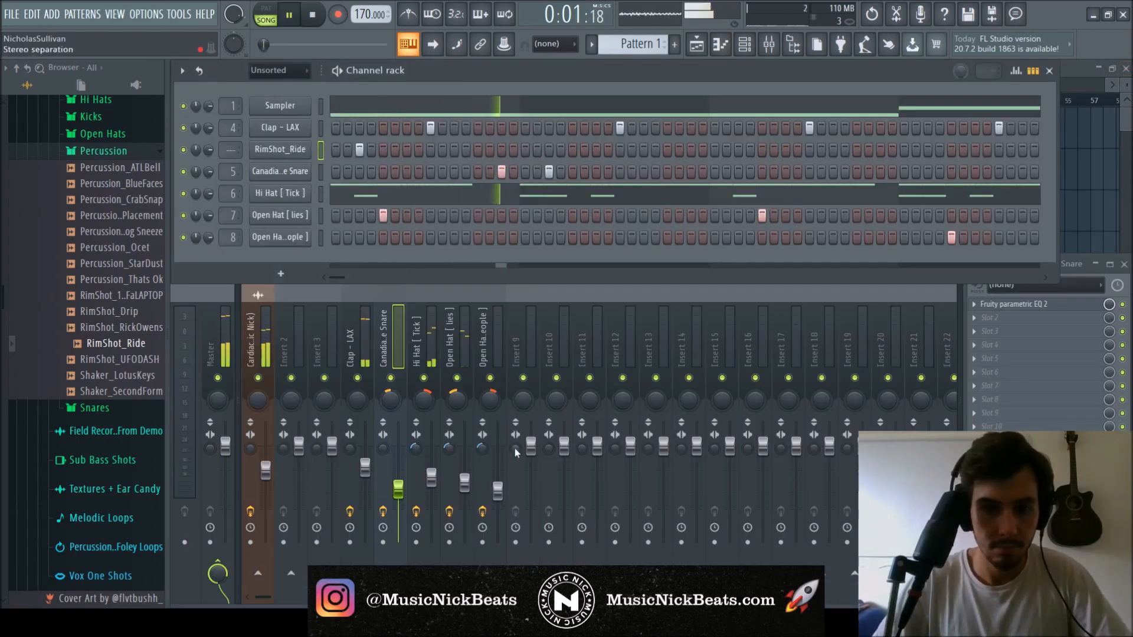
# - Route RimShot_Ride to the mixer, move it to track 5 beside the clap, lower its volume and pan it slightly left
pyautogui.moveTo(531, 462); pyautogui.dragTo(532, 484)
pyautogui.hotkey('ctrl', 'l')
pyautogui.hotkey('alt', 'Left')
pyautogui.hotkey('alt', 'Left')
pyautogui.hotkey('alt', 'Left')
pyautogui.hotkey('alt', 'Left')
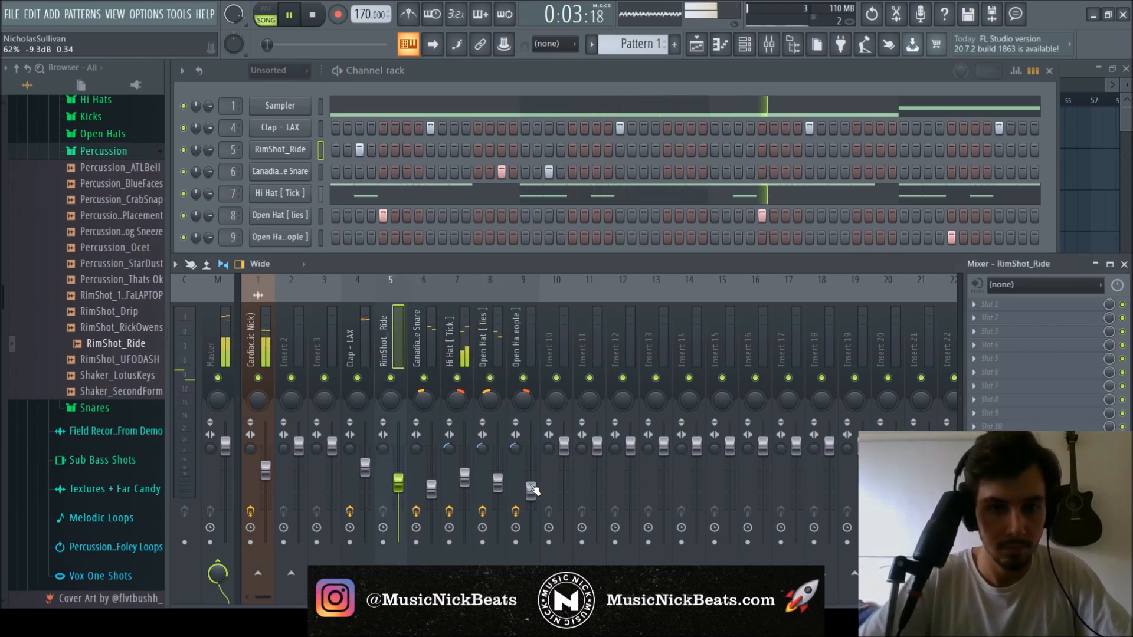
pyautogui.moveTo(399, 483); pyautogui.dragTo(399, 489)
pyautogui.moveTo(390, 399); pyautogui.dragTo(390, 404)
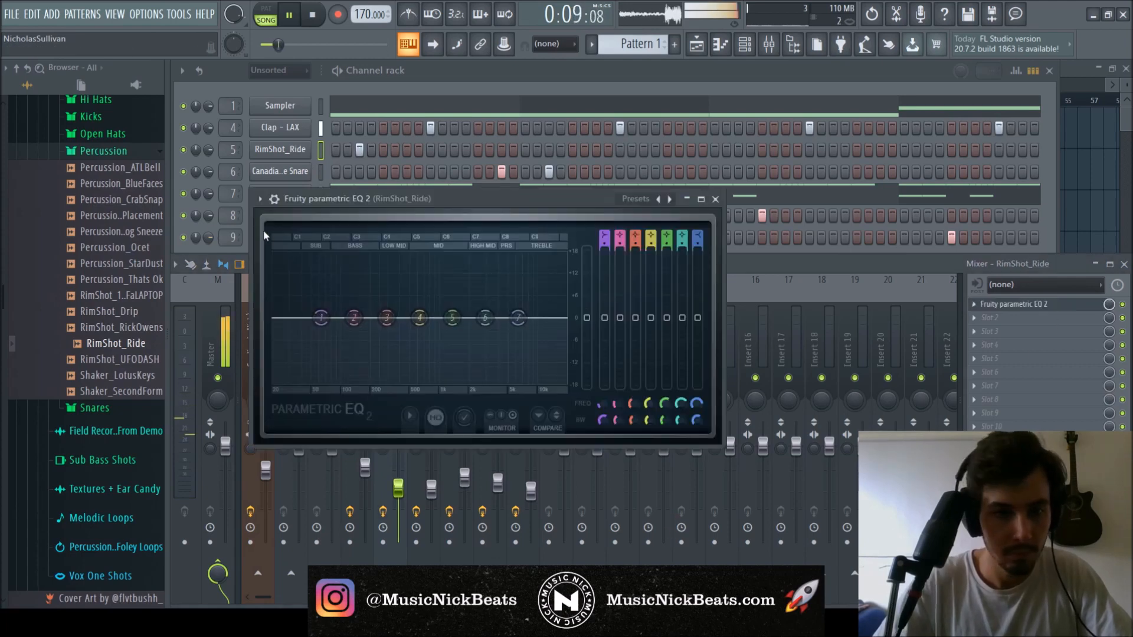
# - Apply the 30Hz + 18kHz cut EQ to RimShot_Ride, raise the high-pass to about 129 Hz and soften the high cut
pyautogui.moveTo(288, 319); pyautogui.dragTo(352, 318)
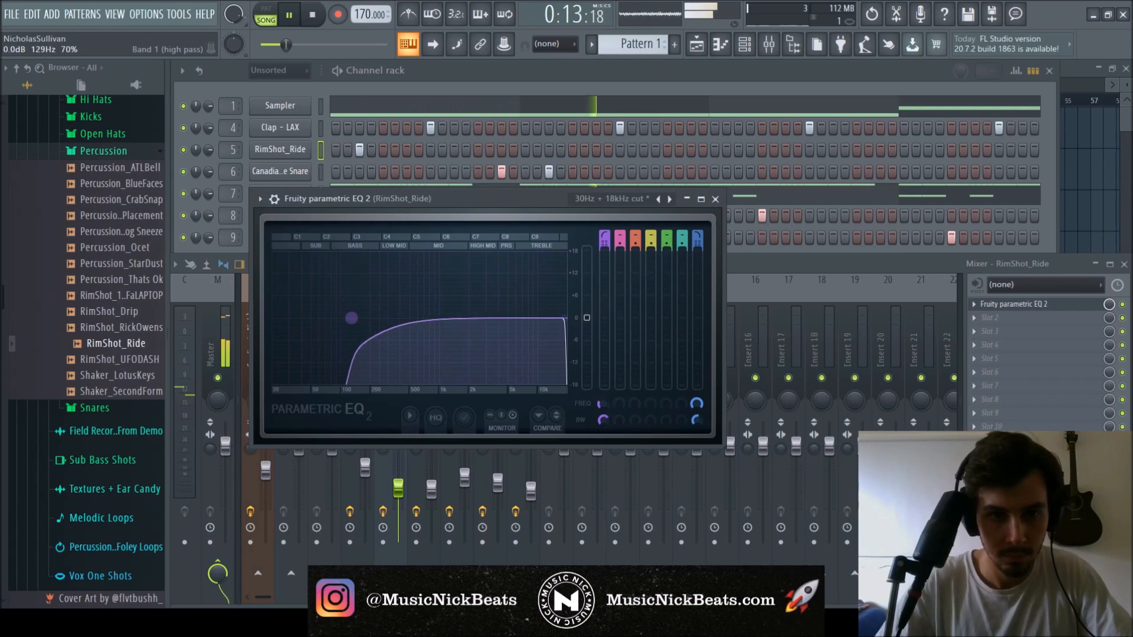
pyautogui.scroll(4, 565, 319)
pyautogui.scroll(-2, 352, 317)
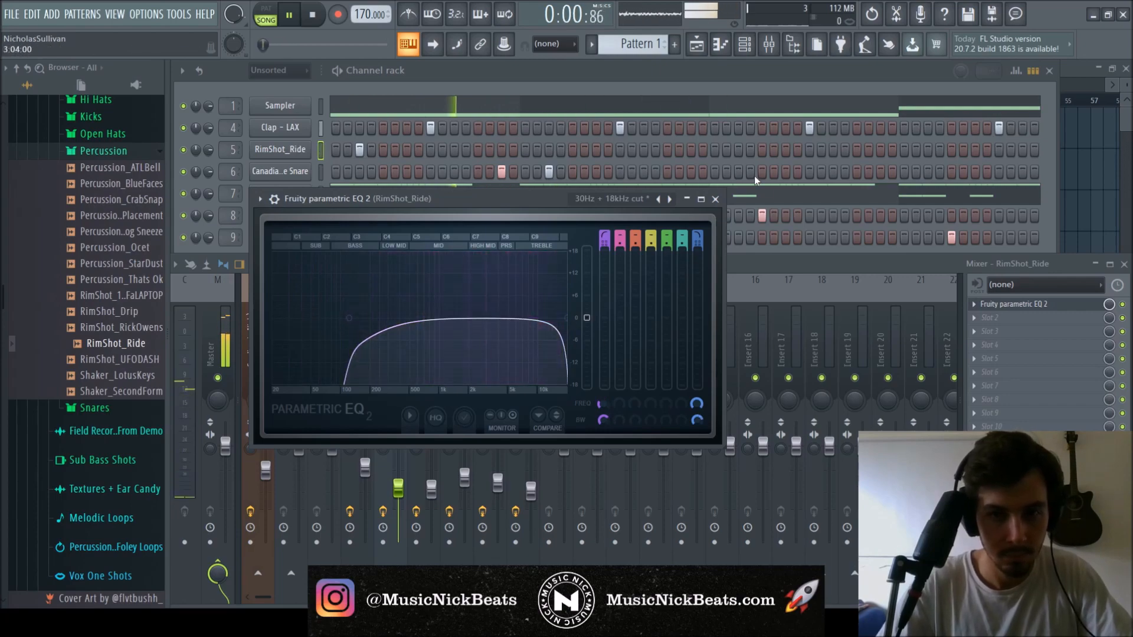
pyautogui.click(716, 200)
# - Trim the silence of the RimShot_Ride sample in its channel settings
pyautogui.click(279, 171)
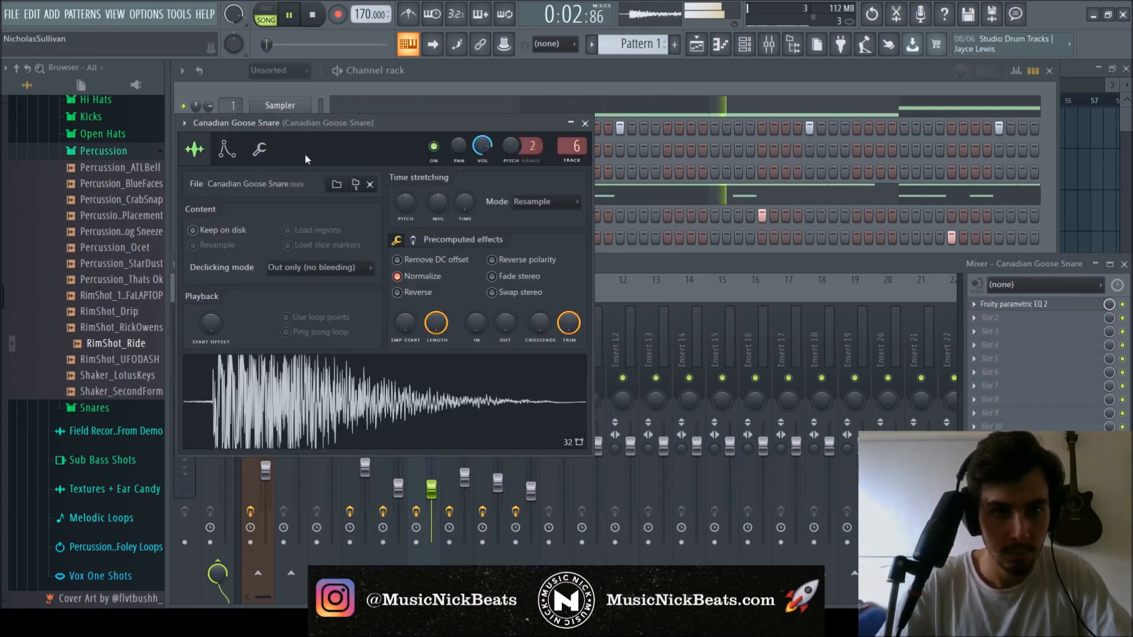
pyautogui.click(586, 124)
pyautogui.click(279, 150)
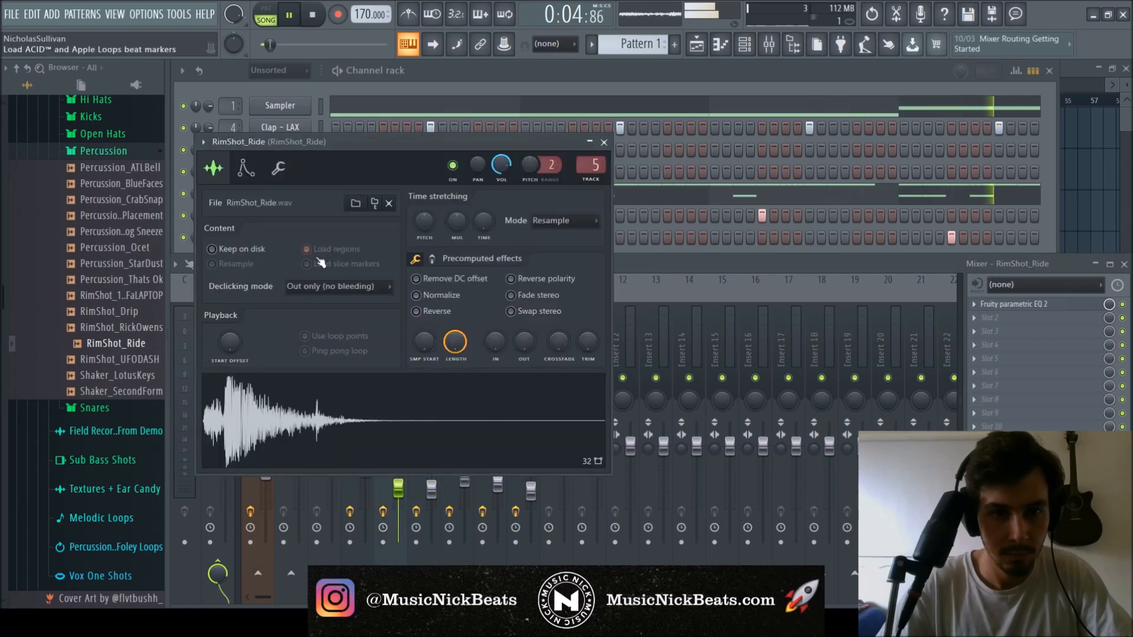
pyautogui.click(455, 304)
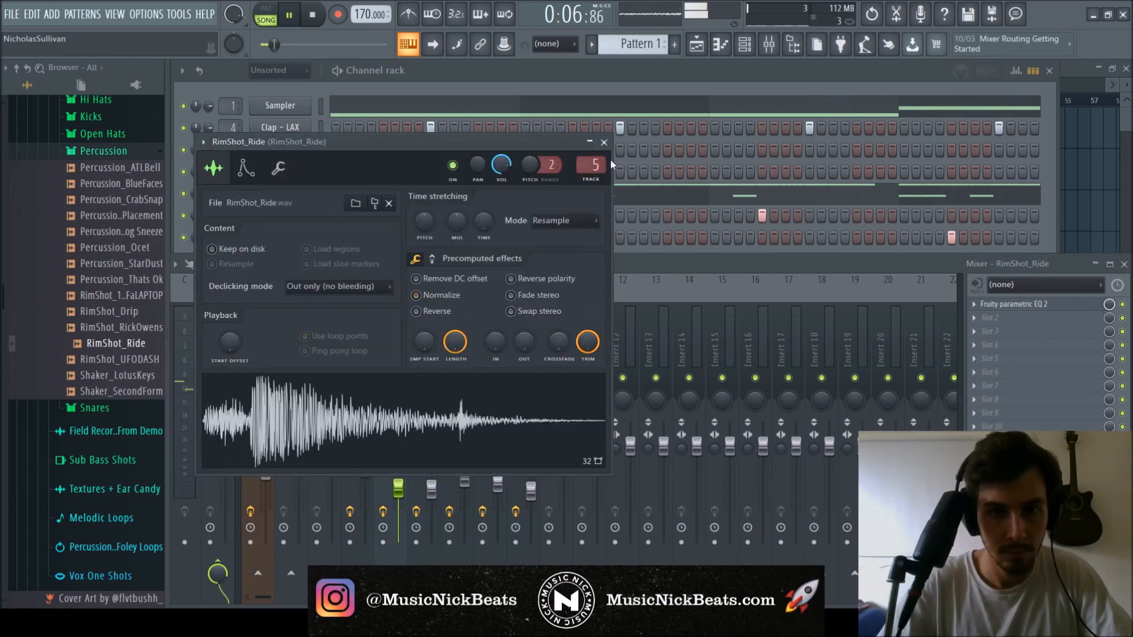
pyautogui.click(604, 142)
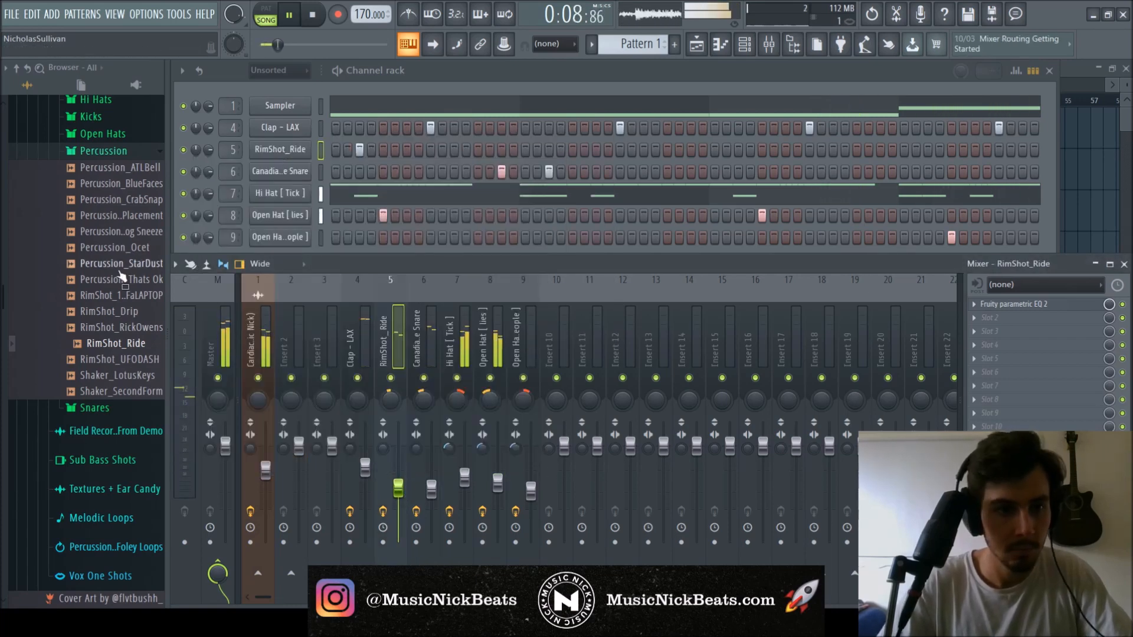
# - Audition snares such as Snare_Sprial and Snare_Slayer in the Bootleg Artist Kit's Snares folder, and collapse the folder
pyautogui.click(106, 231)
pyautogui.scroll(4, 104, 350)
pyautogui.click(102, 347)
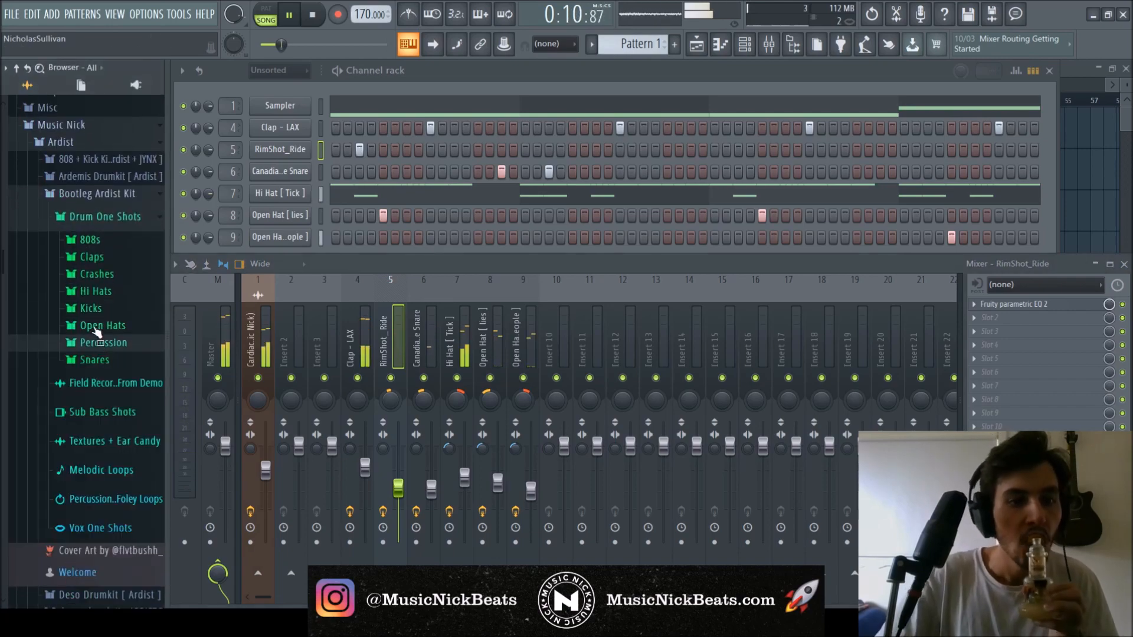
pyautogui.click(94, 361)
pyautogui.scroll(-4, 113, 392)
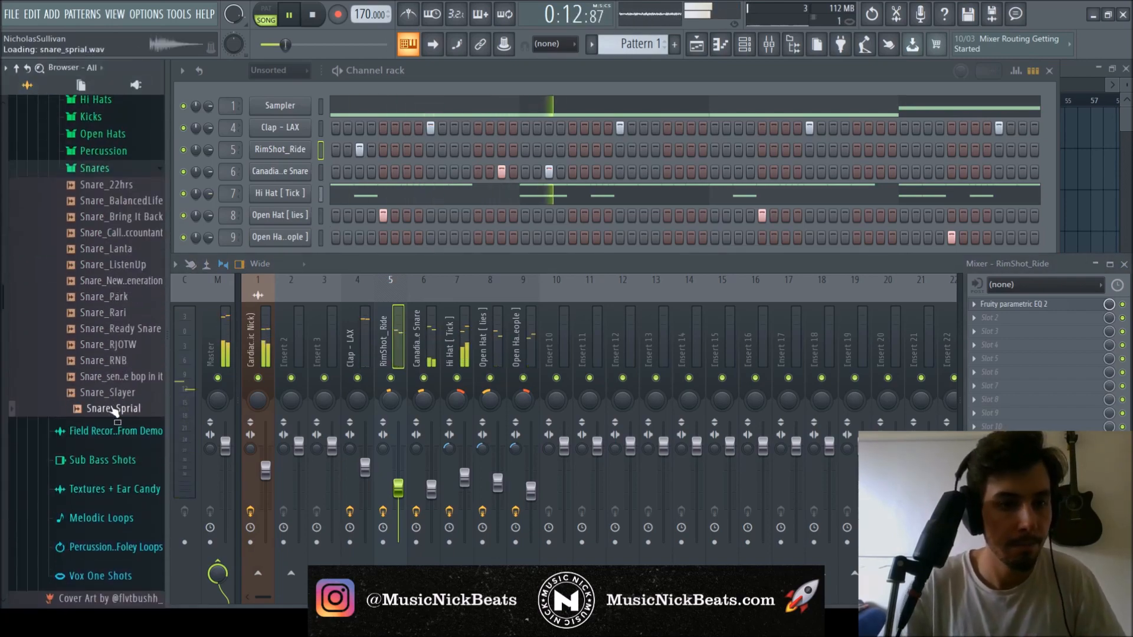
pyautogui.click(103, 392)
pyautogui.click(127, 233)
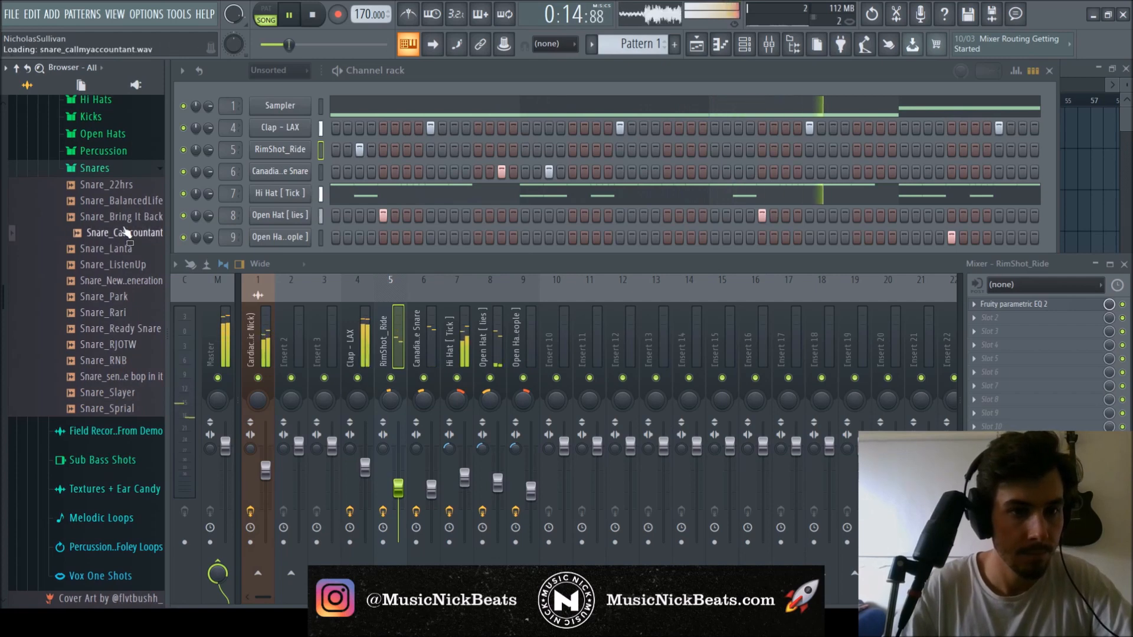
pyautogui.click(133, 202)
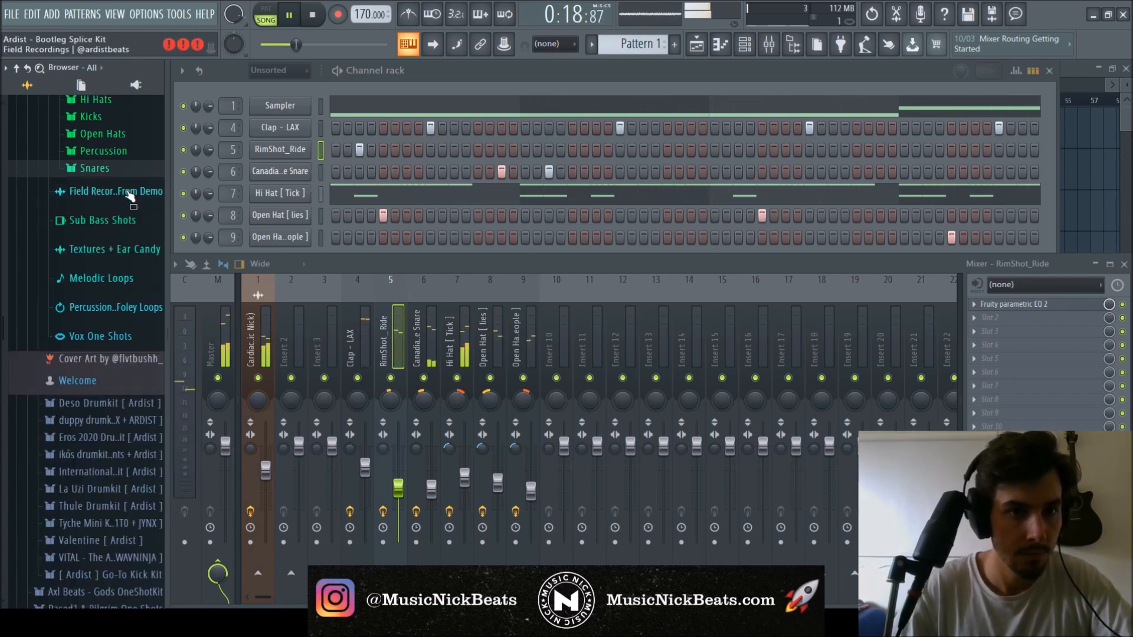
# - Audition snares such as Snare_ListenUp, Snare_Park, Snare_RJOTW and Snare_RNB from the Bootleg Artist Kit's Snares folder against the beat
pyautogui.click(123, 188)
pyautogui.click(121, 217)
pyautogui.click(123, 234)
pyautogui.click(126, 265)
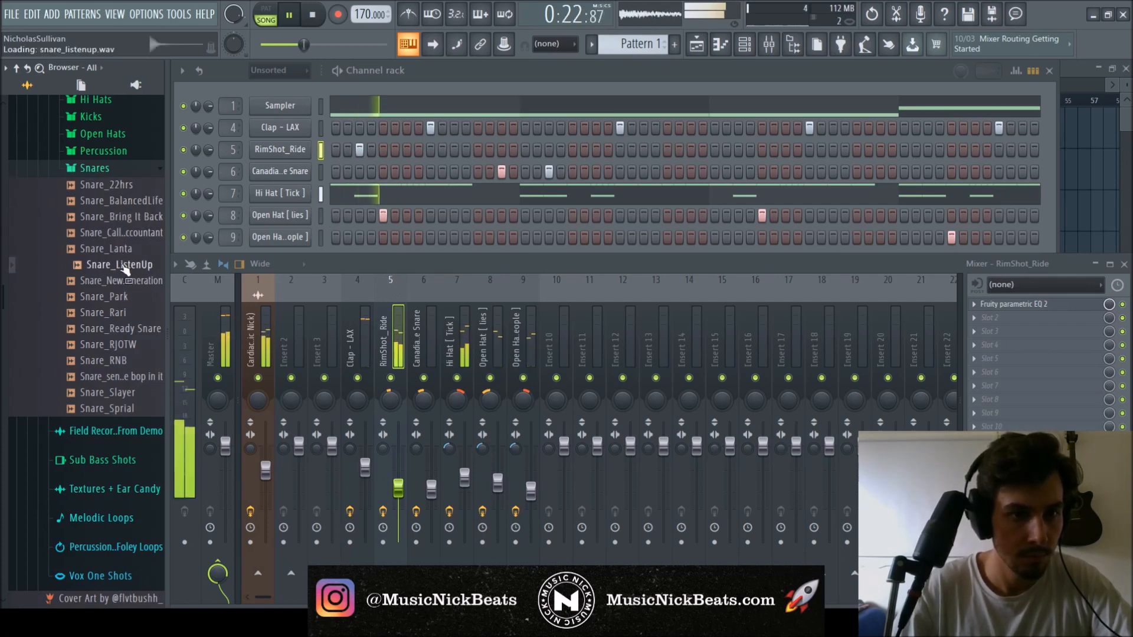
pyautogui.click(129, 280)
pyautogui.click(124, 296)
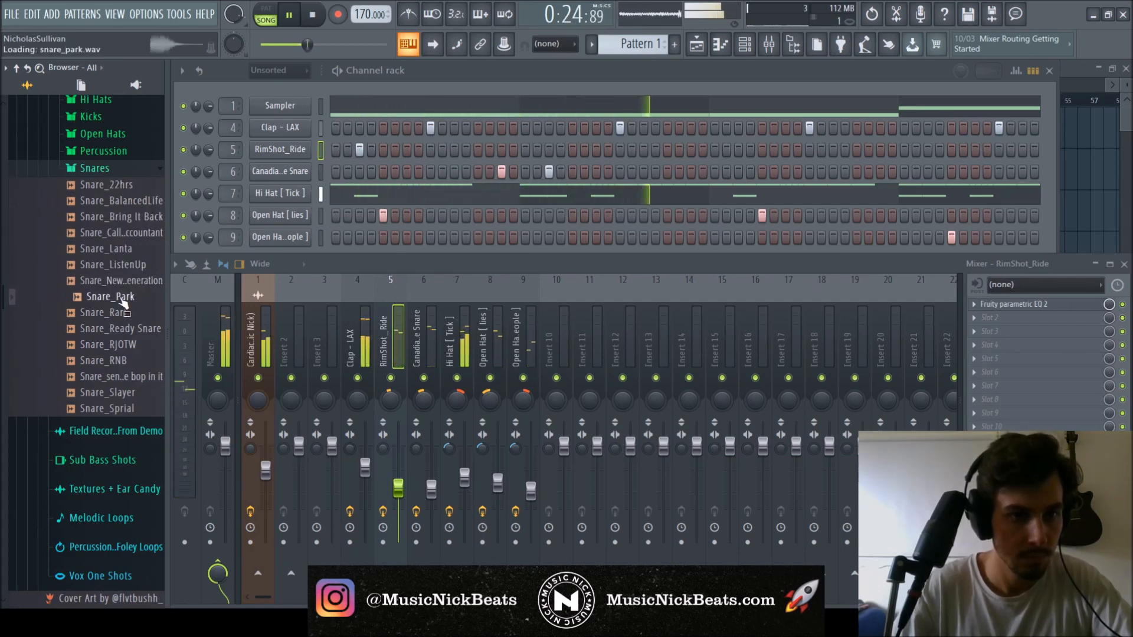
pyautogui.click(121, 313)
pyautogui.click(126, 326)
pyautogui.click(131, 345)
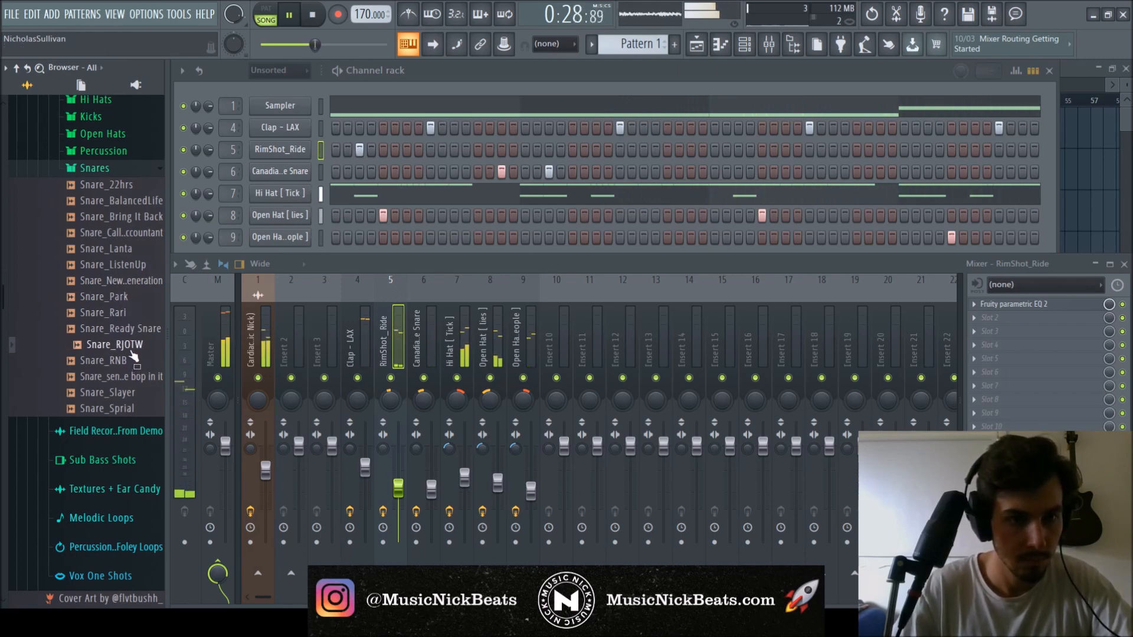
pyautogui.click(129, 361)
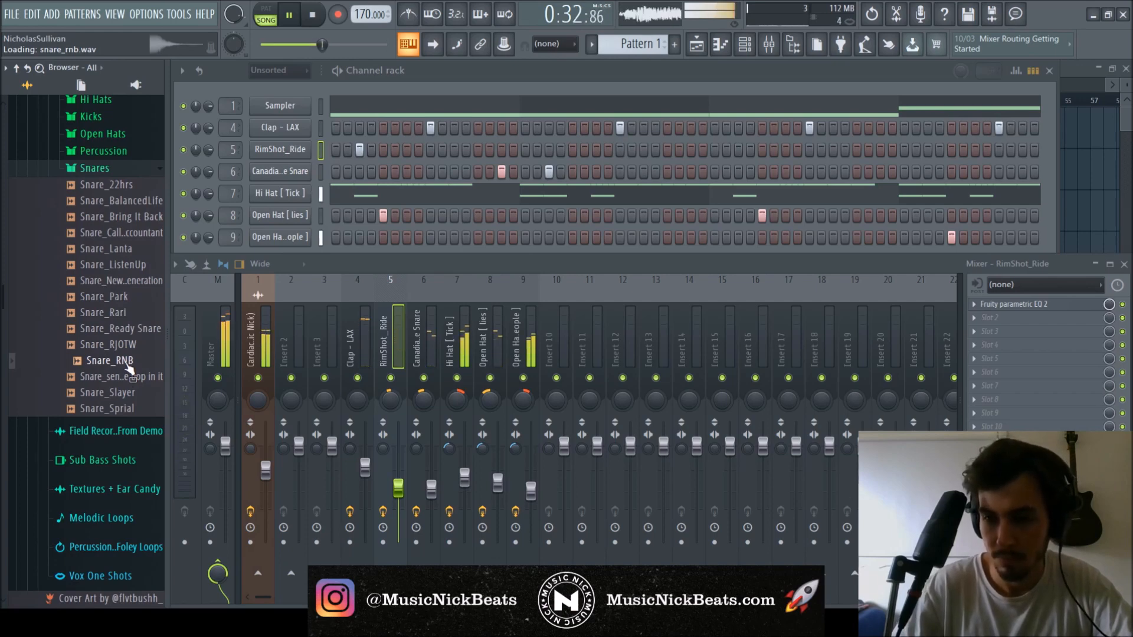
pyautogui.click(131, 376)
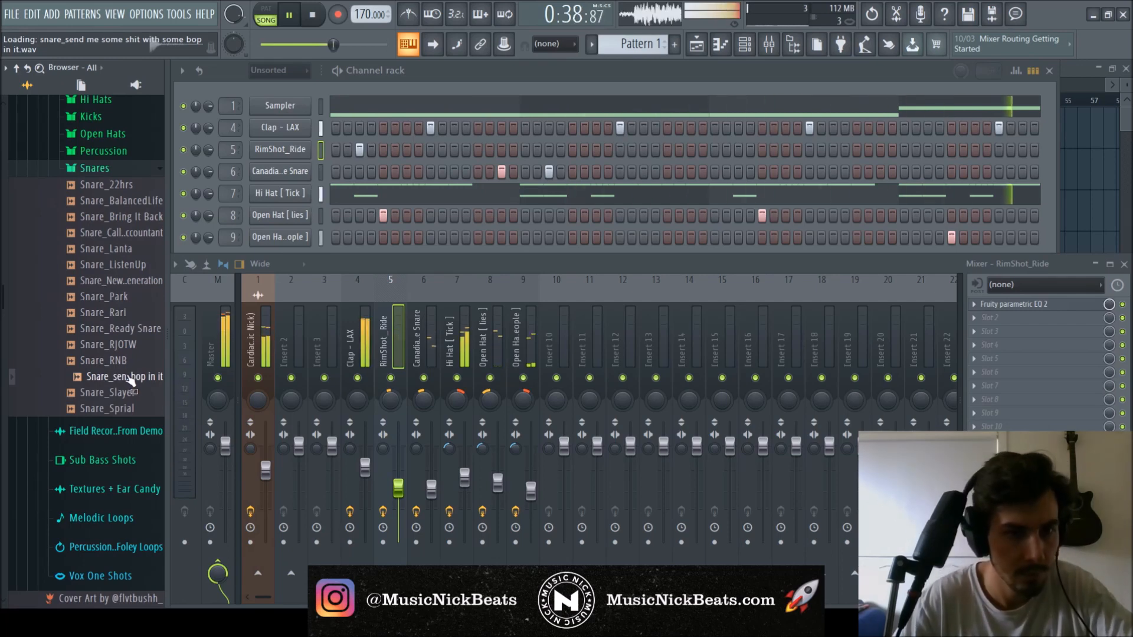
# - Add the Snare_sen..bop in it sample as a channel below Clap - LAX and paste C5 hits on every second clap
pyautogui.moveTo(130, 377); pyautogui.dragTo(320, 138)
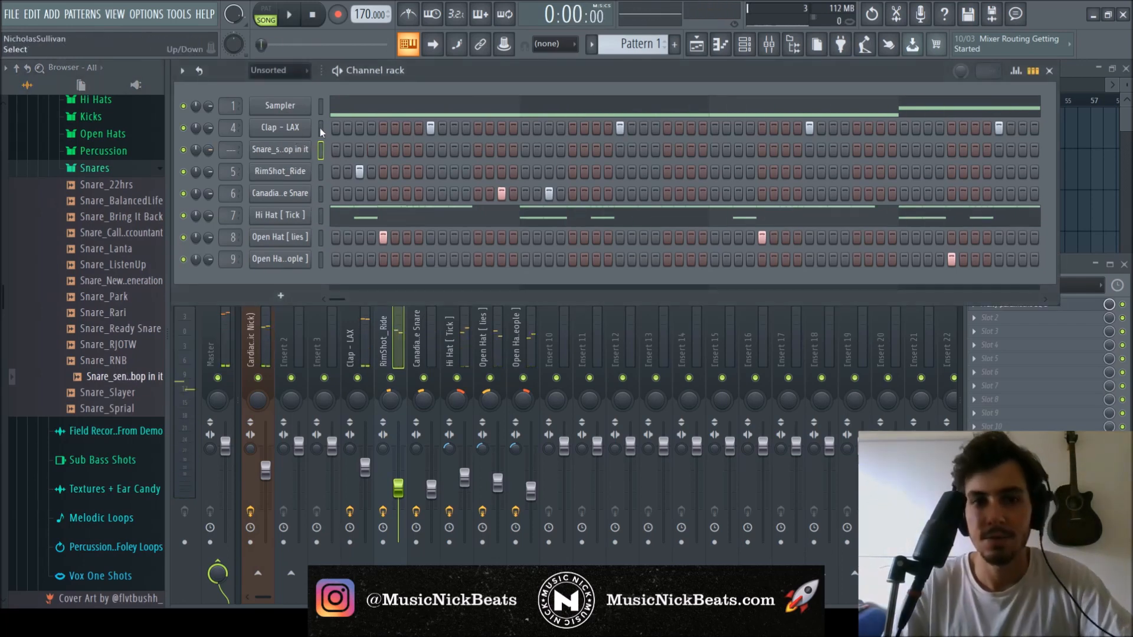
pyautogui.hotkey('ctrl', 'v')
pyautogui.press('F7')
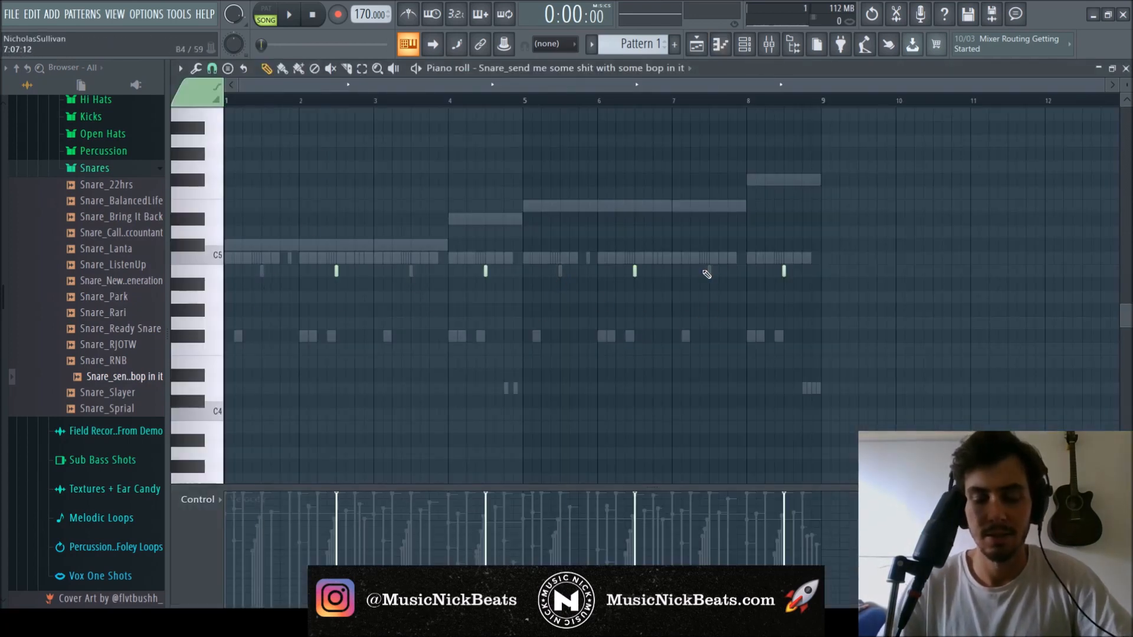
pyautogui.press('space')
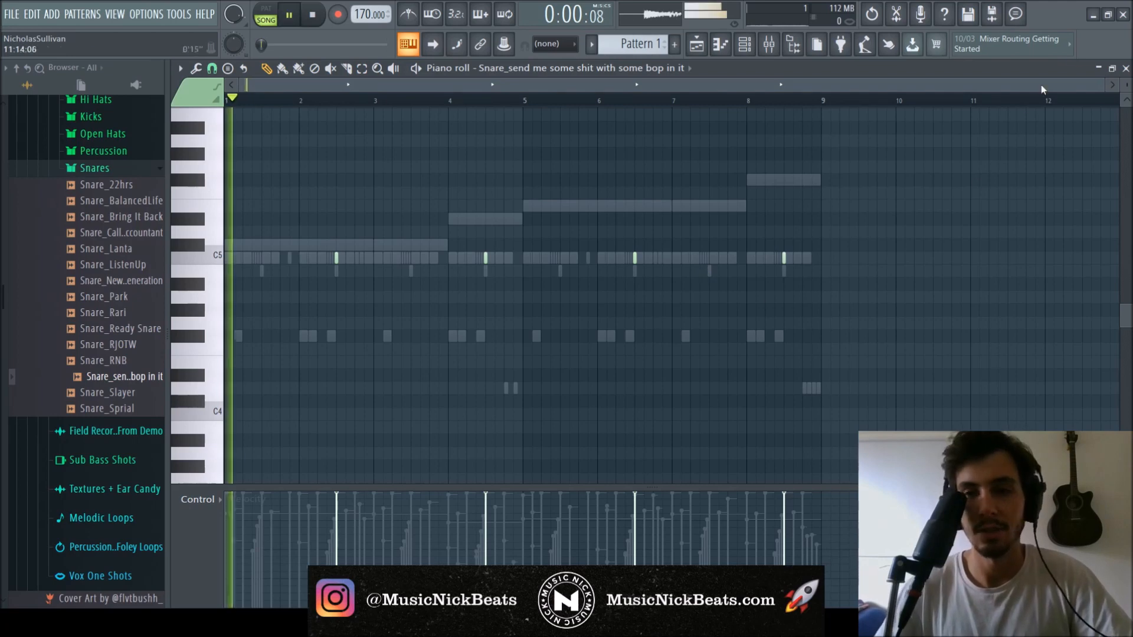
pyautogui.press('F7')
# - Normalize the new snare sample, turn its trim up fully and add a fade-out in its channel settings
pyautogui.click(289, 149)
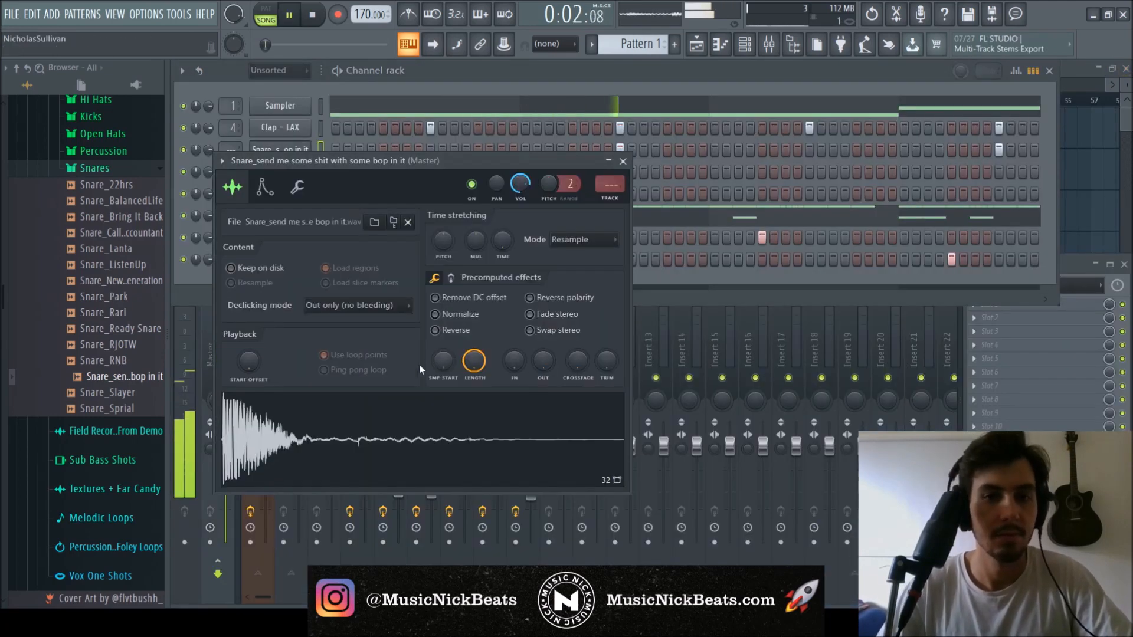
pyautogui.click(347, 356)
pyautogui.click(341, 271)
pyautogui.click(442, 298)
pyautogui.click(444, 314)
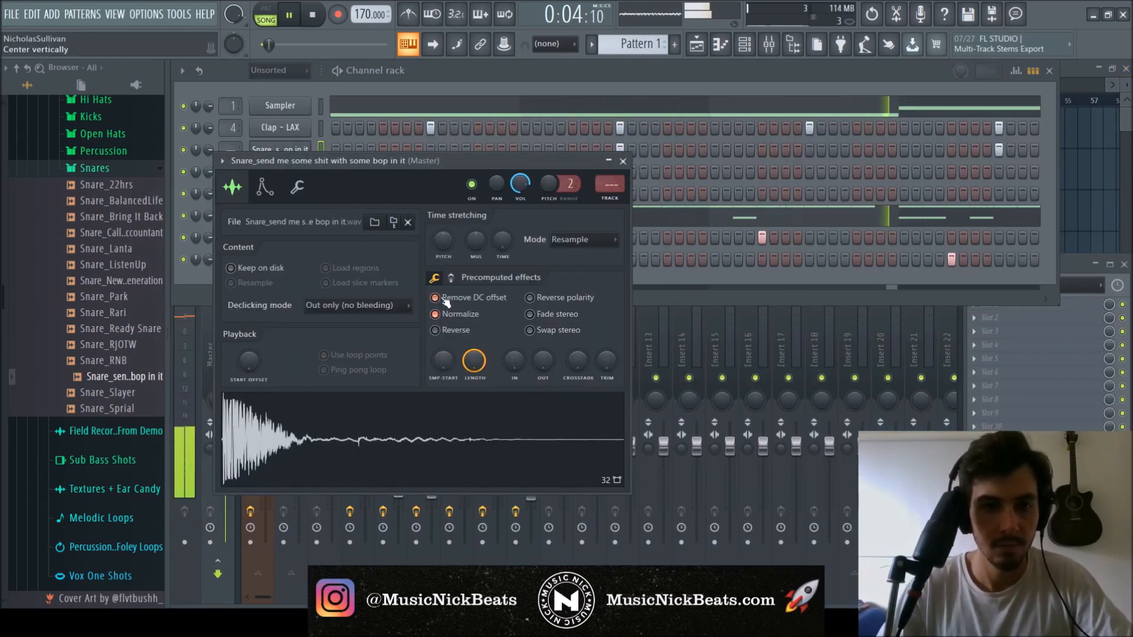
pyautogui.moveTo(606, 362); pyautogui.dragTo(539, 390)
pyautogui.click(451, 278)
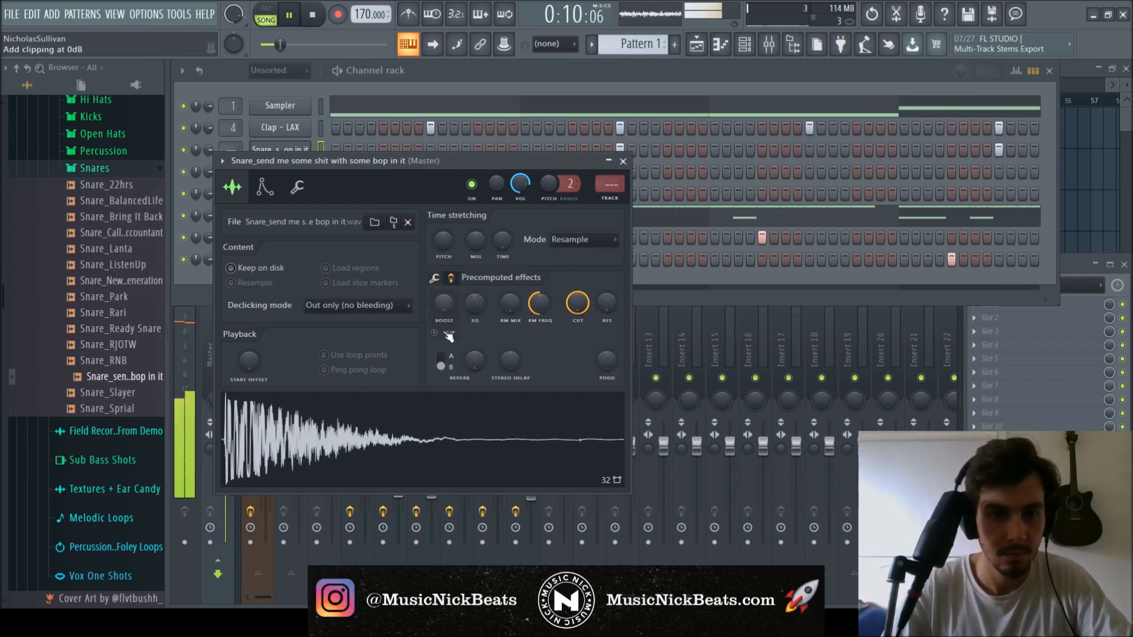
pyautogui.click(438, 278)
pyautogui.moveTo(546, 363); pyautogui.dragTo(543, 363)
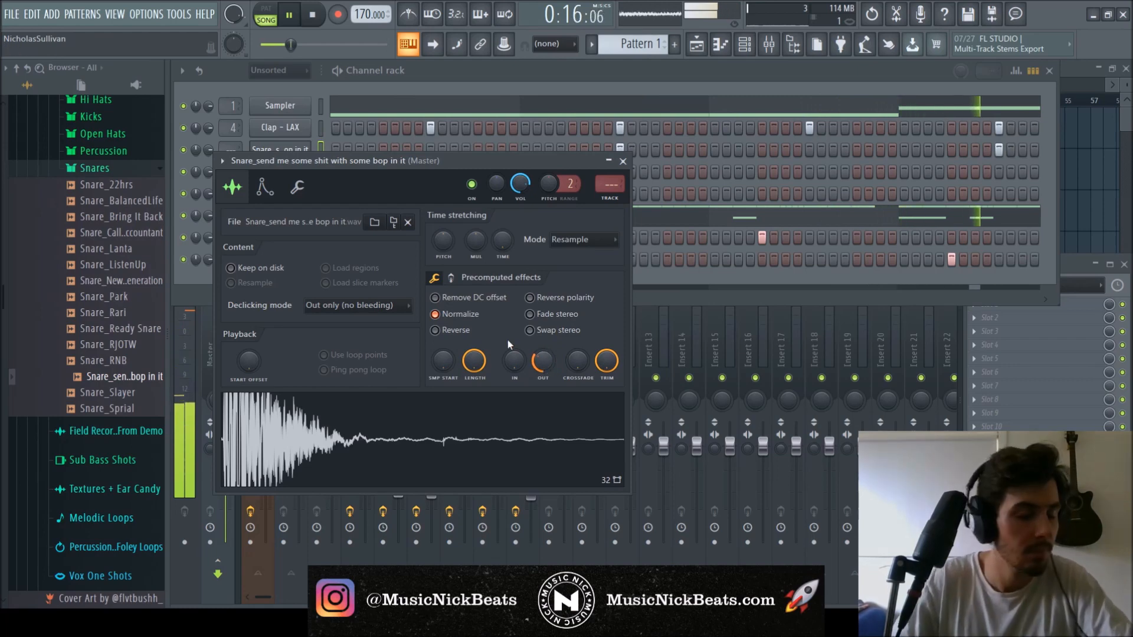
pyautogui.click(623, 161)
# - Route the new snare to the mixer, lower its volume and move it to track 5 beside the clap
pyautogui.click(556, 449)
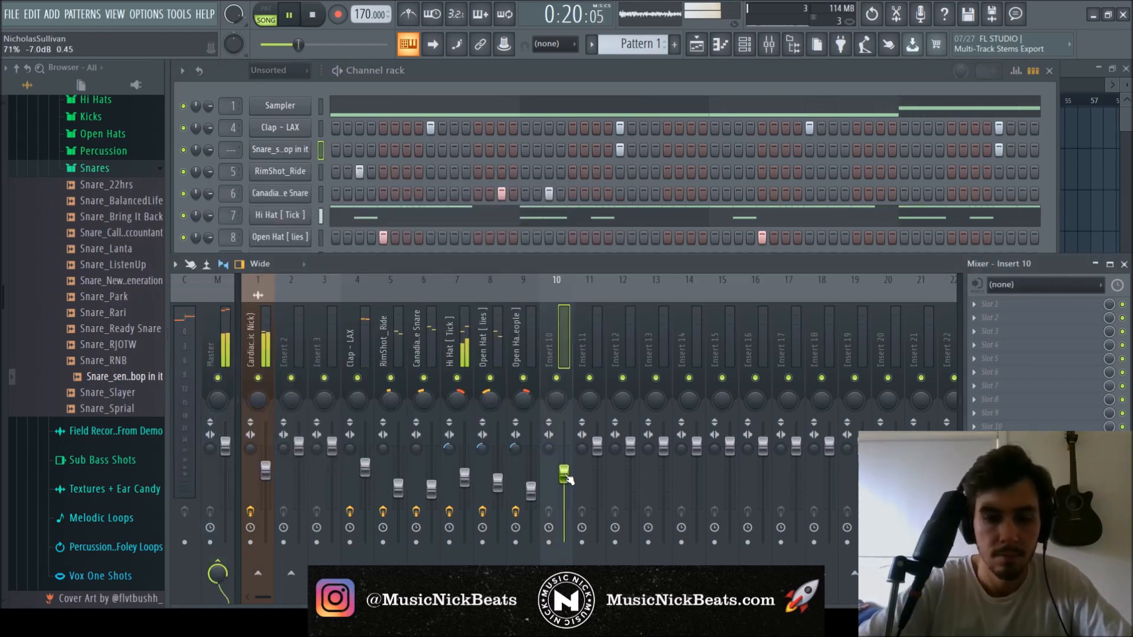
pyautogui.hotkey('alt', 'Left')
pyautogui.hotkey('alt', 'Left')
pyautogui.hotkey('alt', 'Left')
pyautogui.hotkey('alt', 'Left')
pyautogui.hotkey('alt', 'Left')
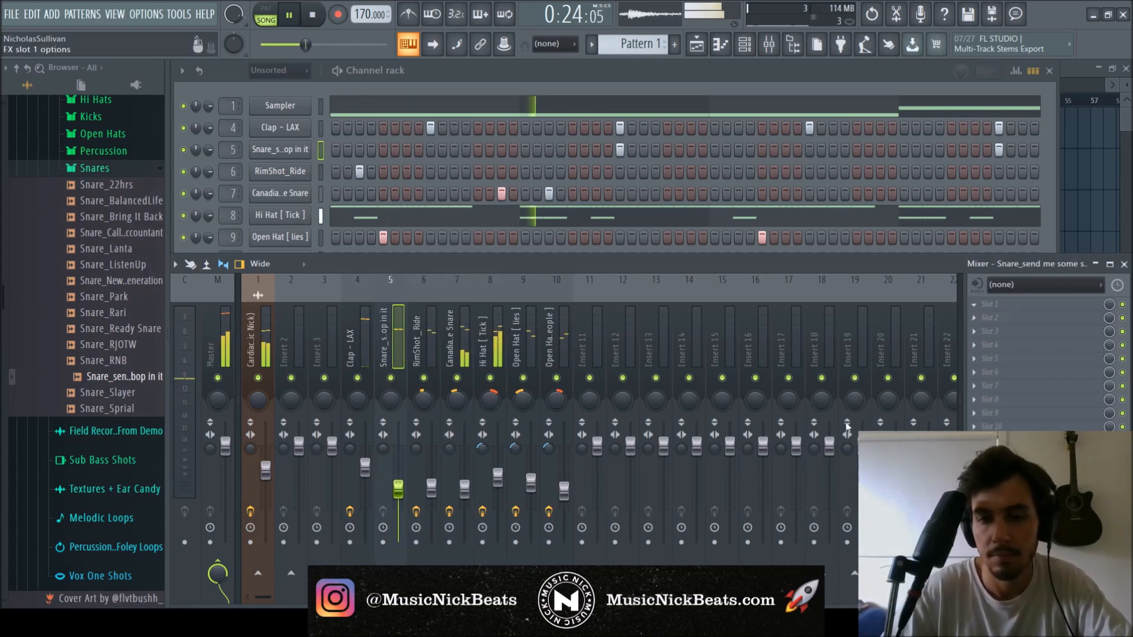
# - Apply the 30Hz + 18kHz cut preset in Fruity parametric EQ 2 to the snare, raise its high-pass and soften the high cut
pyautogui.click(678, 528)
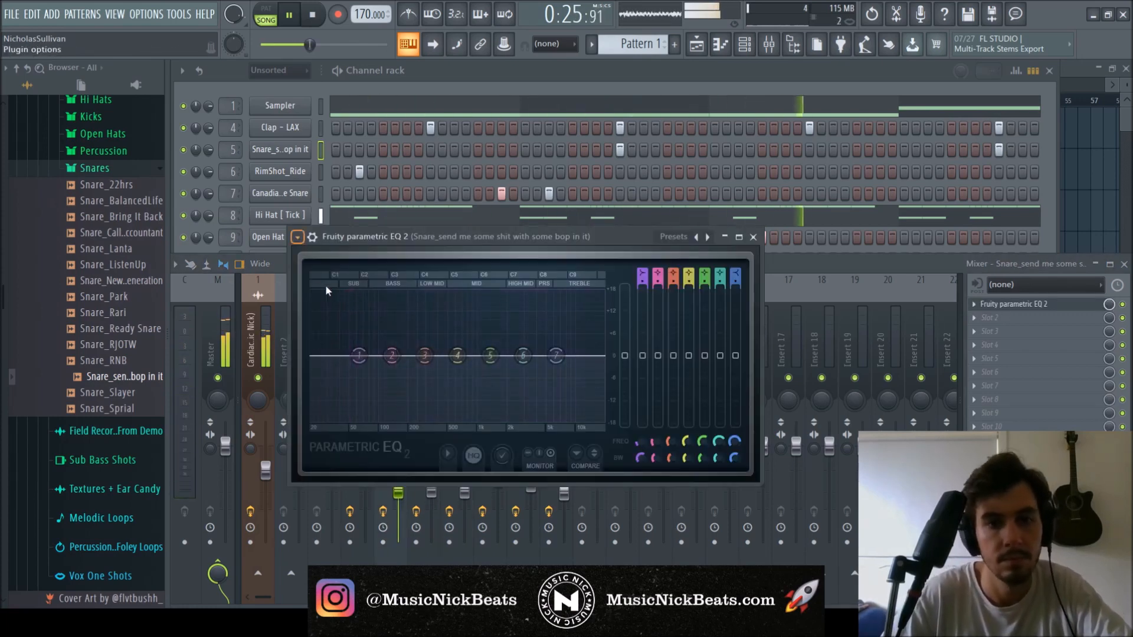
pyautogui.click(480, 328)
pyautogui.scroll(5, 323, 366)
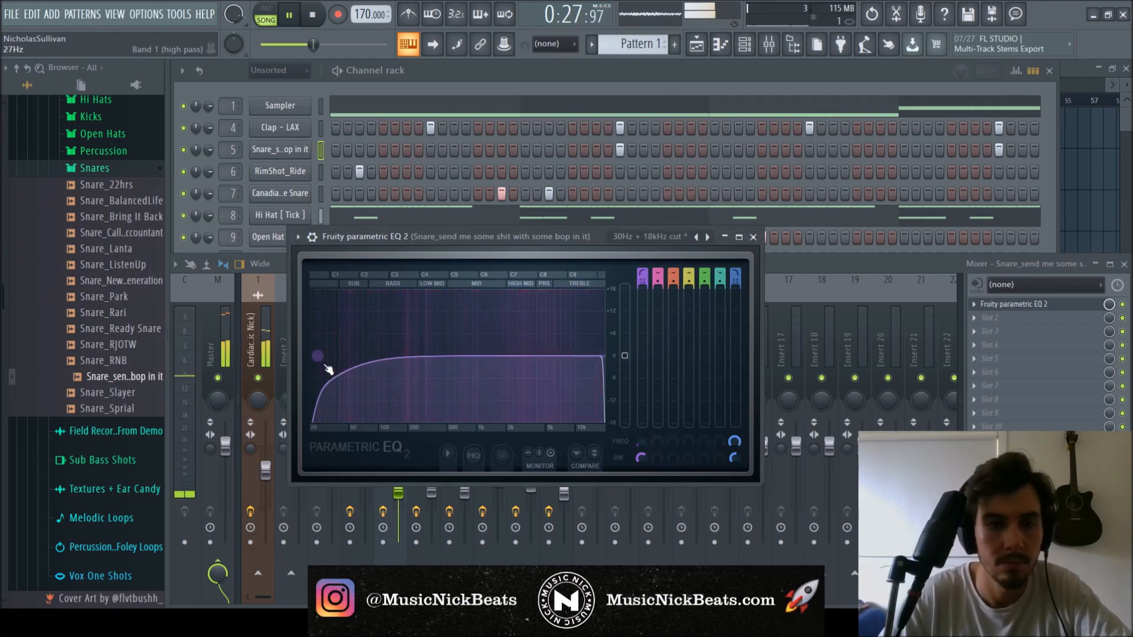
pyautogui.moveTo(324, 366); pyautogui.dragTo(384, 359)
pyautogui.moveTo(598, 357); pyautogui.dragTo(604, 357)
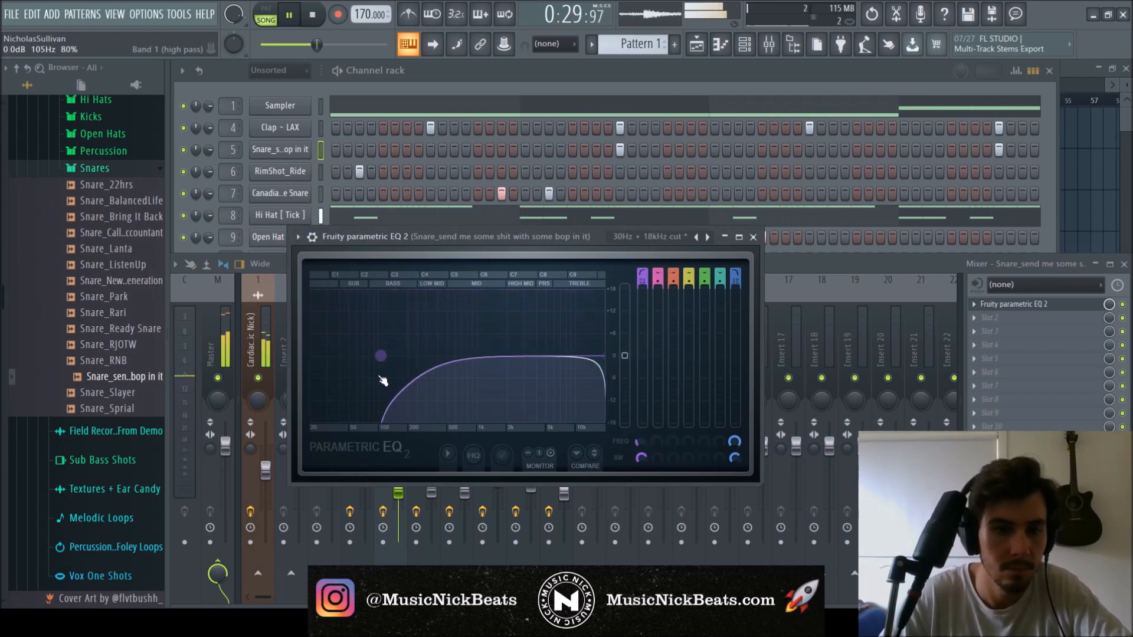
pyautogui.moveTo(381, 357); pyautogui.dragTo(372, 357)
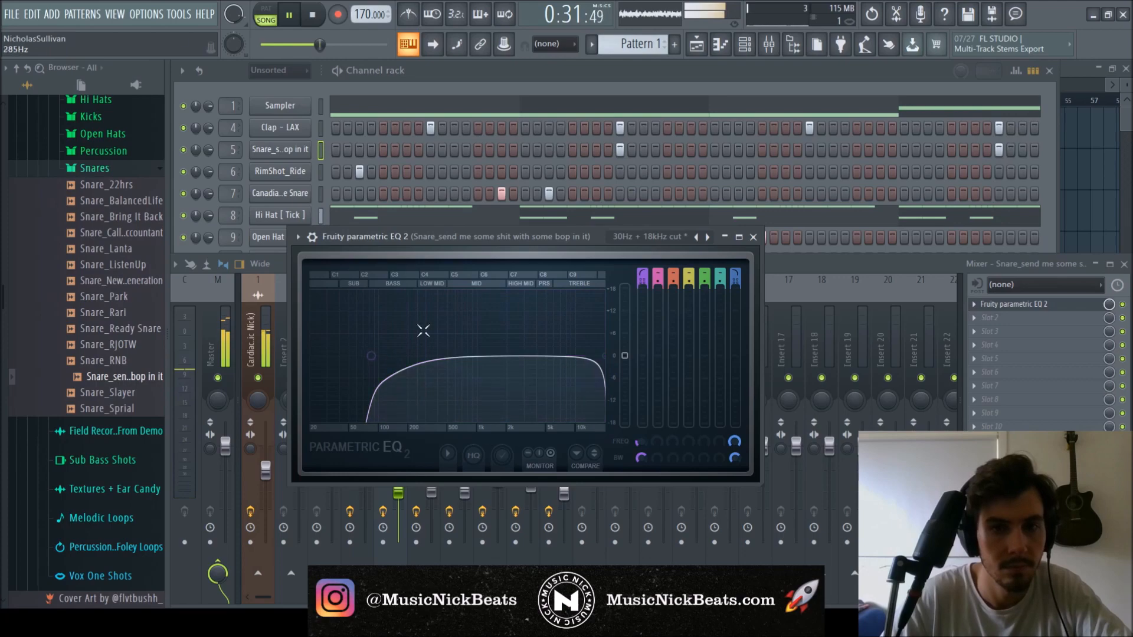
pyautogui.click(754, 237)
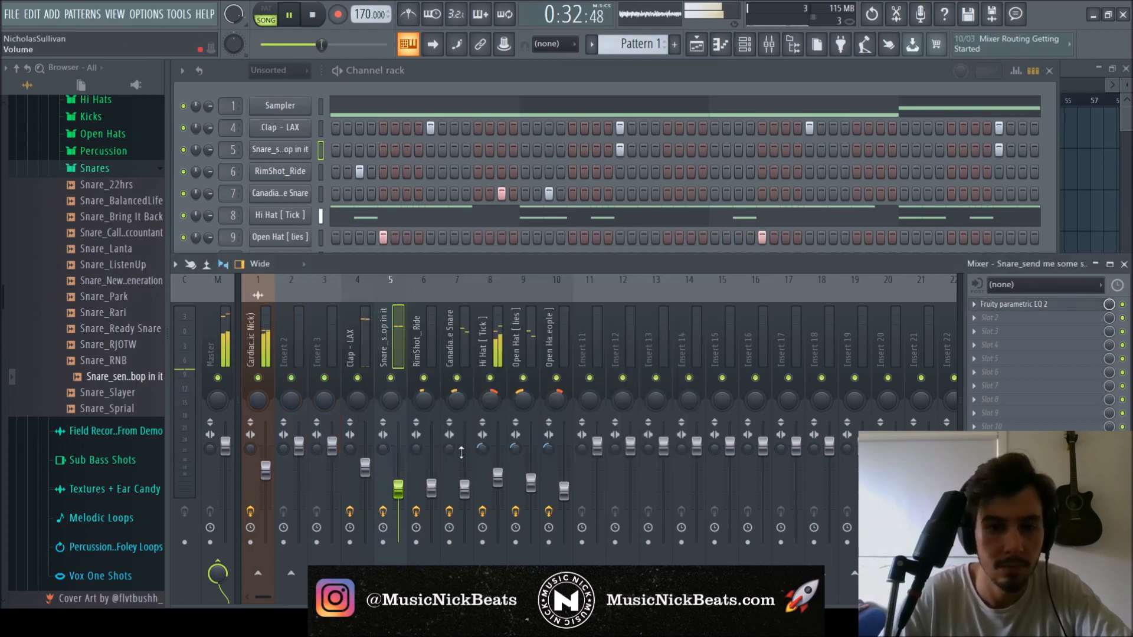
# - Add an extra, quieter clap on beat 2 of bar 8 in the Clap - LAX notes, and collapse the Snares folder
pyautogui.press('space')
pyautogui.rightClick(298, 133)
pyautogui.click(318, 141)
pyautogui.click(764, 271)
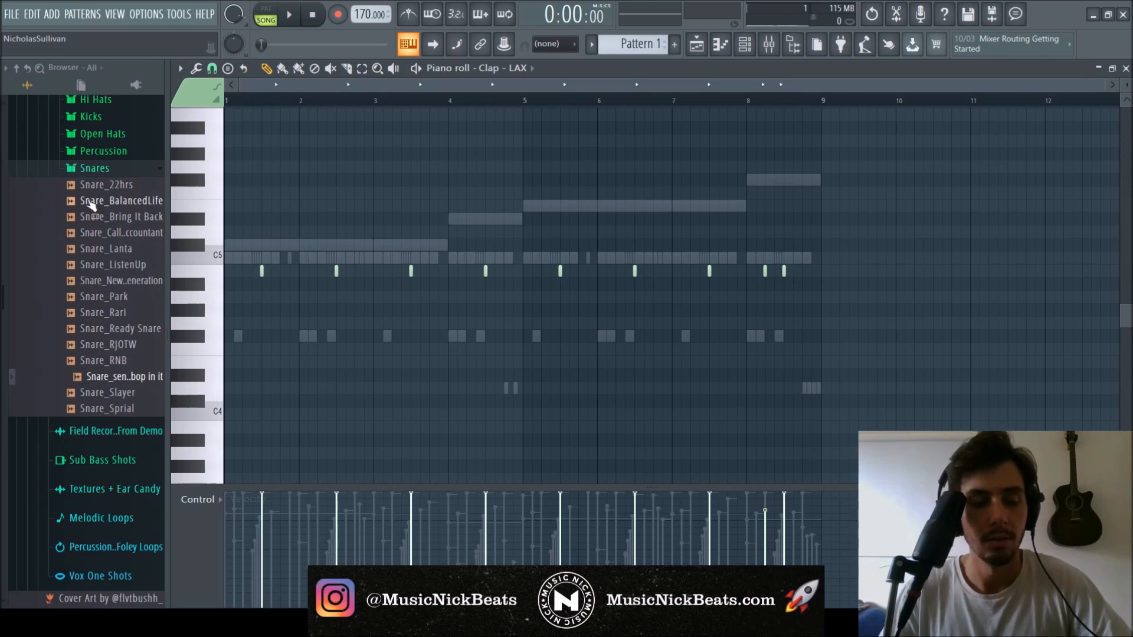
pyautogui.click(137, 168)
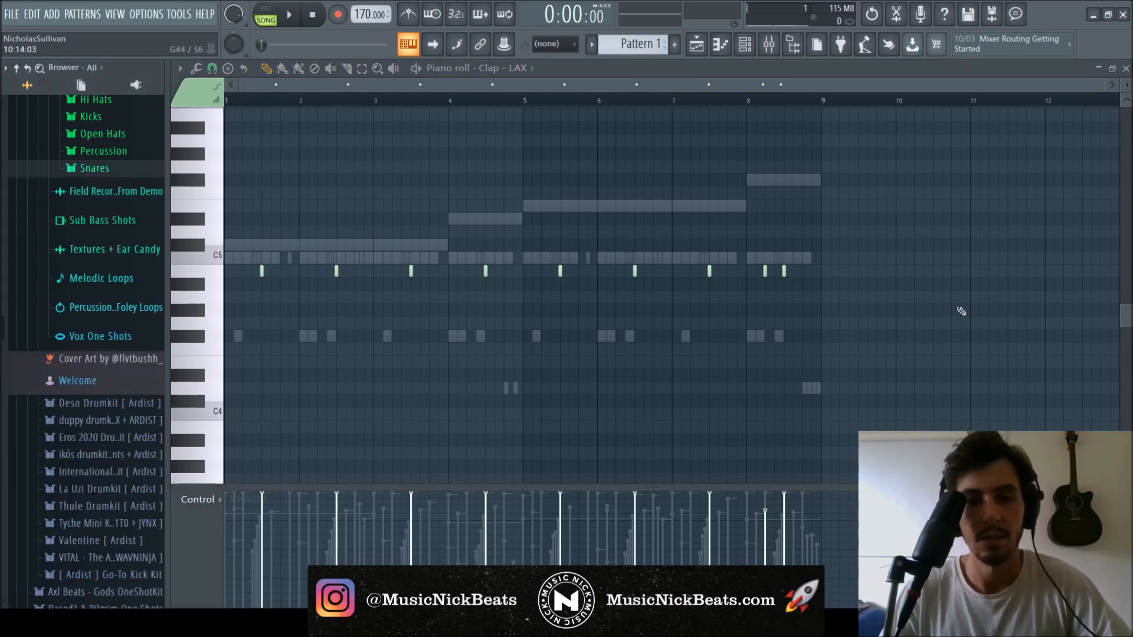
# - Add two extra C5 snare hits on steps 11 and 15 of bar 8 and lower their velocities
pyautogui.click(755, 97)
pyautogui.press('space')
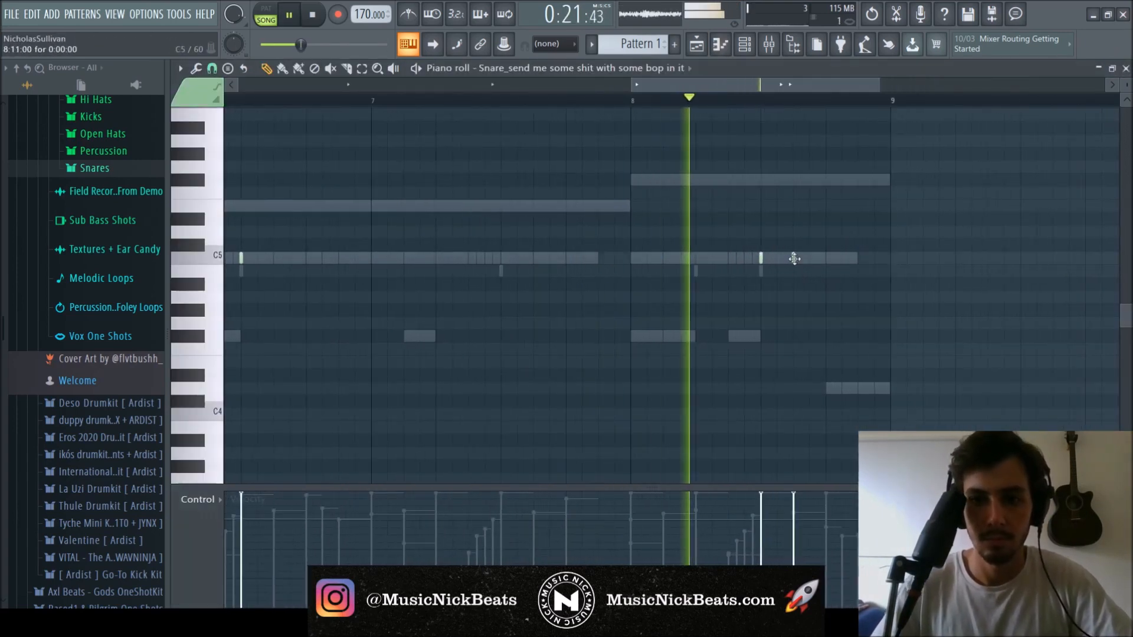
pyautogui.click(798, 531)
pyautogui.click(858, 512)
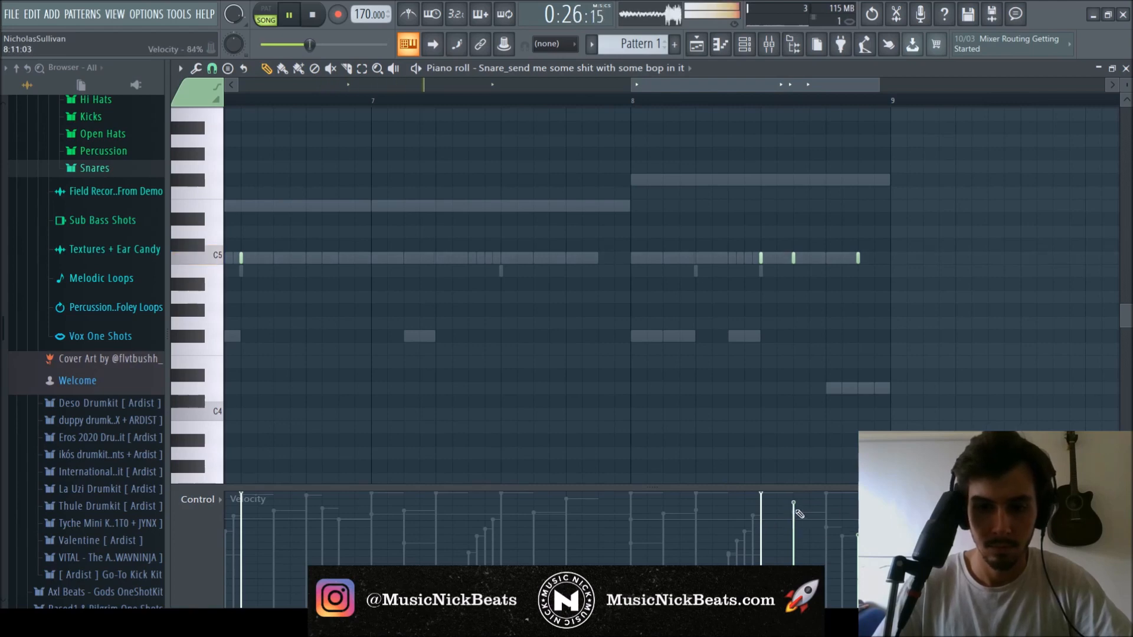
pyautogui.click(1126, 68)
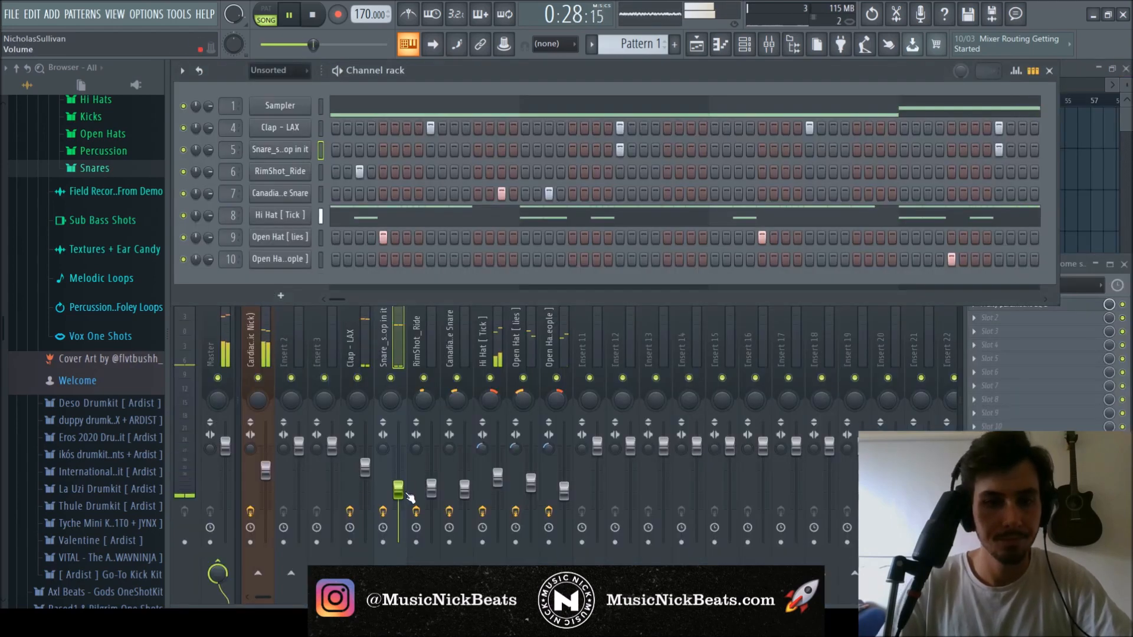
pyautogui.click(403, 487)
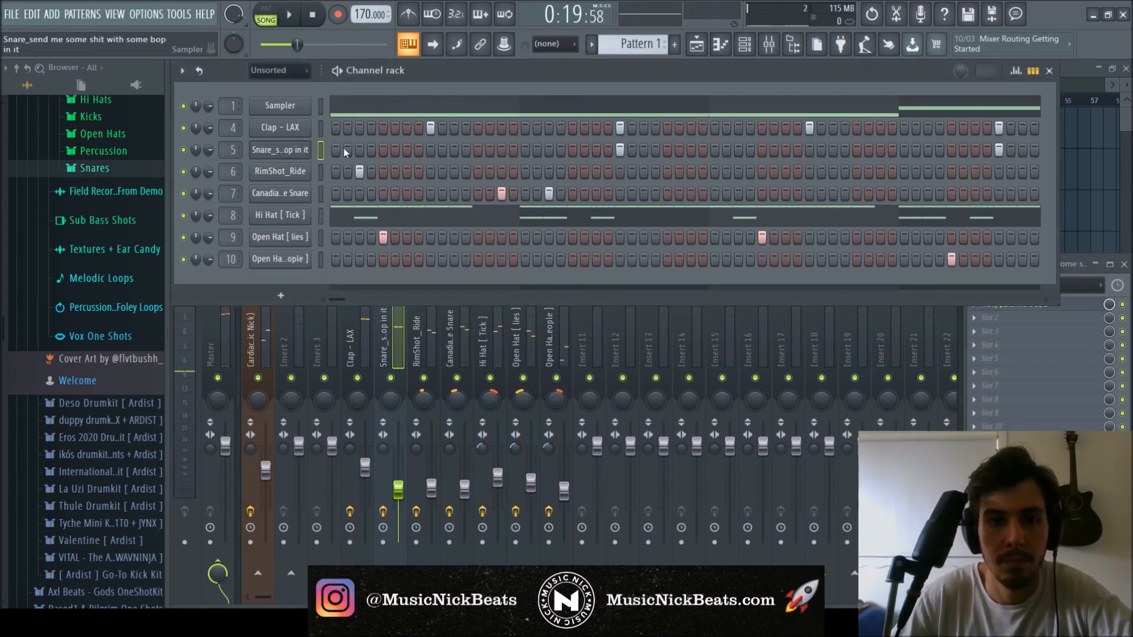
# - Review the snare notes during playback and fine-tune the velocities of the two extra hits closing bar 8
pyautogui.press('F7')
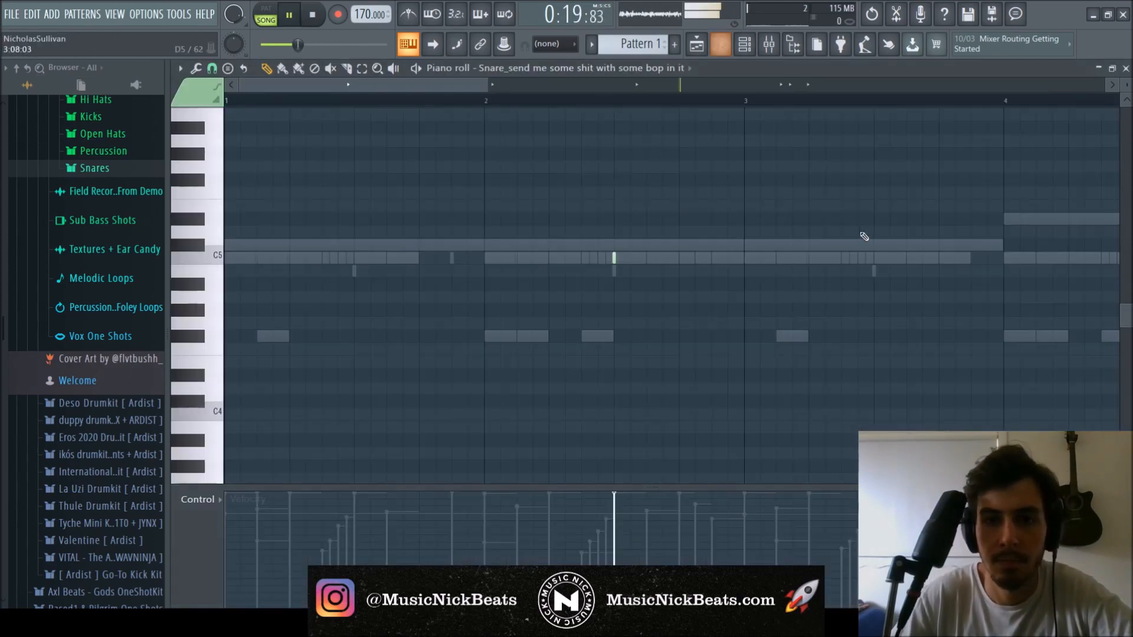
pyautogui.scroll(-8, 865, 236)
pyautogui.scroll(8, 873, 226)
pyautogui.scroll(-5, 865, 220)
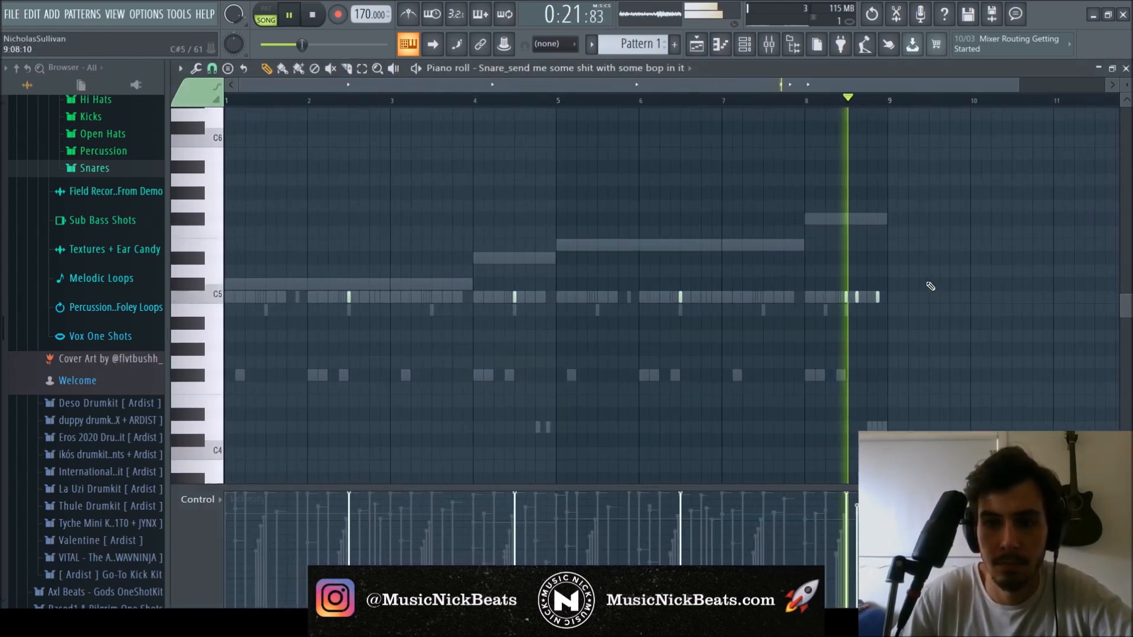
pyautogui.scroll(-1, 931, 286)
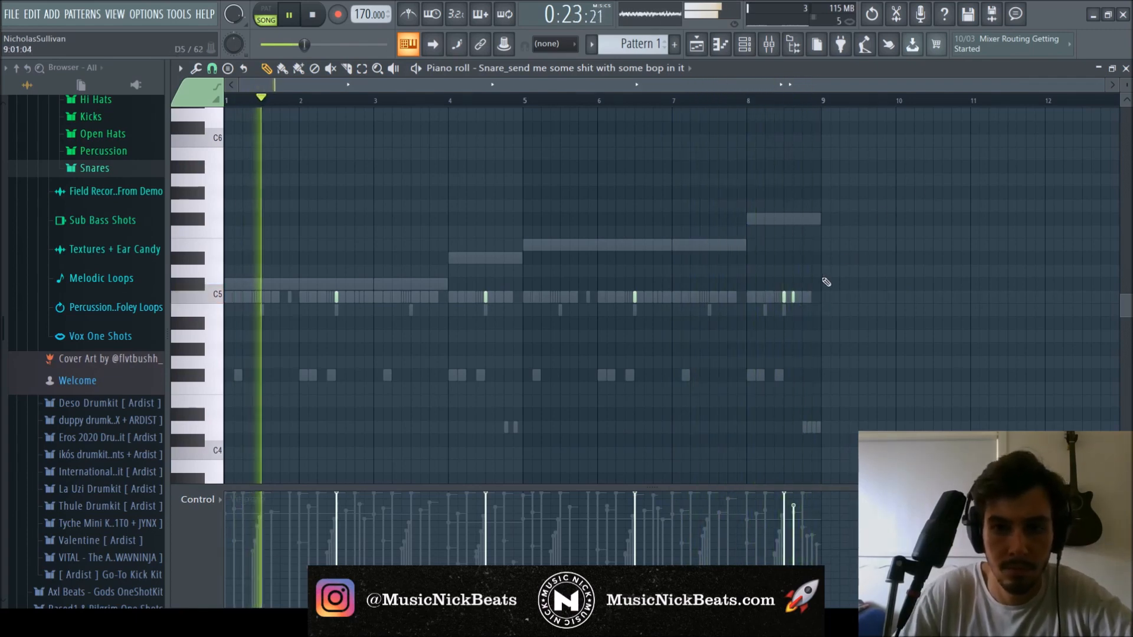
pyautogui.scroll(2, 826, 282)
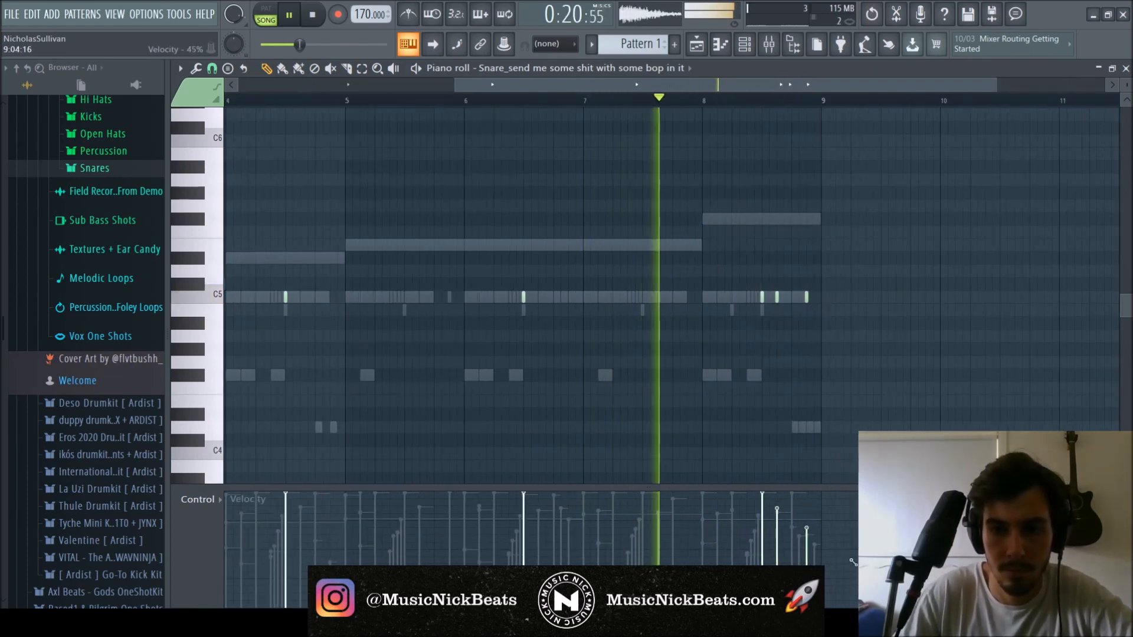
pyautogui.click(1126, 69)
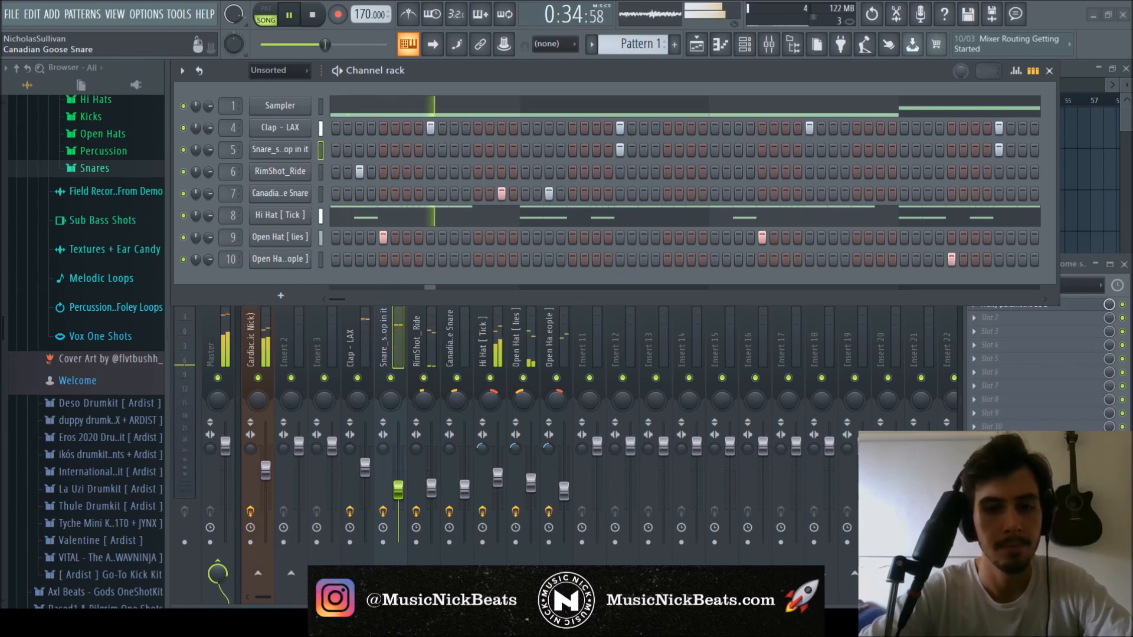
# - Open the Loud subfolder of 808s in the Bootleg Ardist Kit and audition an 808 sample over the playing beat
pyautogui.press('space')
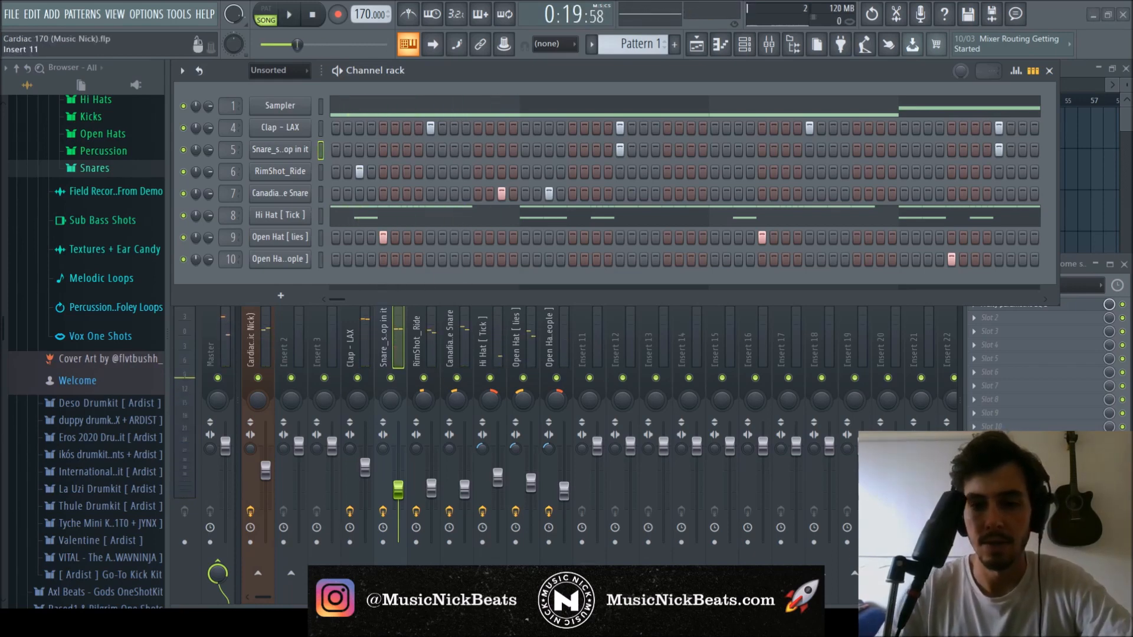
pyautogui.scroll(5, 23, 304)
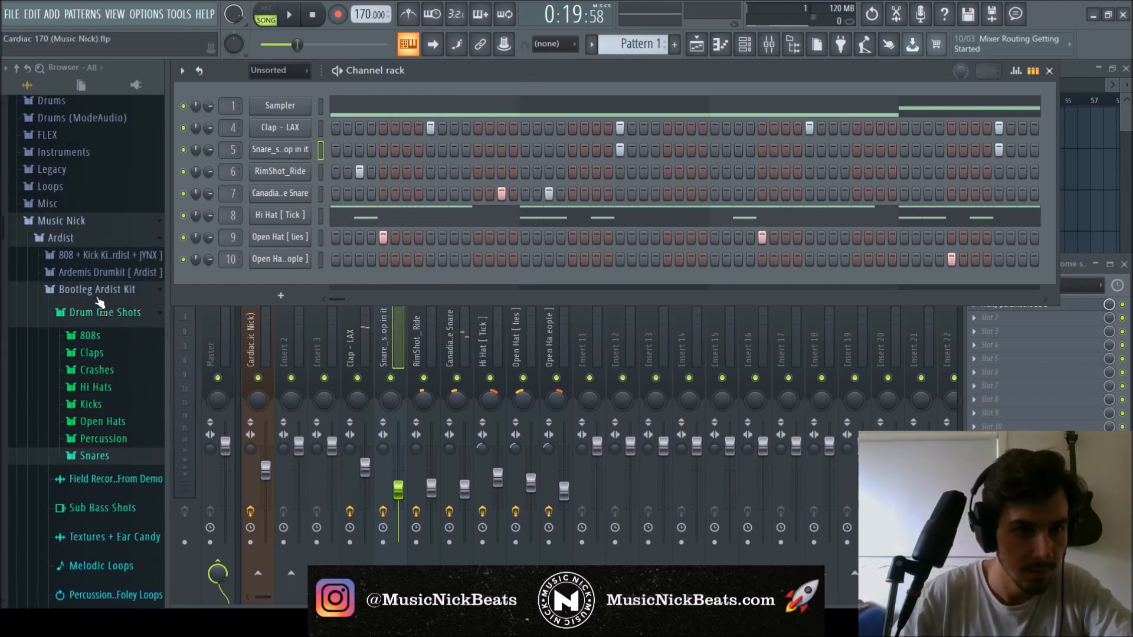
pyautogui.click(97, 313)
pyautogui.click(97, 313)
pyautogui.click(90, 331)
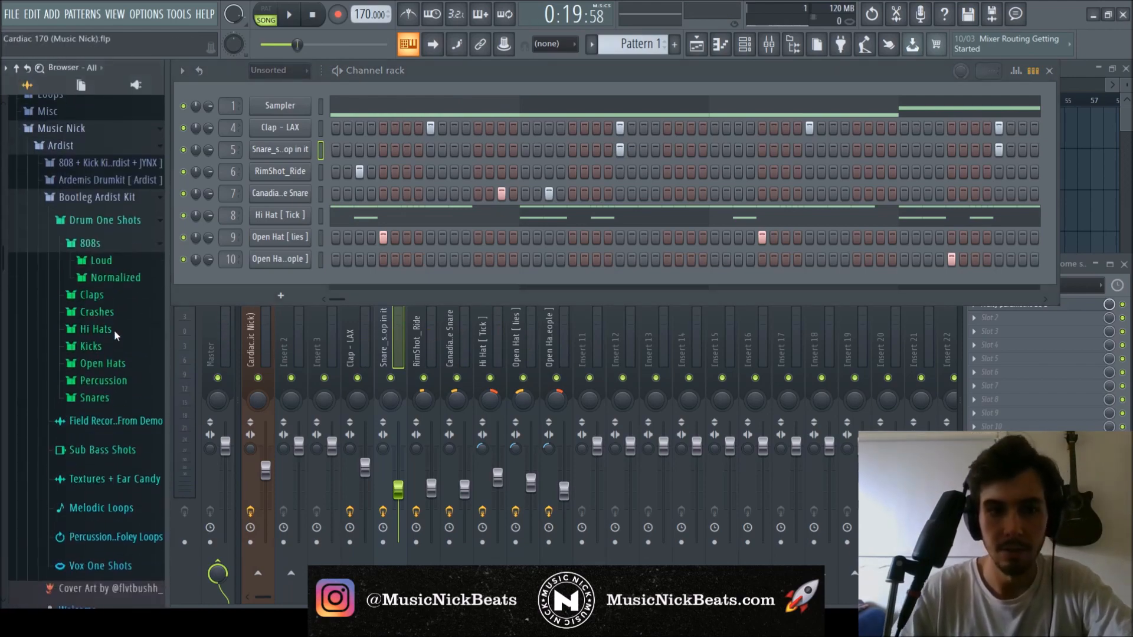
pyautogui.click(100, 256)
pyautogui.press('space')
pyautogui.scroll(-3, 112, 436)
pyautogui.click(126, 356)
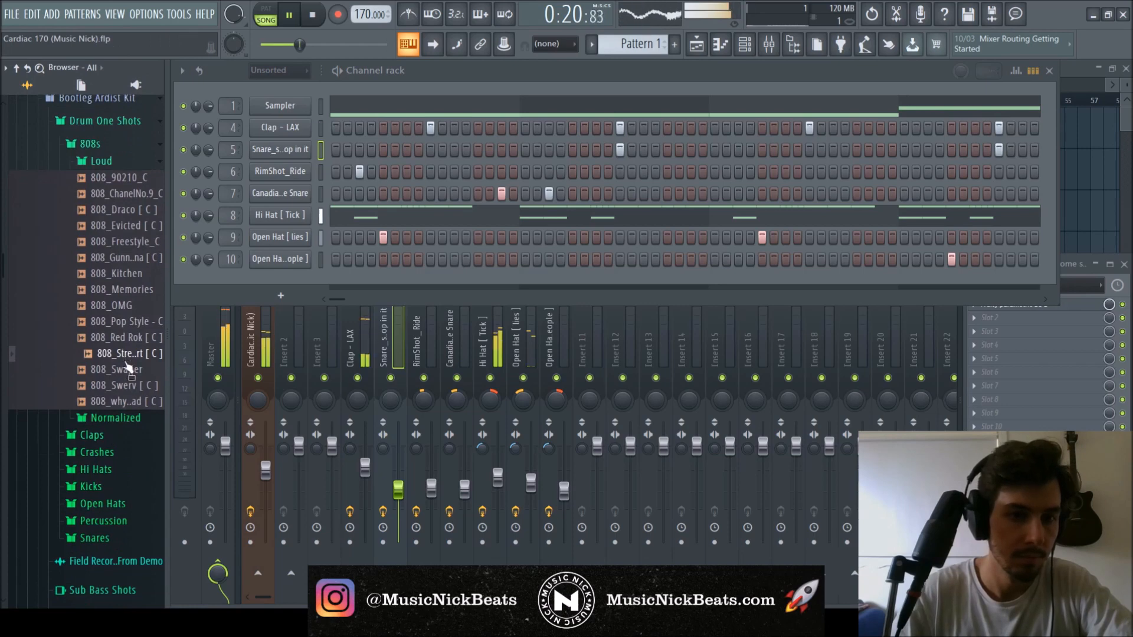
# - Add the 808_Red Rok [ C ] sample as a new channel routed to mixer track 11, and lower that track's fader
pyautogui.click(128, 338)
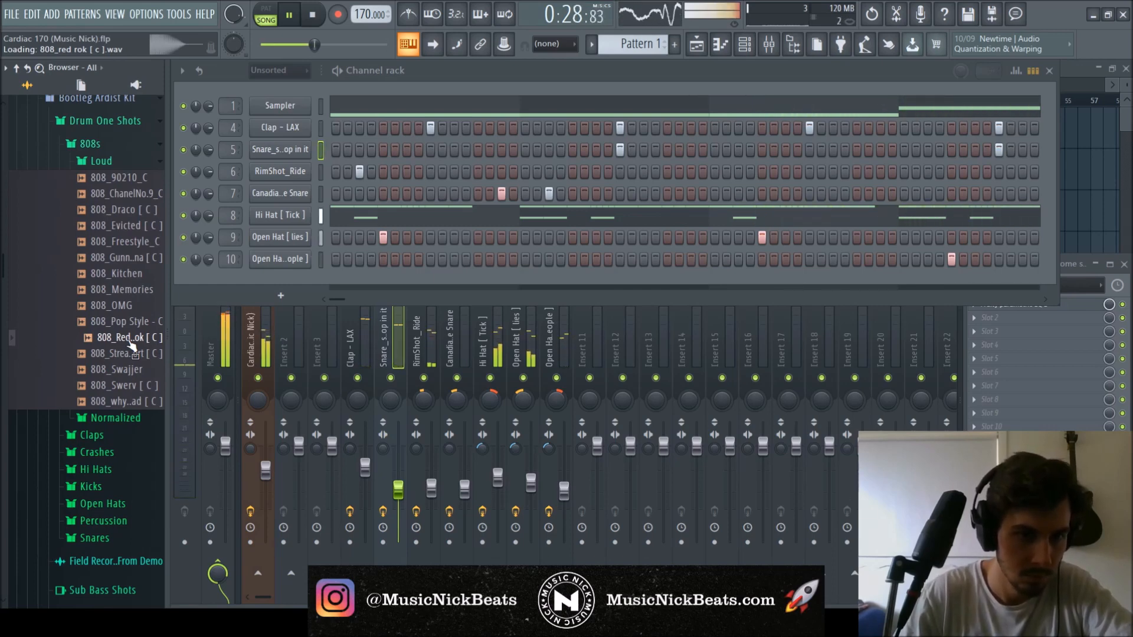
pyautogui.moveTo(129, 343); pyautogui.dragTo(300, 285)
pyautogui.press('space')
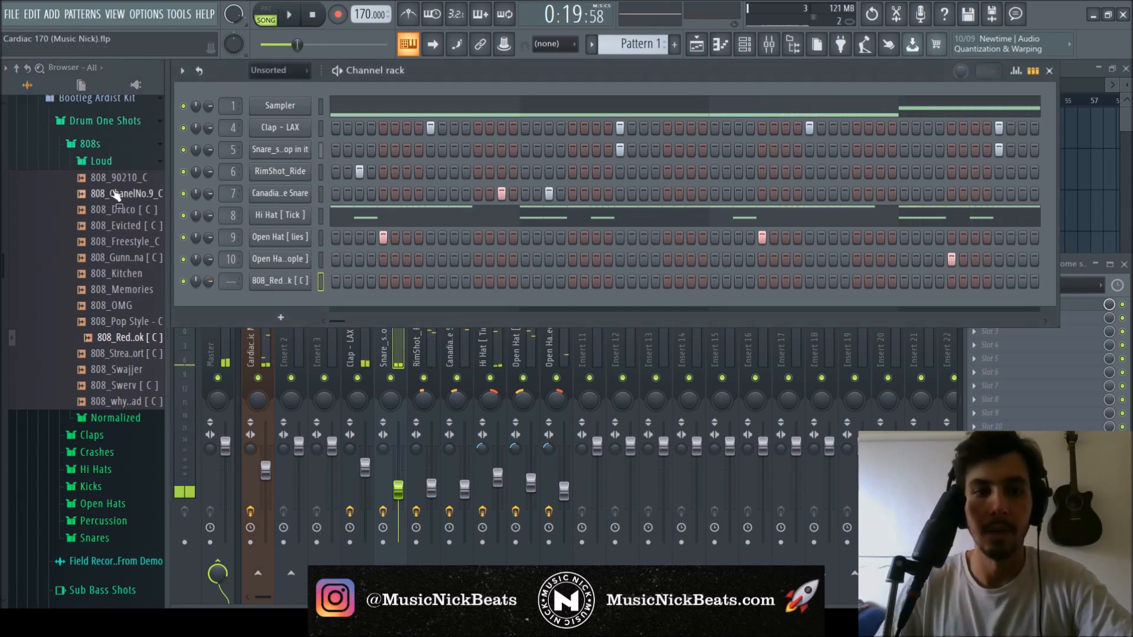
pyautogui.click(117, 164)
pyautogui.click(109, 123)
pyautogui.moveTo(607, 455); pyautogui.dragTo(607, 481)
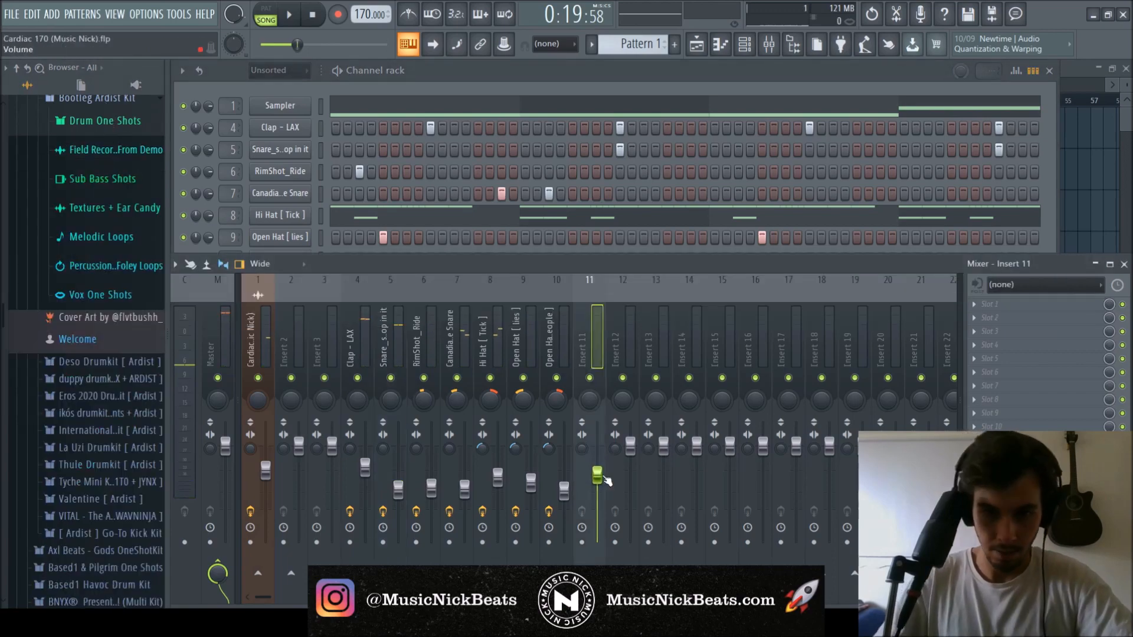
pyautogui.click(417, 121)
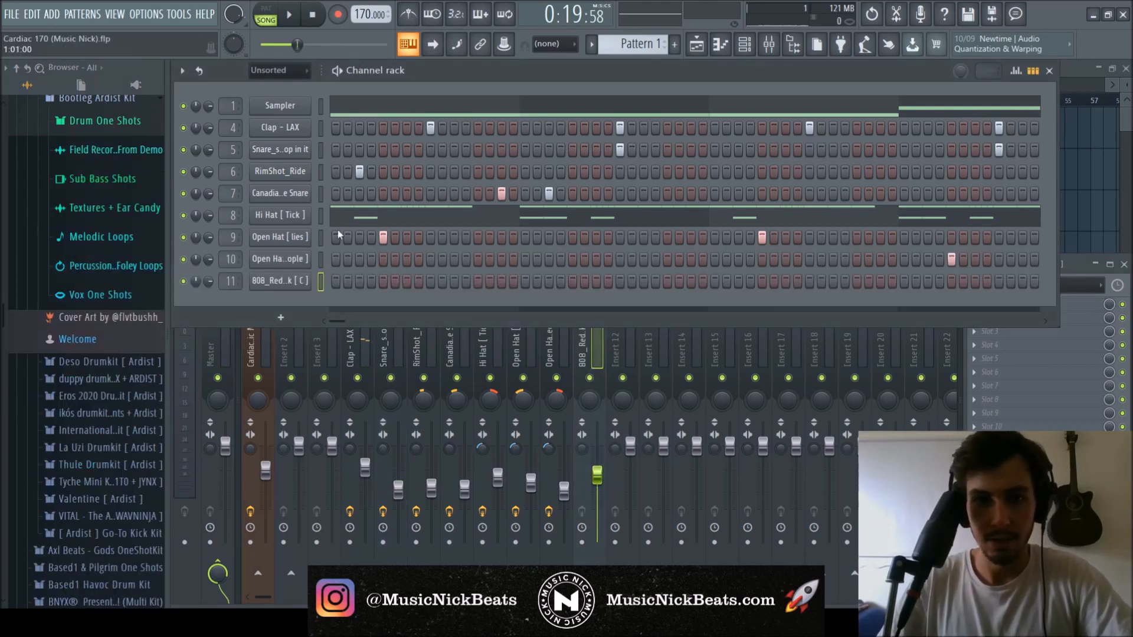
# - Trim the 808 sample's silent tail and shape its volume envelope with a long hold and no attack, decay or sustain
pyautogui.click(299, 282)
pyautogui.click(454, 333)
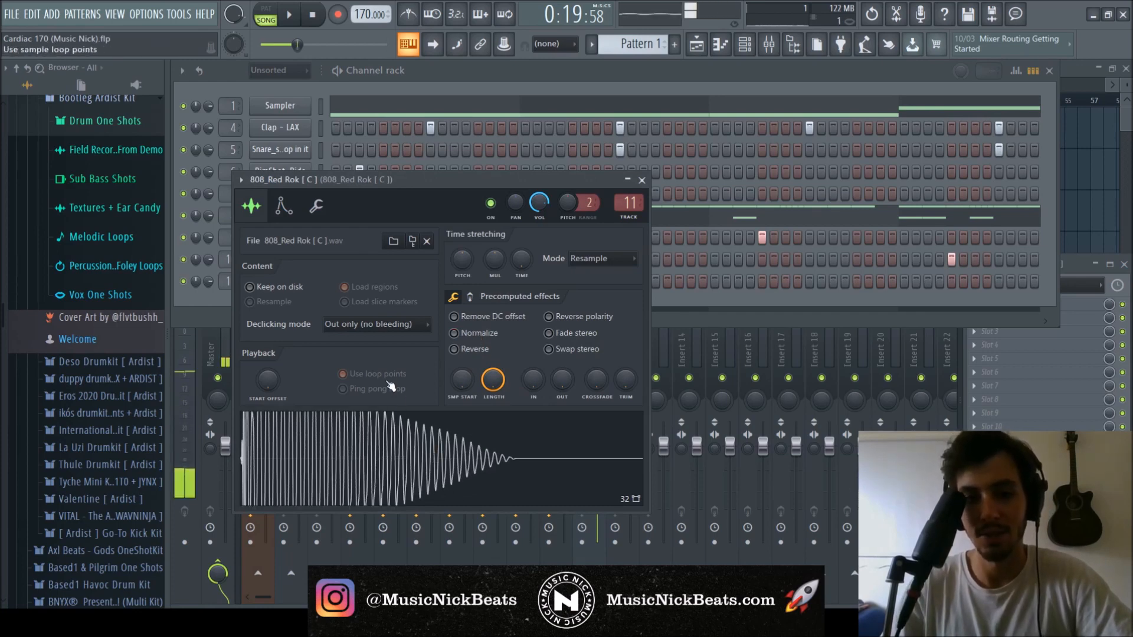
pyautogui.moveTo(626, 379); pyautogui.dragTo(593, 281)
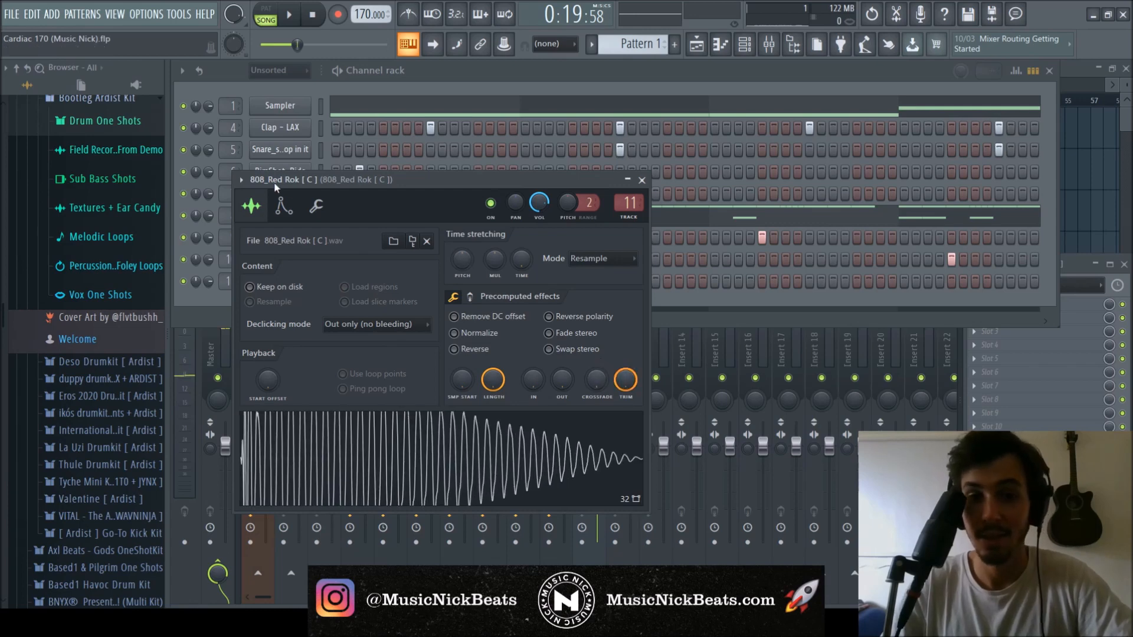
pyautogui.click(316, 205)
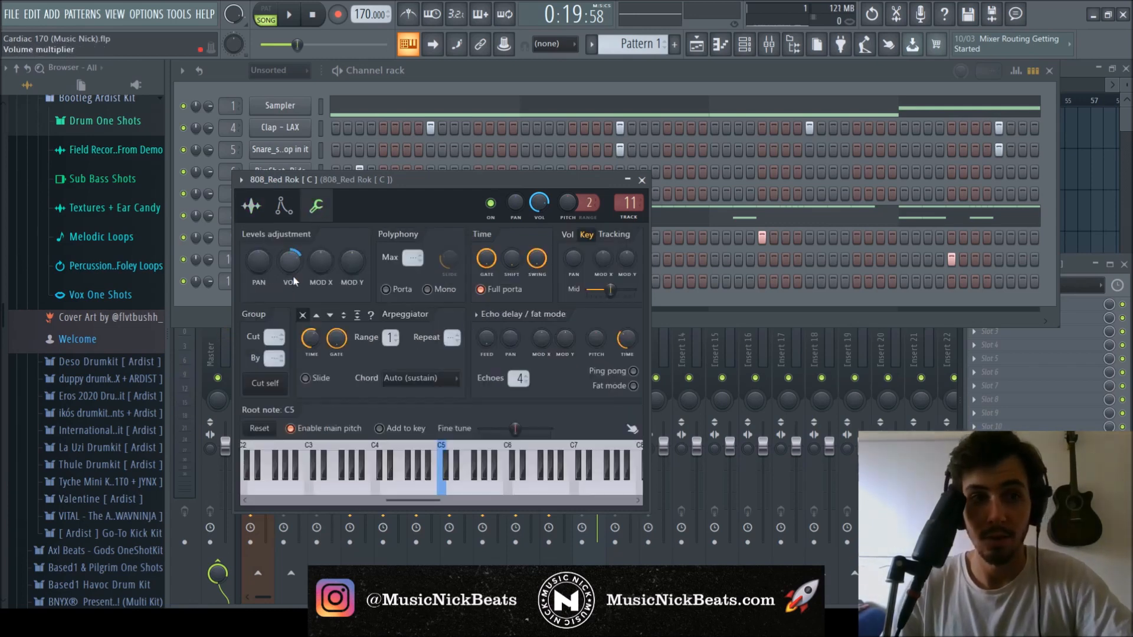
pyautogui.click(284, 206)
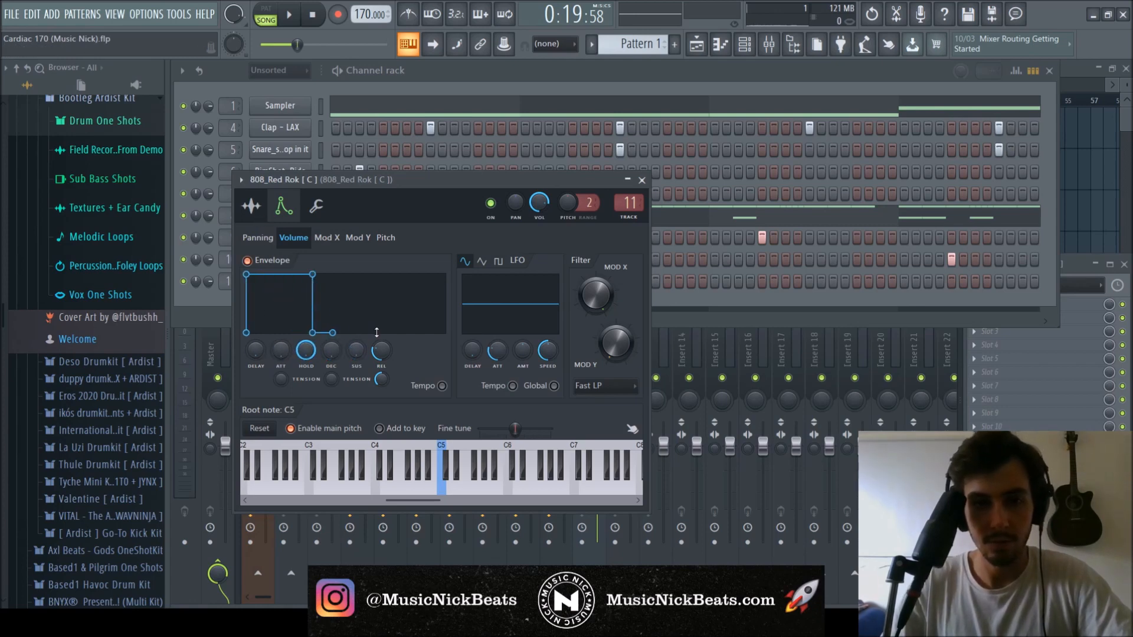
pyautogui.click(250, 206)
pyautogui.click(643, 180)
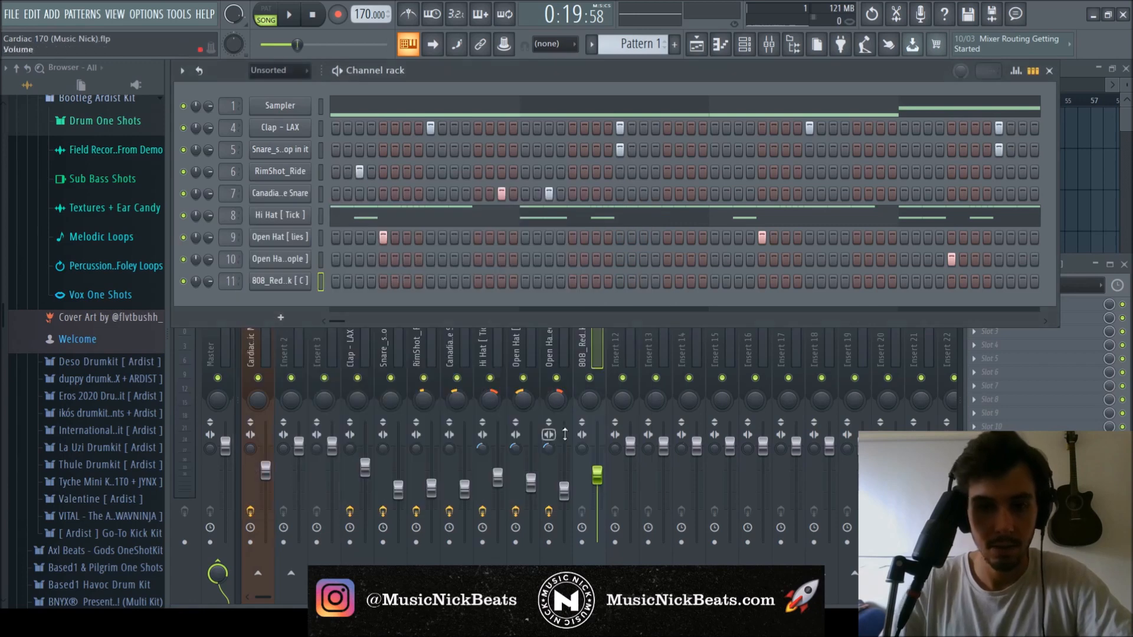
# - Add an 808 note at the start of bar 1 and move it to C#5 to match the bass line
pyautogui.click(337, 281)
pyautogui.press('F7')
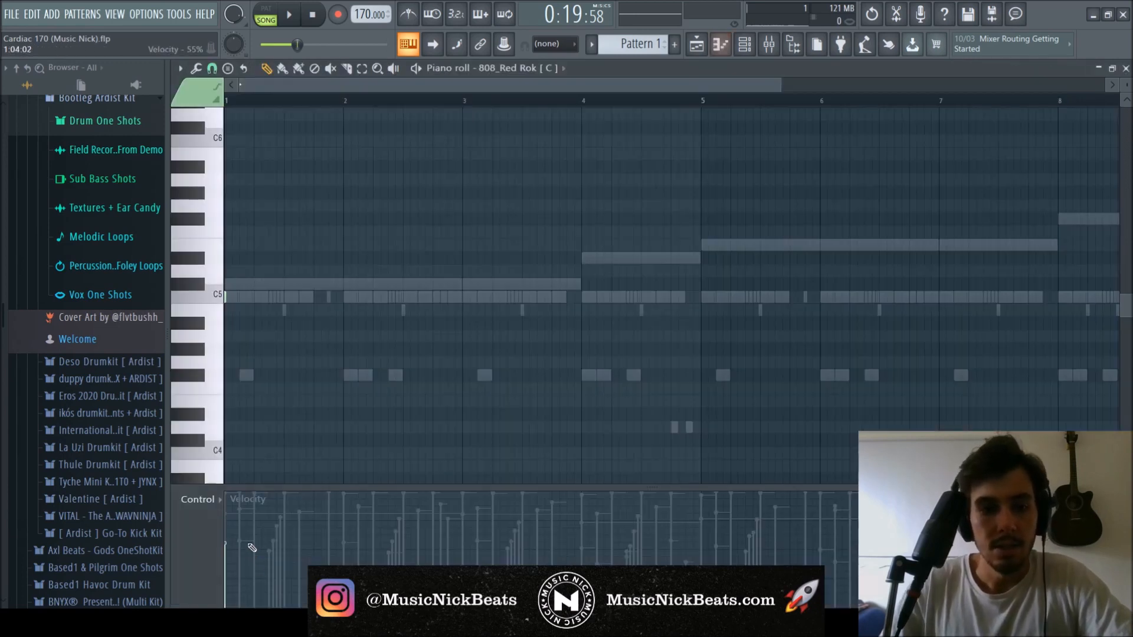
pyautogui.moveTo(227, 300)
pyautogui.mouseDown()
pyautogui.moveTo(228, 271)
pyautogui.moveTo(231, 286)
pyautogui.mouseUp()
pyautogui.press('F6')
# - Lower the 808's mixer fader further while listening to its level against the beat
pyautogui.press('F9')
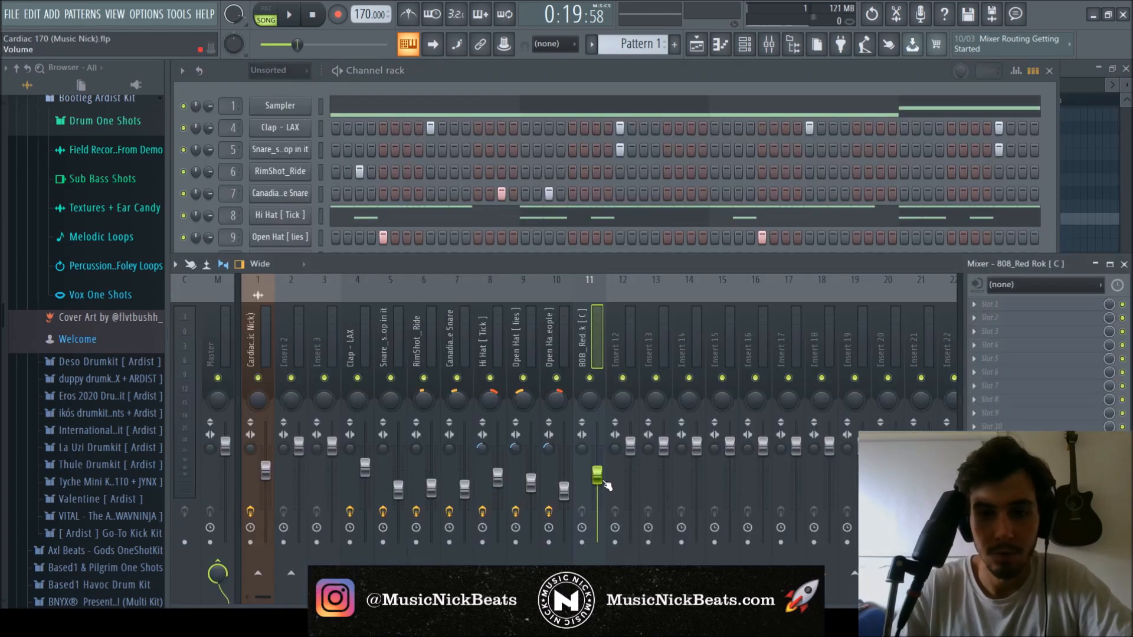
pyautogui.press('space')
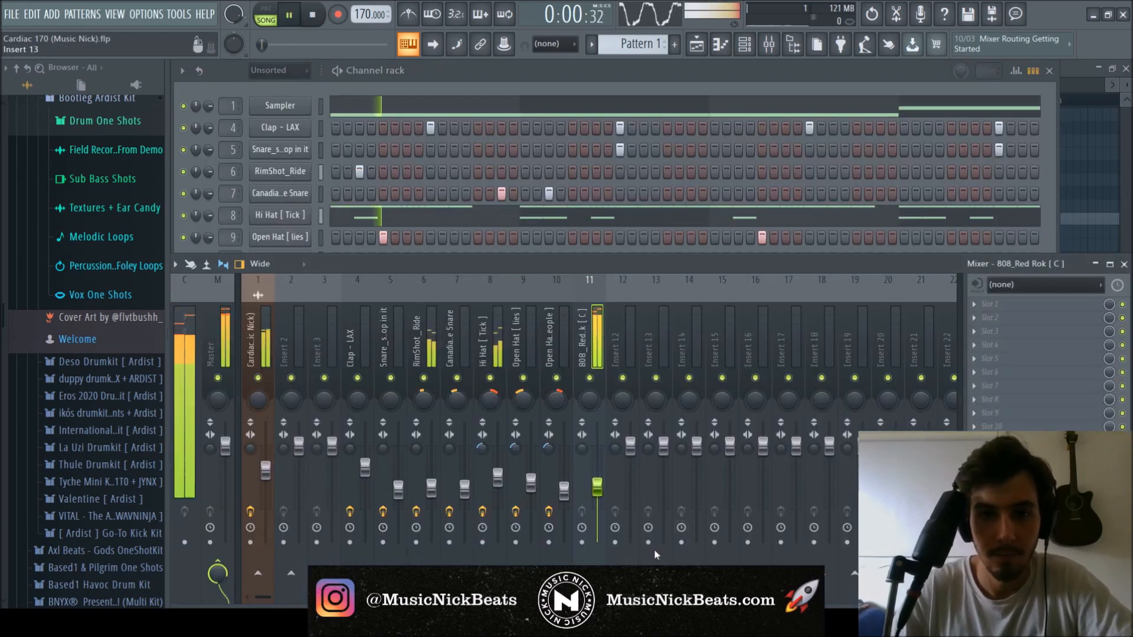
pyautogui.moveTo(598, 487); pyautogui.dragTo(597, 499)
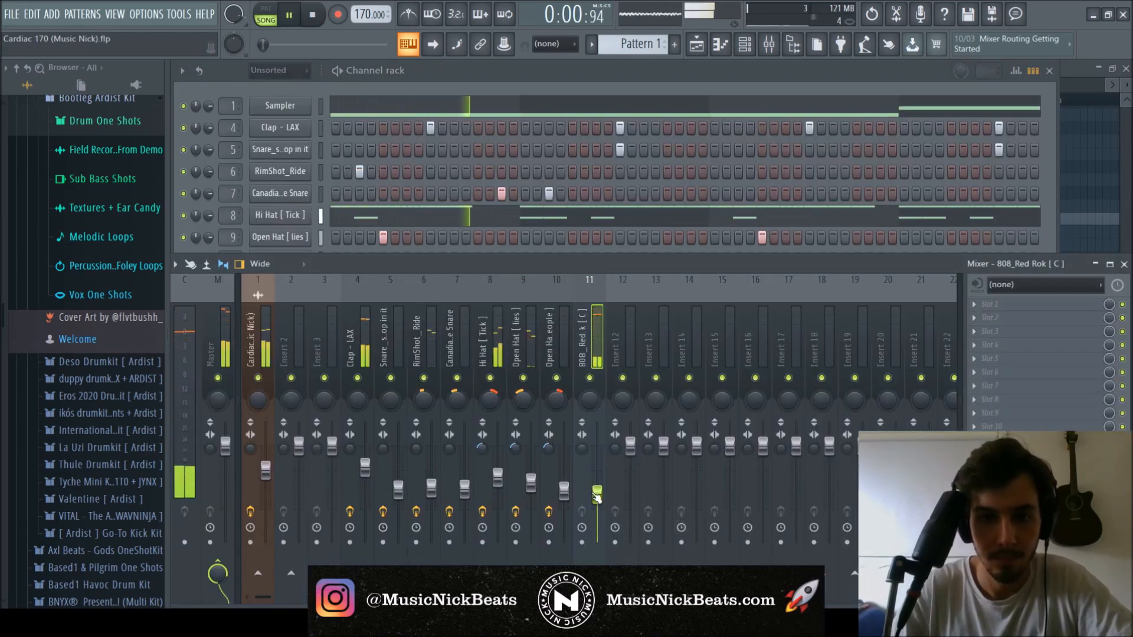
pyautogui.press('space')
pyautogui.moveTo(416, 64); pyautogui.dragTo(423, 73)
pyautogui.click(382, 294)
pyautogui.press('space')
pyautogui.press('space')
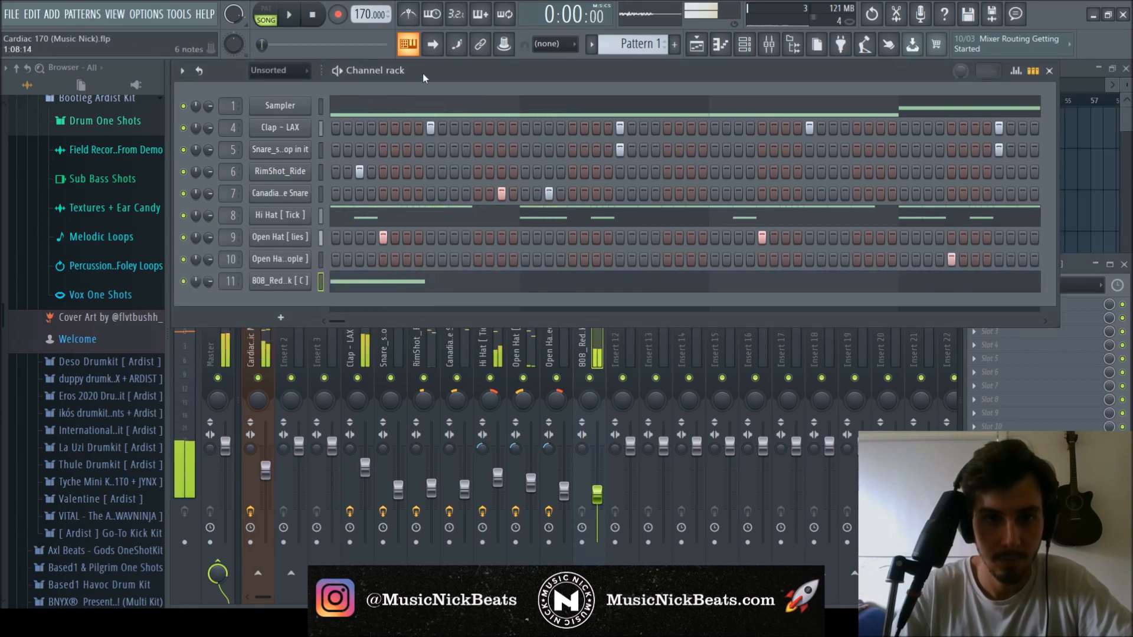
# - Lengthen the first 808 note to 12 steps and try a second C#5 note directly after it
pyautogui.click(419, 283)
pyautogui.press('space')
pyautogui.moveTo(282, 284); pyautogui.dragTo(313, 284)
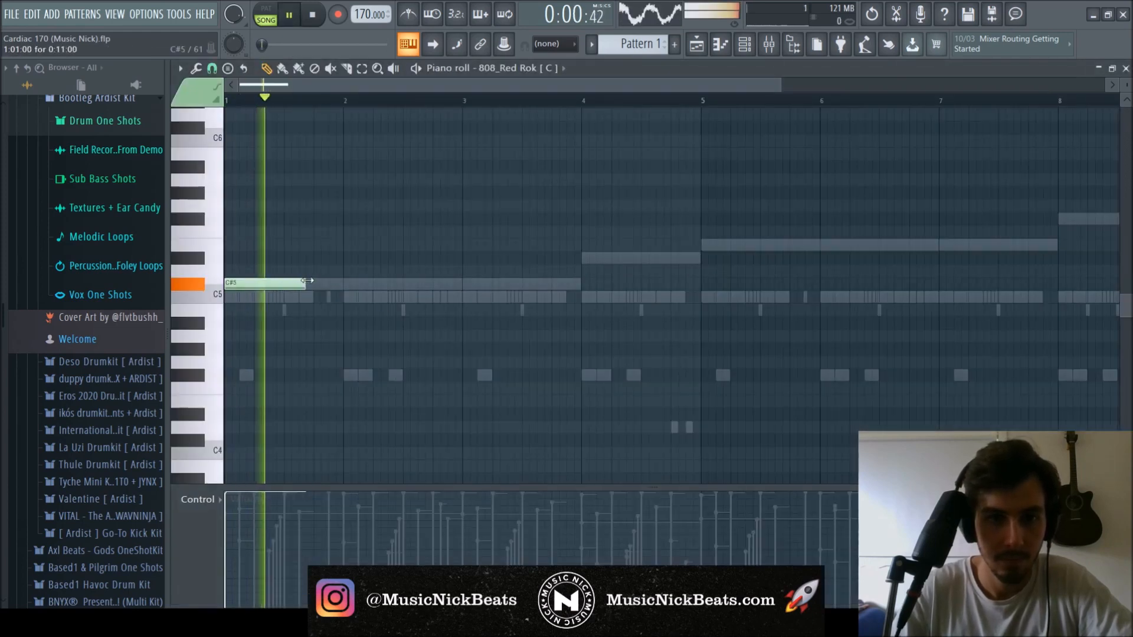
pyautogui.click(321, 284)
pyautogui.press('space')
pyautogui.press('space')
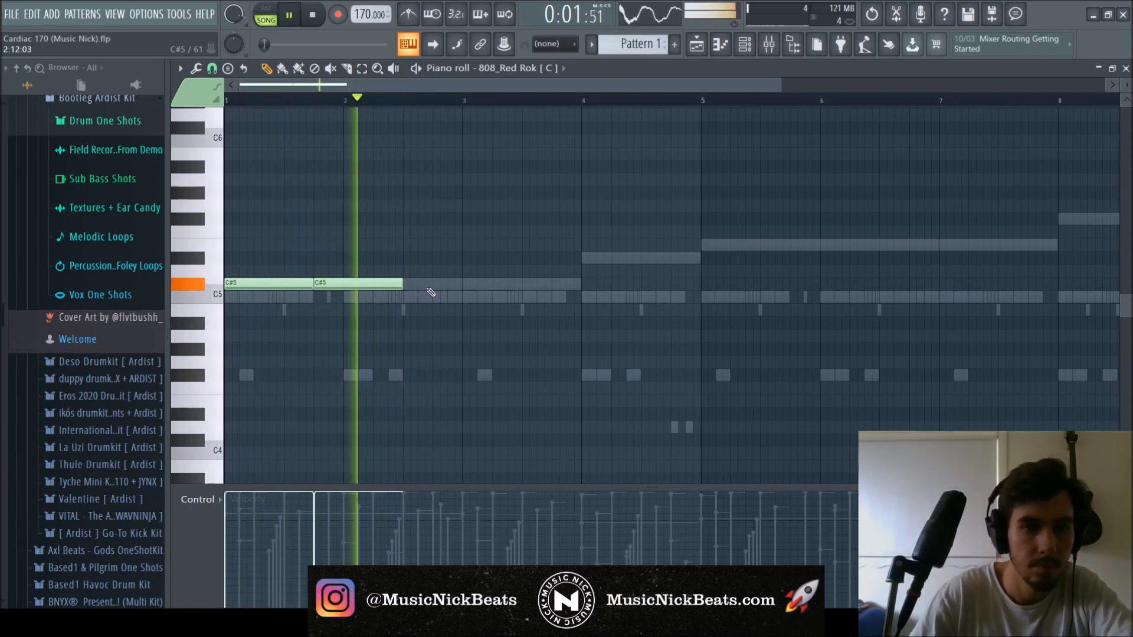
pyautogui.press('space')
pyautogui.press('space')
pyautogui.keyDown('ctrl'); pyautogui.scroll(-2, 413, 286); pyautogui.keyUp('ctrl')
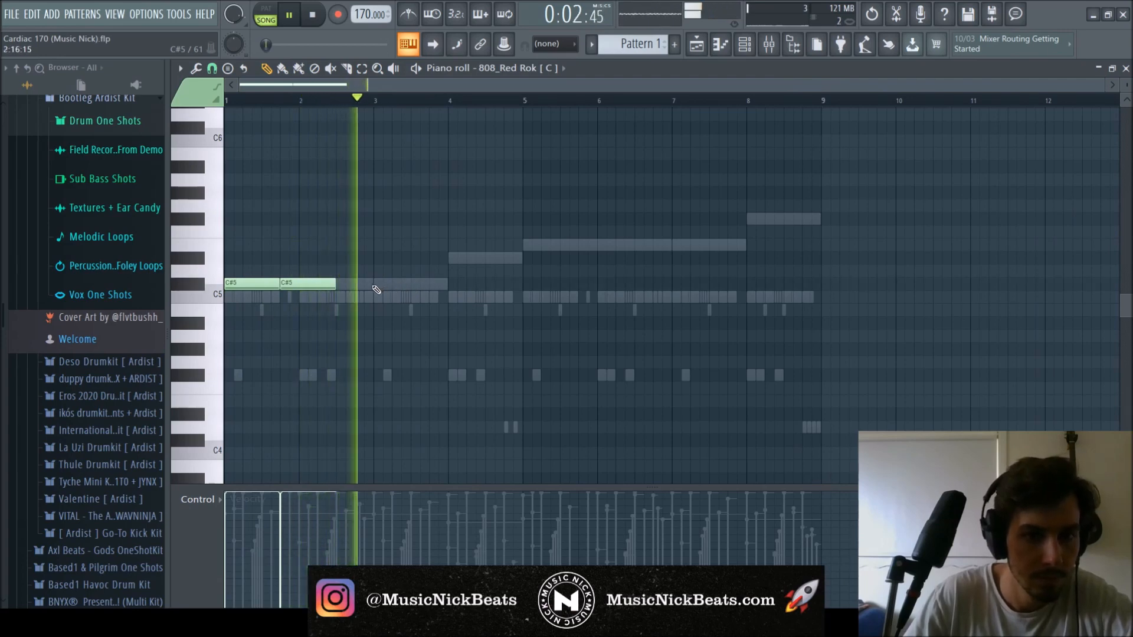
# - Add an 808 C#5 note at the start of bar 3 and a D#5 note on beat 2 of bar 4
pyautogui.click(381, 284)
pyautogui.click(451, 257)
pyautogui.press('space')
pyautogui.rightClick(475, 260)
pyautogui.click(474, 259)
pyautogui.press('space')
# - Delete the second C#5 note and extend the C#5 notes in bars 1 and 3 to one full bar each
pyautogui.rightClick(309, 285)
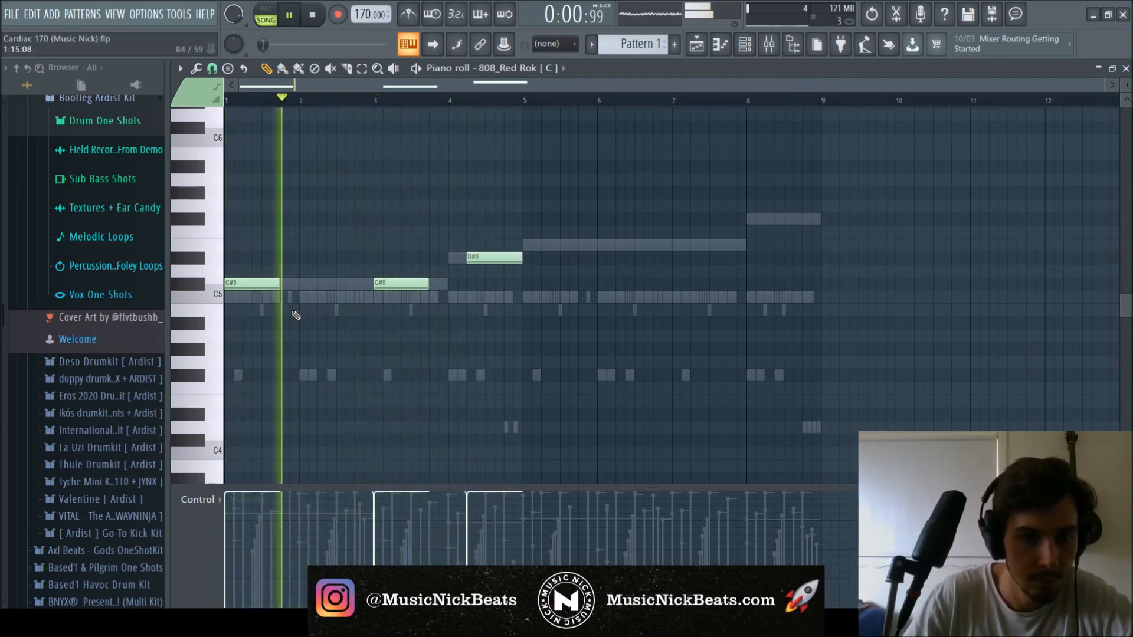
pyautogui.moveTo(278, 284); pyautogui.dragTo(296, 284)
pyautogui.moveTo(426, 281); pyautogui.dragTo(447, 282)
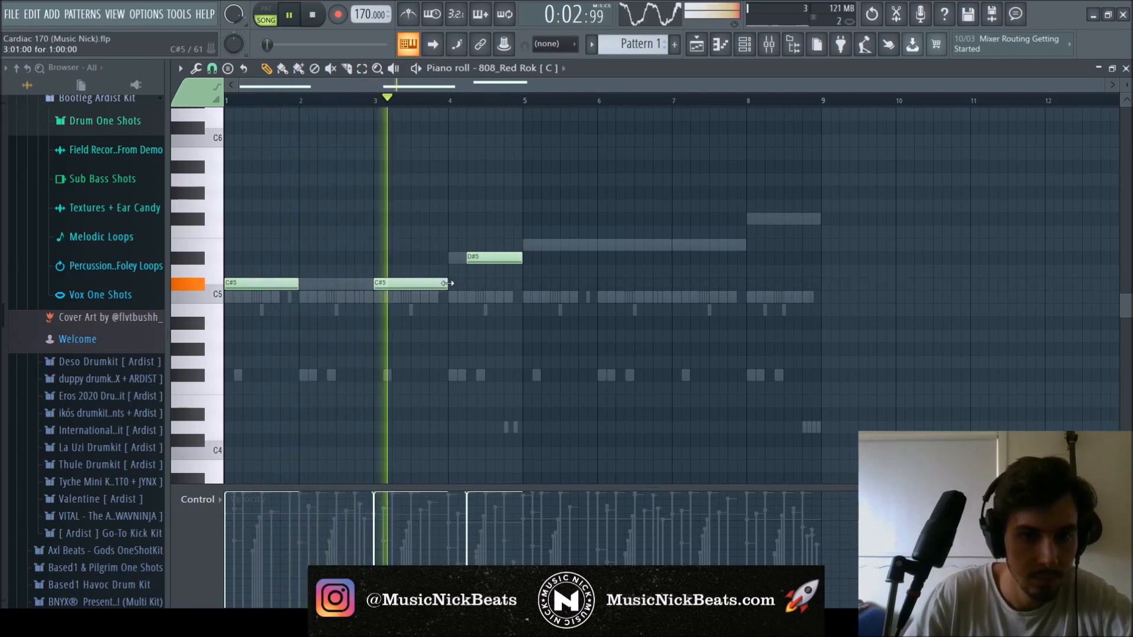
# - Shorten the D#5 note in bar 4 to 8 steps and add a 4-step D#5 note on beat 4
pyautogui.moveTo(519, 263); pyautogui.dragTo(485, 262)
pyautogui.click(509, 258)
pyautogui.press('space')
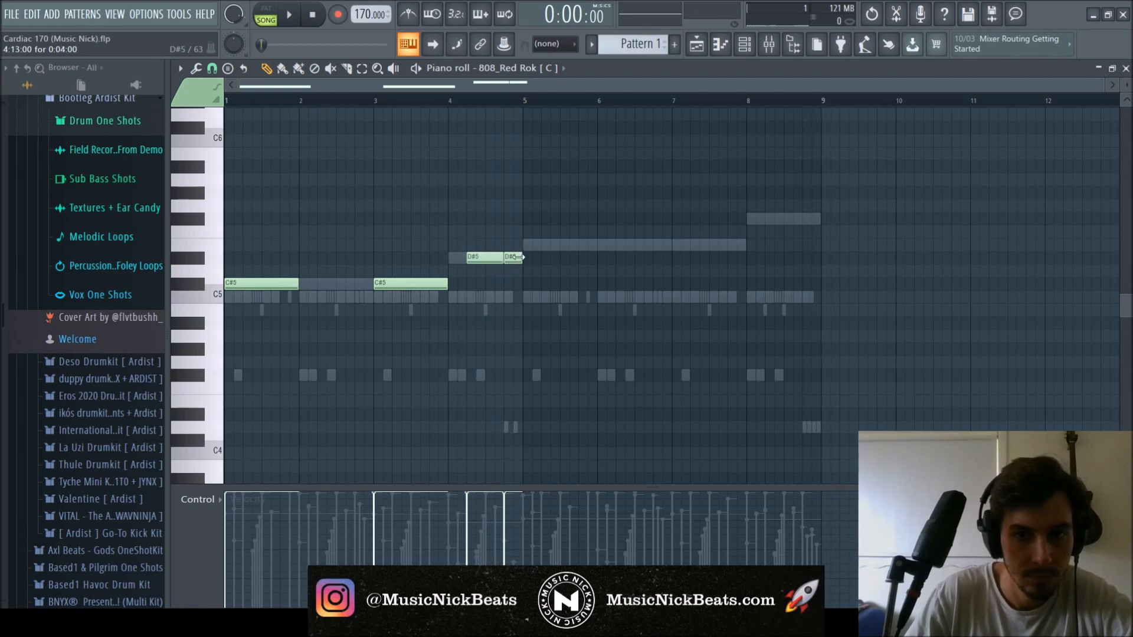
# - Add two back-to-back E5 notes filling bar 5 and a 12-step E5 note from beat 2 of bar 6
pyautogui.click(525, 247)
pyautogui.press('space')
pyautogui.click(452, 102)
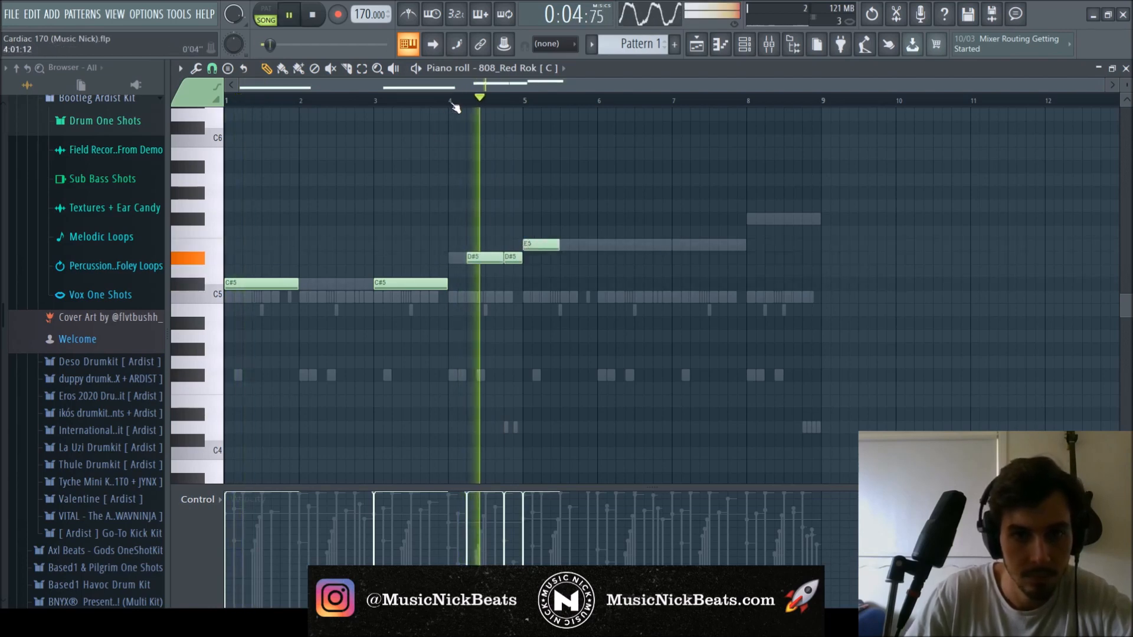
pyautogui.moveTo(559, 244); pyautogui.dragTo(670, 243)
pyautogui.click(564, 244)
pyautogui.click(615, 245)
pyautogui.press('space')
pyautogui.press('space')
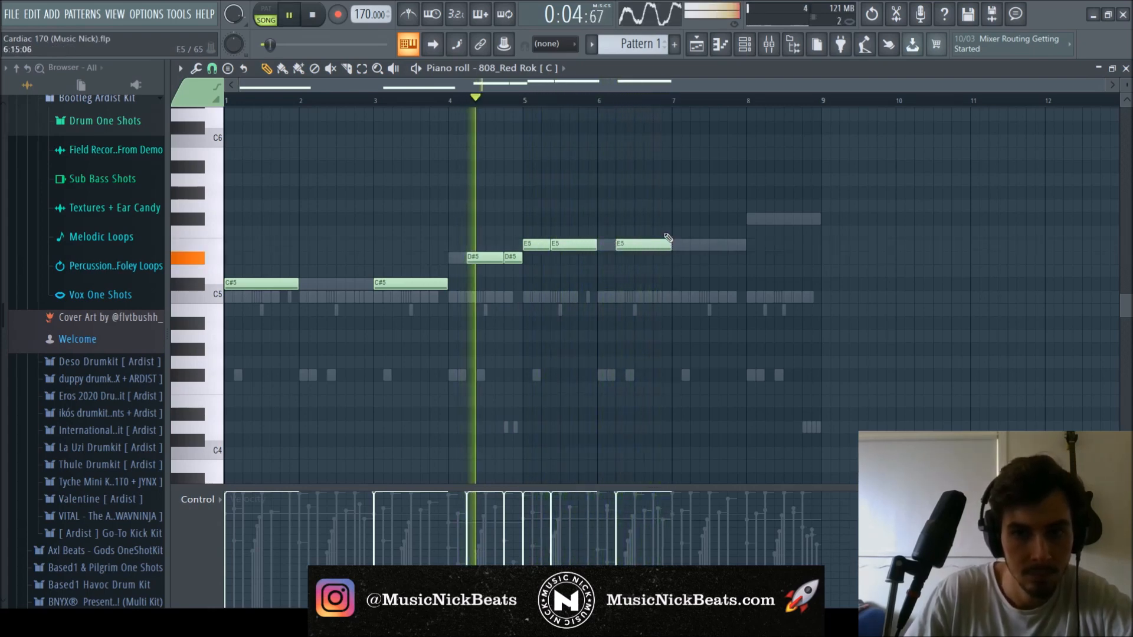
# - Copy the pair of E5 notes from bar 5 so they fill bar 7
pyautogui.click(540, 219)
pyautogui.rightClick(576, 221)
pyautogui.keyDown('shift'); pyautogui.moveTo(540, 248); pyautogui.dragTo(690, 247); pyautogui.keyUp('shift')
pyautogui.keyDown('ctrl'); pyautogui.click(692, 229); pyautogui.keyUp('ctrl')
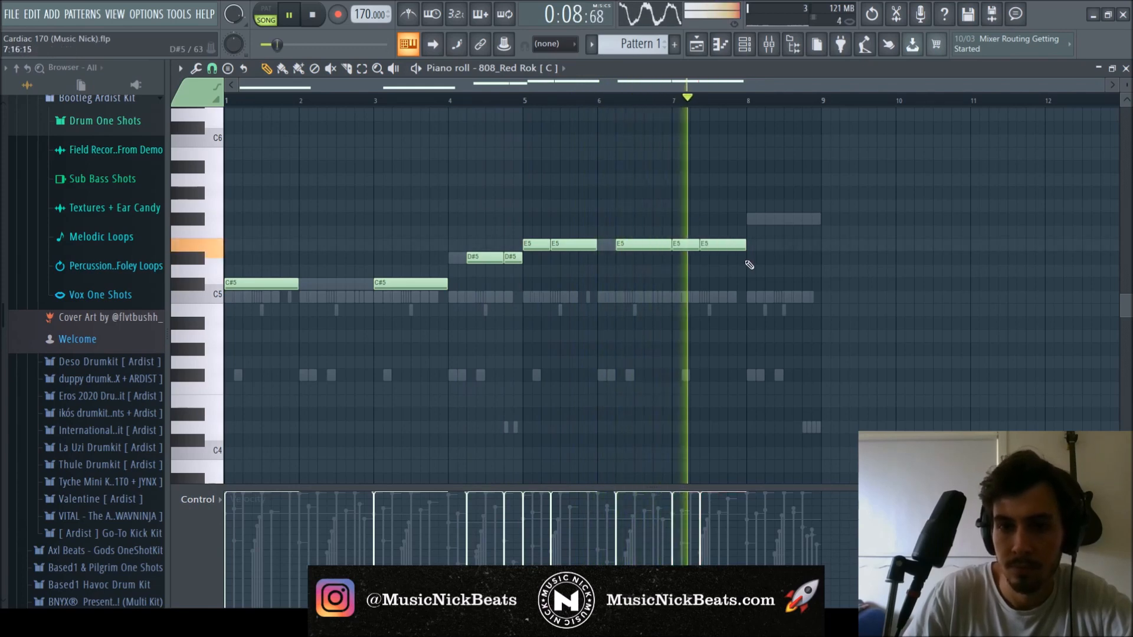
pyautogui.click(787, 219)
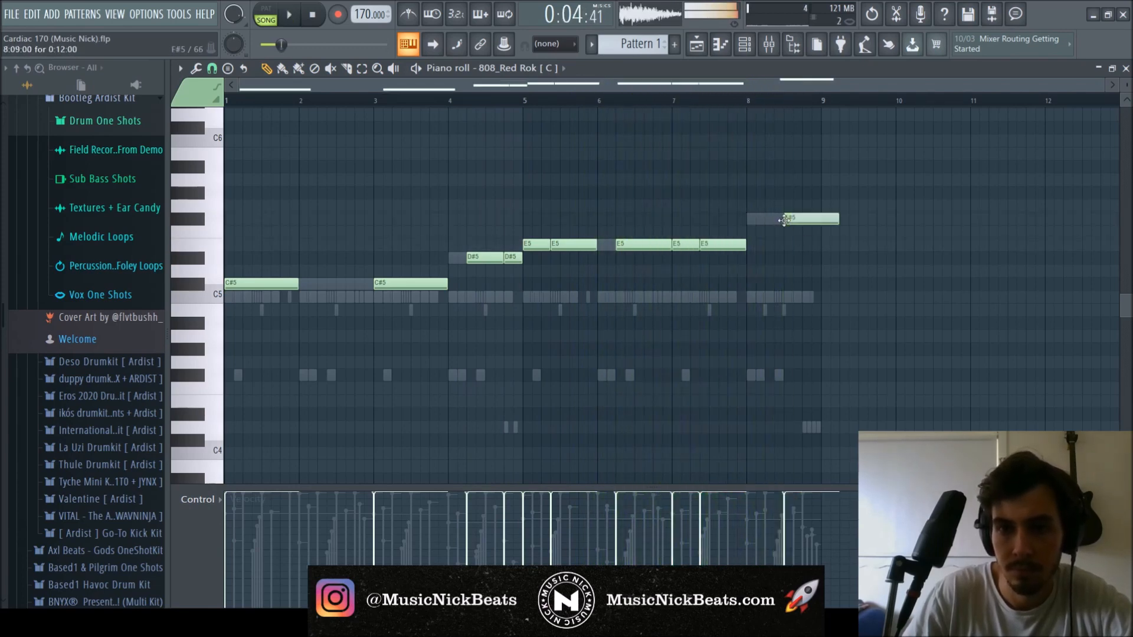
pyautogui.press('space')
pyautogui.press('space')
pyautogui.rightClick(790, 218)
pyautogui.press('space')
pyautogui.press('space')
pyautogui.press('space')
pyautogui.press('space')
pyautogui.scroll(4, 766, 248)
pyautogui.scroll(2, 767, 249)
pyautogui.press('space')
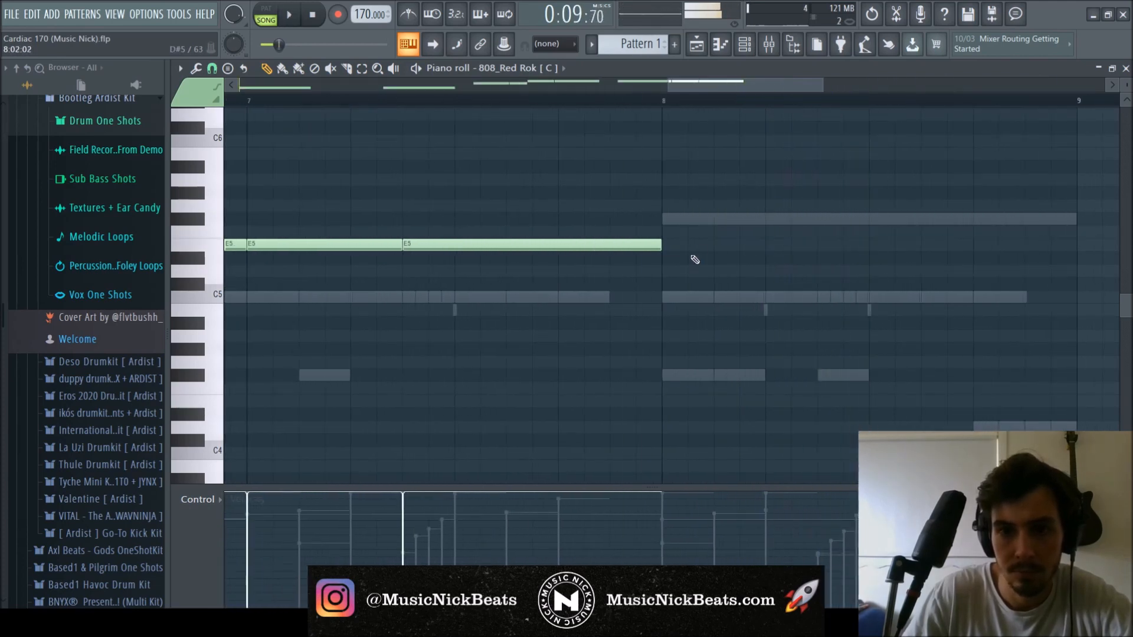
pyautogui.press('space')
# - Add F#5 notes on beats 2 and 3 of bar 8, the second extended to the end of the bar
pyautogui.scroll(-3, 714, 231)
pyautogui.click(562, 101)
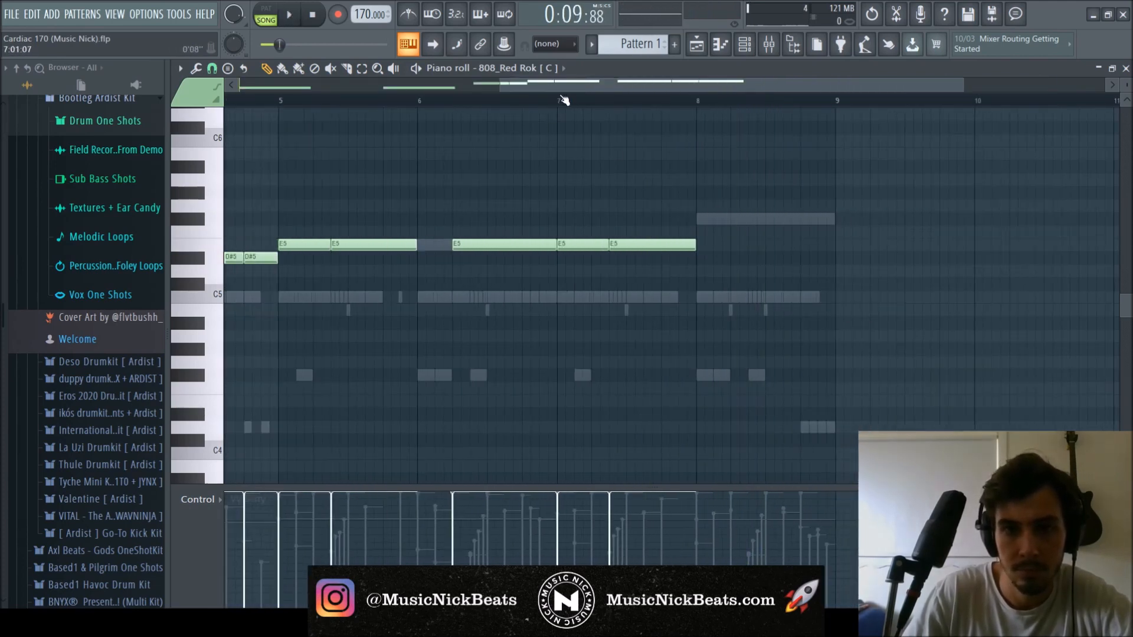
pyautogui.click(736, 217)
pyautogui.press('space')
pyautogui.press('space')
pyautogui.click(772, 221)
pyautogui.moveTo(797, 220); pyautogui.dragTo(834, 227)
pyautogui.press('space')
pyautogui.press('space')
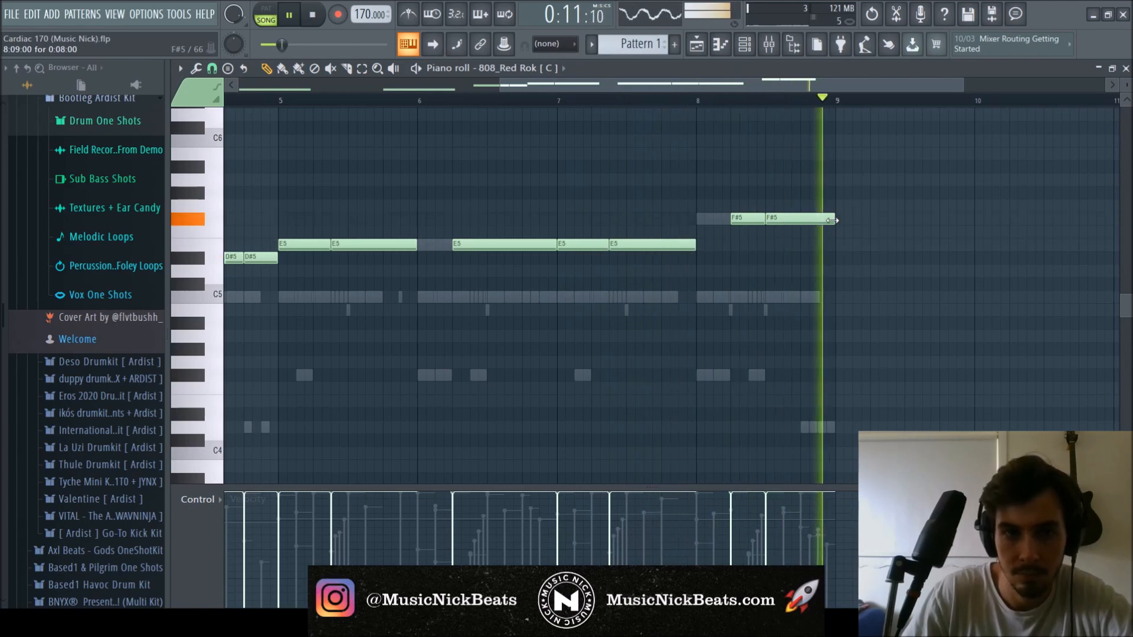
# - Try shortening the last F#5 to 4 steps and adding a third note on beat 4 of bar 8, transposed down an octave
pyautogui.scroll(-3, 826, 241)
pyautogui.moveTo(820, 219); pyautogui.dragTo(813, 227)
pyautogui.press('space')
pyautogui.press('space')
pyautogui.click(809, 223)
pyautogui.keyDown('ctrl'); pyautogui.click(812, 221); pyautogui.keyUp('ctrl')
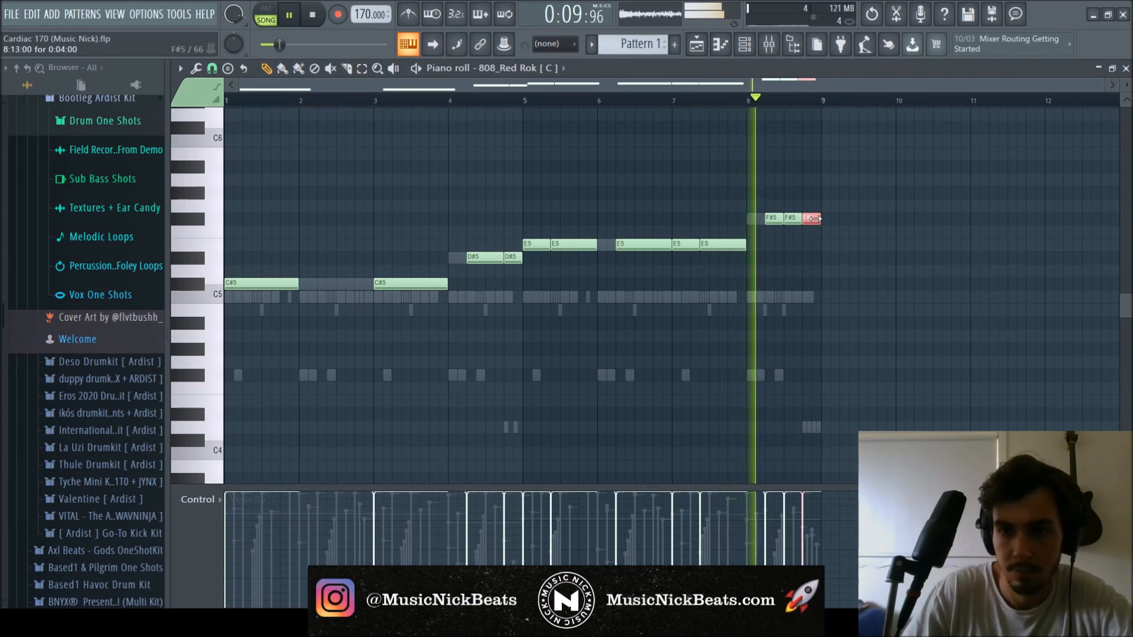
pyautogui.hotkey('ctrl', 'Down')
pyautogui.press('space')
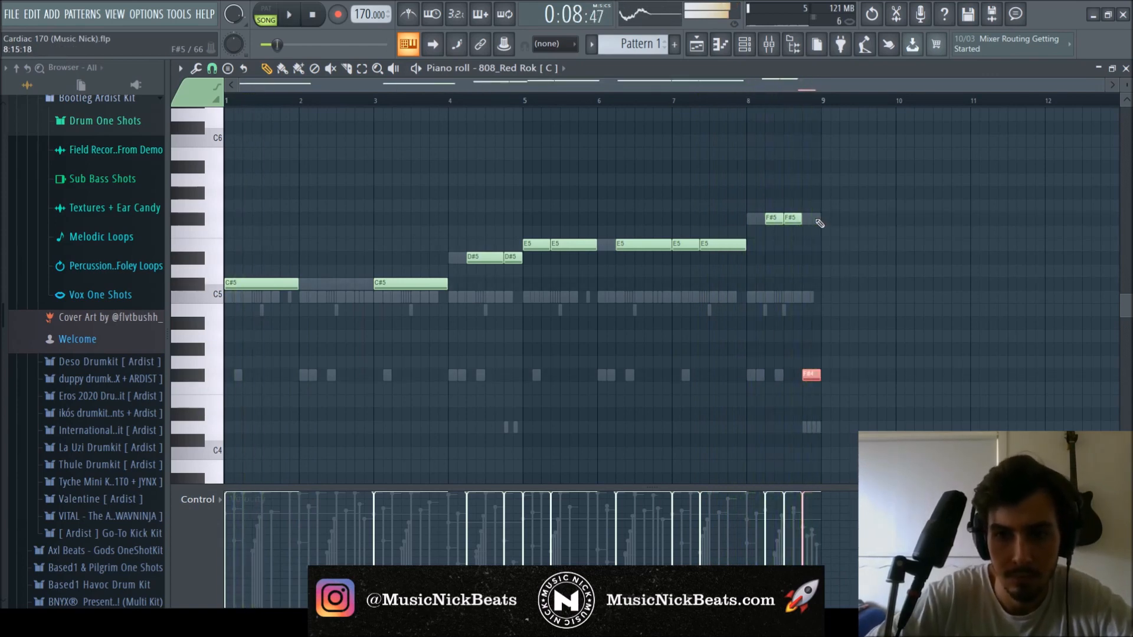
# - Remove the extra note on beat 4 of bar 8 and stretch the preceding F#5 back to the bar's end
pyautogui.hotkey('ctrl', 'Up')
pyautogui.press('space')
pyautogui.rightClick(812, 220)
pyautogui.moveTo(800, 218); pyautogui.dragTo(813, 216)
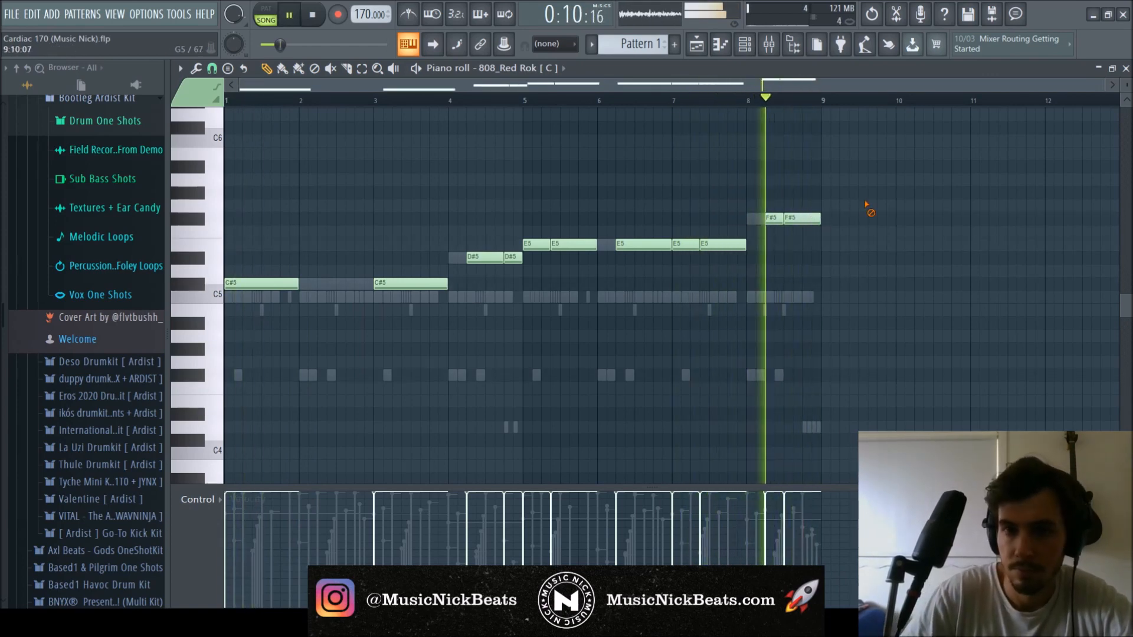
# - Save the project, close the 808's piano roll and return to the mixer
pyautogui.hotkey('ctrl', 's')
pyautogui.click(1125, 69)
pyautogui.click(689, 382)
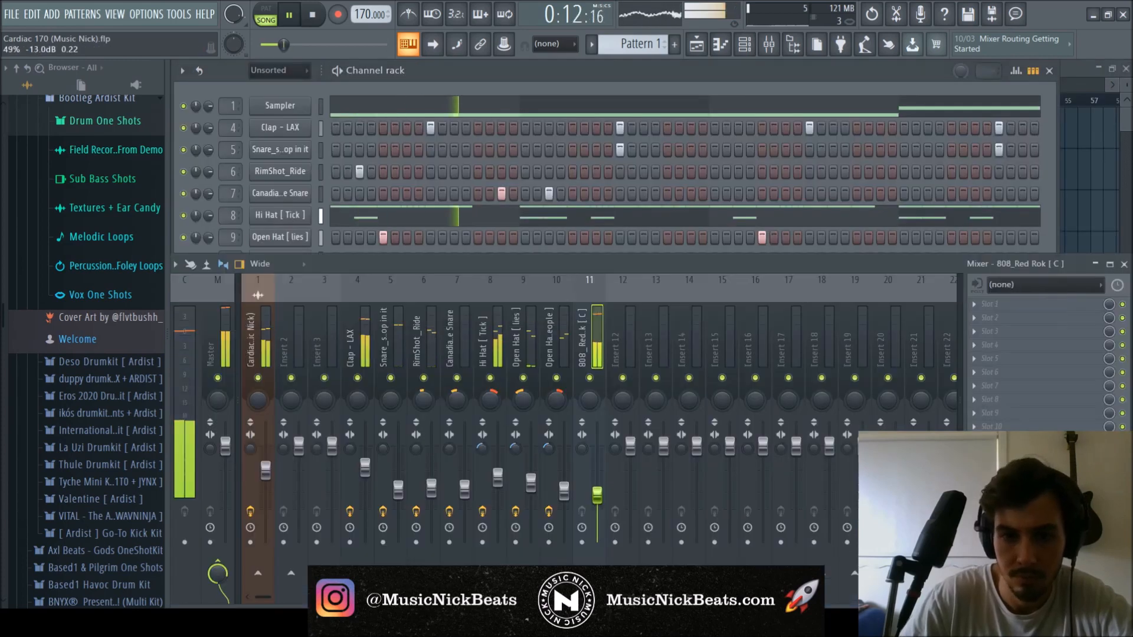
# - Check the snare levels, stretch the 808's D#5 note to the end of bar 4, replay it and close the piano roll
pyautogui.click(428, 78)
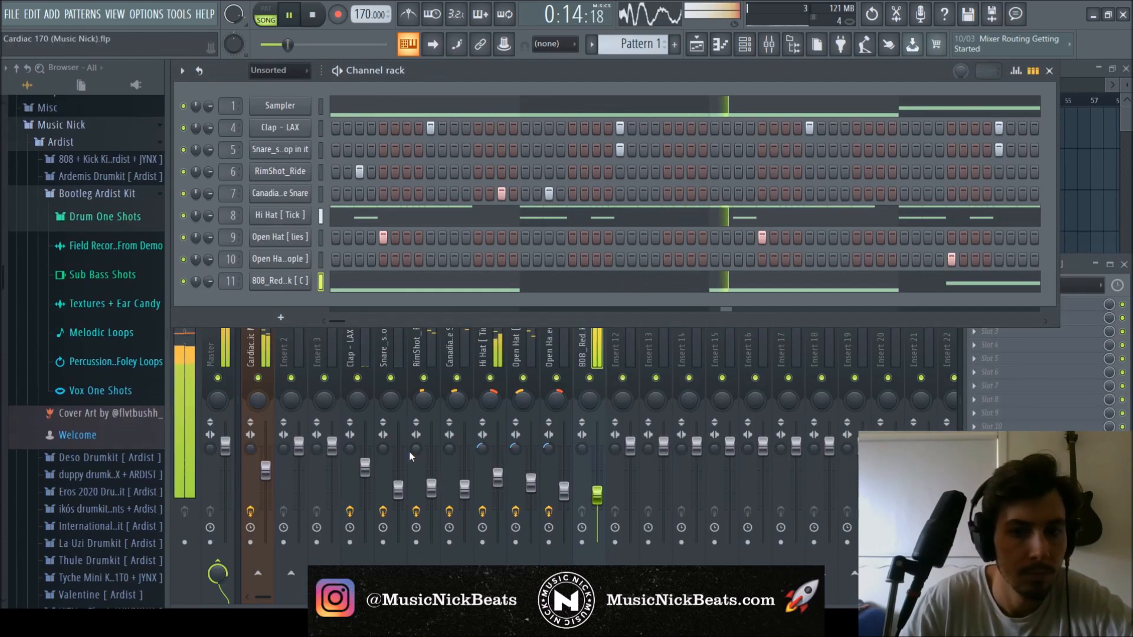
pyautogui.click(464, 488)
pyautogui.click(398, 490)
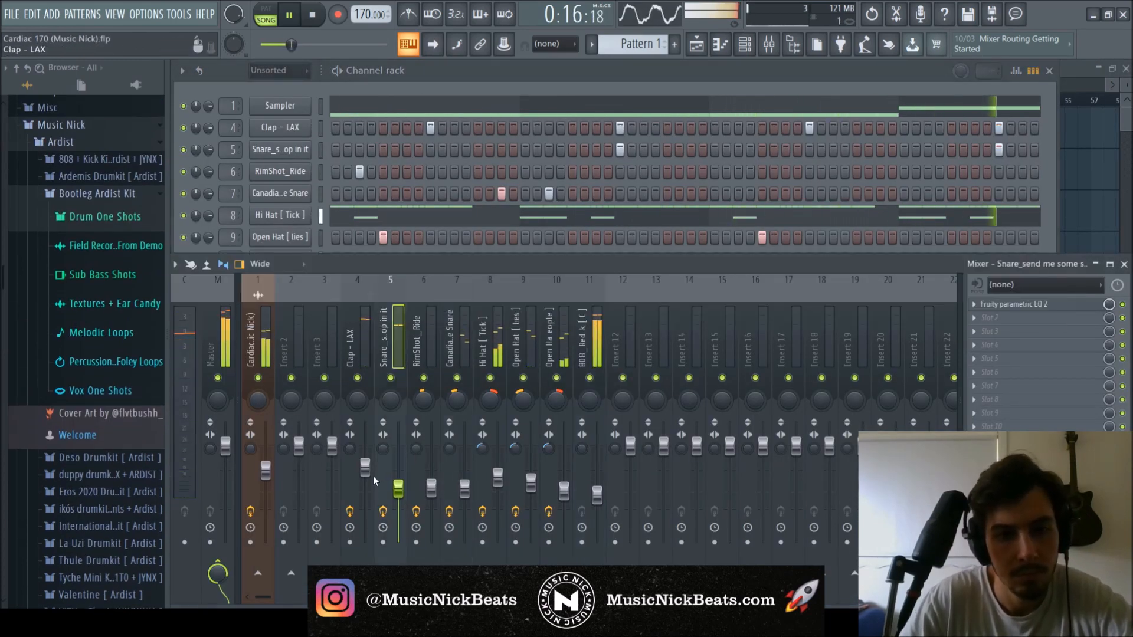
pyautogui.click(506, 83)
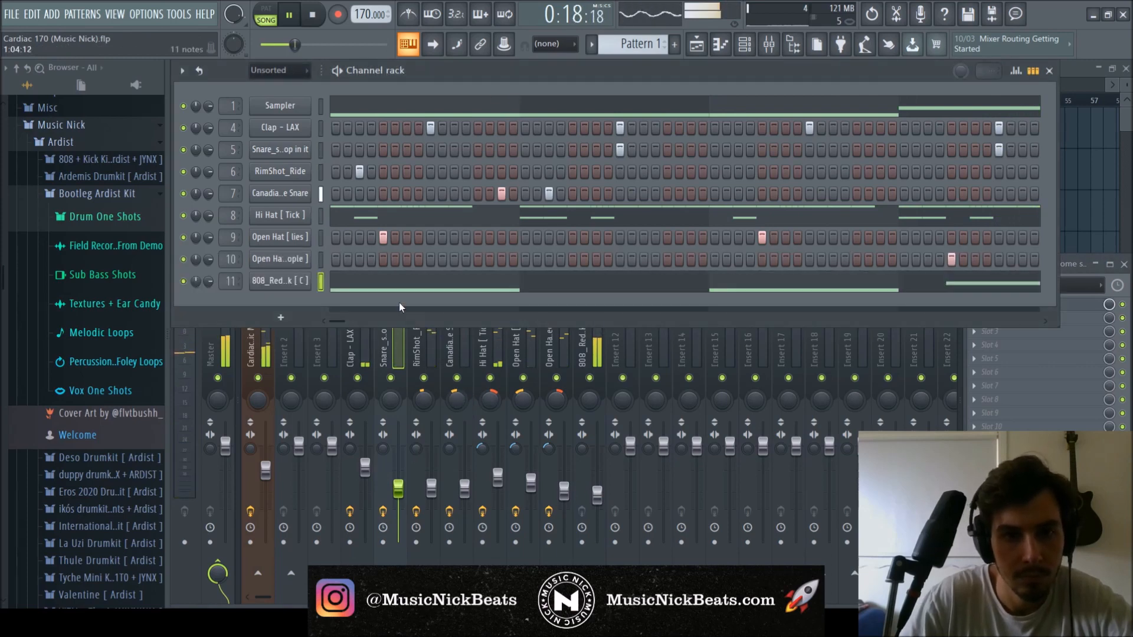
pyautogui.click(413, 289)
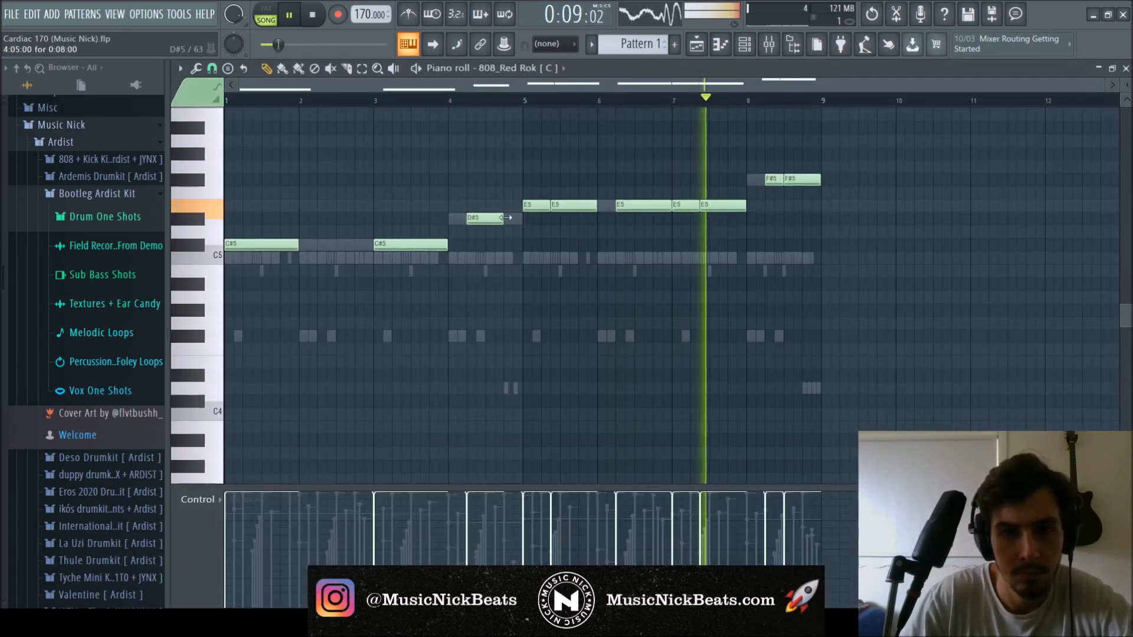
pyautogui.press('space')
pyautogui.press('space')
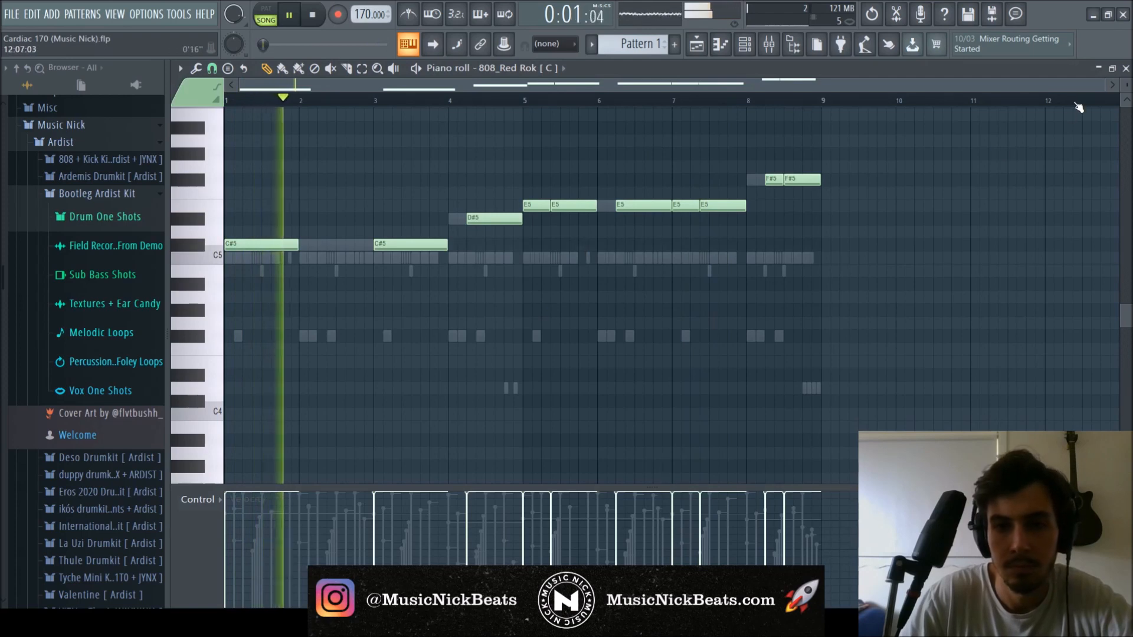
pyautogui.click(1126, 69)
# - Load the nm - berry kick sample from the Nick Mira Forge Drum Kit's Kicks folder as a new channel below the 808
pyautogui.click(89, 194)
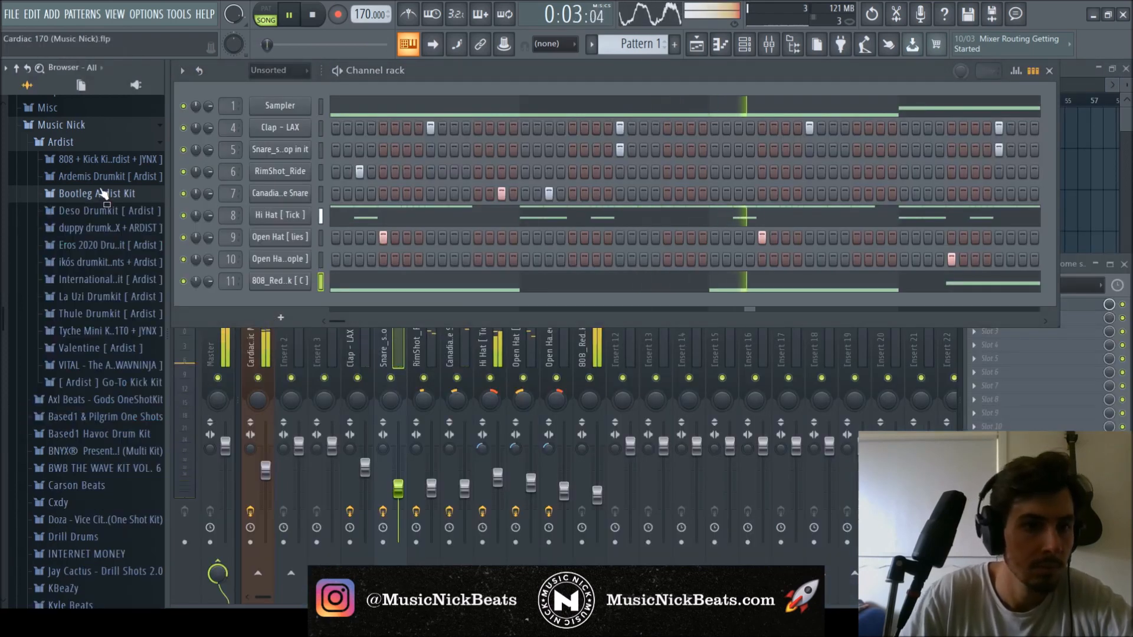
pyautogui.scroll(-5, 94, 267)
pyautogui.scroll(1, 93, 267)
pyautogui.click(82, 225)
pyautogui.click(107, 363)
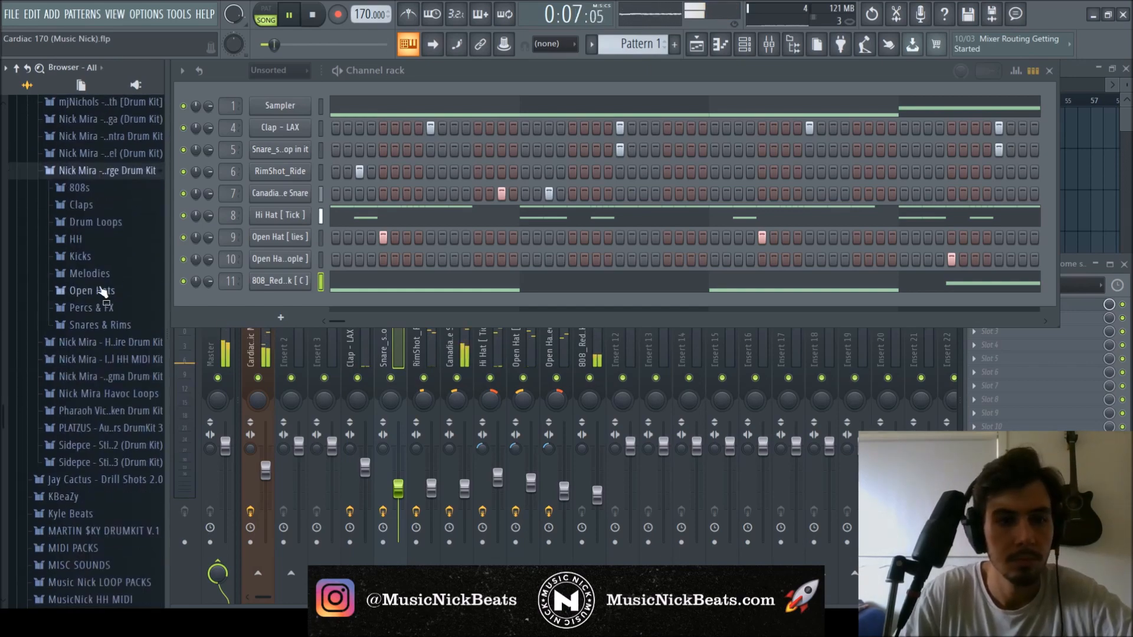
pyautogui.click(83, 256)
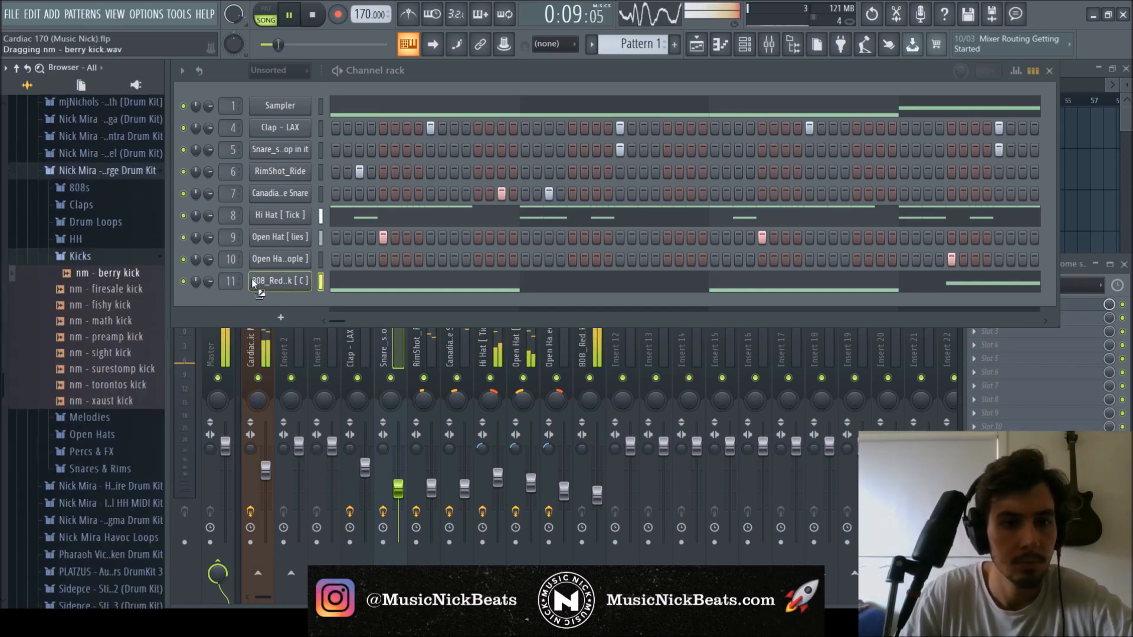
pyautogui.moveTo(272, 301); pyautogui.dragTo(273, 303)
pyautogui.click(111, 256)
pyautogui.click(147, 170)
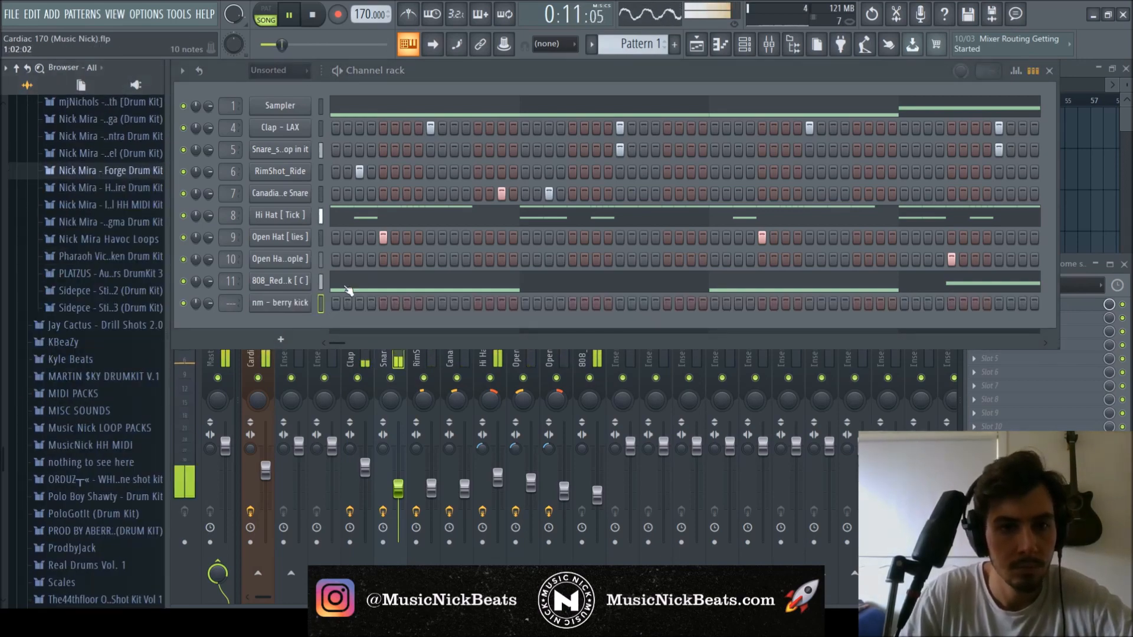
# - Program berry kick hits on beat 1 of bars 1 and 3 and on beat 2 of bars 2 and 4
pyautogui.click(574, 304)
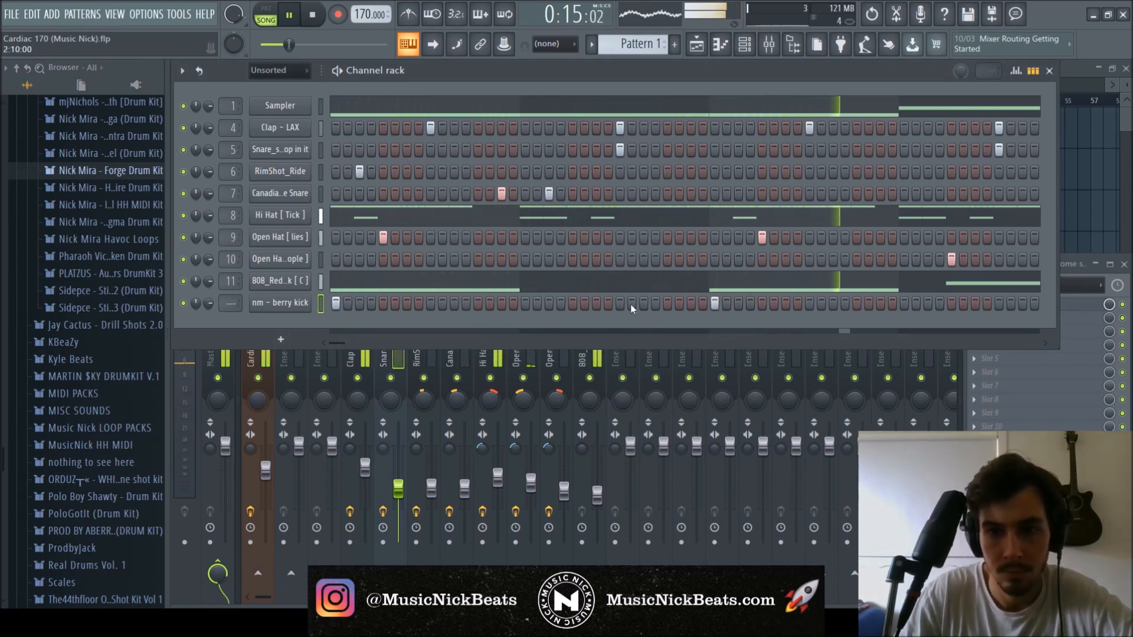
pyautogui.press('space')
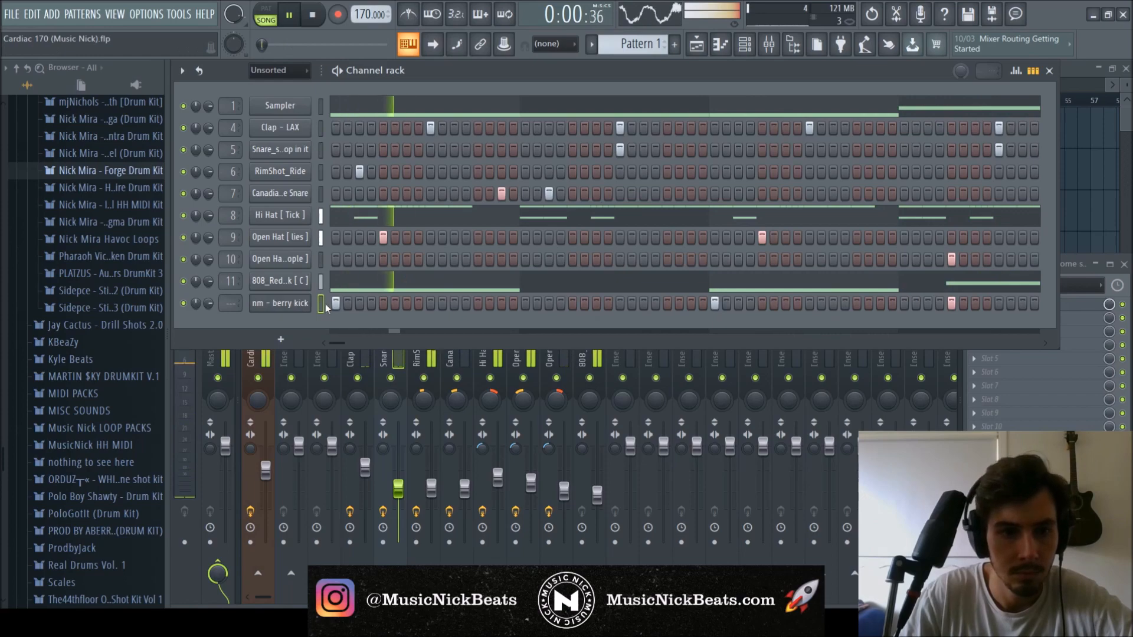
pyautogui.press('F7')
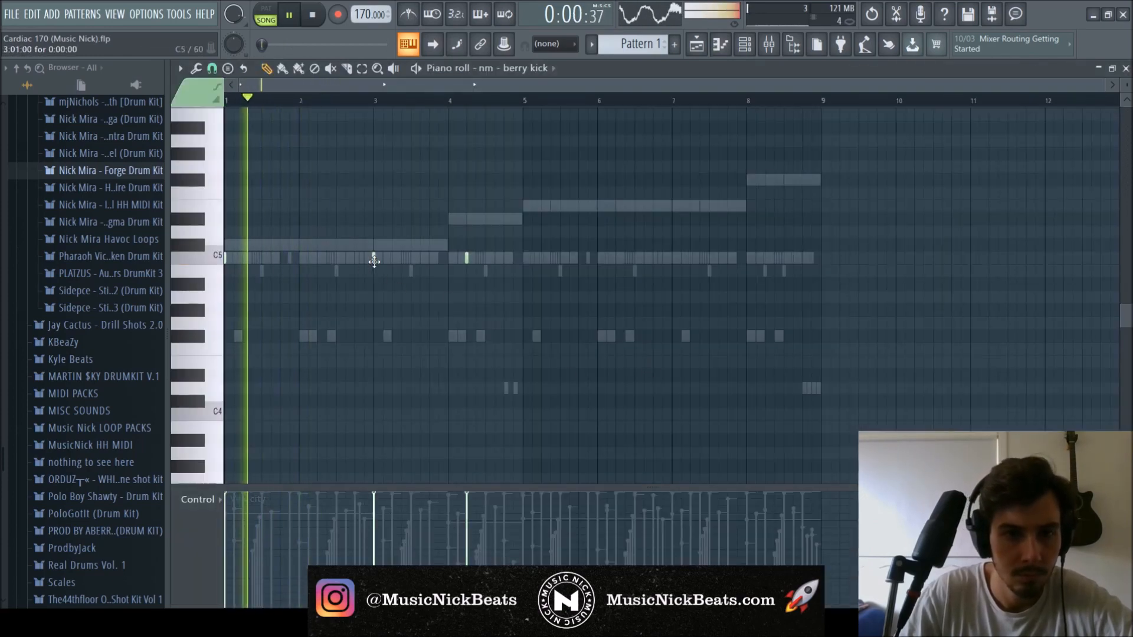
pyautogui.click(328, 259)
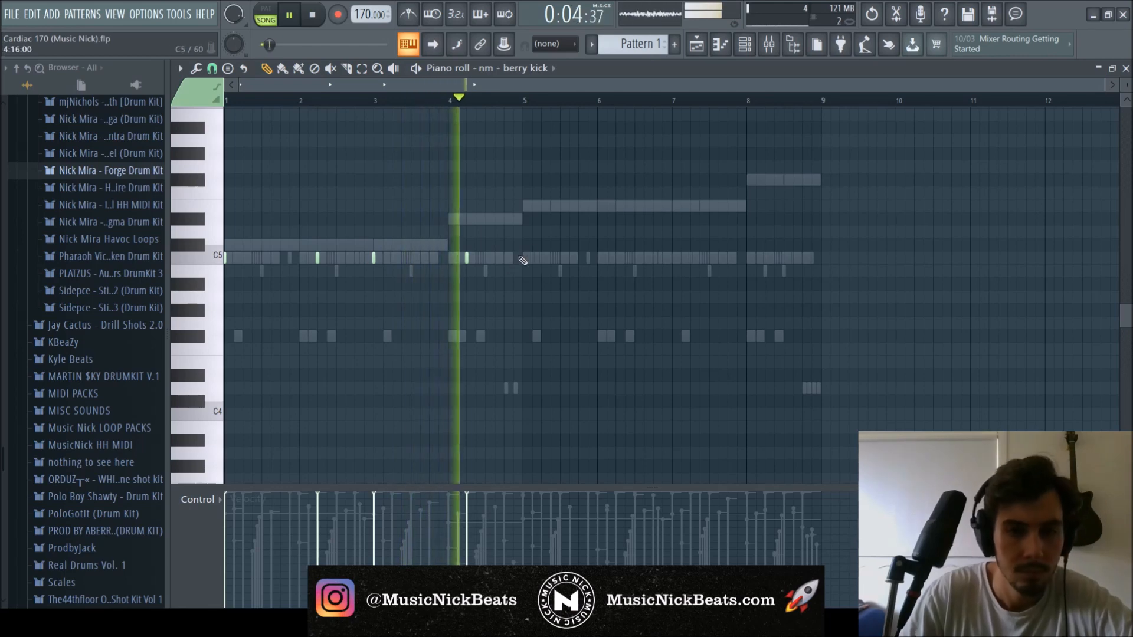
# - Duplicate the first four bars of kick notes into bars 5 to 8, replay from bar 5 and save the project
pyautogui.moveTo(523, 101); pyautogui.dragTo(225, 101)
pyautogui.hotkey('ctrl', 'b')
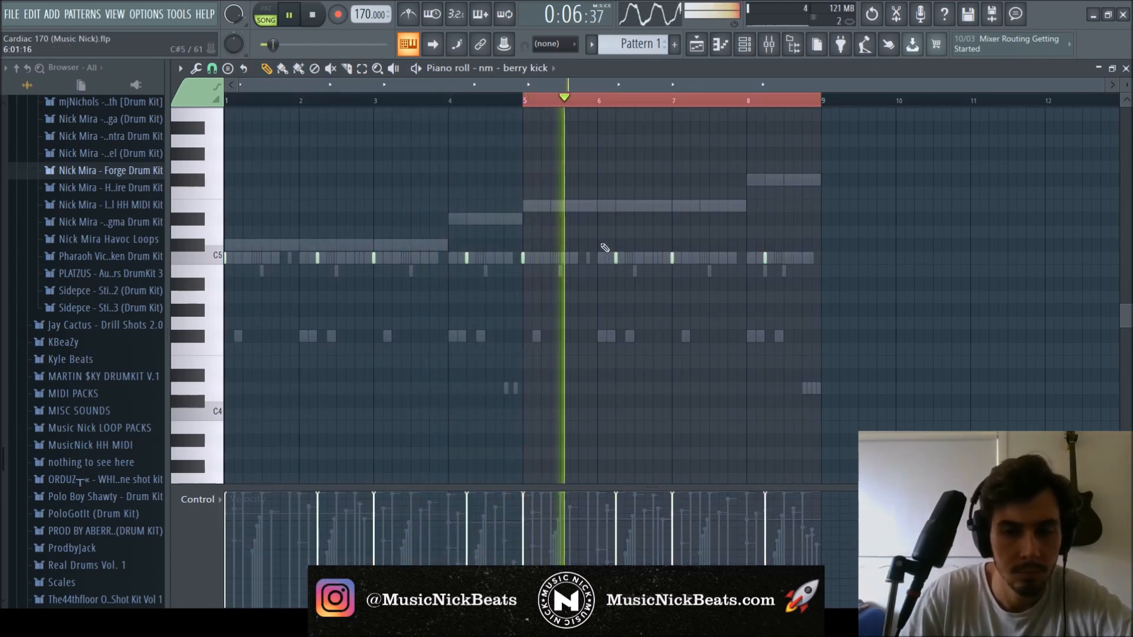
pyautogui.click(528, 101)
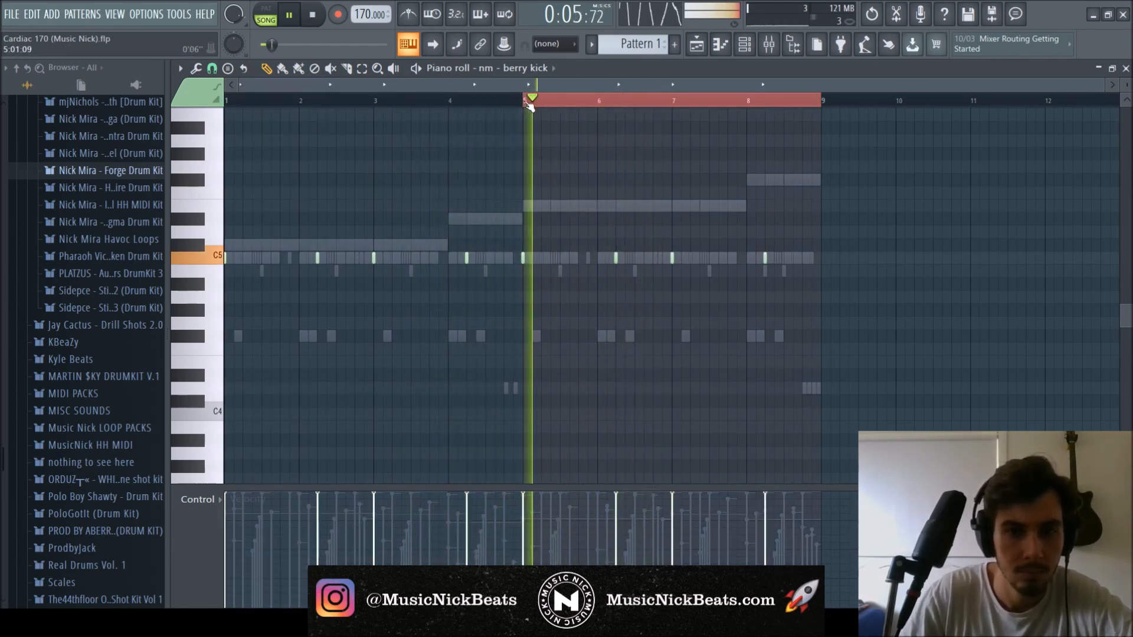
pyautogui.hotkey('ctrl', 's')
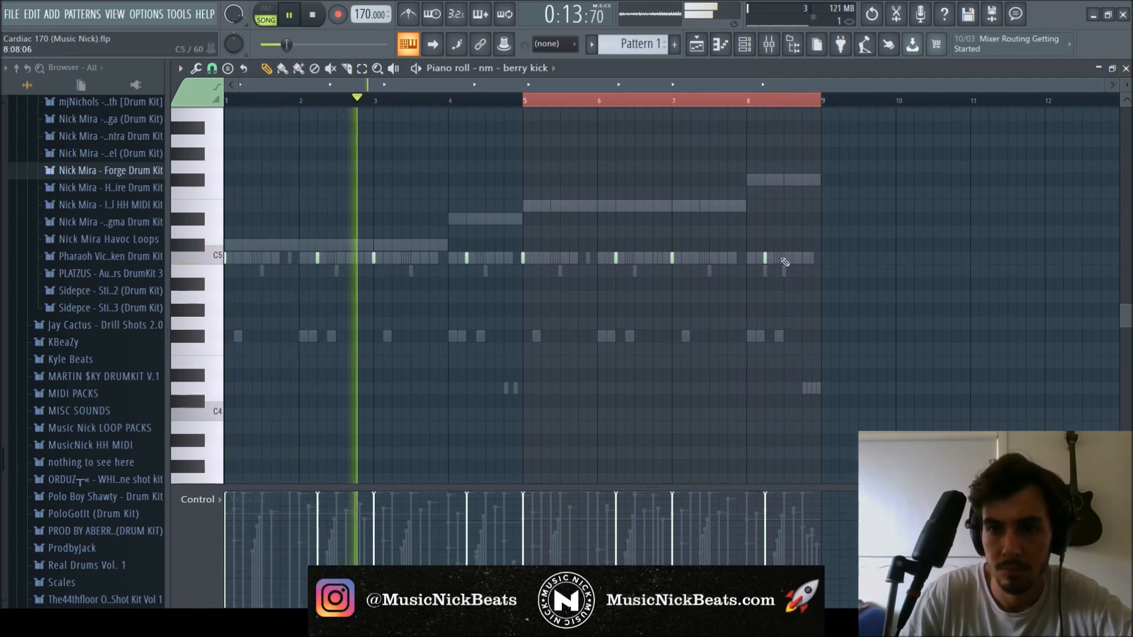
# - Try the last kick on beat 4 of bar 8, and lower the kick's fader on mixer track 12 to about -11.7 dB
pyautogui.click(677, 105)
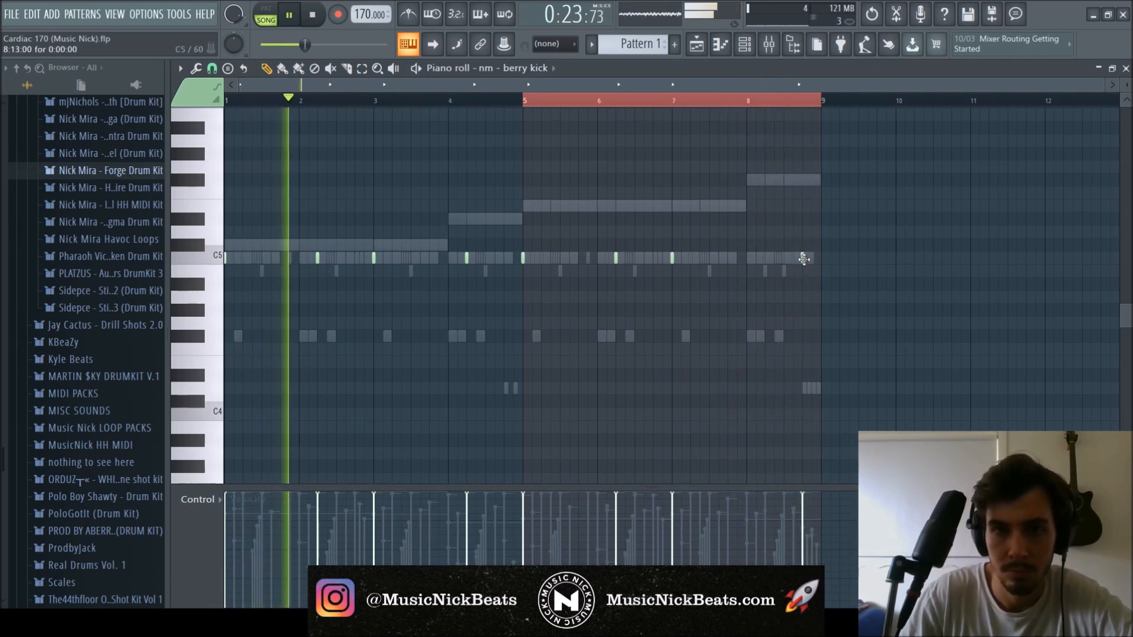
pyautogui.click(1126, 68)
pyautogui.moveTo(636, 452); pyautogui.dragTo(637, 498)
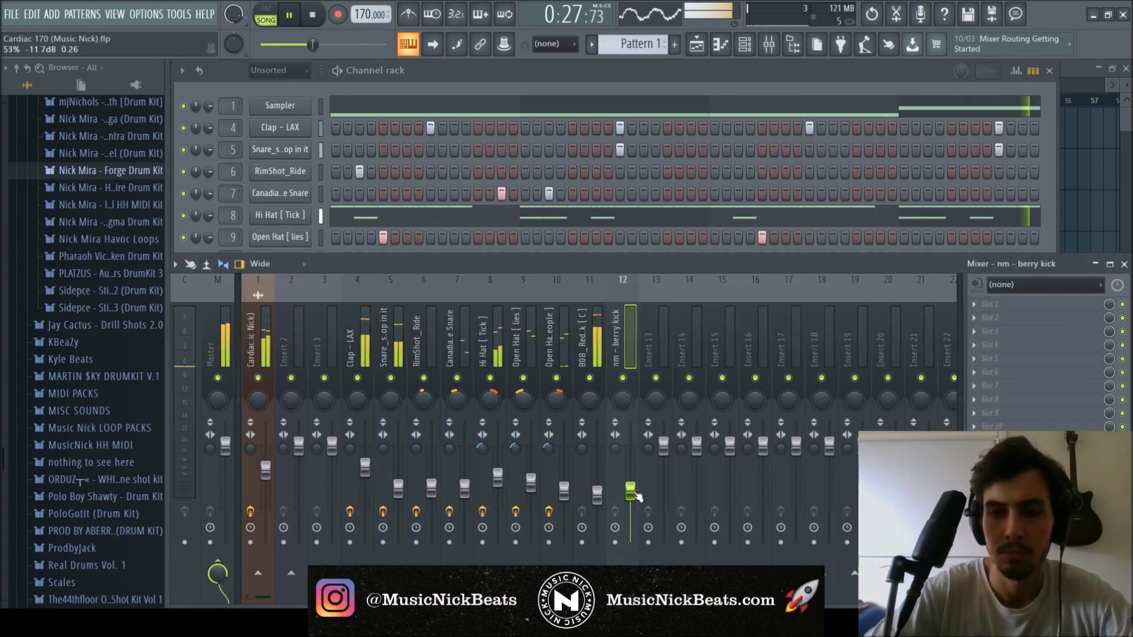
# - Raise the Trim amount in the berry kick's sample settings and close the channel window
pyautogui.click(280, 303)
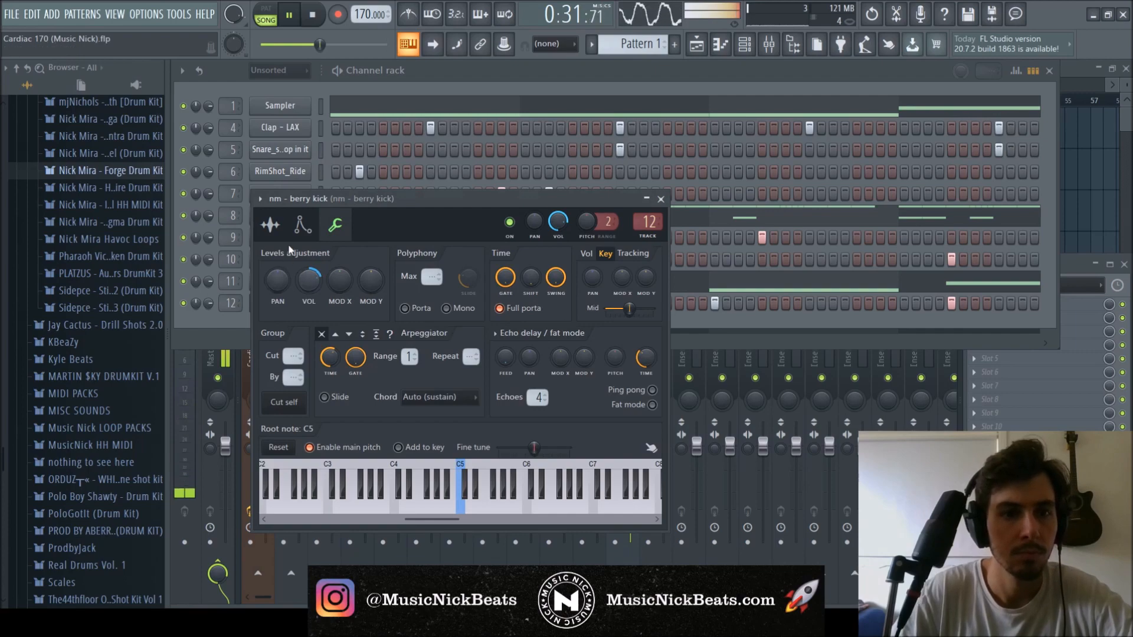
pyautogui.click(277, 229)
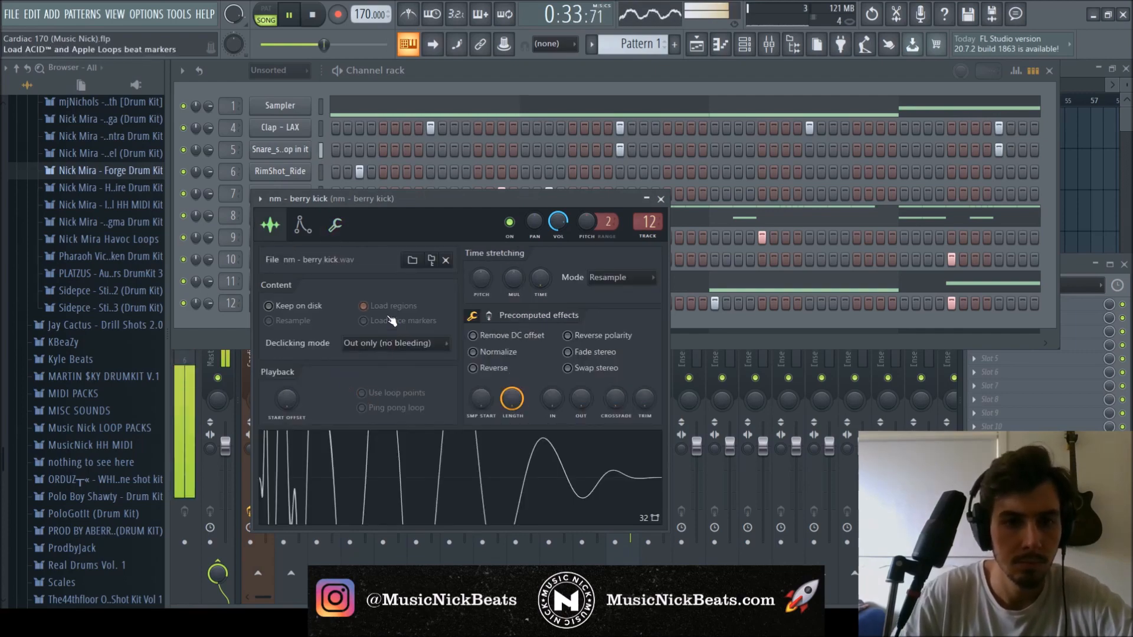
pyautogui.moveTo(642, 387); pyautogui.dragTo(647, 267)
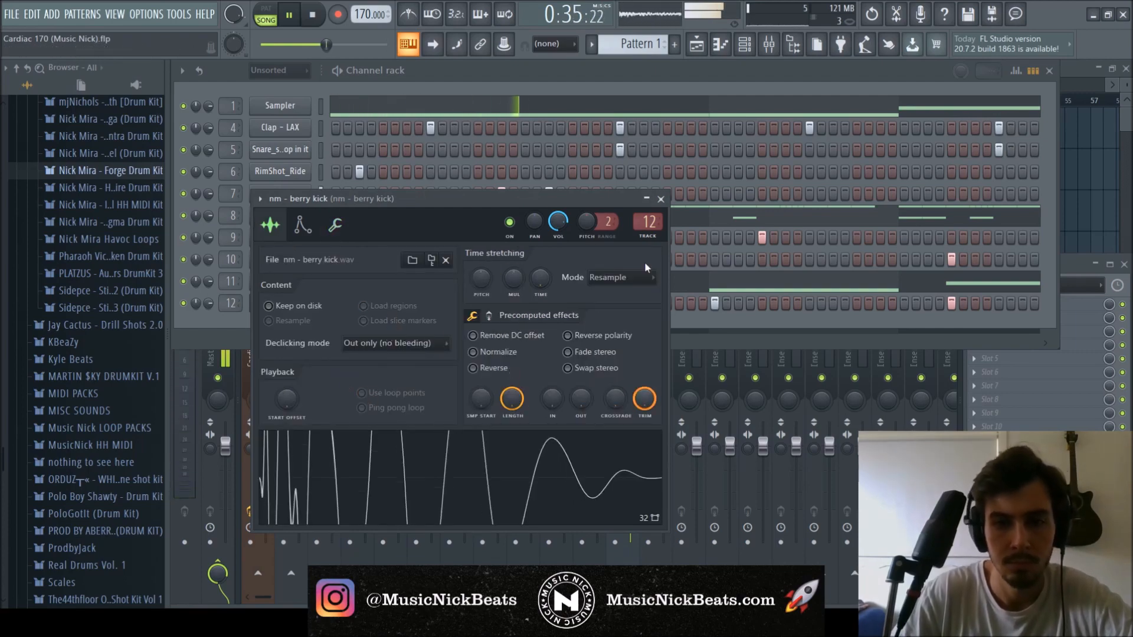
pyautogui.click(661, 199)
# - Remove the kick note from bar 8 and replay the pattern from bar 5
pyautogui.press('F7')
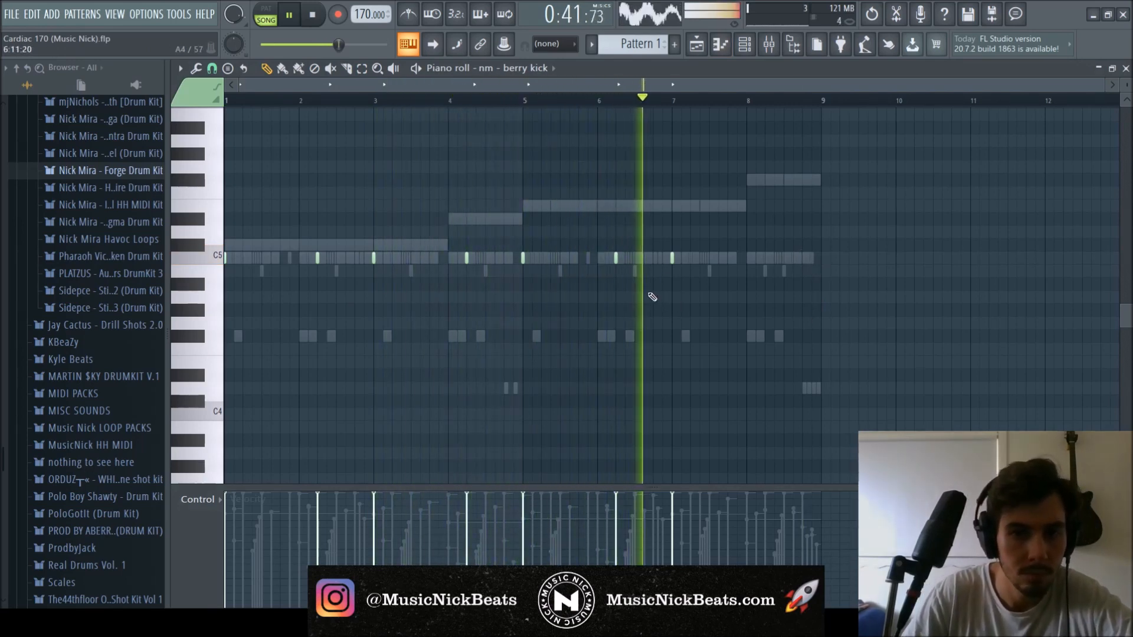
pyautogui.click(526, 103)
# - Try an extra kick on step 7 of bar 5
pyautogui.click(561, 271)
pyautogui.rightClick(561, 272)
pyautogui.click(553, 257)
pyautogui.press('space')
pyautogui.press('space')
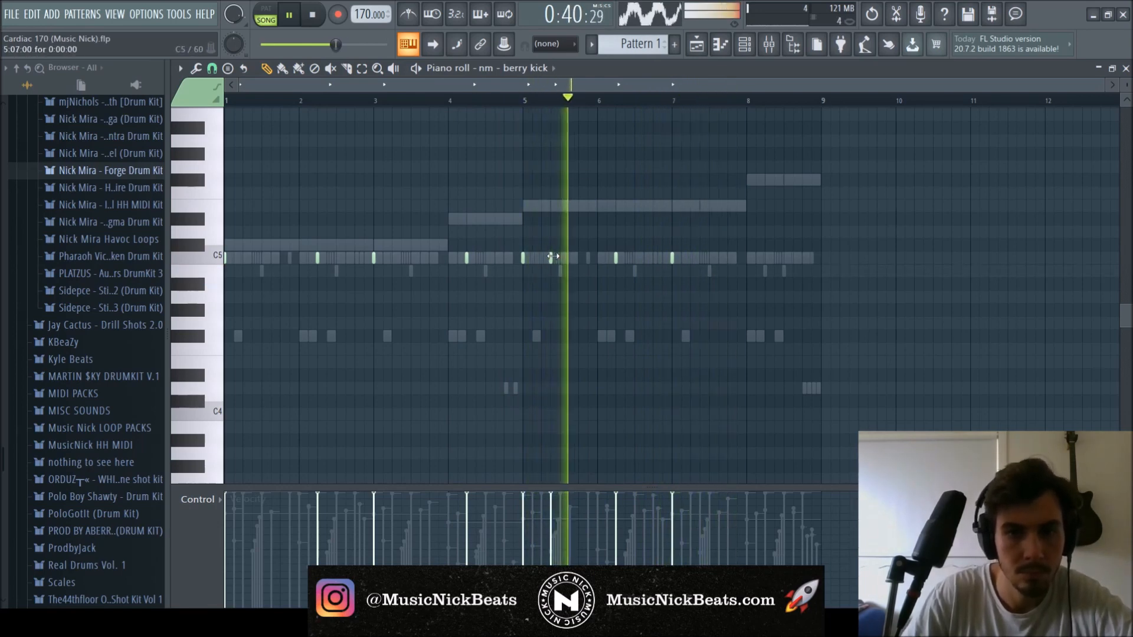
pyautogui.rightClick(552, 258)
# - Add a kick on step 7 of bar 7, then lower the kick's mixer fader to about -13.5 dB
pyautogui.click(701, 259)
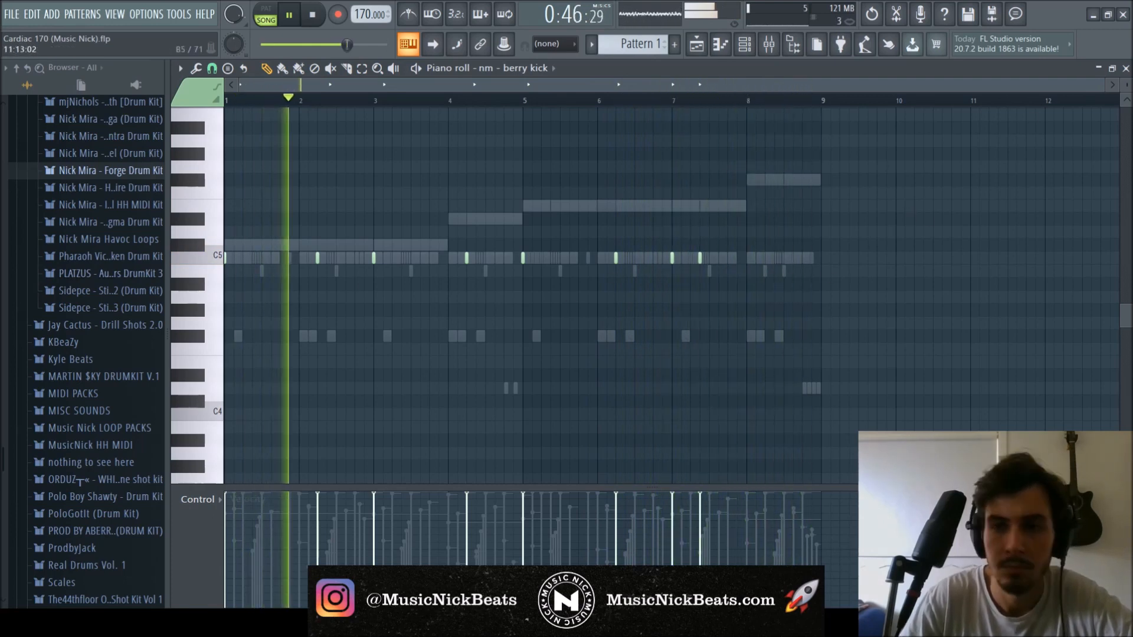
pyautogui.click(1126, 69)
pyautogui.moveTo(630, 494); pyautogui.dragTo(630, 497)
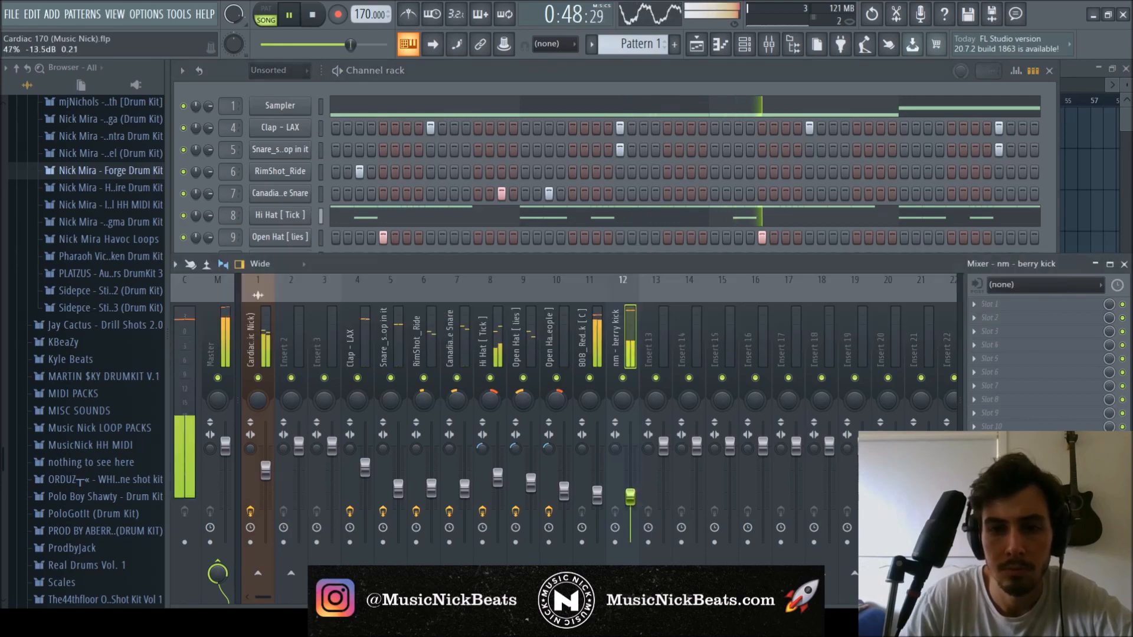
# - Collapse the INTERNET MONEY folder in the sample browser and select the Cardiac loop's mixer track
pyautogui.scroll(3, 127, 348)
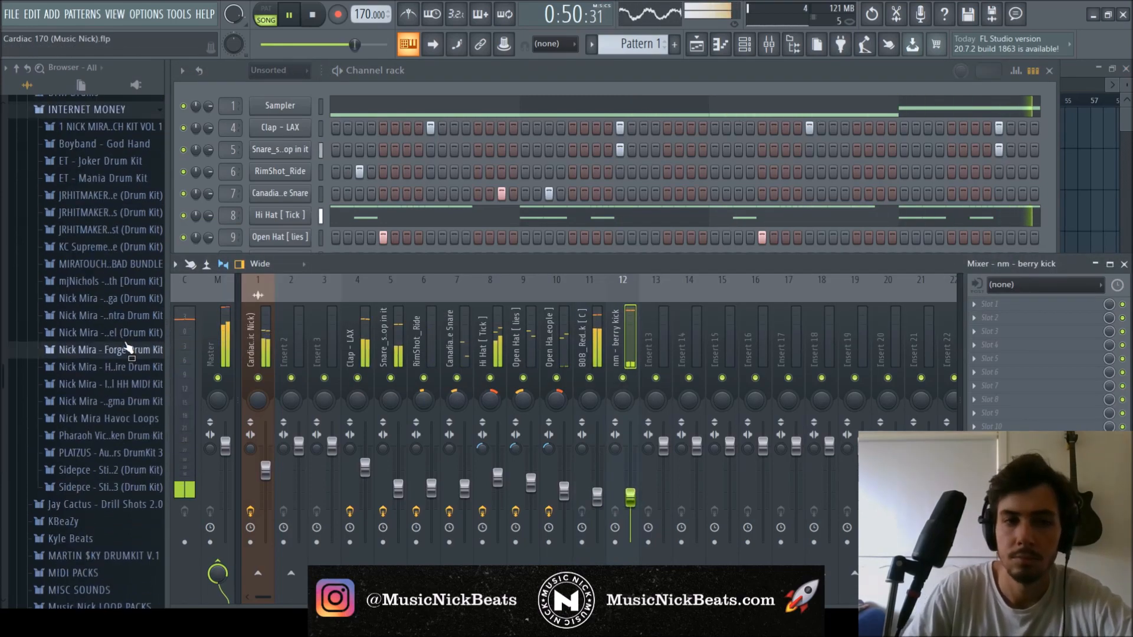
pyautogui.scroll(1, 127, 349)
pyautogui.click(268, 473)
pyautogui.scroll(2, 105, 310)
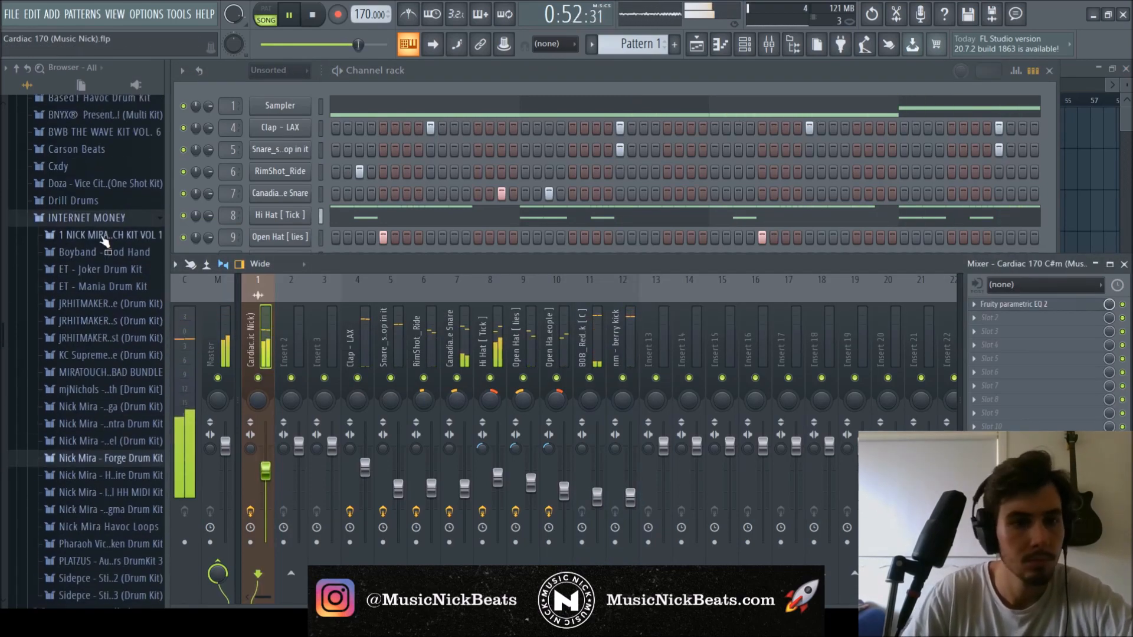
pyautogui.click(105, 219)
# - Lower the kick's fader slightly while balancing it against the 808, and stop playback
pyautogui.click(530, 481)
pyautogui.click(595, 497)
pyautogui.moveTo(632, 497); pyautogui.dragTo(631, 501)
pyautogui.click(595, 501)
pyautogui.click(632, 499)
pyautogui.click(596, 498)
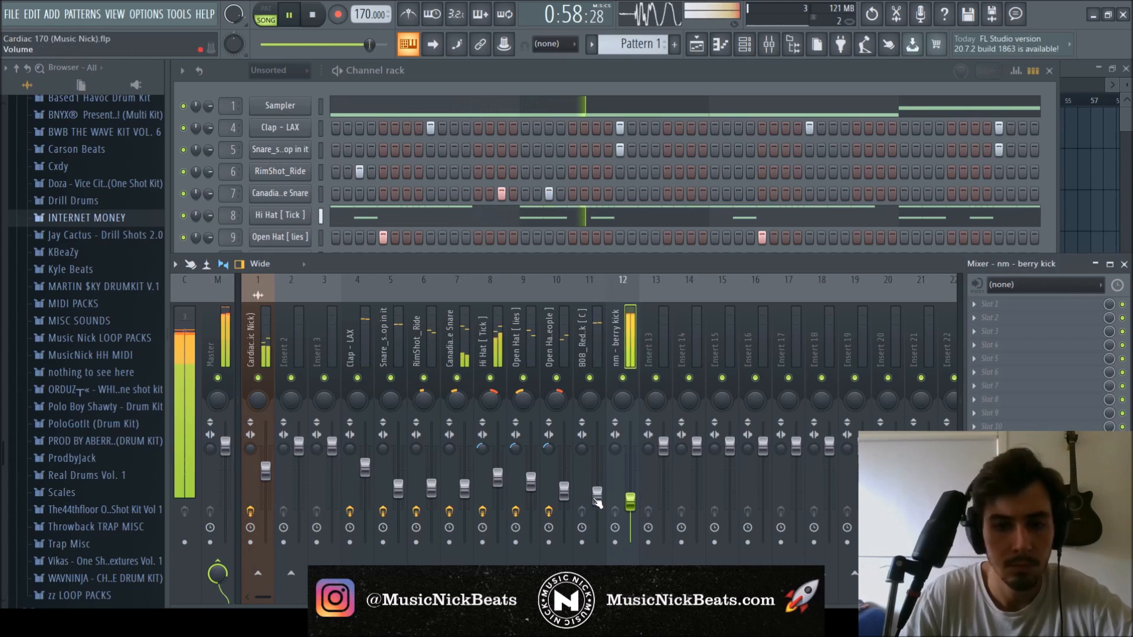
pyautogui.press('space')
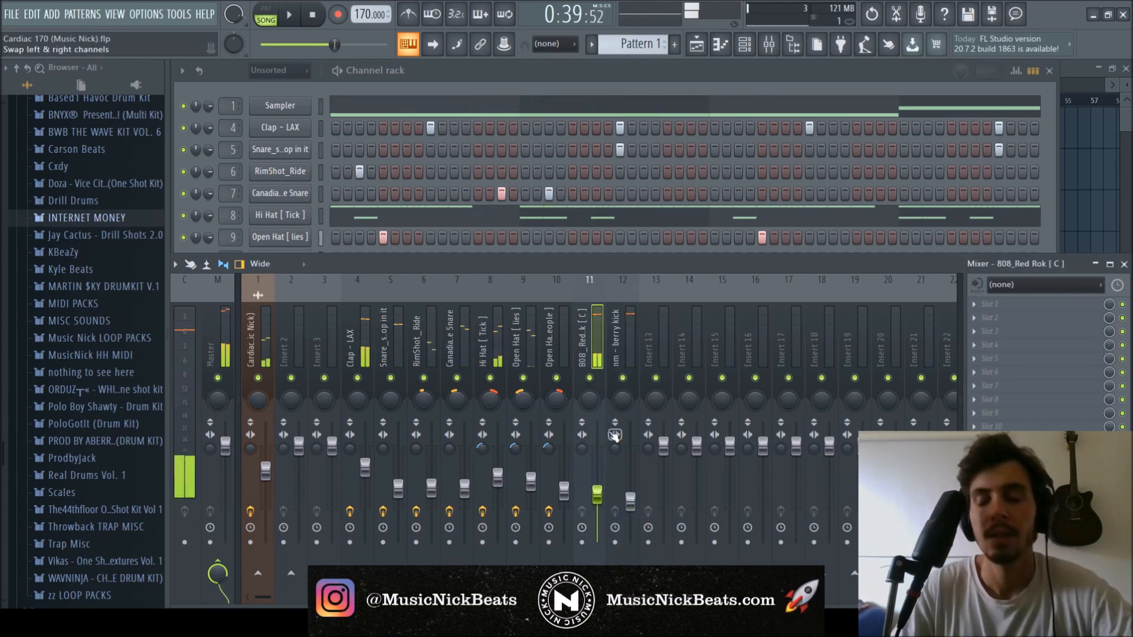
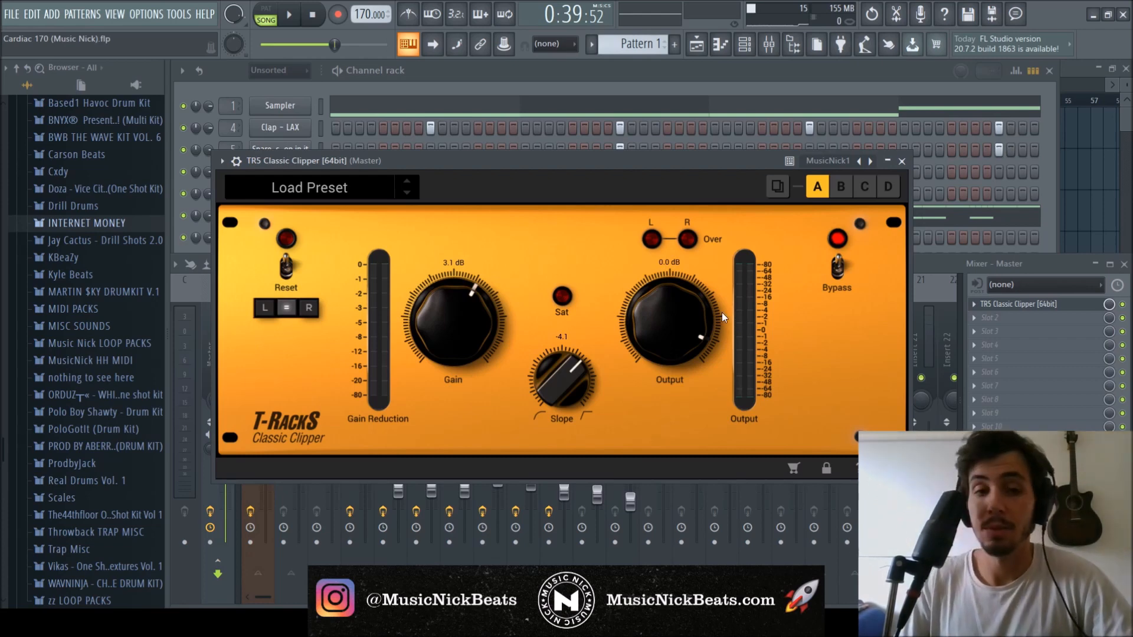
# - Close the master's TR5 Classic Clipper and, during playback, set the 808's fader to about -13.2 dB and lower the kick slightly
pyautogui.click(903, 161)
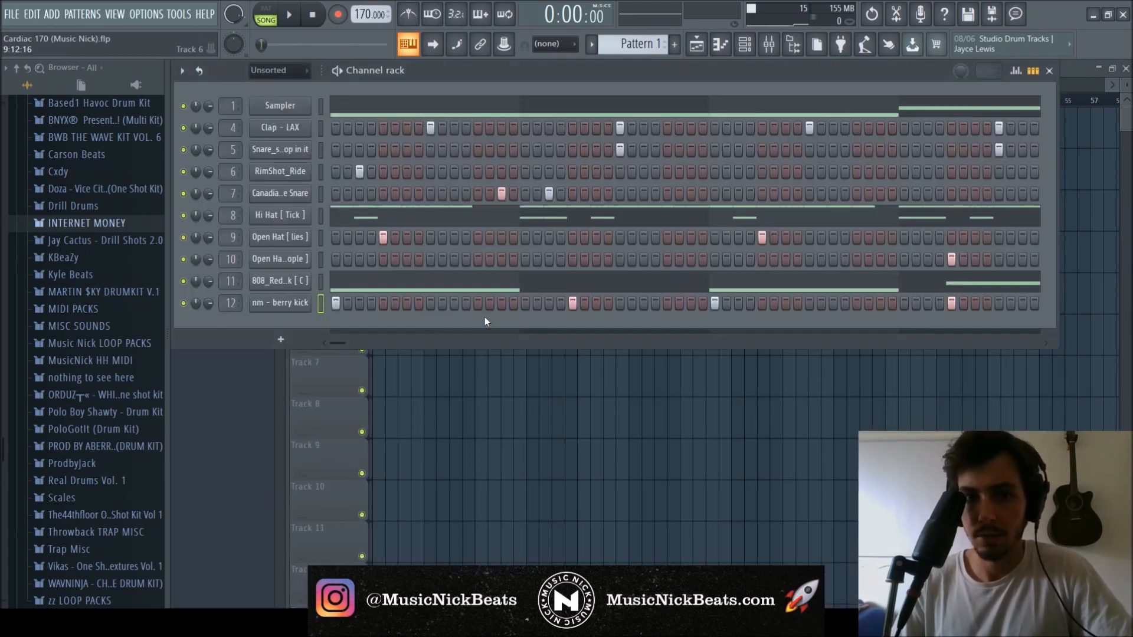
pyautogui.press('space')
pyautogui.click(597, 496)
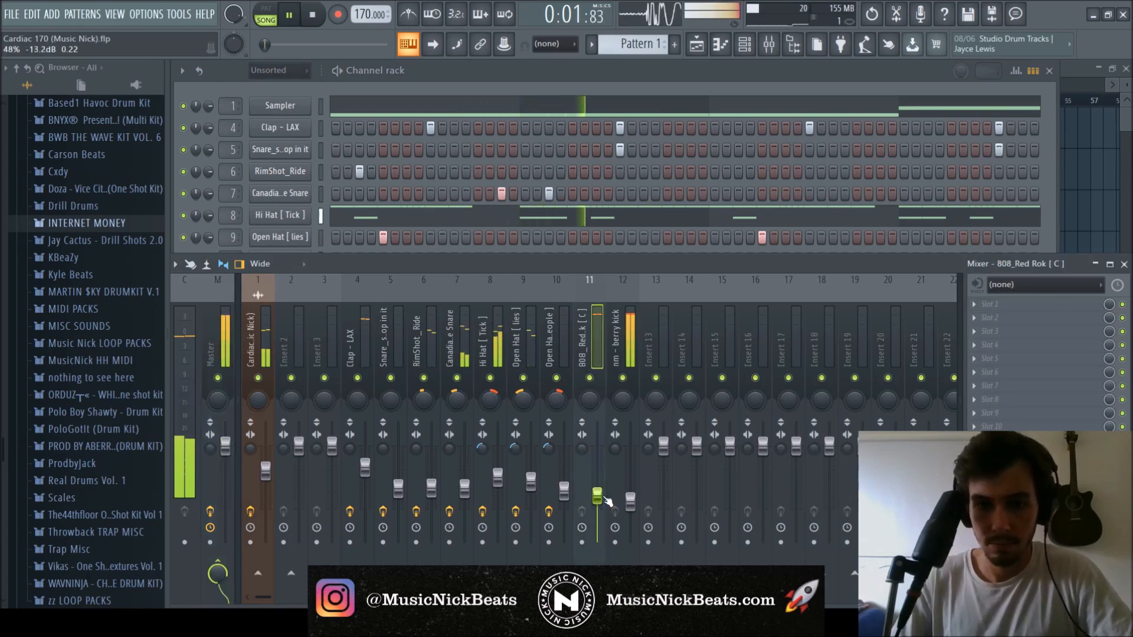
pyautogui.click(631, 509)
# - Lower the clap and layered snare faders slightly and check the hi-hat and open hat levels
pyautogui.click(373, 475)
pyautogui.click(395, 491)
pyautogui.click(409, 504)
pyautogui.moveTo(401, 497); pyautogui.dragTo(401, 500)
pyautogui.click(499, 478)
pyautogui.click(531, 483)
pyautogui.click(564, 491)
# - Fine-tune the 808 against the kick, save the project and set the Cardiac loop's fader to about -6.7 dB
pyautogui.click(598, 497)
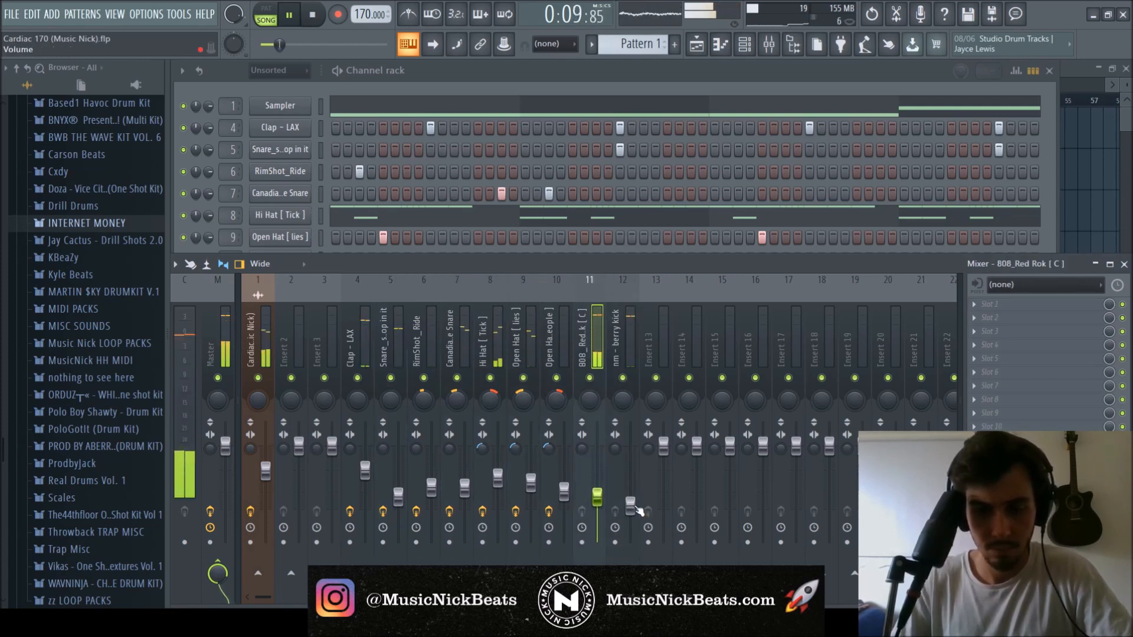
pyautogui.click(600, 499)
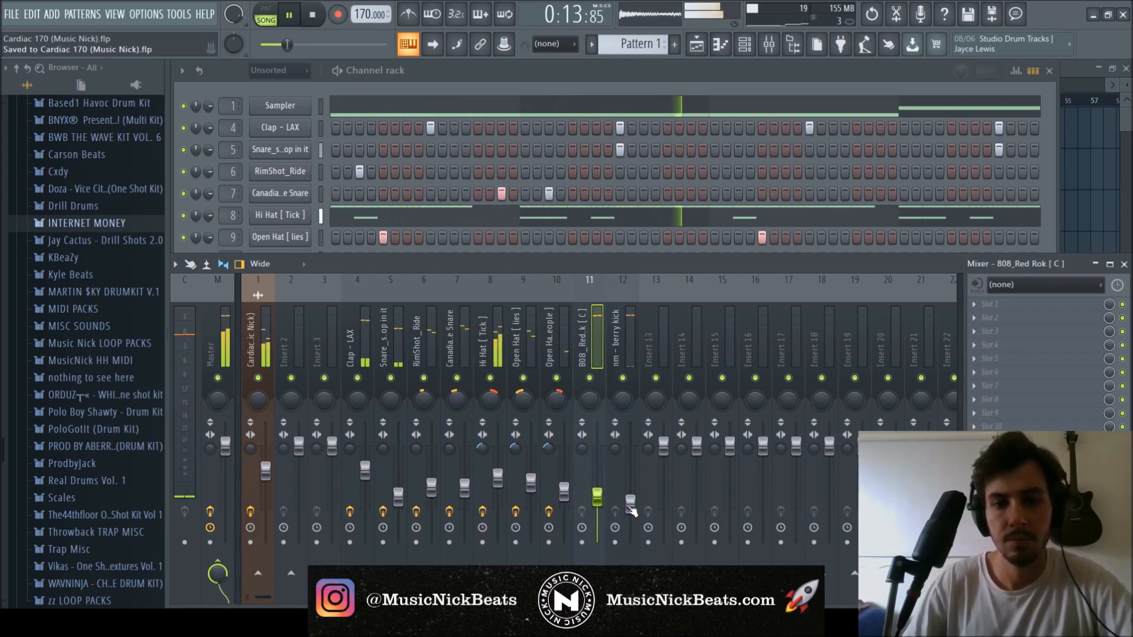
pyautogui.click(266, 472)
pyautogui.scroll(4, 110, 437)
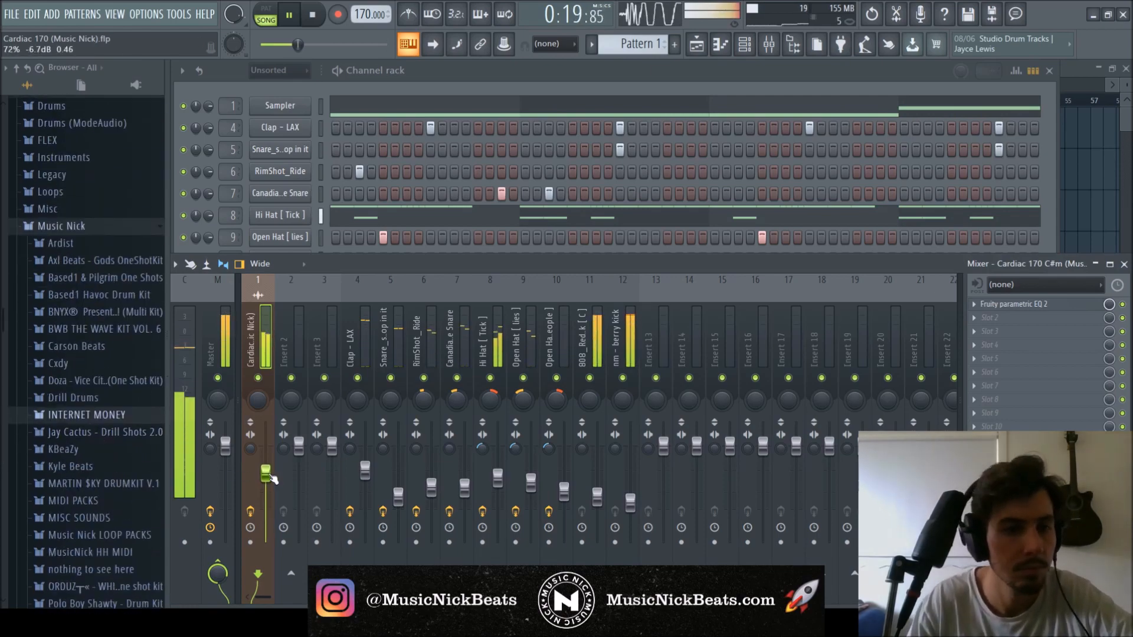
# - Check the EQ curves on the Canadian Goose Snare and Cardiac loop mixer tracks during playback
pyautogui.scroll(-7, 88, 401)
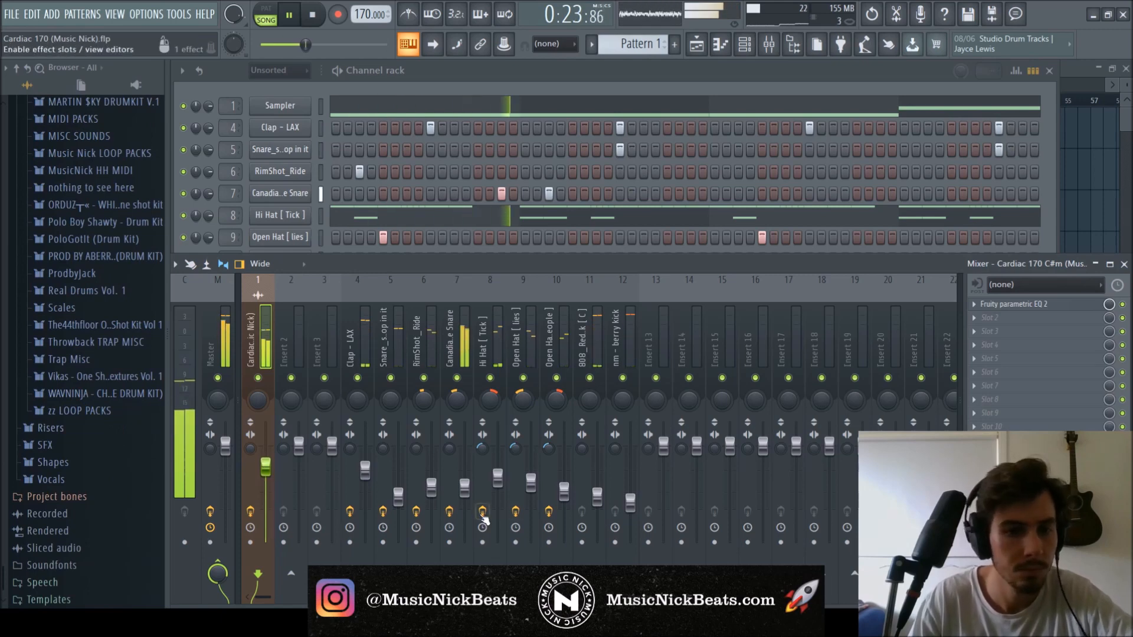
pyautogui.click(464, 489)
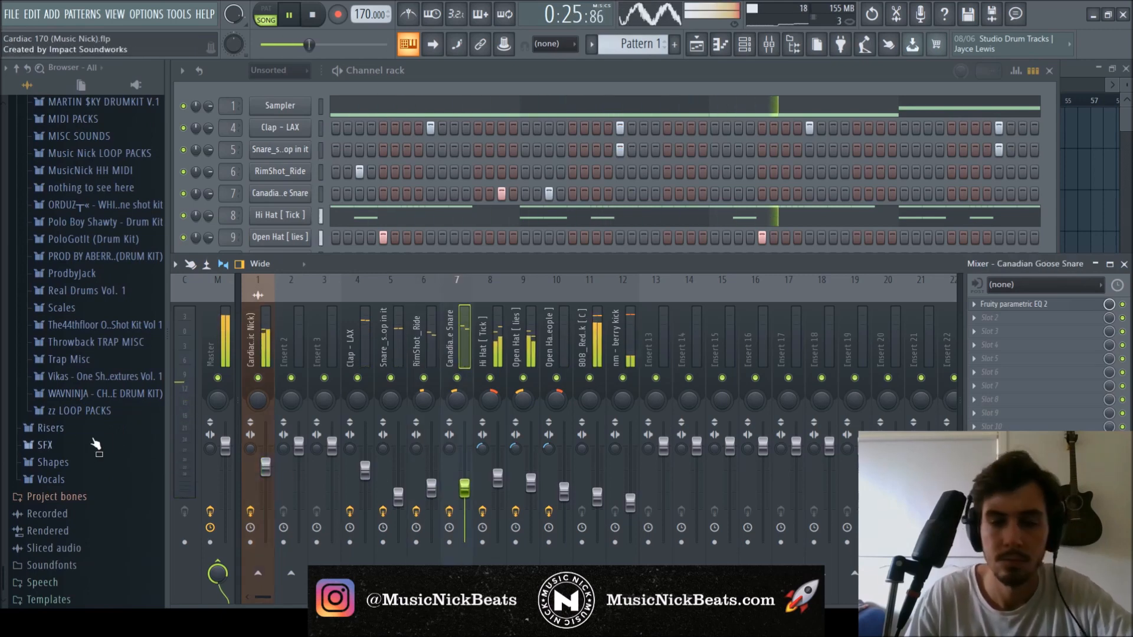
pyautogui.click(1027, 304)
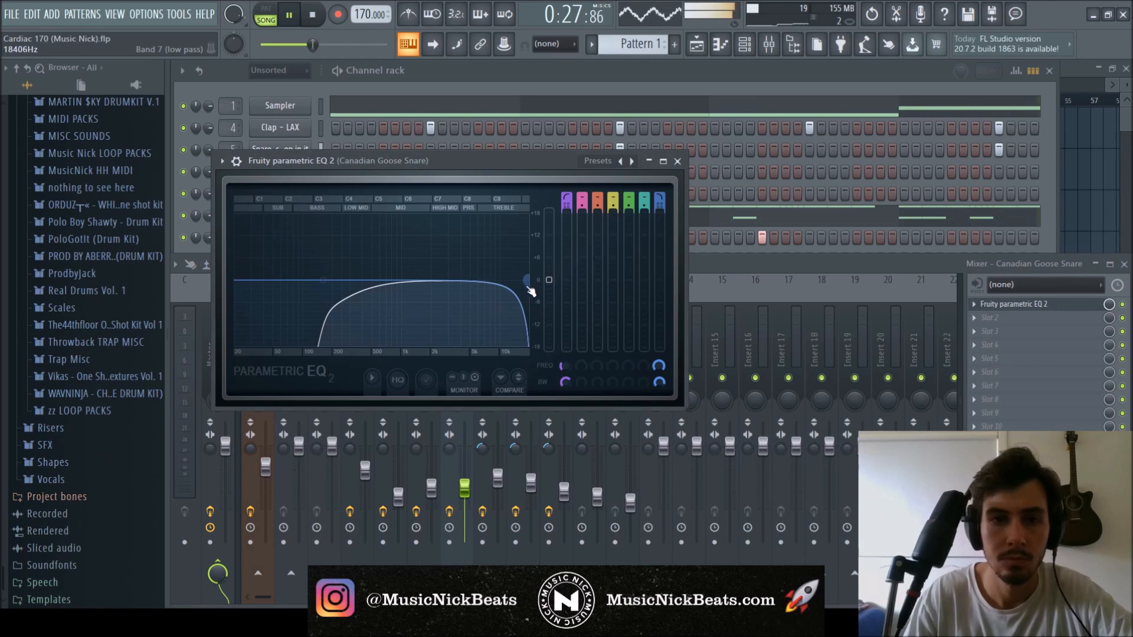
pyautogui.click(676, 162)
pyautogui.click(264, 342)
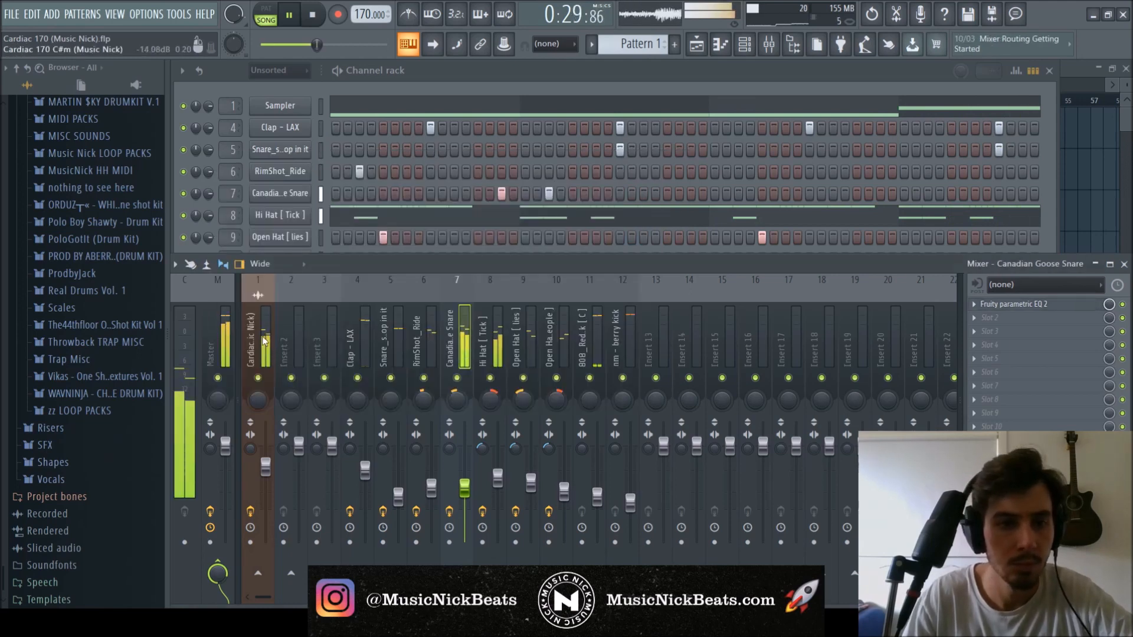
pyautogui.click(1027, 304)
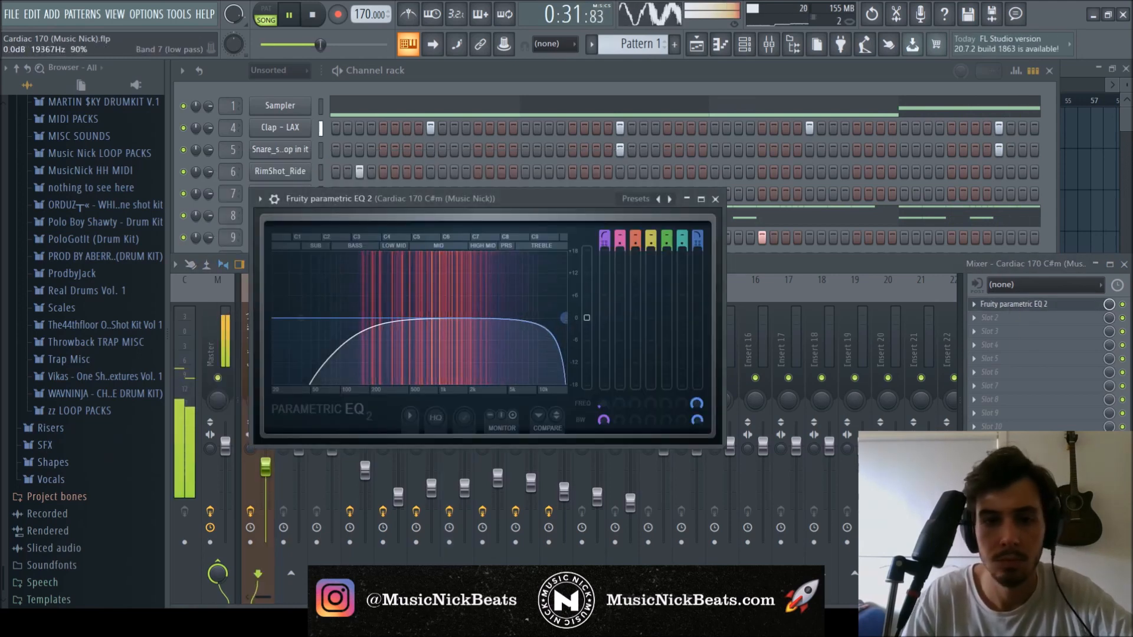
pyautogui.click(716, 199)
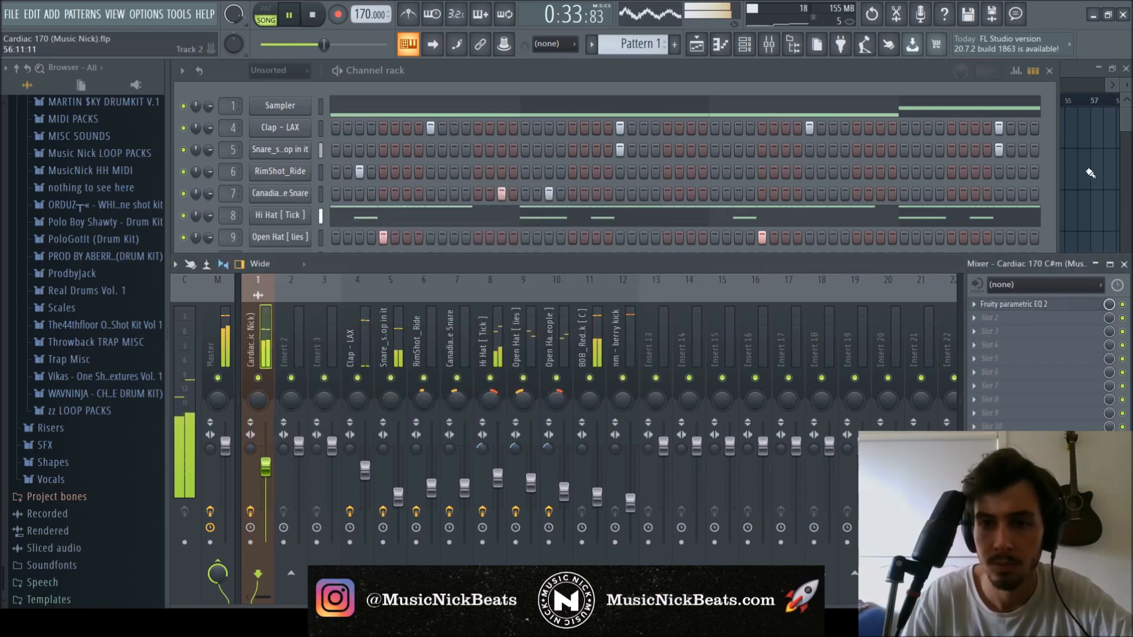
# - Stop playback, split Pattern 1 by channel and place the nine patterns from Clap - LAX to nm - berry kick on separate tracks at bar 1
pyautogui.click(1090, 173)
pyautogui.press('space')
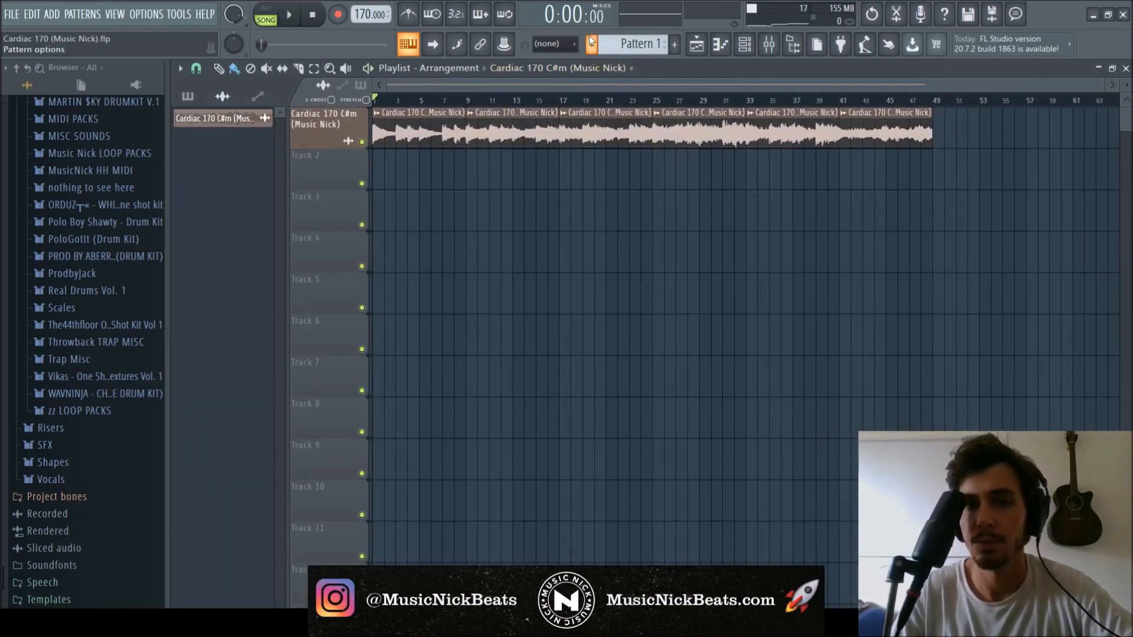
pyautogui.click(683, 275)
pyautogui.keyDown('shift'); pyautogui.click(217, 145); pyautogui.keyUp('shift')
pyautogui.moveTo(218, 144); pyautogui.dragTo(383, 171)
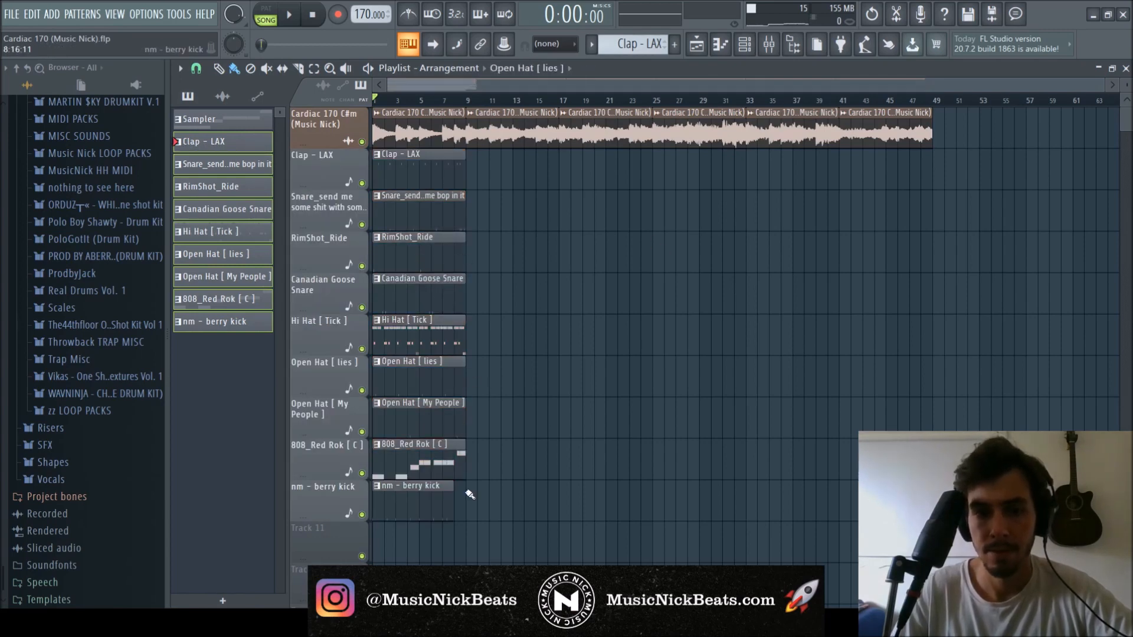
# - Extend the kick clip to eight bars and duplicate all the drum and 808 clips through bar 48 of the playlist
pyautogui.moveTo(531, 526); pyautogui.dragTo(424, 177)
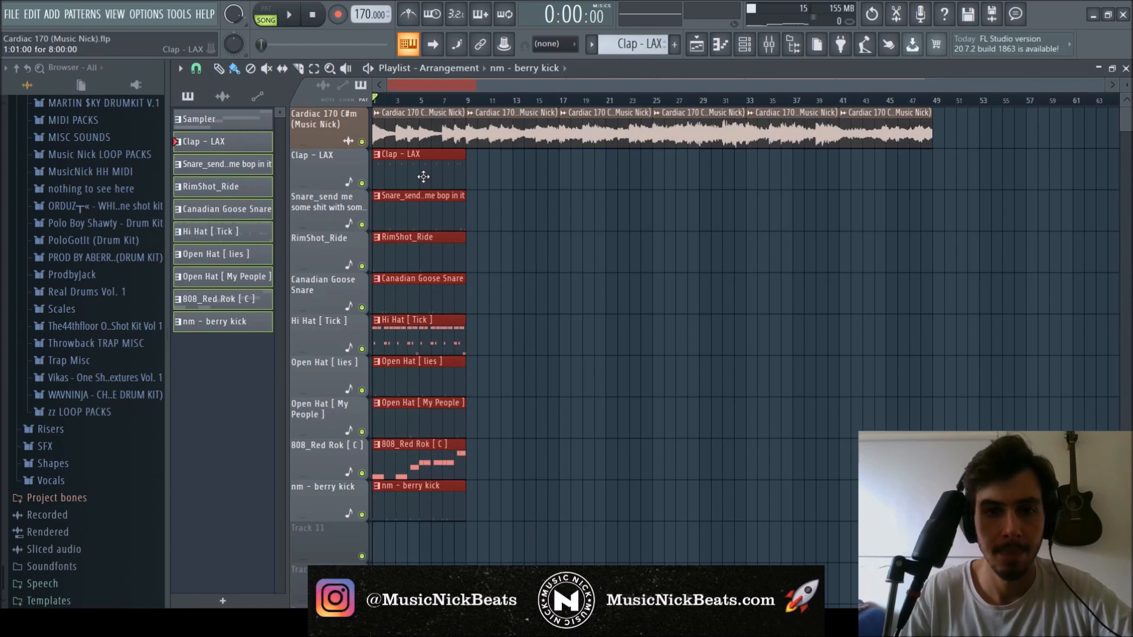
pyautogui.hotkey('ctrl', 'b')
pyautogui.hotkey('ctrl', 'b')
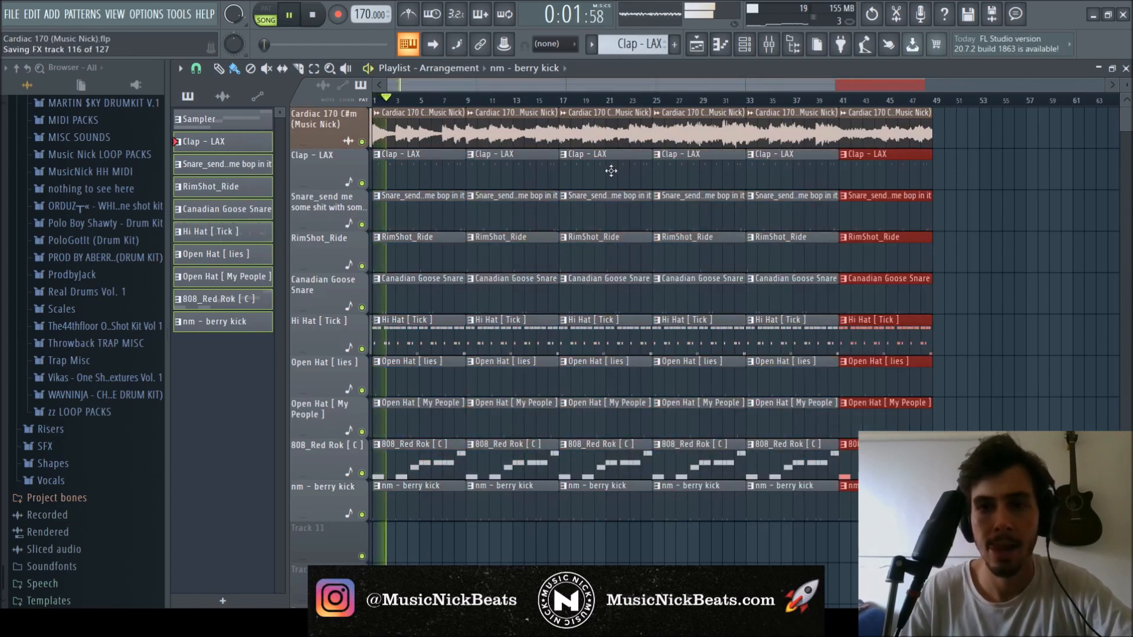
# - Insert empty space at the start of the playlist, shifting the whole arrangement to bar 49, and clear the clip selection
pyautogui.hotkey('ctrl', 'a')
pyautogui.press('space')
pyautogui.press('ctrl+Insert')
pyautogui.scroll(-3, 632, 196)
pyautogui.hotkey('ctrl', 'd')
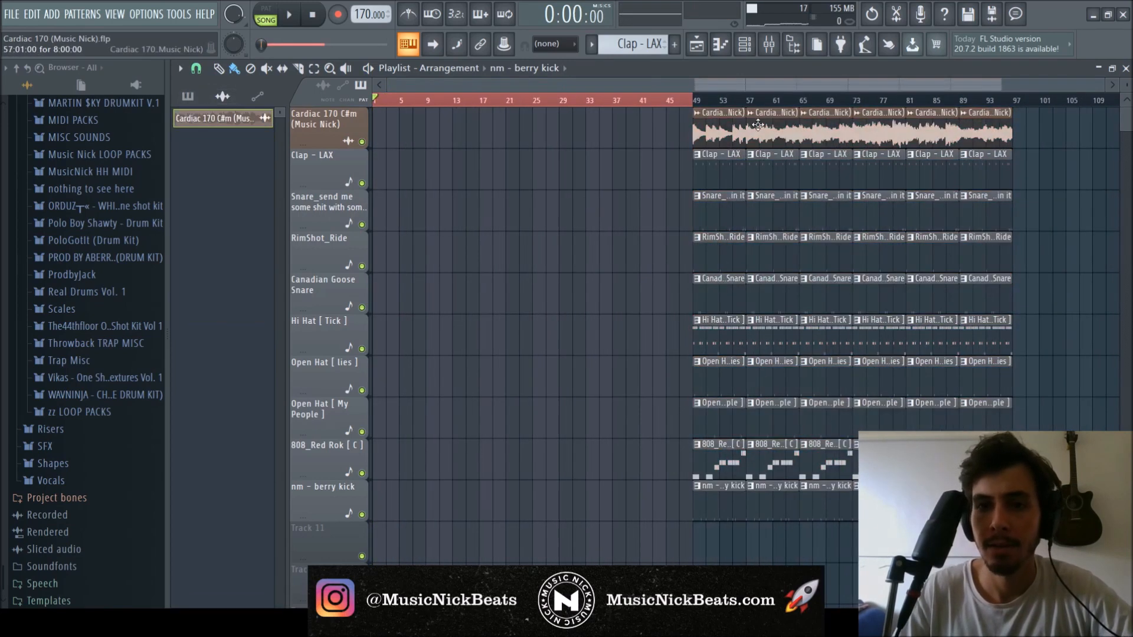
# - Place Cardiac 170 loop clips at bars 1 and 9, with Clap - LAX and Hi Hat [ Tick ] clips at bar 9
pyautogui.click(732, 126)
pyautogui.click(379, 125)
pyautogui.press('space')
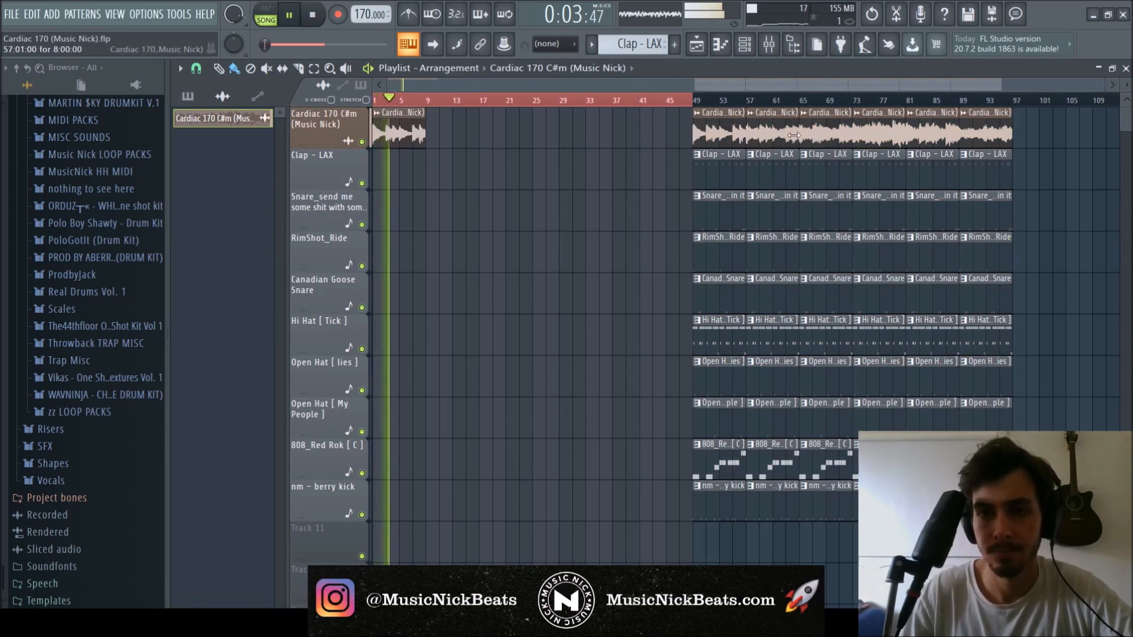
pyautogui.moveTo(511, 141); pyautogui.dragTo(466, 143)
pyautogui.press('space')
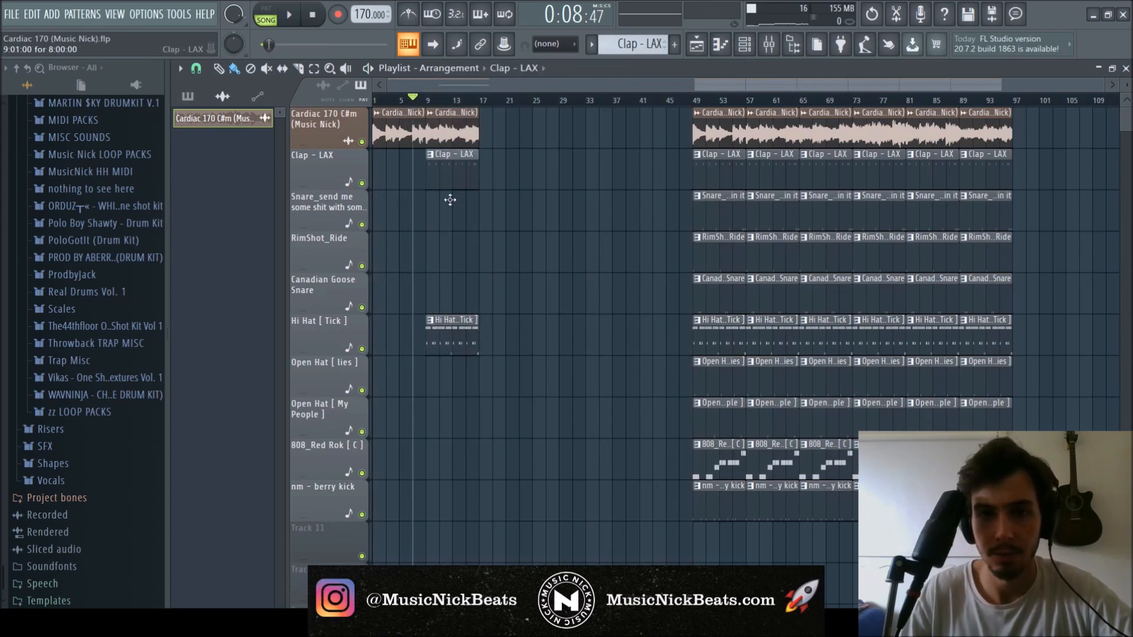
# - Shorten the clap and hi-hat clips at bar 9 to six bars
pyautogui.moveTo(520, 396); pyautogui.dragTo(426, 150)
pyautogui.scroll(2, 477, 189)
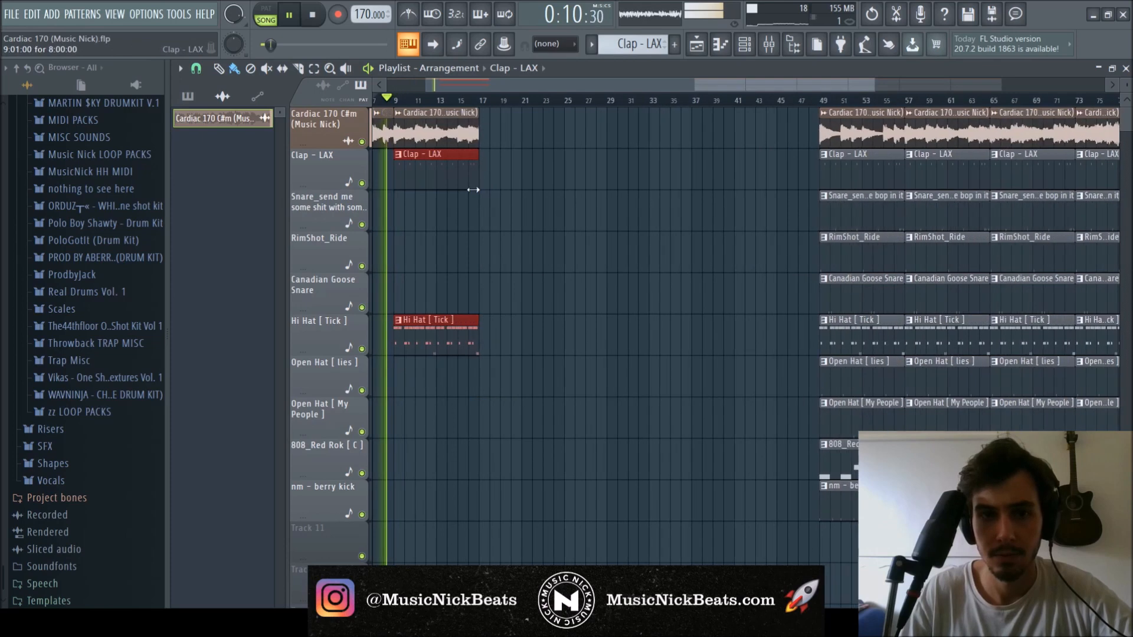
pyautogui.moveTo(475, 182); pyautogui.dragTo(463, 189)
# - Copy the Open Hat [ lies ] and Open Hat [ My People ] clips to bar 9 and shorten them to six bars
pyautogui.moveTo(856, 310); pyautogui.dragTo(836, 229)
pyautogui.keyDown('ctrl'); pyautogui.click(801, 271); pyautogui.keyUp('ctrl')
pyautogui.moveTo(855, 426); pyautogui.dragTo(849, 387)
pyautogui.moveTo(857, 385); pyautogui.dragTo(430, 372)
pyautogui.rightClick(527, 344)
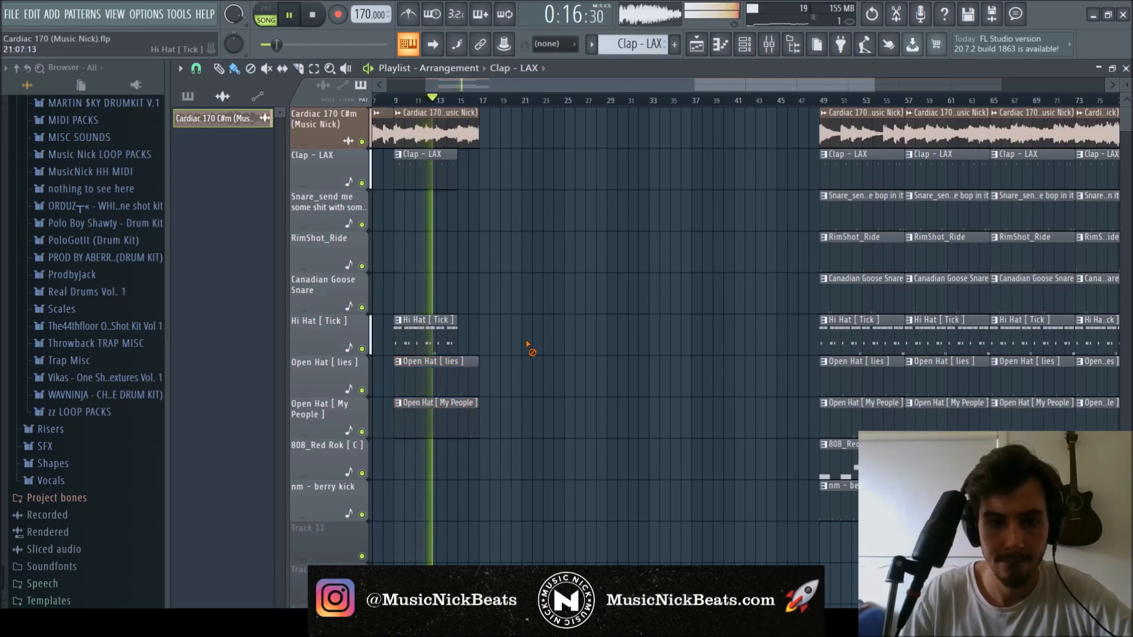
pyautogui.moveTo(493, 455); pyautogui.dragTo(455, 401)
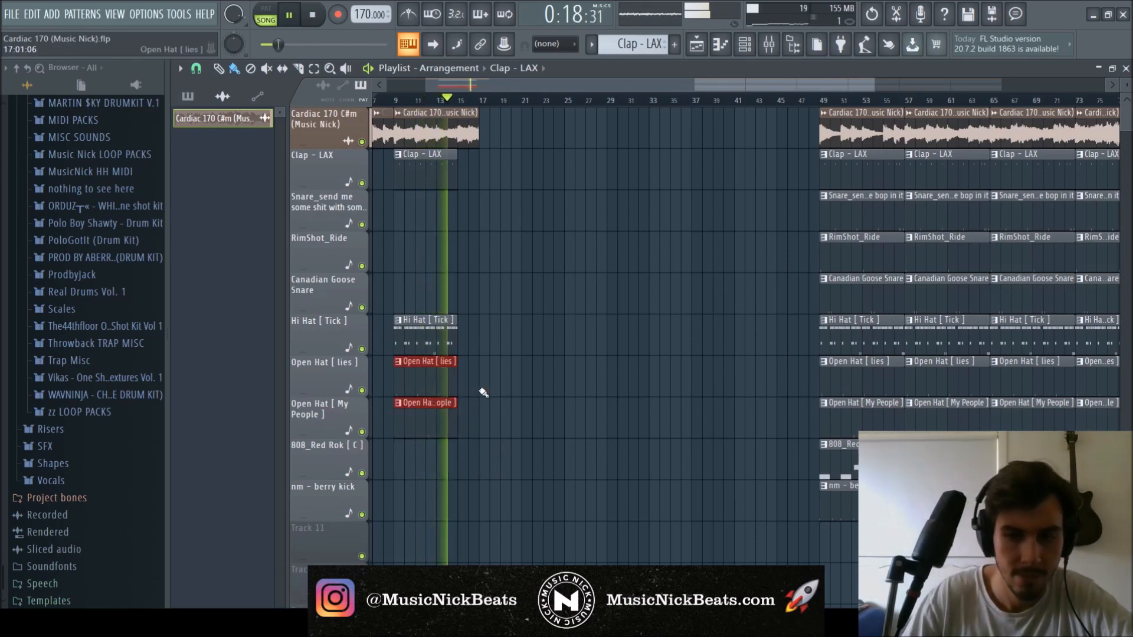
# - Copy two eight-bar blocks of the loop, drums and 808, without the kick, to bars 17–32
pyautogui.scroll(-2, 487, 395)
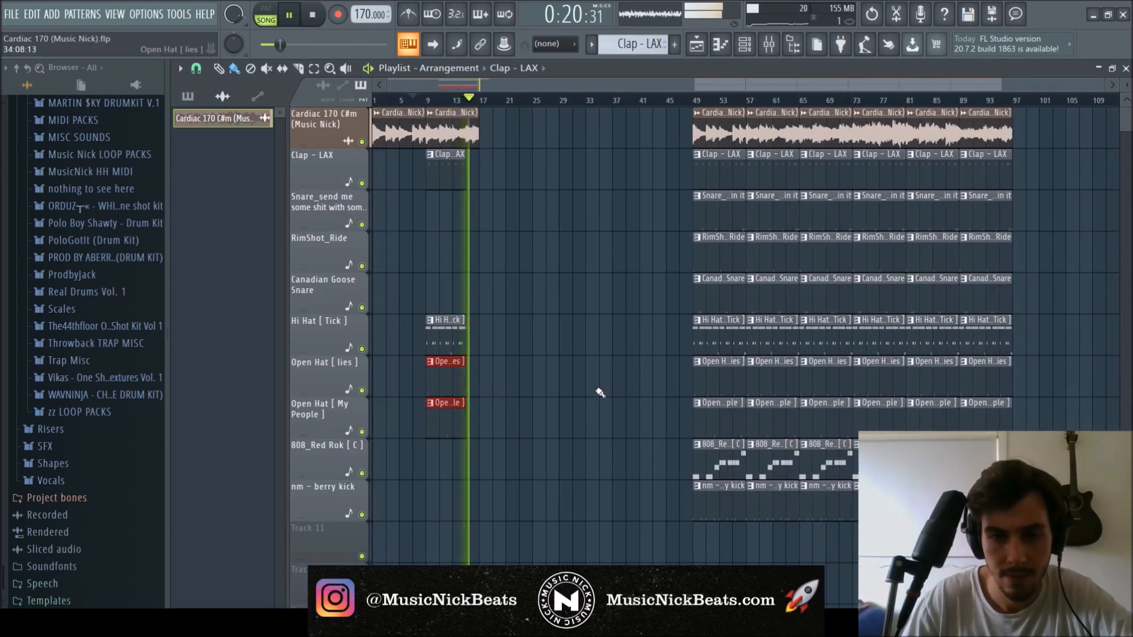
pyautogui.moveTo(685, 466); pyautogui.dragTo(713, 79)
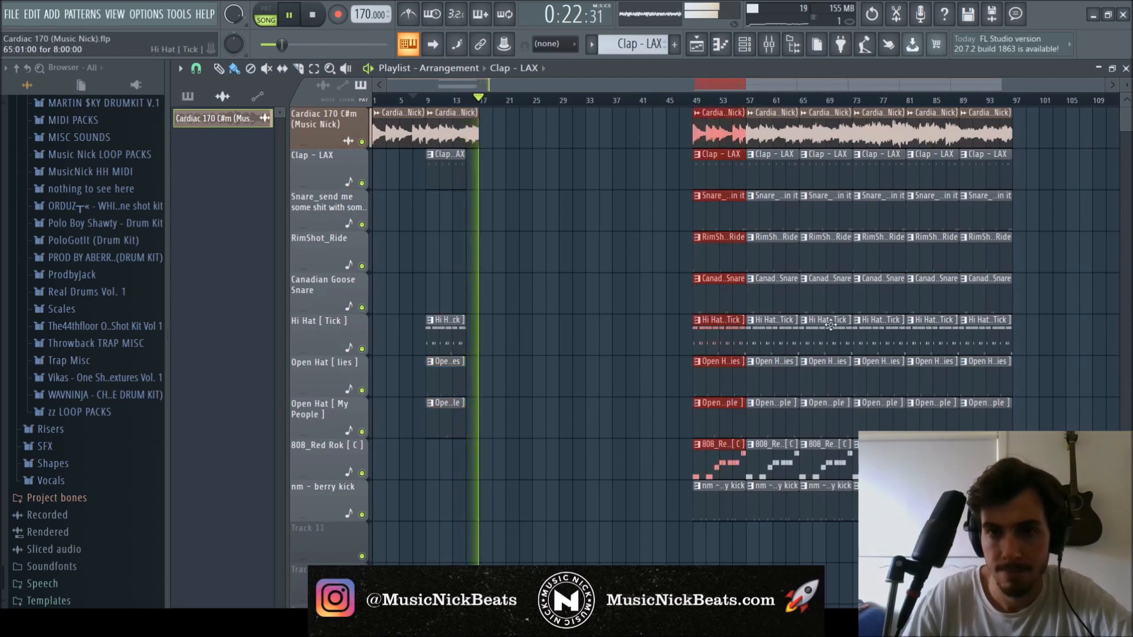
pyautogui.press('space')
pyautogui.moveTo(877, 477); pyautogui.dragTo(819, 112)
pyautogui.press('space')
pyautogui.moveTo(823, 155); pyautogui.dragTo(503, 156)
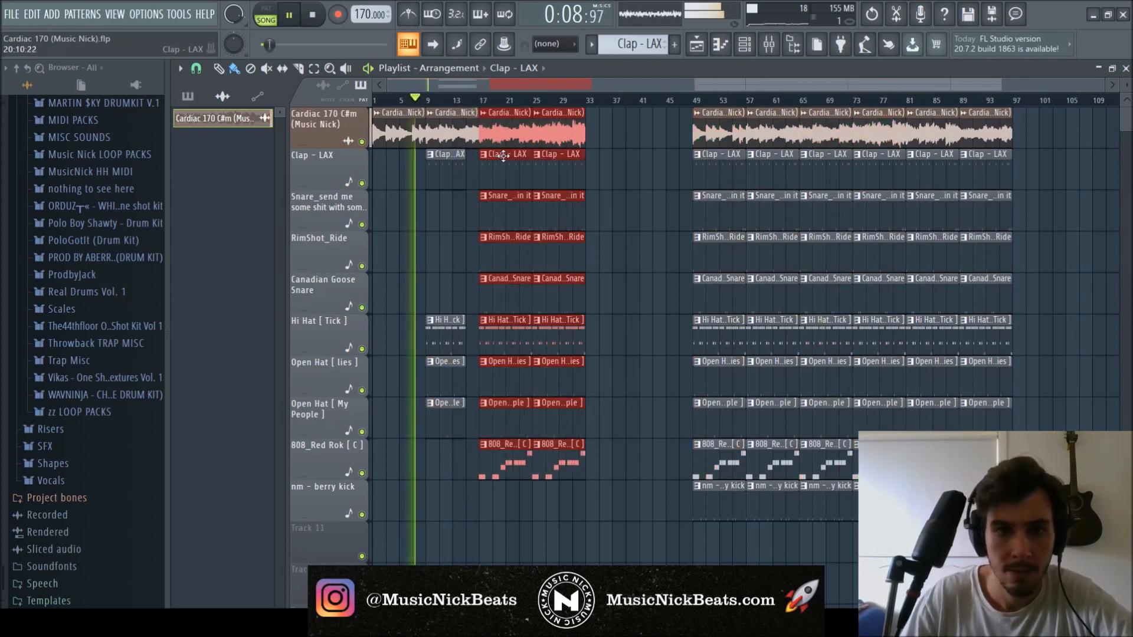
# - Delete the layered snare, rimshot and Canadian Goose Snare clips from bars 17–24 and add a kick clip at bar 25
pyautogui.scroll(5, 490, 266)
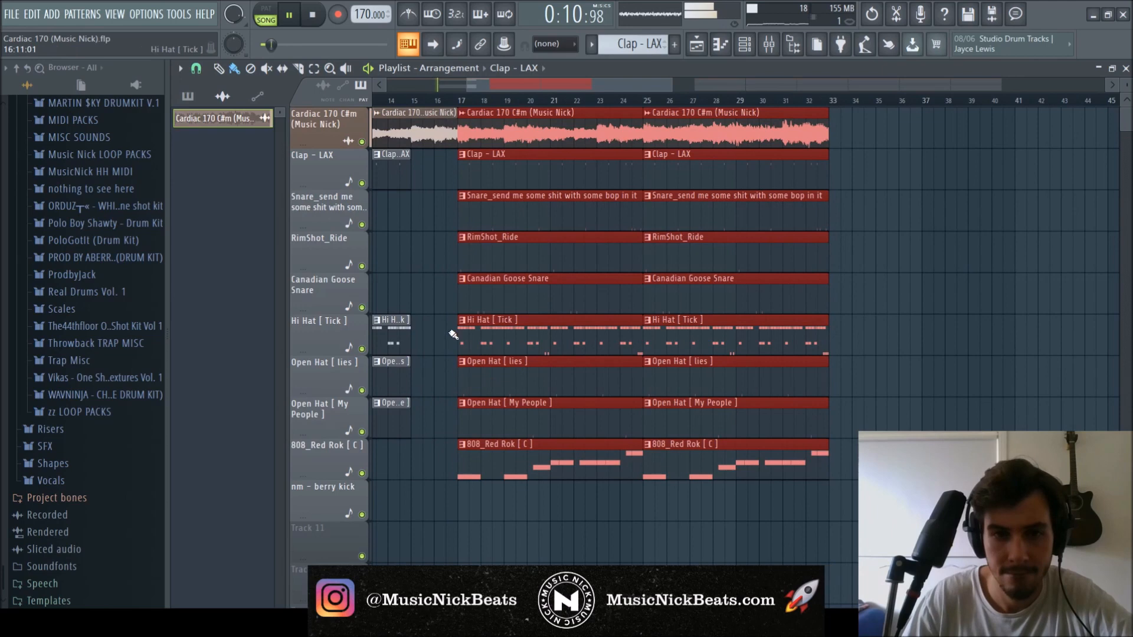
pyautogui.rightClick(495, 227)
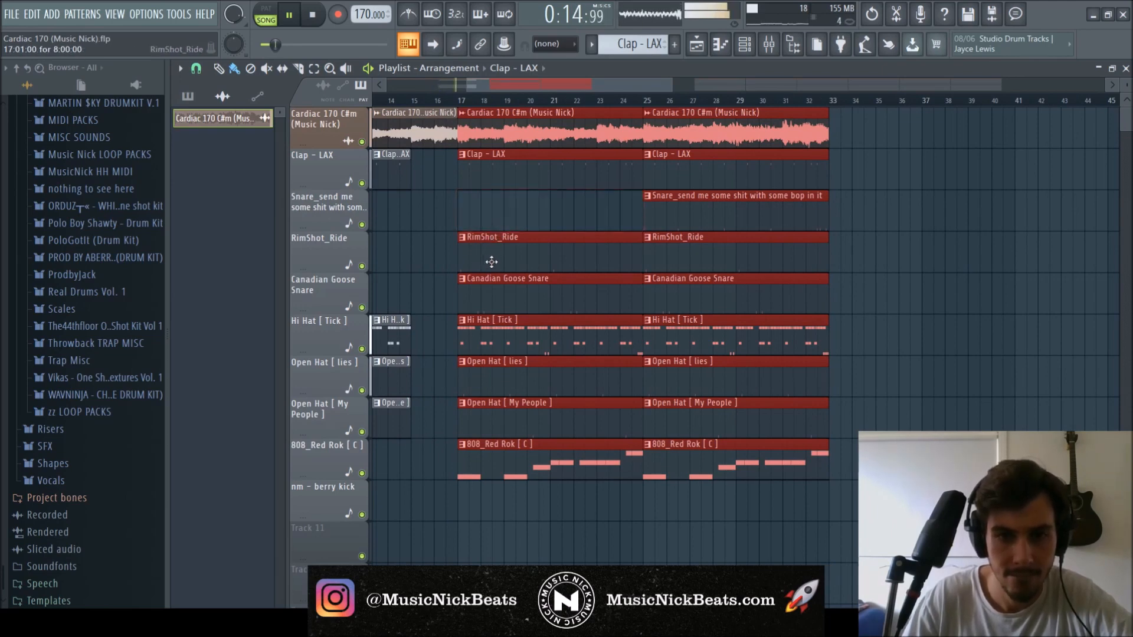
pyautogui.scroll(-5, 502, 276)
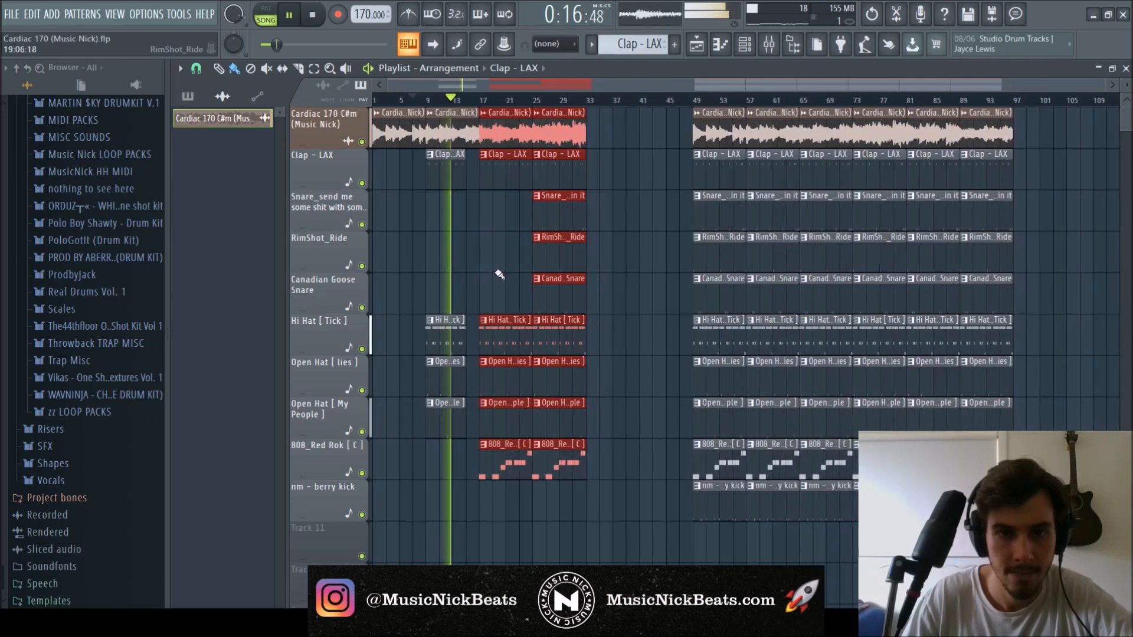
pyautogui.keyDown('ctrl'); pyautogui.click(611, 381); pyautogui.keyUp('ctrl')
pyautogui.moveTo(721, 506); pyautogui.dragTo(592, 521)
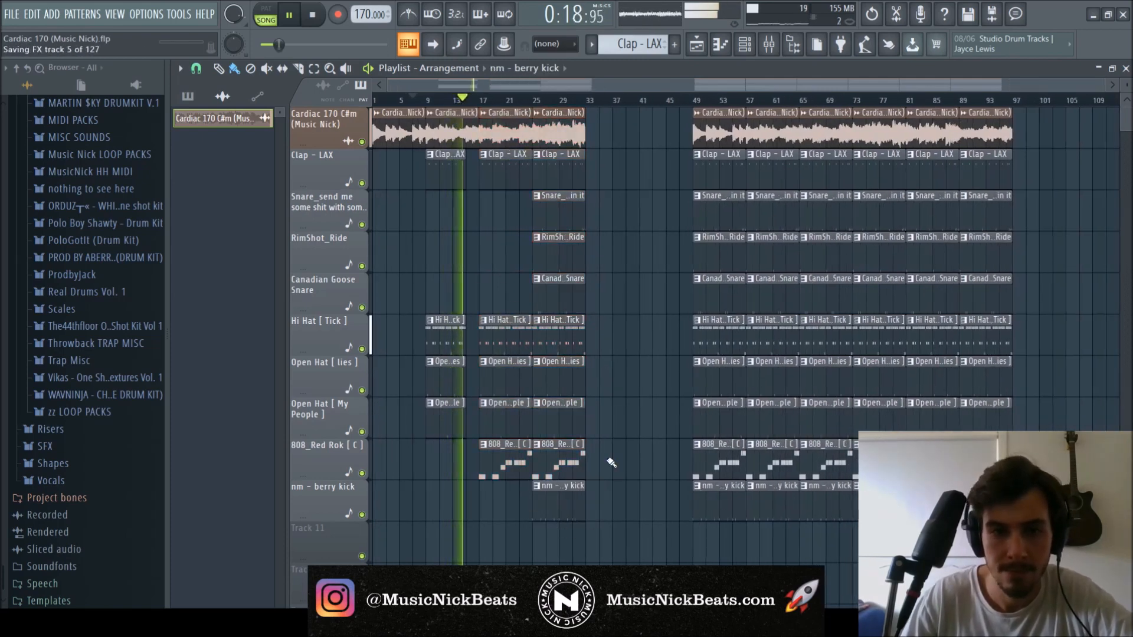
# - Add a second Fruity Parametric EQ 2 to the Cardiac loop with slight cuts on bands 3, 4 and 5, and set its fader to about -4.9 dB
pyautogui.press('F6')
pyautogui.press('F9')
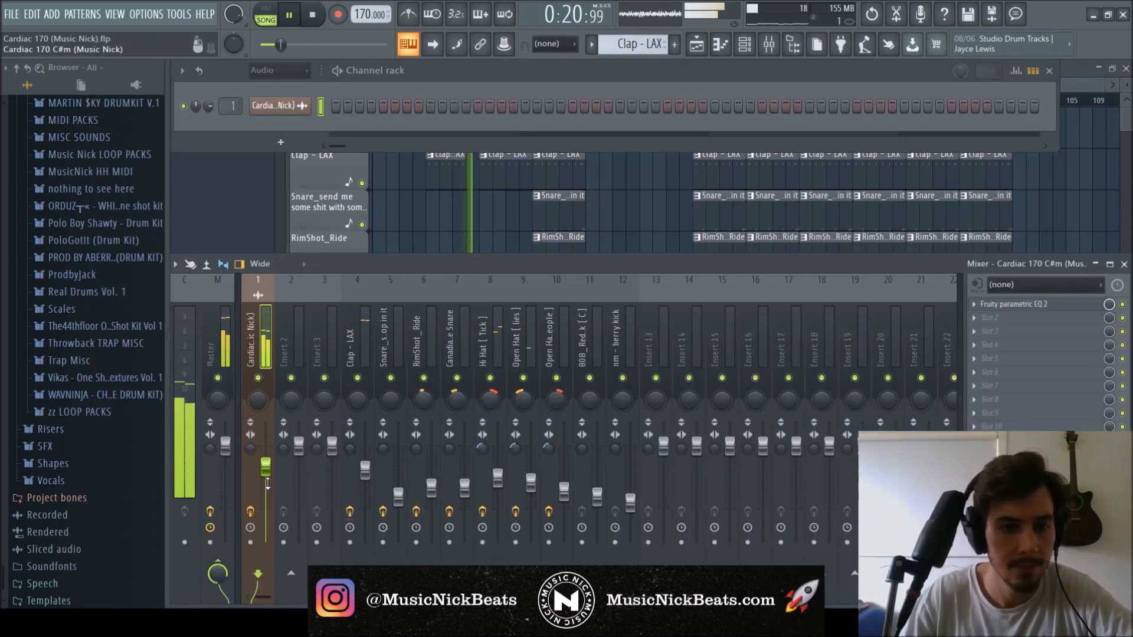
pyautogui.click(697, 527)
pyautogui.moveTo(471, 337); pyautogui.dragTo(471, 343)
pyautogui.moveTo(439, 337); pyautogui.dragTo(407, 341)
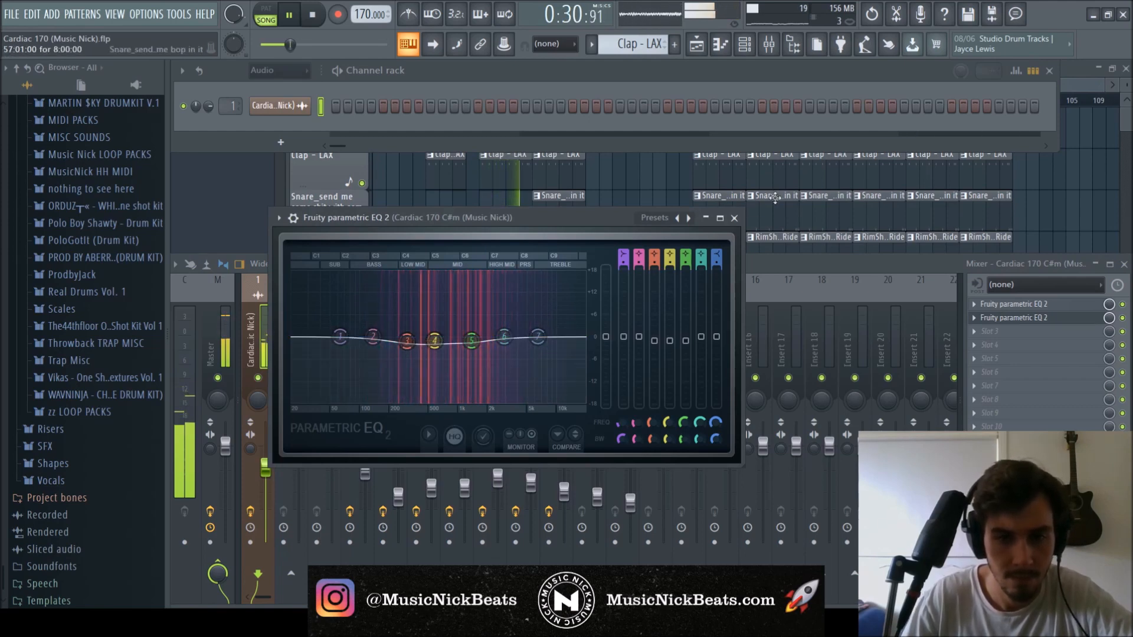
pyautogui.click(735, 217)
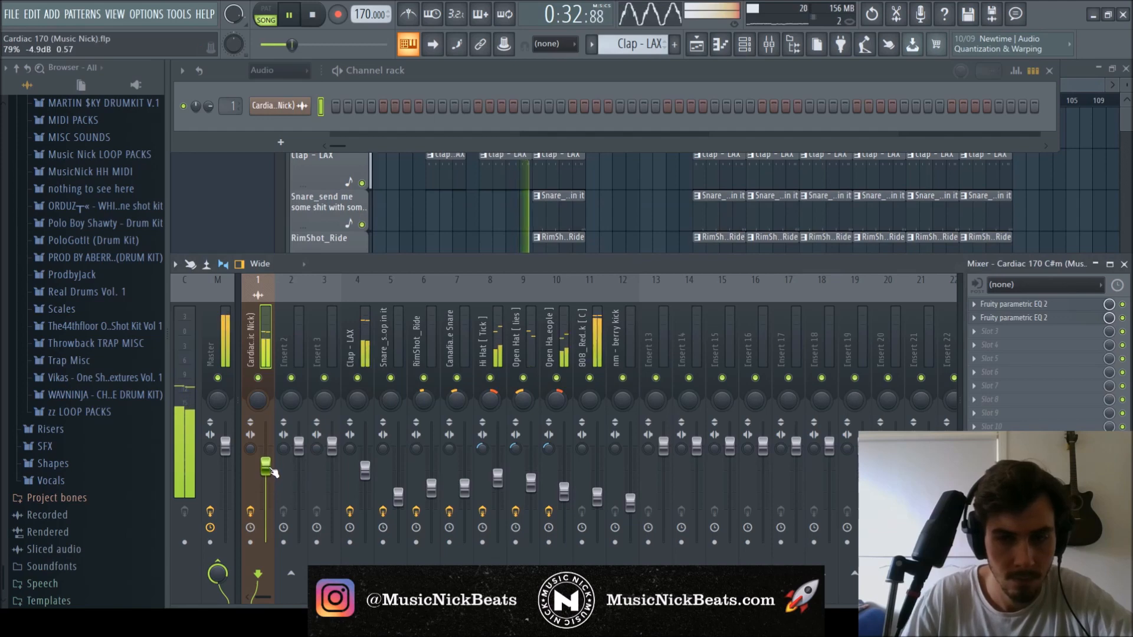
pyautogui.click(634, 239)
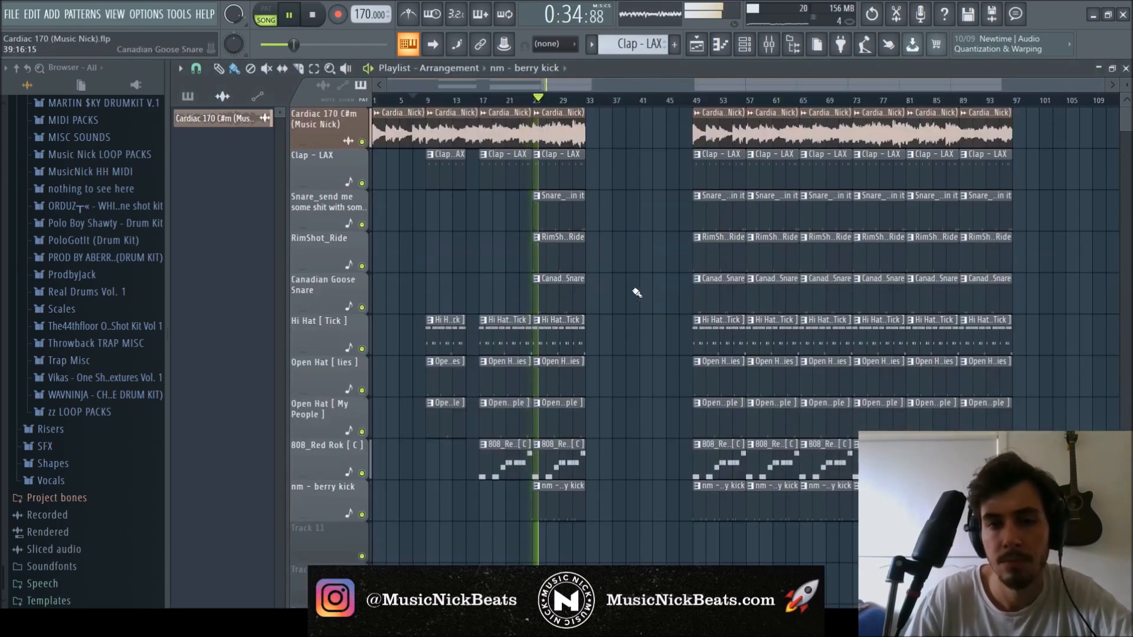
# - Move the spare full arrangement from bar 49 to bar 73 and duplicate the clips of bars 17–32 into bars 33–48
pyautogui.click(188, 96)
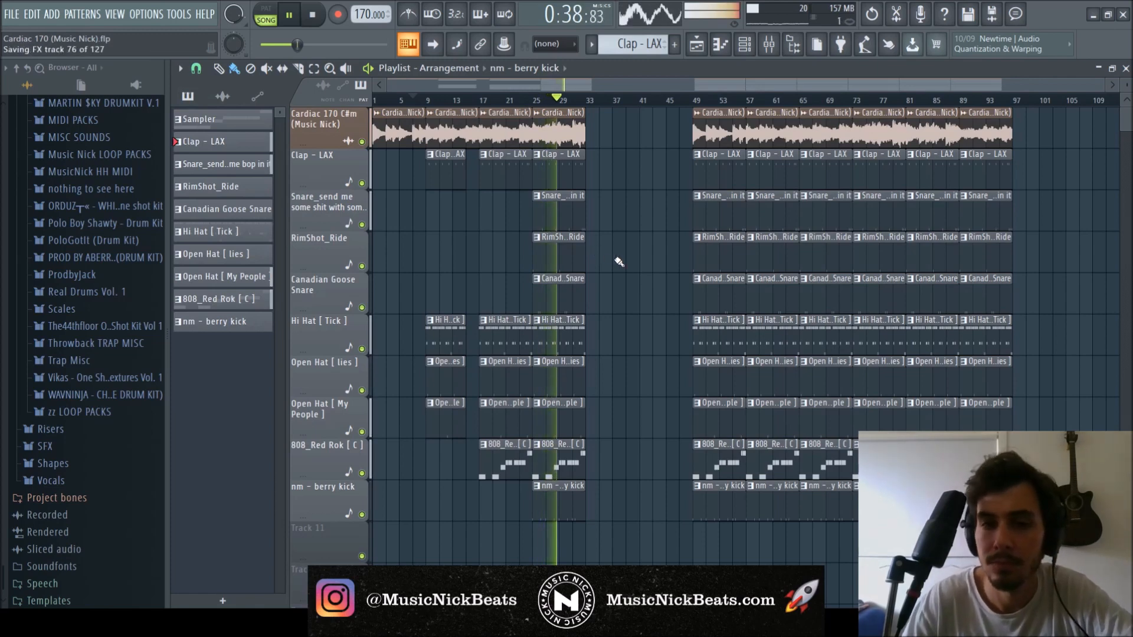
pyautogui.moveTo(1056, 558); pyautogui.dragTo(880, 125)
pyautogui.keyDown('ctrl'); pyautogui.click(781, 161); pyautogui.keyUp('ctrl')
pyautogui.scroll(-1, 773, 164)
pyautogui.moveTo(1026, 128); pyautogui.dragTo(557, 129)
pyautogui.moveTo(595, 524); pyautogui.dragTo(452, 169)
pyautogui.hotkey('ctrl', 'b')
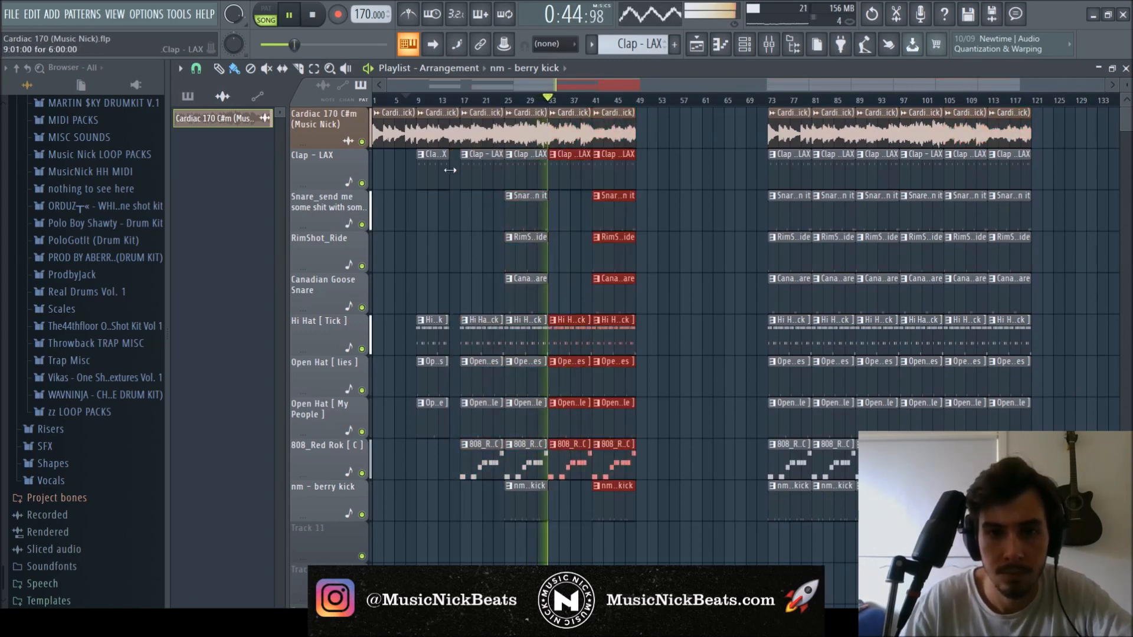
# - Save the project and review the arrangement around bars 33–48 during playback
pyautogui.click(700, 270)
pyautogui.scroll(3, 696, 268)
pyautogui.hotkey('ctrl', 's')
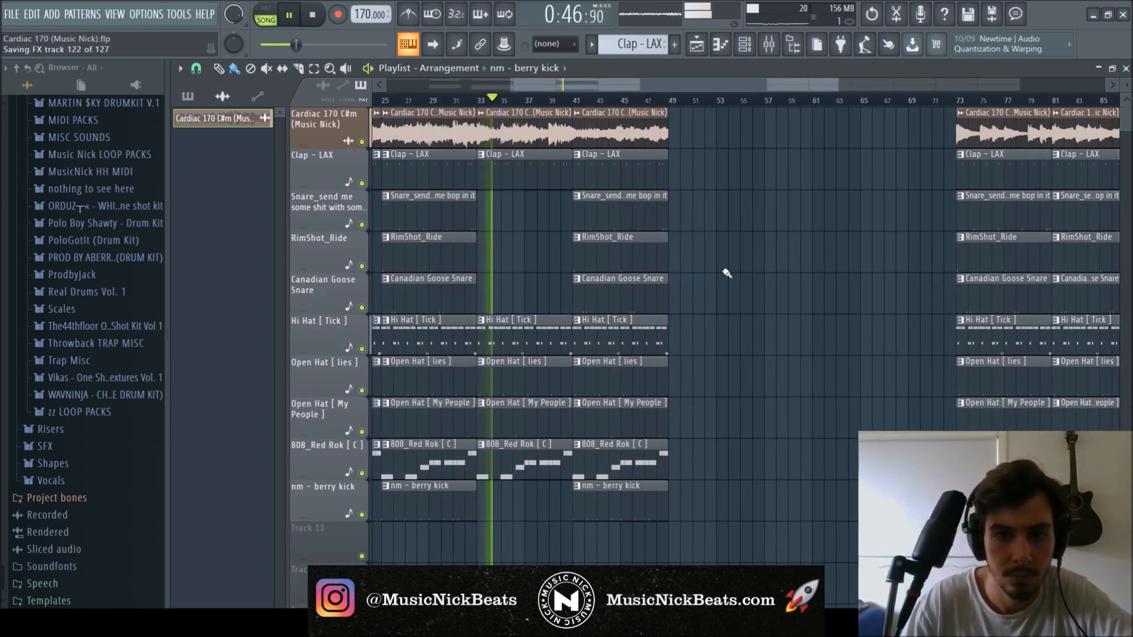
pyautogui.scroll(-2, 727, 273)
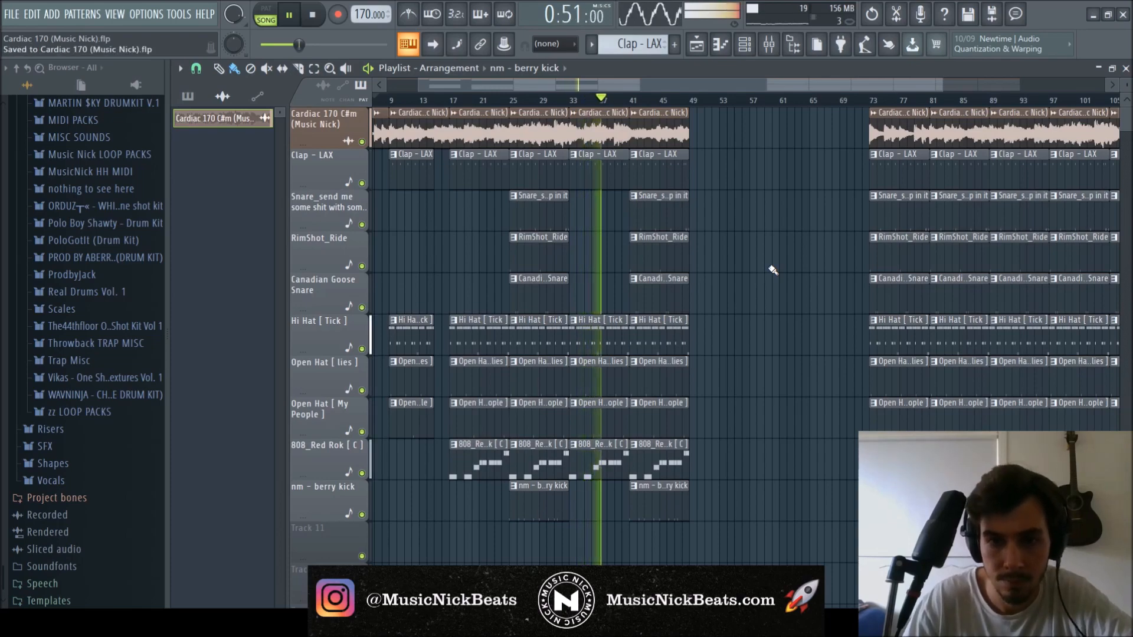
pyautogui.scroll(-1, 706, 267)
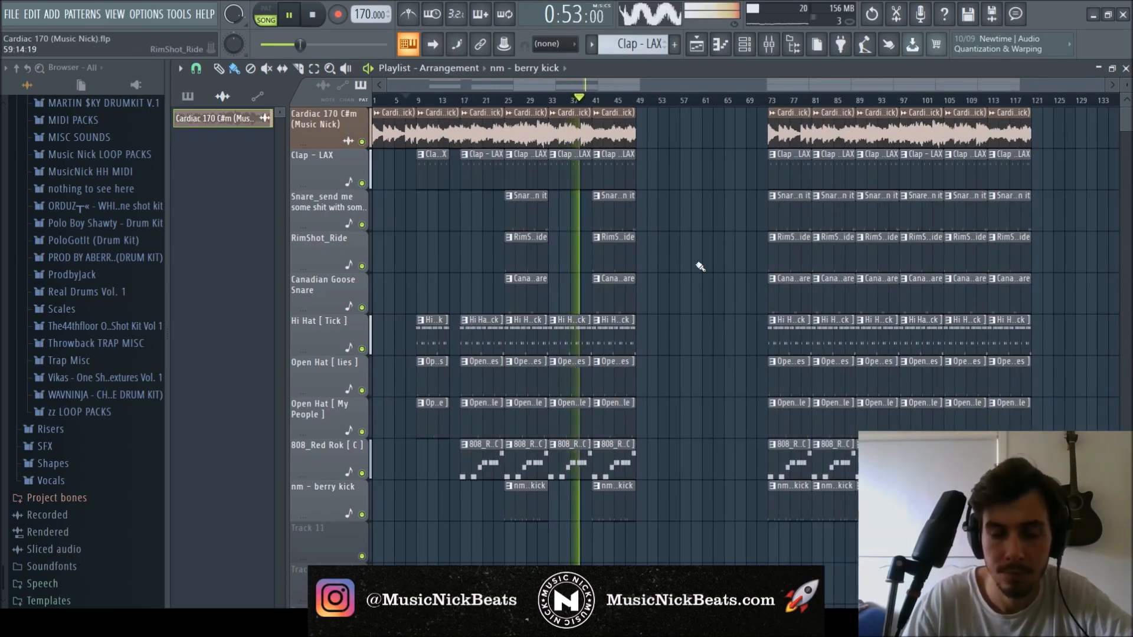
pyautogui.scroll(4, 690, 253)
pyautogui.moveTo(621, 92); pyautogui.dragTo(613, 92)
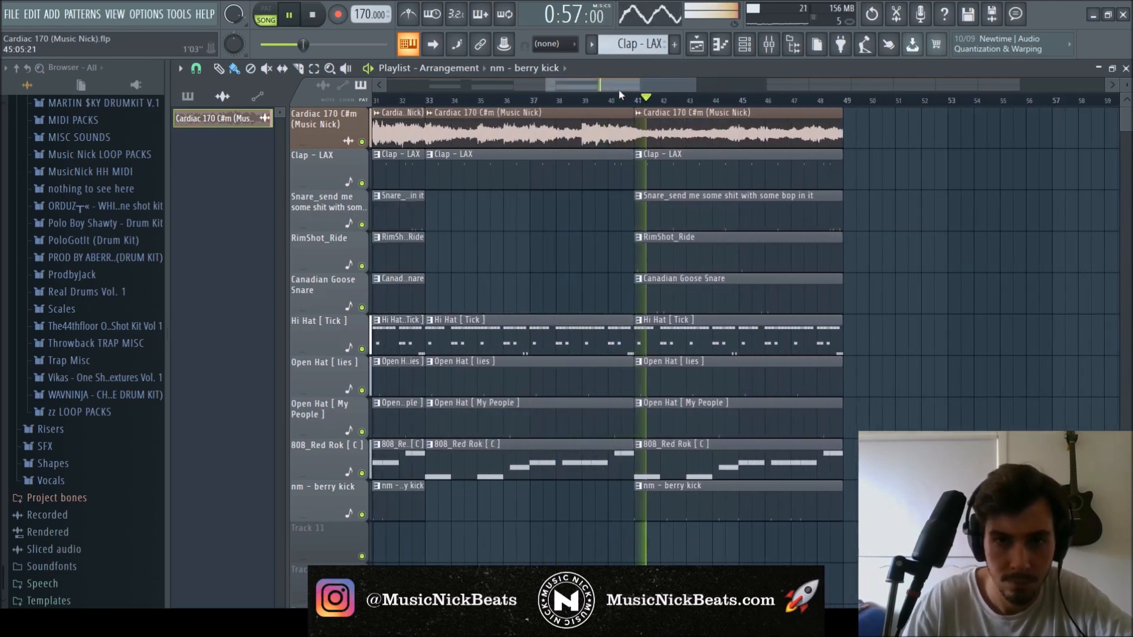
pyautogui.scroll(-3, 880, 215)
pyautogui.moveTo(679, 89); pyautogui.dragTo(797, 92)
pyautogui.scroll(-2, 702, 206)
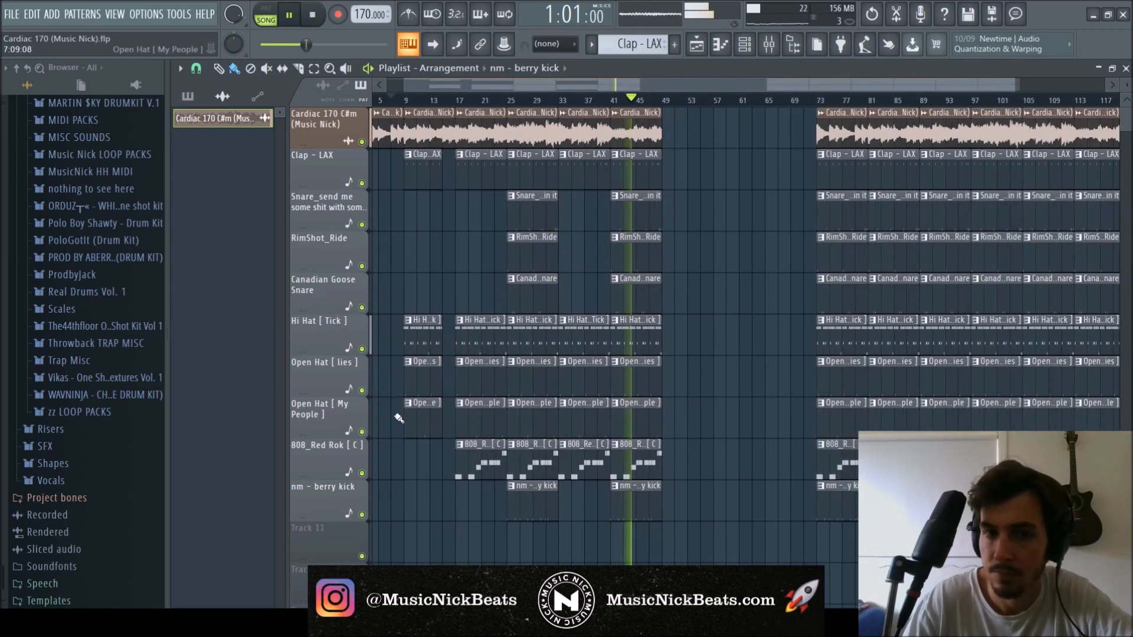
# - Copy the Cardiac loop and six-bar clap and hat section from bar 9 to bar 49, and delete the spare arrangement at bar 73
pyautogui.moveTo(443, 480)
pyautogui.mouseDown()
pyautogui.moveTo(405, 115)
pyautogui.moveTo(680, 129)
pyautogui.mouseUp()
pyautogui.scroll(-1, 702, 162)
pyautogui.moveTo(1086, 540); pyautogui.dragTo(771, 90)
pyautogui.press('Delete')
# - Duplicate bars 17–56 to bar 57, copy two more eight-bar blocks to bars 97–112, and stop playback
pyautogui.moveTo(863, 543)
pyautogui.mouseDown()
pyautogui.moveTo(470, 112)
pyautogui.moveTo(469, 83)
pyautogui.moveTo(744, 122)
pyautogui.moveTo(692, 127)
pyautogui.mouseUp()
pyautogui.moveTo(765, 544)
pyautogui.mouseDown()
pyautogui.moveTo(706, 106)
pyautogui.moveTo(921, 125)
pyautogui.mouseUp()
pyautogui.press('space')
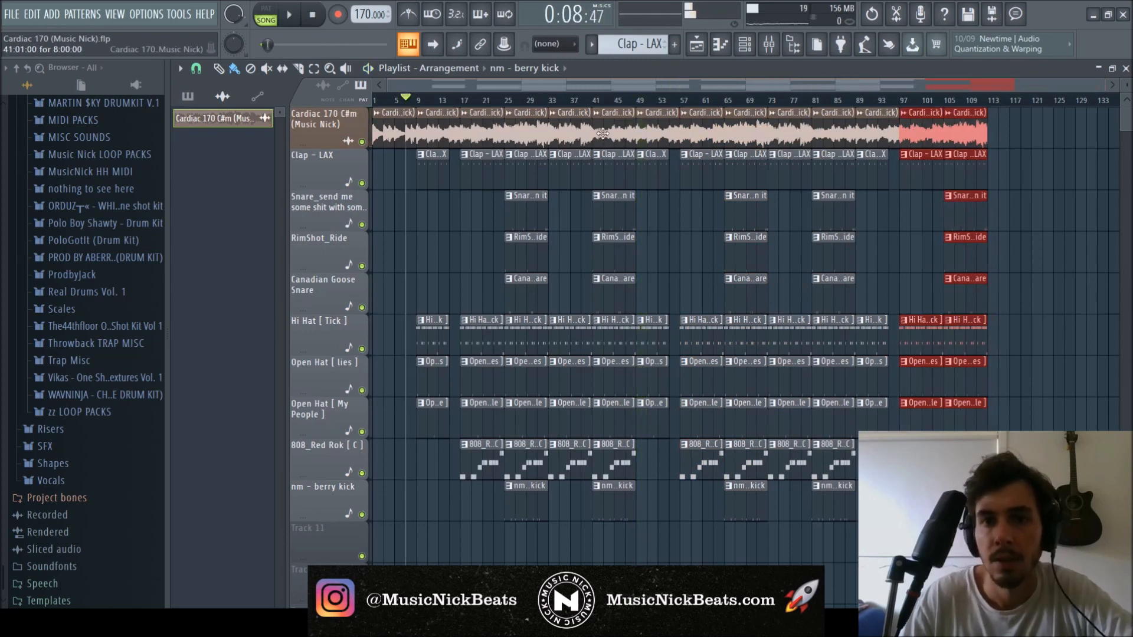
# - Review the song's sections, selecting the clips at bars 9–16, 33–48, 57–72 and 89–96 in turn
pyautogui.click(550, 100)
pyautogui.moveTo(555, 111); pyautogui.dragTo(634, 106)
pyautogui.moveTo(626, 523); pyautogui.dragTo(558, 186)
pyautogui.moveTo(442, 479); pyautogui.dragTo(424, 111)
pyautogui.keyDown('ctrl'); pyautogui.click(714, 550); pyautogui.keyUp('ctrl')
pyautogui.moveTo(627, 135); pyautogui.dragTo(581, 127)
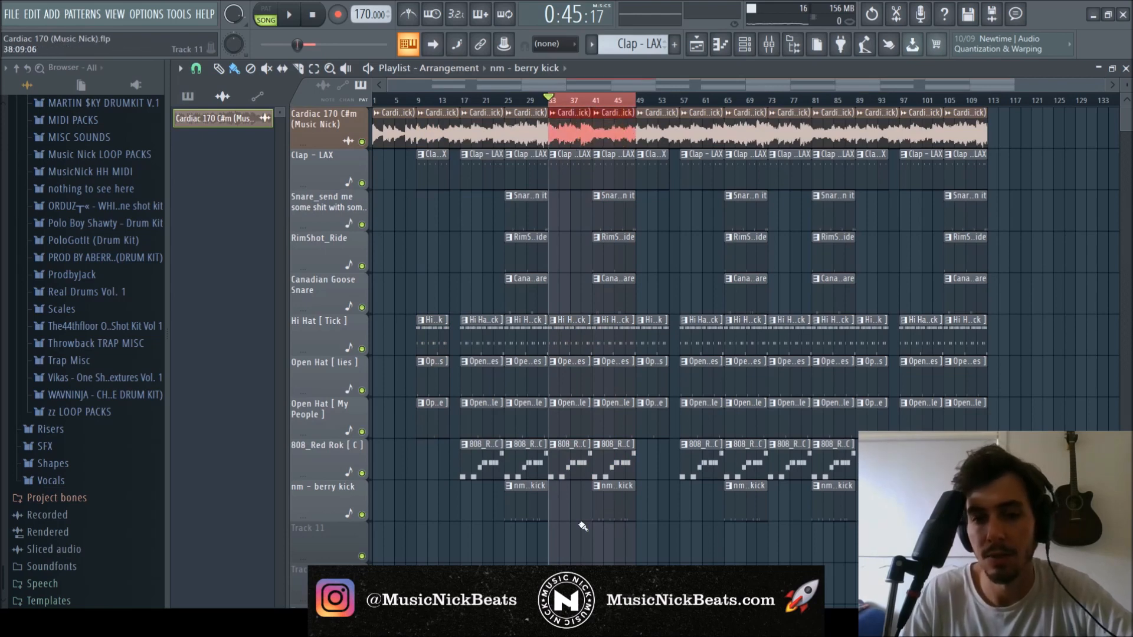
pyautogui.moveTo(537, 540); pyautogui.dragTo(468, 150)
pyautogui.moveTo(442, 478); pyautogui.dragTo(422, 111)
pyautogui.moveTo(681, 101); pyautogui.dragTo(769, 117)
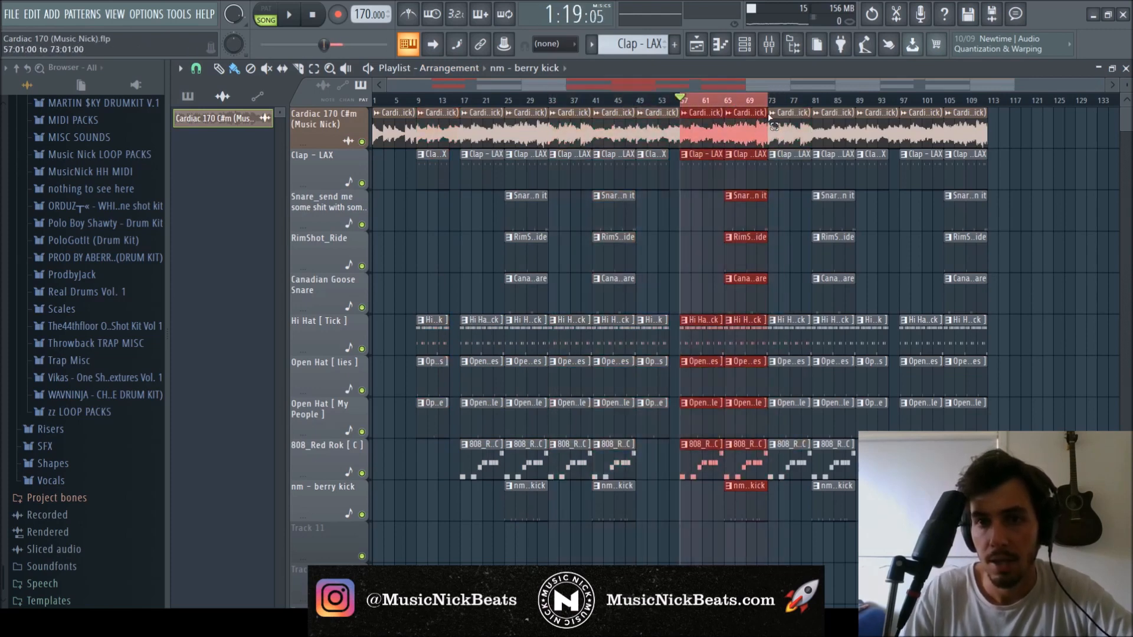
pyautogui.click(770, 100)
pyautogui.moveTo(879, 451); pyautogui.dragTo(870, 127)
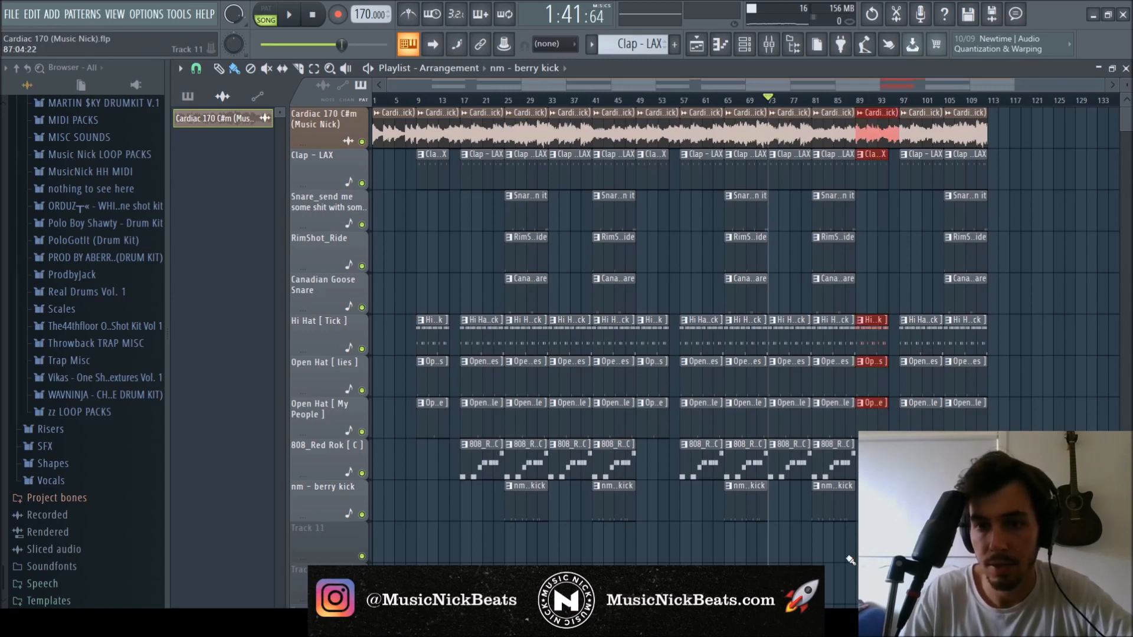
# - Trim the start of the drum and 808 clips at bar 73 to bar 74 and play back the gap
pyautogui.scroll(3, 761, 136)
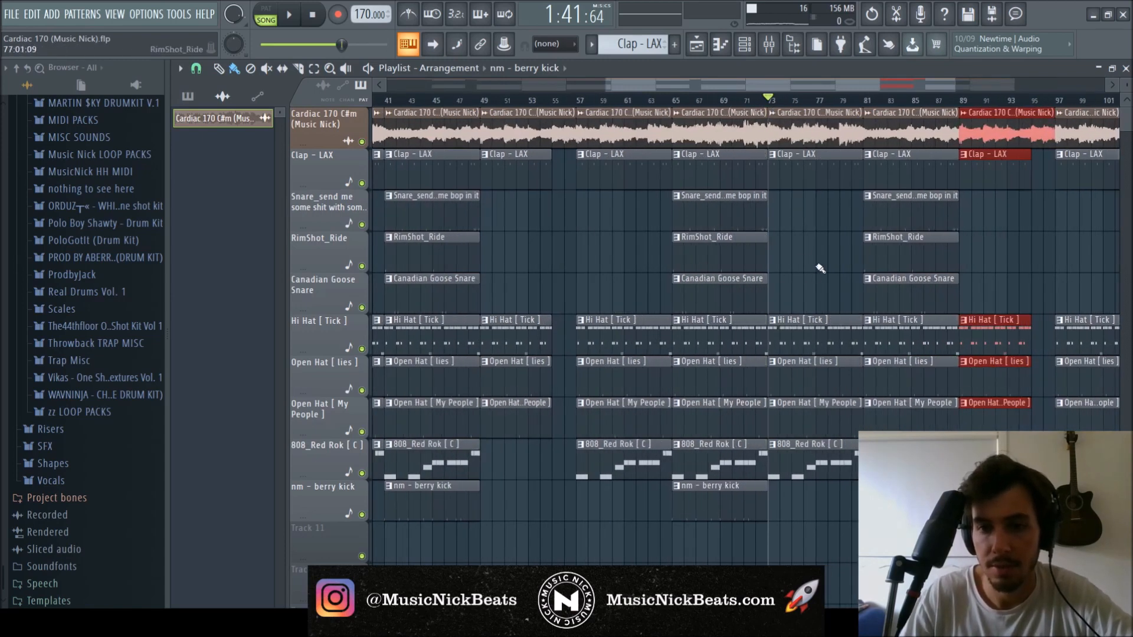
pyautogui.moveTo(801, 484); pyautogui.dragTo(787, 405)
pyautogui.moveTo(810, 521); pyautogui.dragTo(783, 173)
pyautogui.click(758, 101)
pyautogui.hotkey('ctrl', 'd')
pyautogui.press('space')
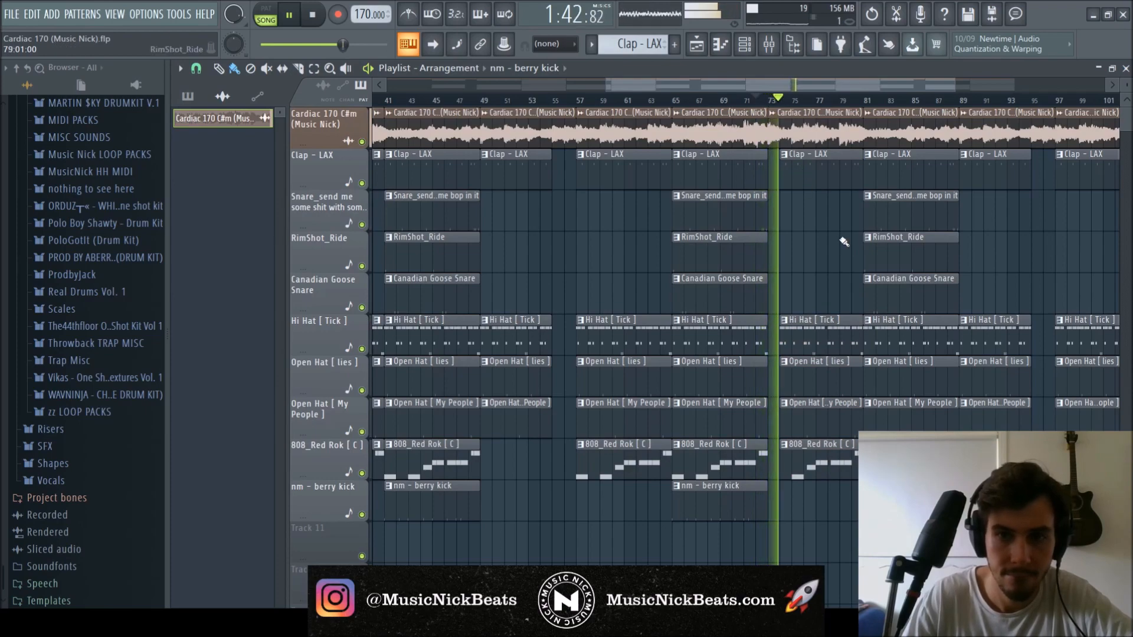
# - Delete the Cardiac loop, clap and hat clips from bars 89–96
pyautogui.moveTo(730, 89); pyautogui.dragTo(1008, 97)
pyautogui.moveTo(882, 90); pyautogui.dragTo(741, 101)
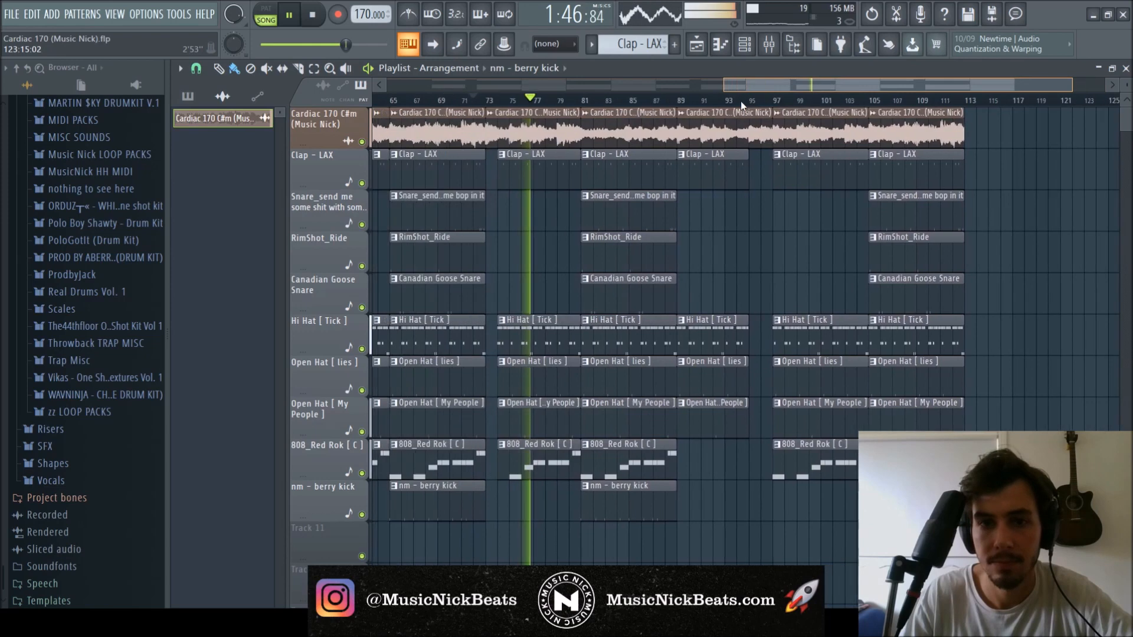
pyautogui.rightClick(764, 403)
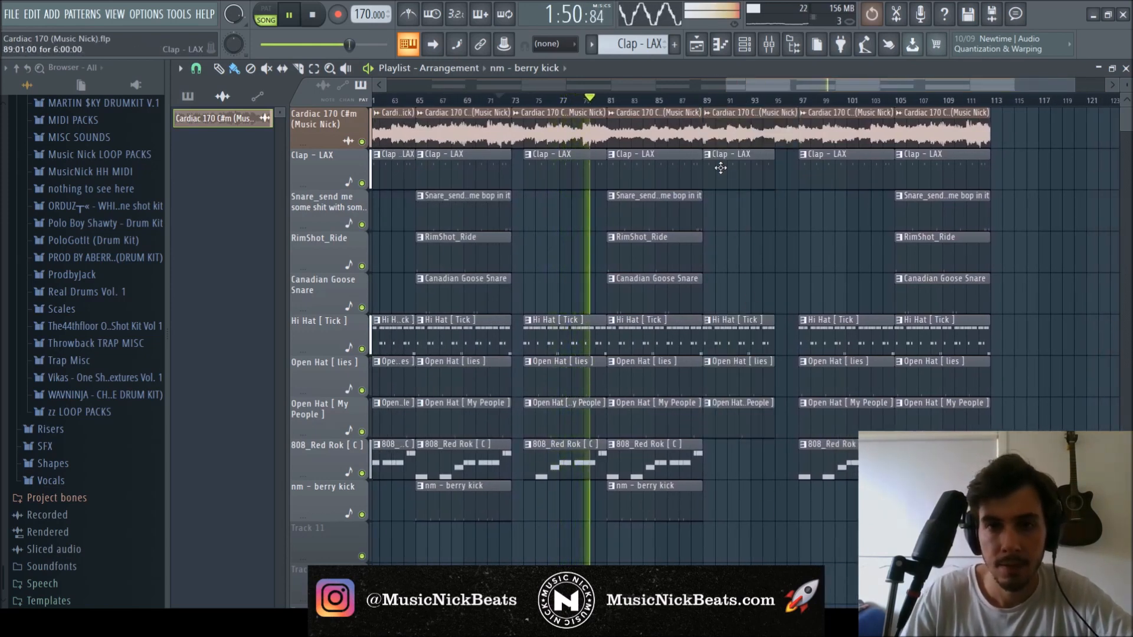
# - Delete the Hi Hat clip at bar 81 and shorten the other drum and 808 clips there to six bars
pyautogui.press('space')
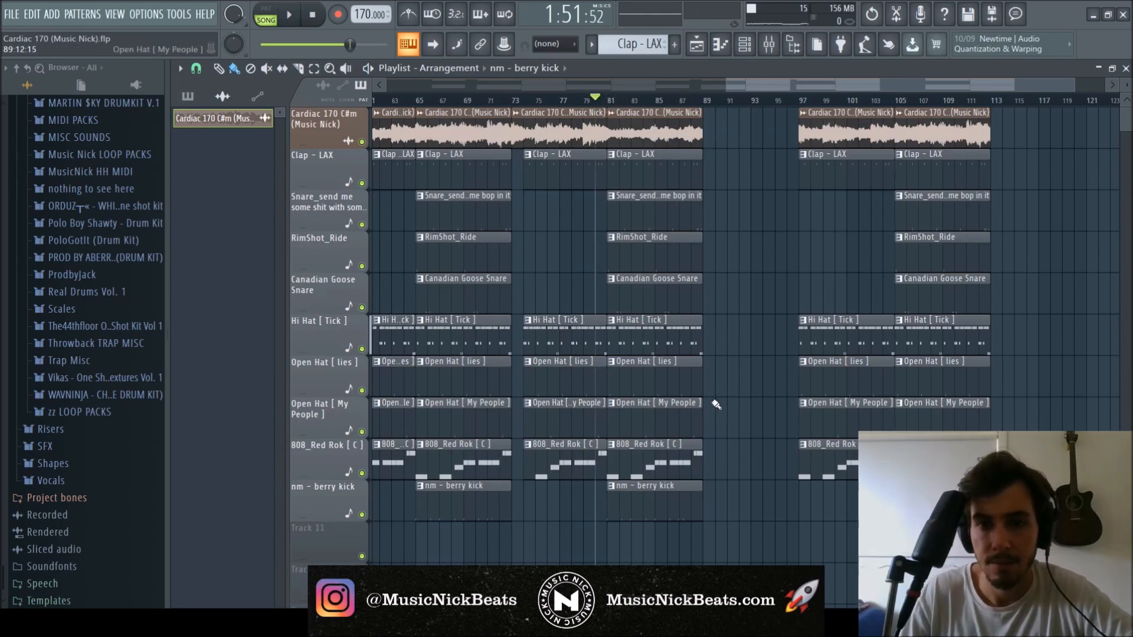
pyautogui.rightClick(661, 329)
pyautogui.press('space')
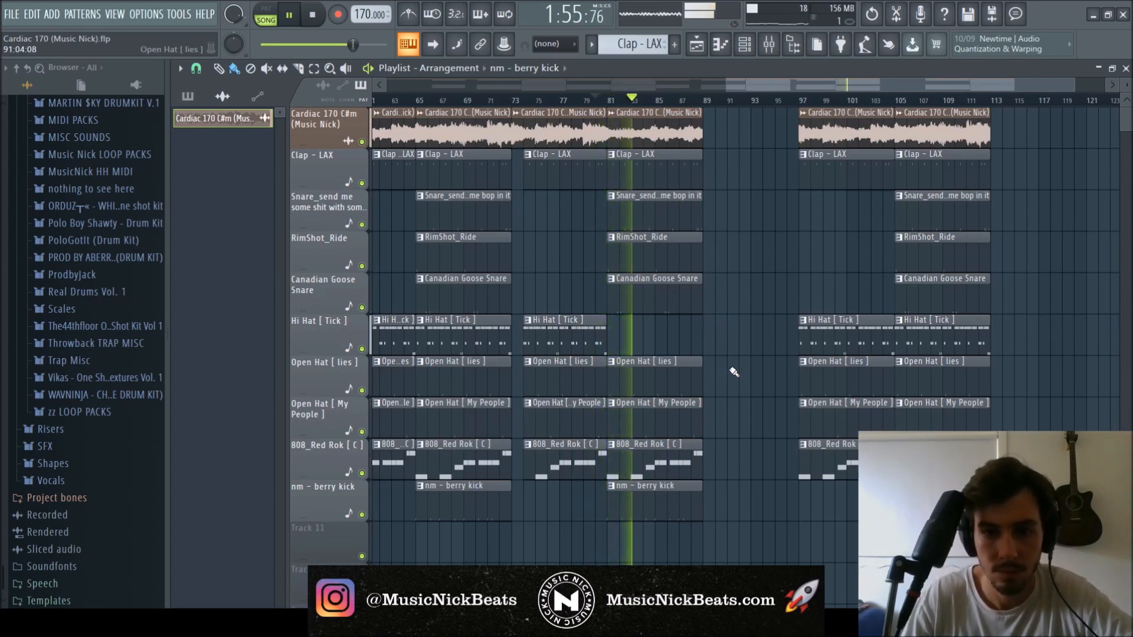
pyautogui.moveTo(730, 531); pyautogui.dragTo(678, 185)
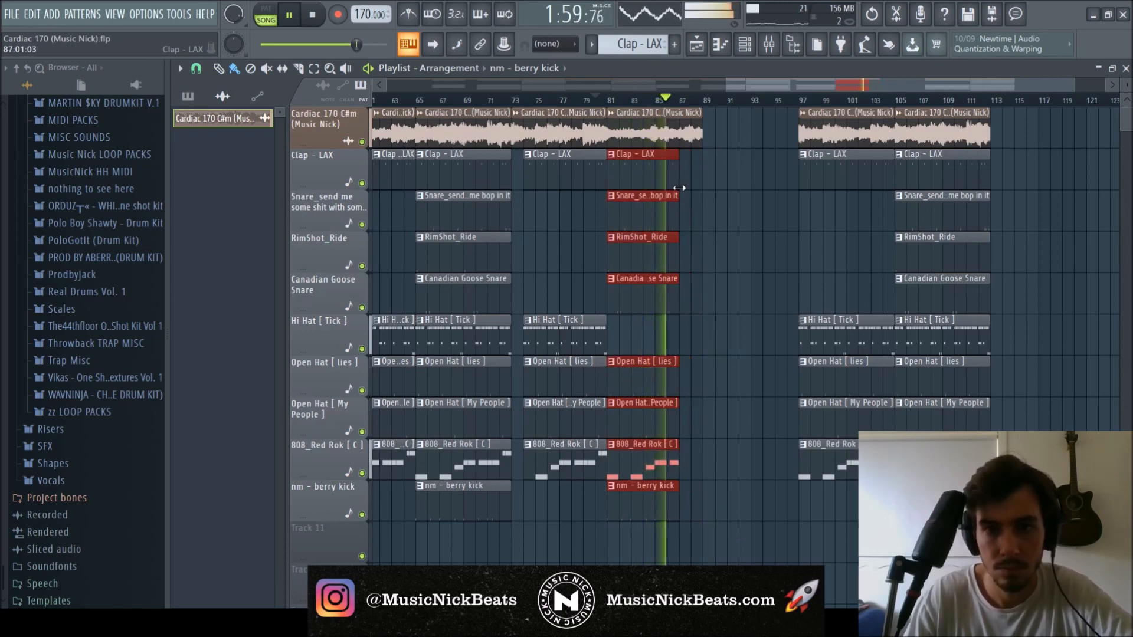
pyautogui.keyDown('ctrl'); pyautogui.click(705, 189); pyautogui.keyUp('ctrl')
# - Move the final 16-bar section from bar 97 to bar 89 and save the project
pyautogui.scroll(-1, 722, 269)
pyautogui.scroll(-3, 723, 269)
pyautogui.moveTo(1074, 427); pyautogui.dragTo(917, 107)
pyautogui.moveTo(961, 143); pyautogui.dragTo(911, 143)
pyautogui.scroll(1, 1053, 277)
pyautogui.hotkey('ctrl', 's')
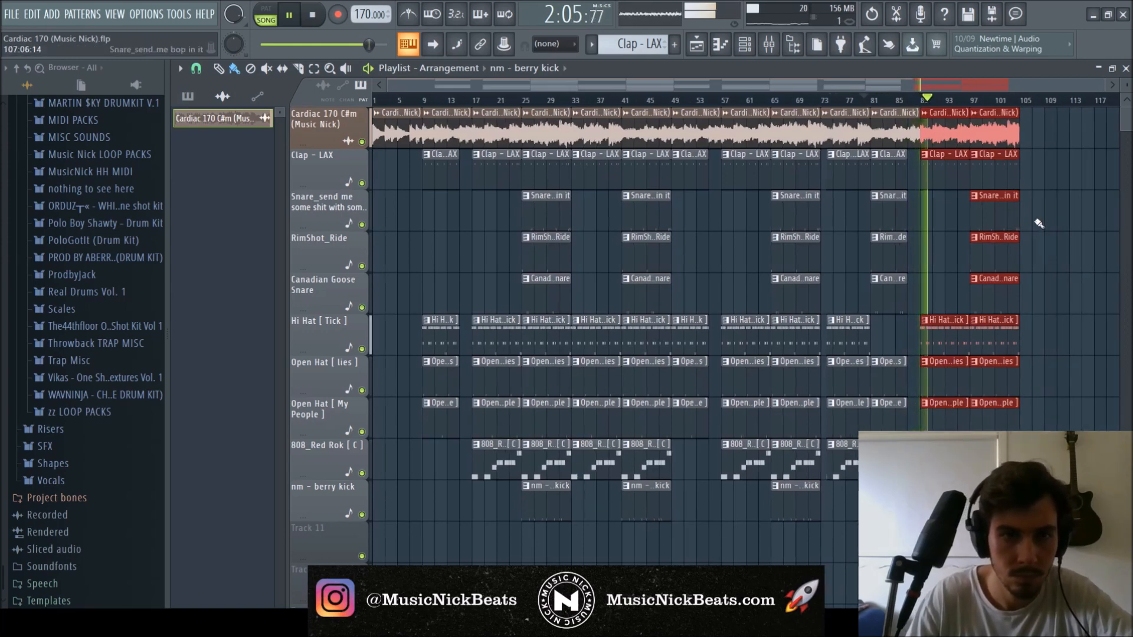
# - Play back the transition from the shortened bar 81 section into the final section at bar 89
pyautogui.click(1005, 101)
pyautogui.click(898, 101)
pyautogui.scroll(4, 1003, 250)
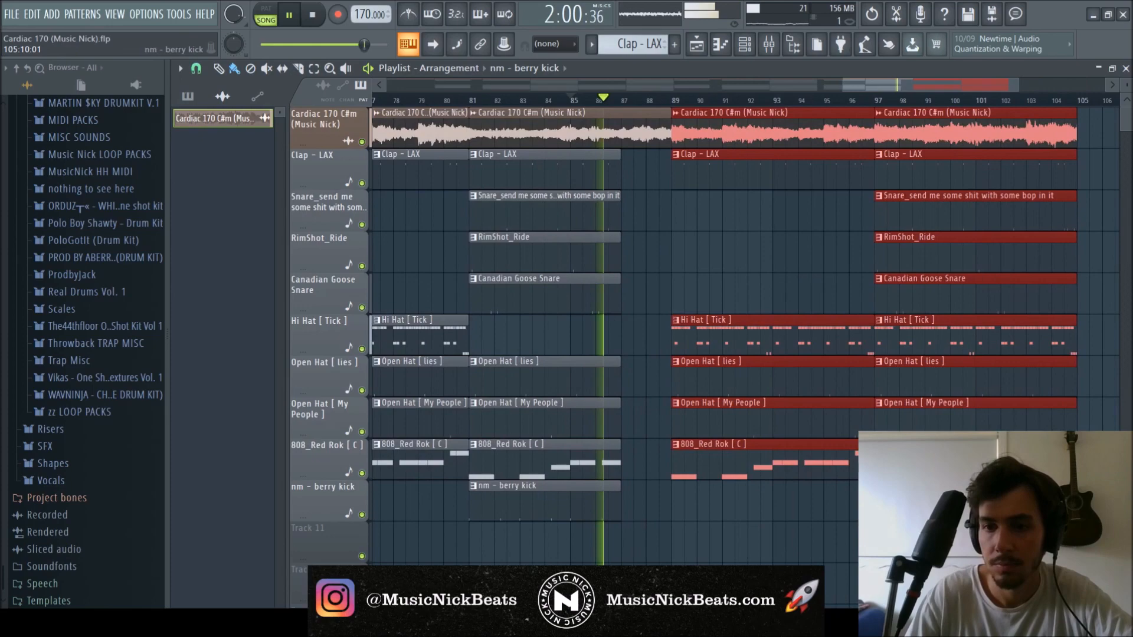
pyautogui.scroll(-3, 723, 136)
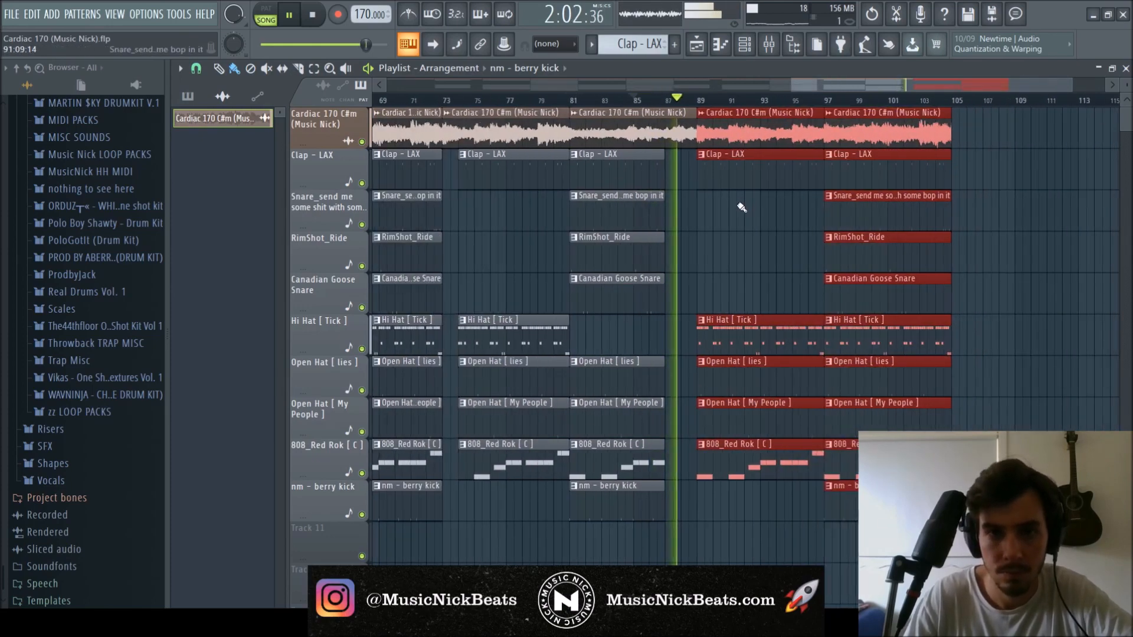
# - Move the final section back to bar 97 and copy the loop, clap and hat section from bar 9 into bar 89
pyautogui.press('space')
pyautogui.moveTo(737, 134); pyautogui.dragTo(832, 135)
pyautogui.scroll(-4, 645, 335)
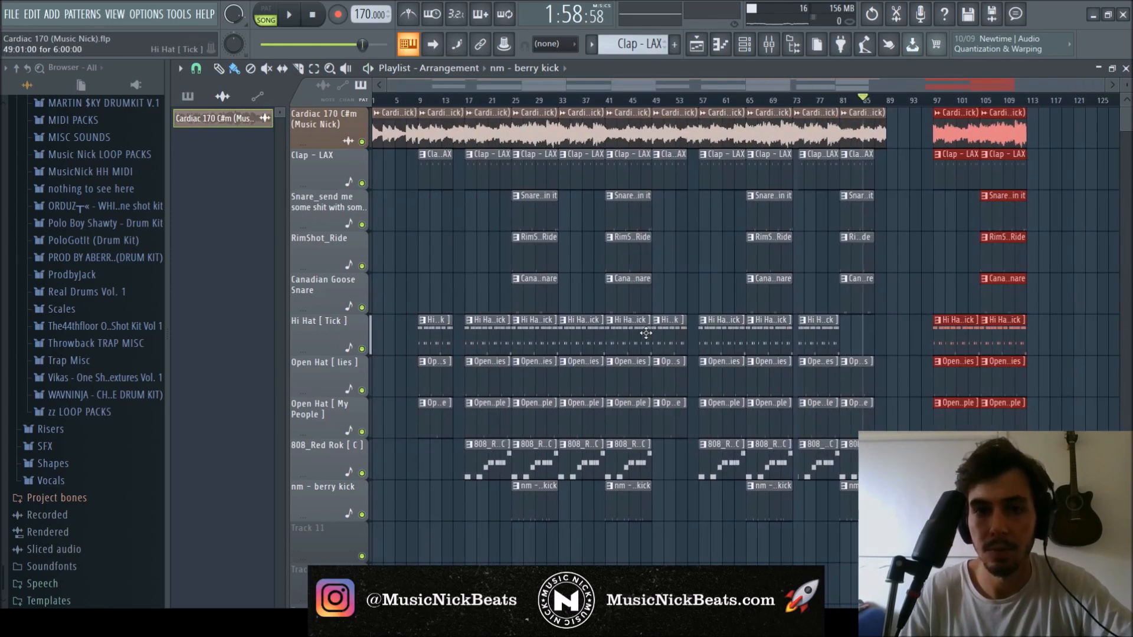
pyautogui.moveTo(447, 474); pyautogui.dragTo(913, 149)
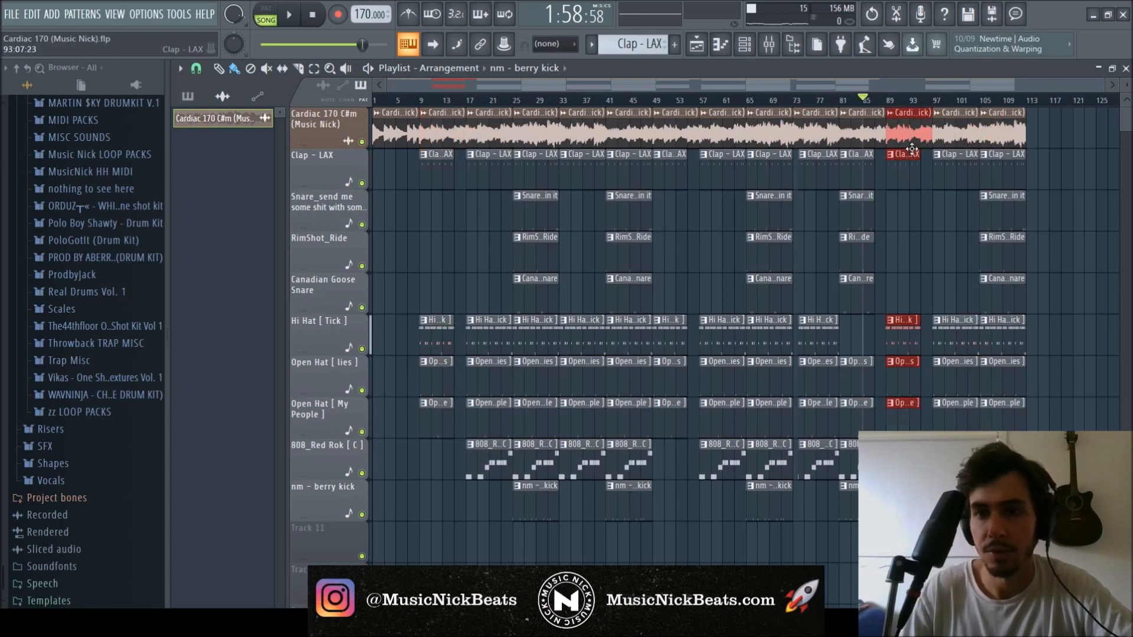
pyautogui.hotkey('ctrl', 'd')
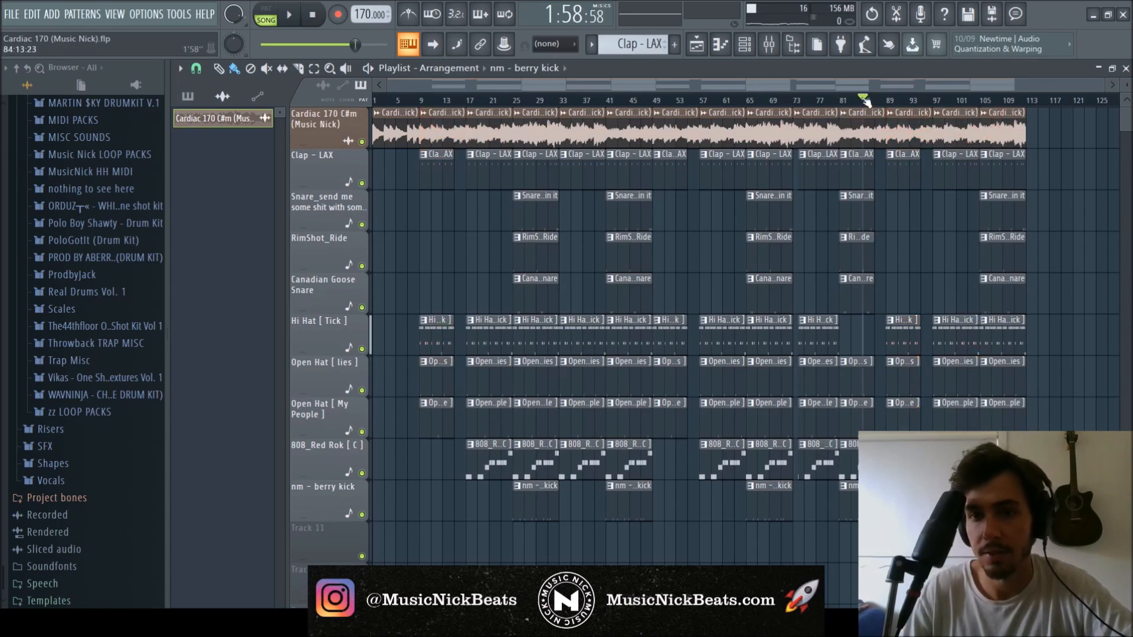
# - Play back the ending, add an eight-bar Cardiac loop clip at bar 113 and save the project
pyautogui.press('space')
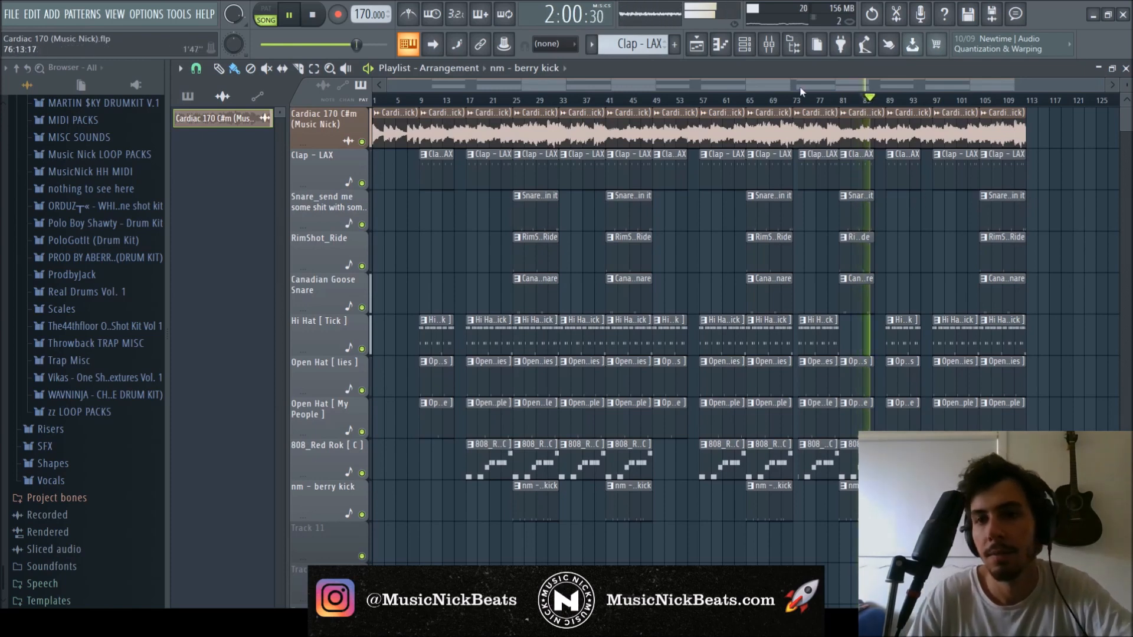
pyautogui.moveTo(800, 88); pyautogui.dragTo(1024, 98)
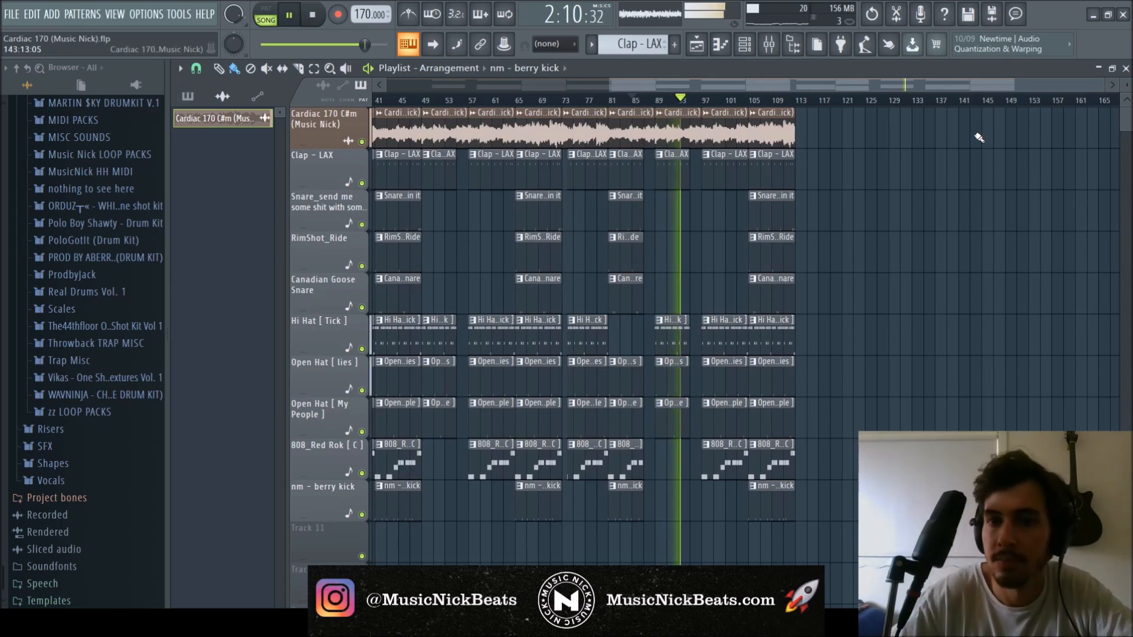
pyautogui.click(784, 98)
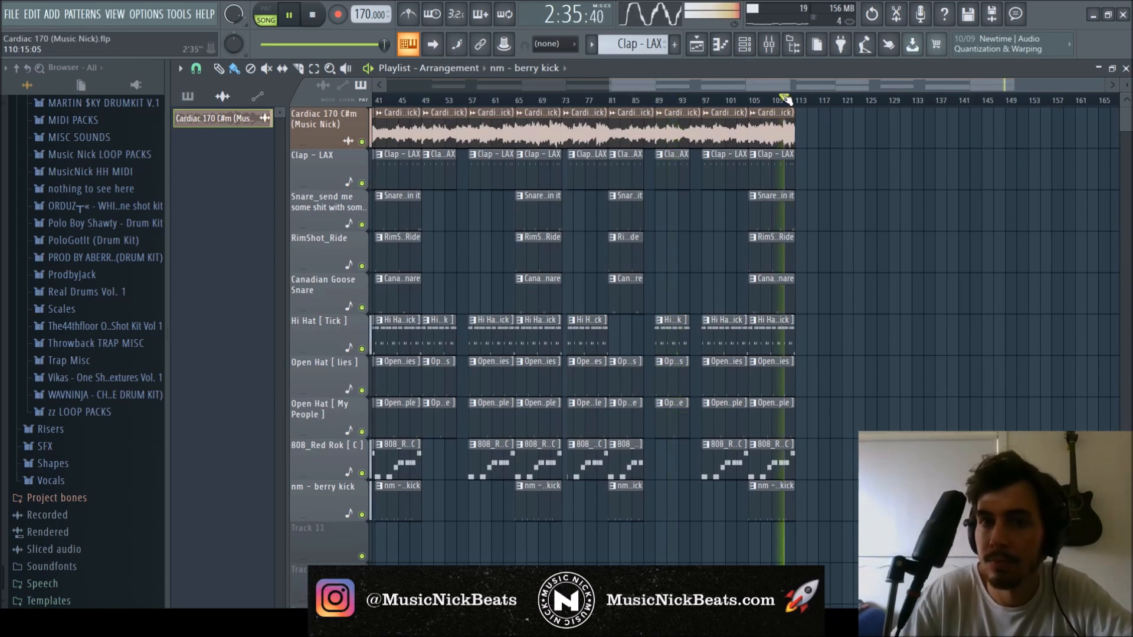
pyautogui.click(825, 135)
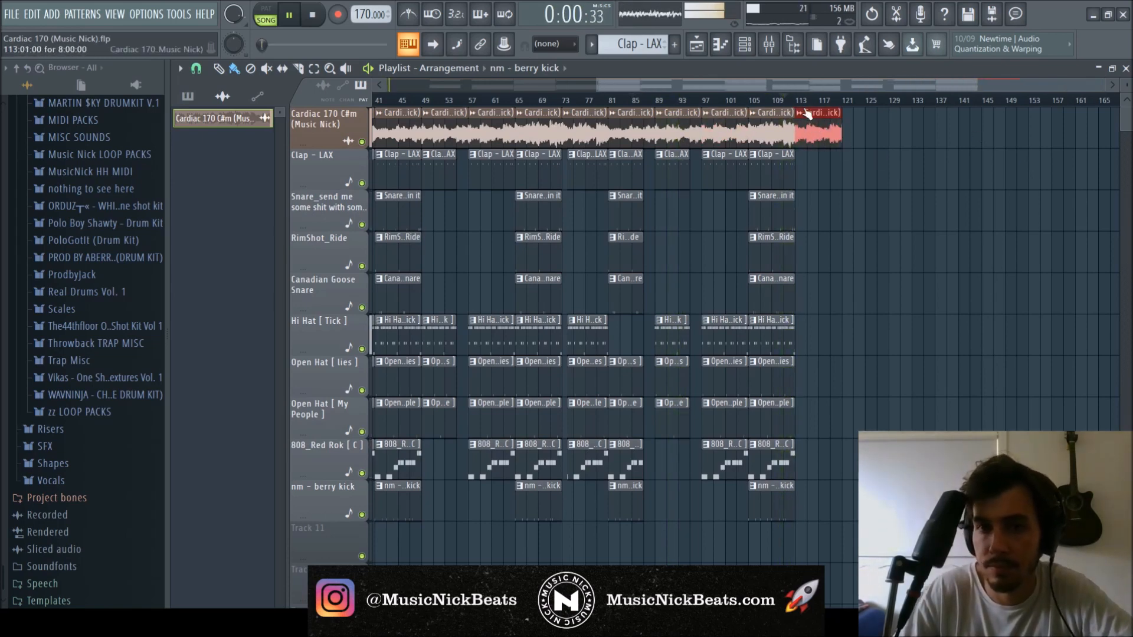
pyautogui.hotkey('ctrl', 's')
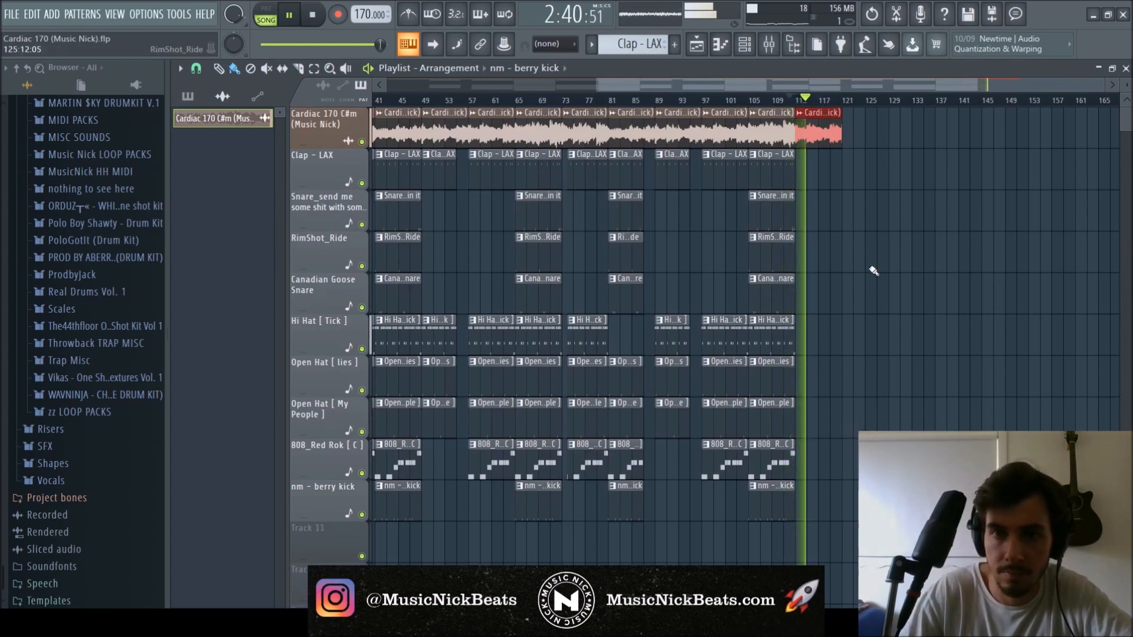
# - Automate the master volume over bars 113–120 on Track 11 with a curved fade-out, and stop playback
pyautogui.click(801, 103)
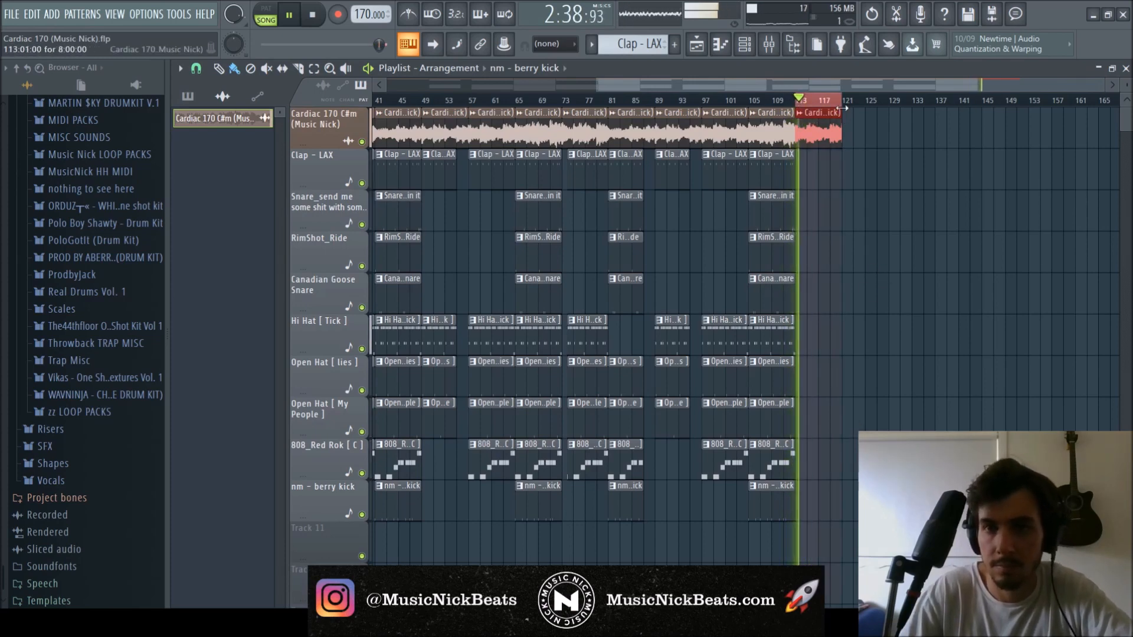
pyautogui.press('F6')
pyautogui.press('F9')
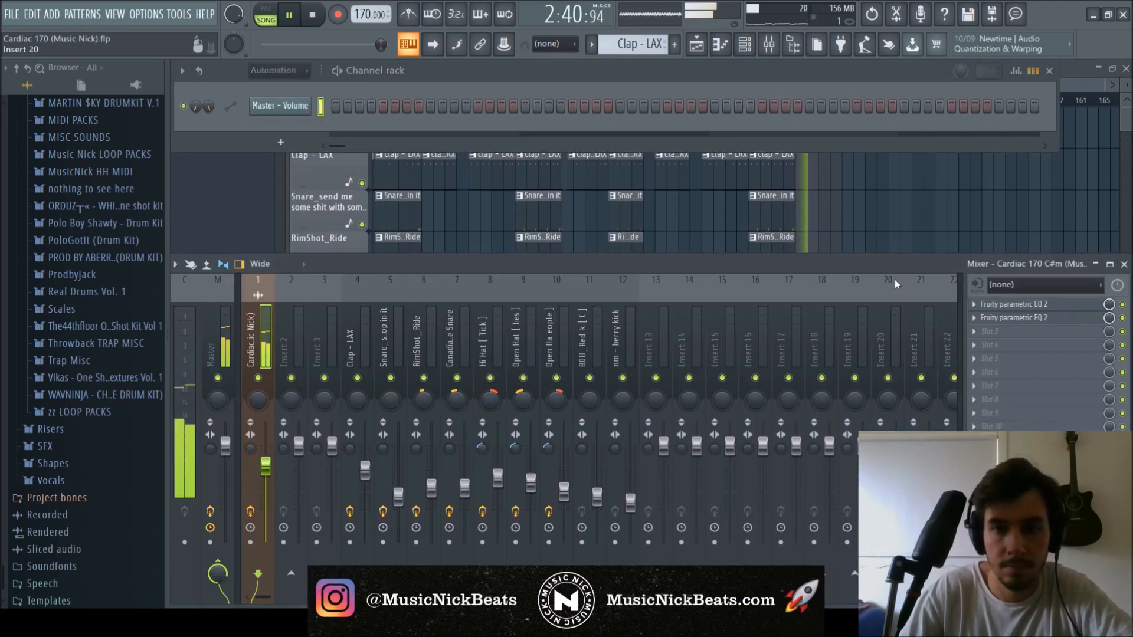
pyautogui.click(884, 247)
pyautogui.moveTo(844, 537); pyautogui.dragTo(832, 573)
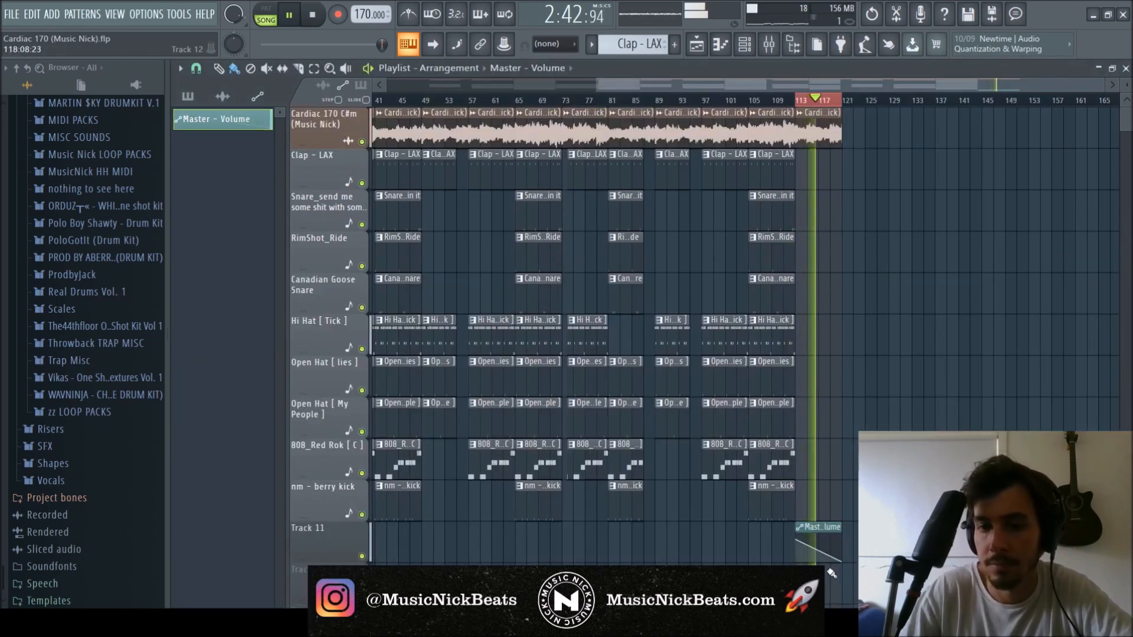
pyautogui.keyDown('ctrl'); pyautogui.rightClick(873, 460); pyautogui.keyUp('ctrl')
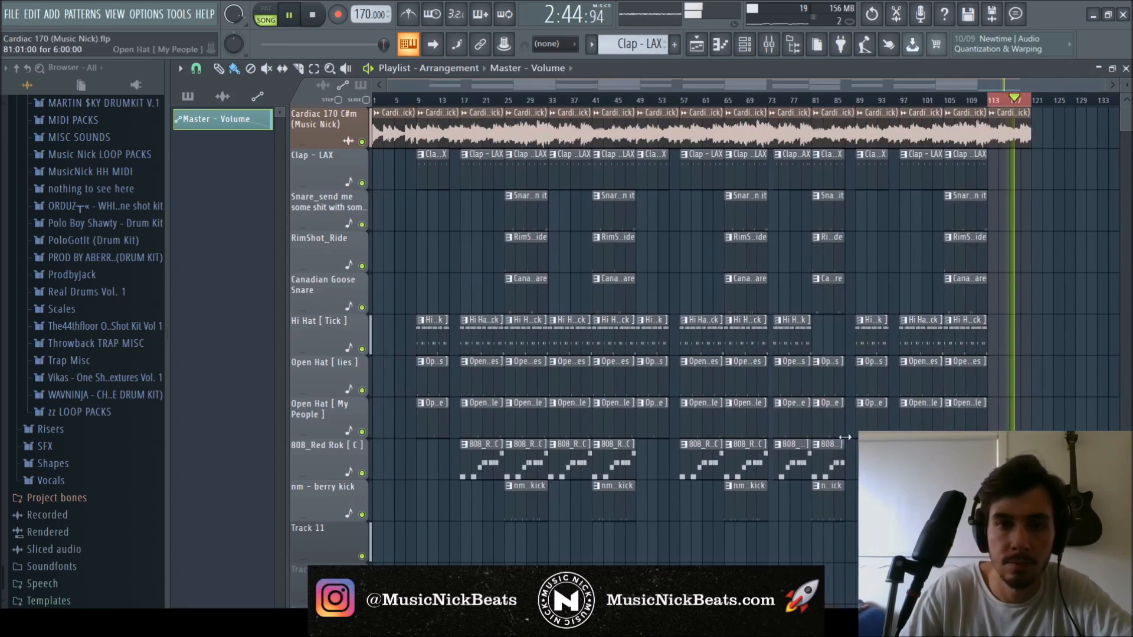
pyautogui.press('space')
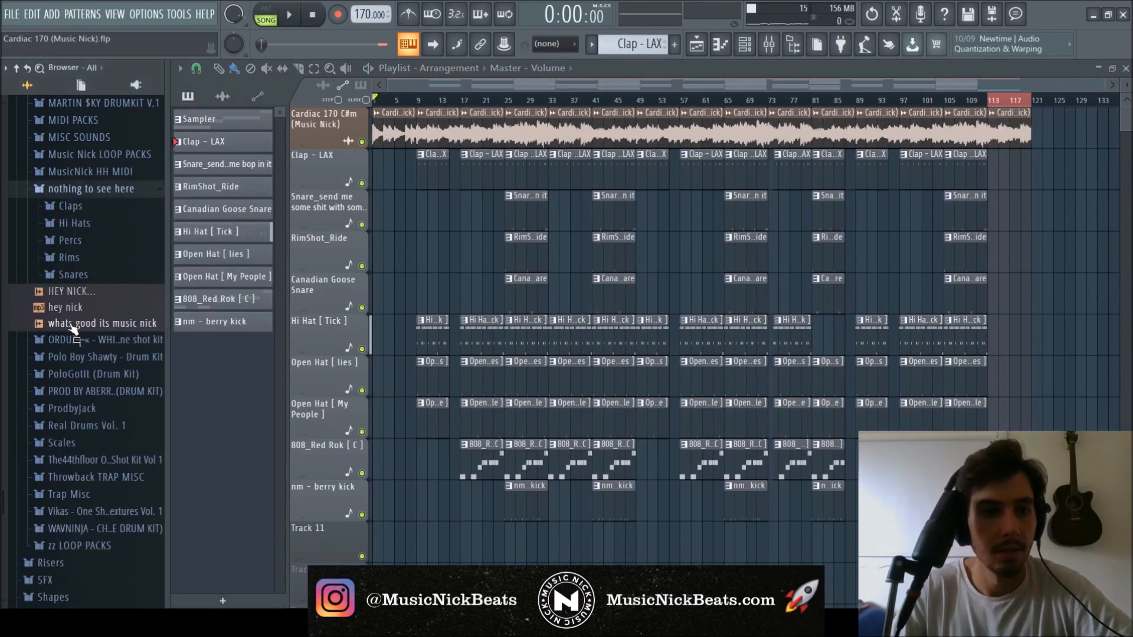
# - Place the "hey nick" tag sample at bar 7 on Track 11
pyautogui.moveTo(71, 307); pyautogui.dragTo(687, 564)
pyautogui.scroll(4, 424, 552)
pyautogui.scroll(-4, 574, 549)
# - Assign the "hey nick" tag to mixer track 13, lower its level, and show the unsorted channels in the channel rack
pyautogui.doubleClick(518, 542)
pyautogui.press('F9')
pyautogui.moveTo(665, 447); pyautogui.dragTo(665, 451)
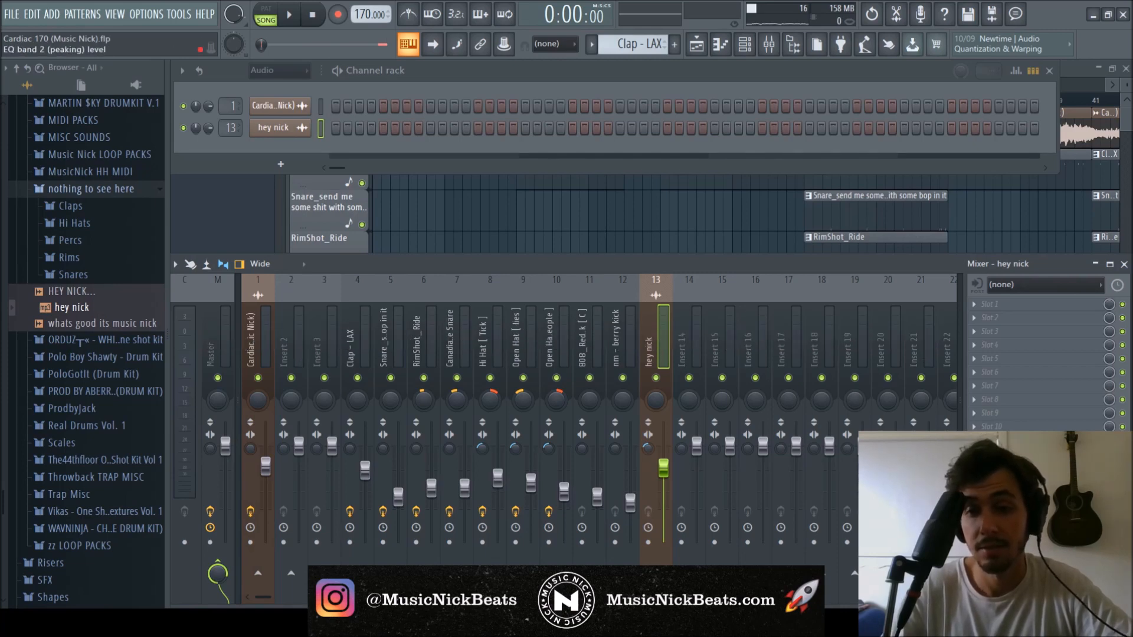
pyautogui.click(282, 75)
pyautogui.click(282, 137)
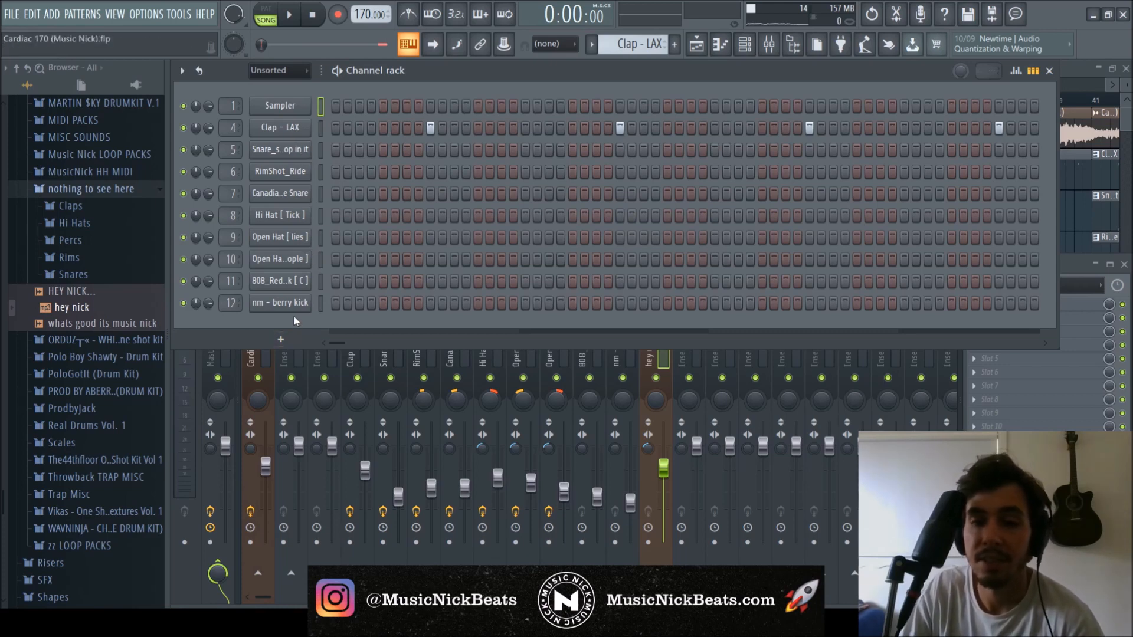
pyautogui.rightClick(1082, 236)
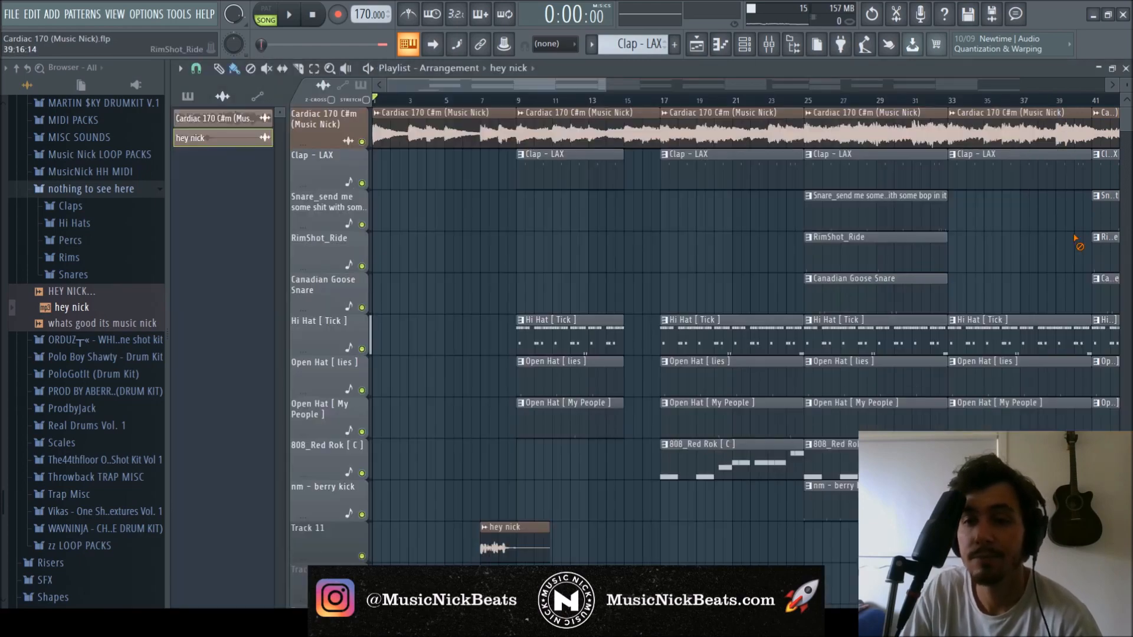
# - Collapse the "nothing to see here" sample folder and play the finished arrangement from bar 1
pyautogui.scroll(-6, 618, 94)
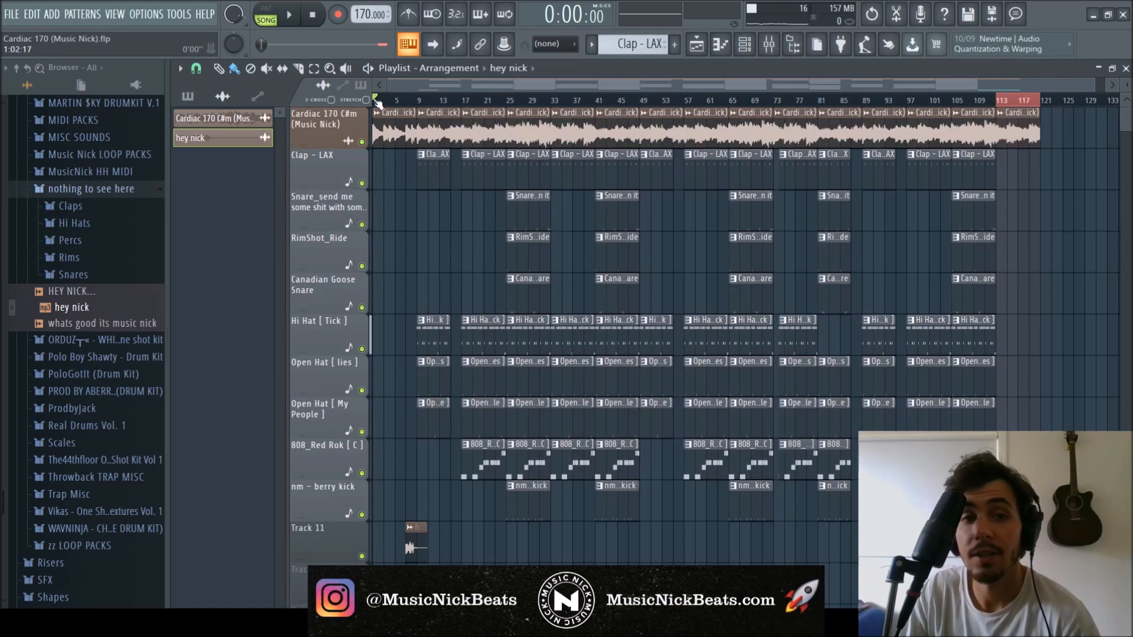
pyautogui.click(188, 97)
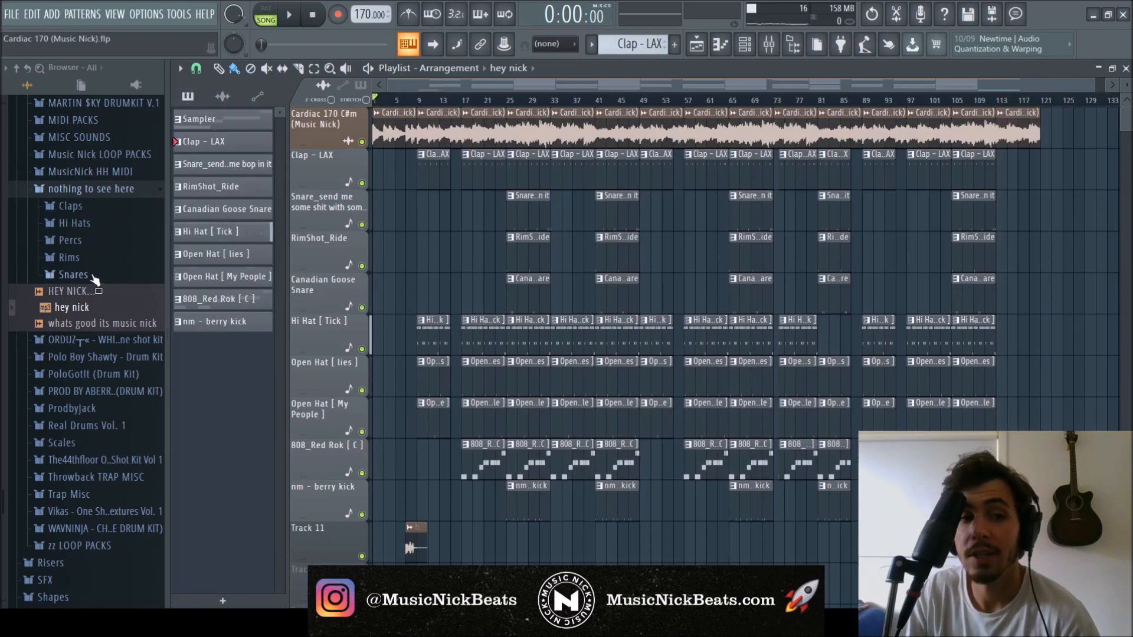
pyautogui.click(99, 193)
pyautogui.scroll(5, 88, 224)
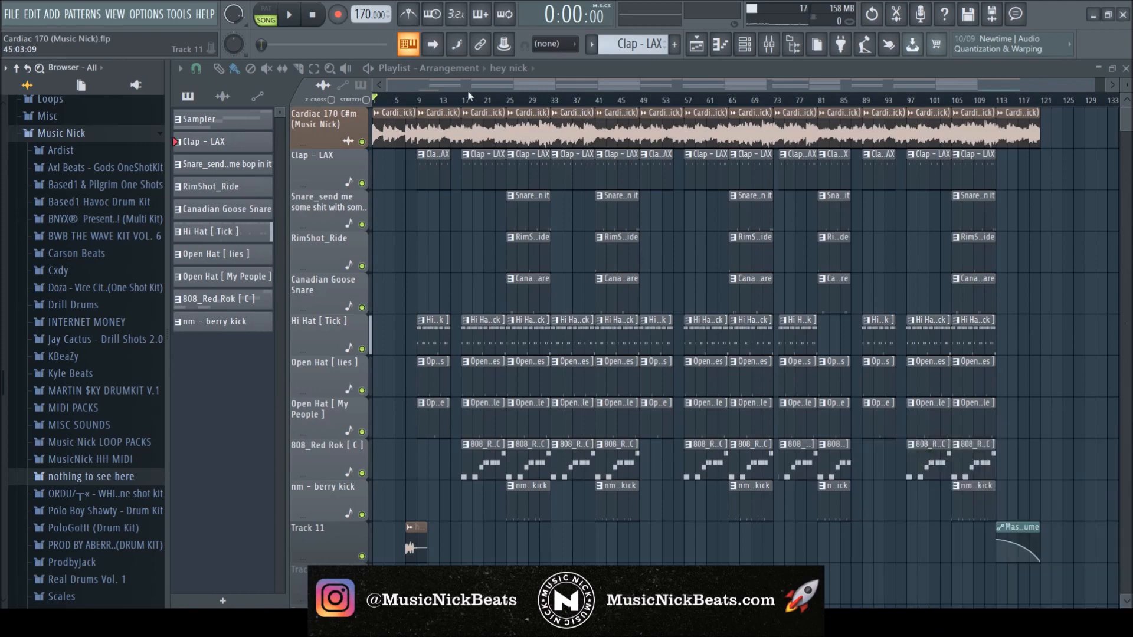
pyautogui.click(292, 16)
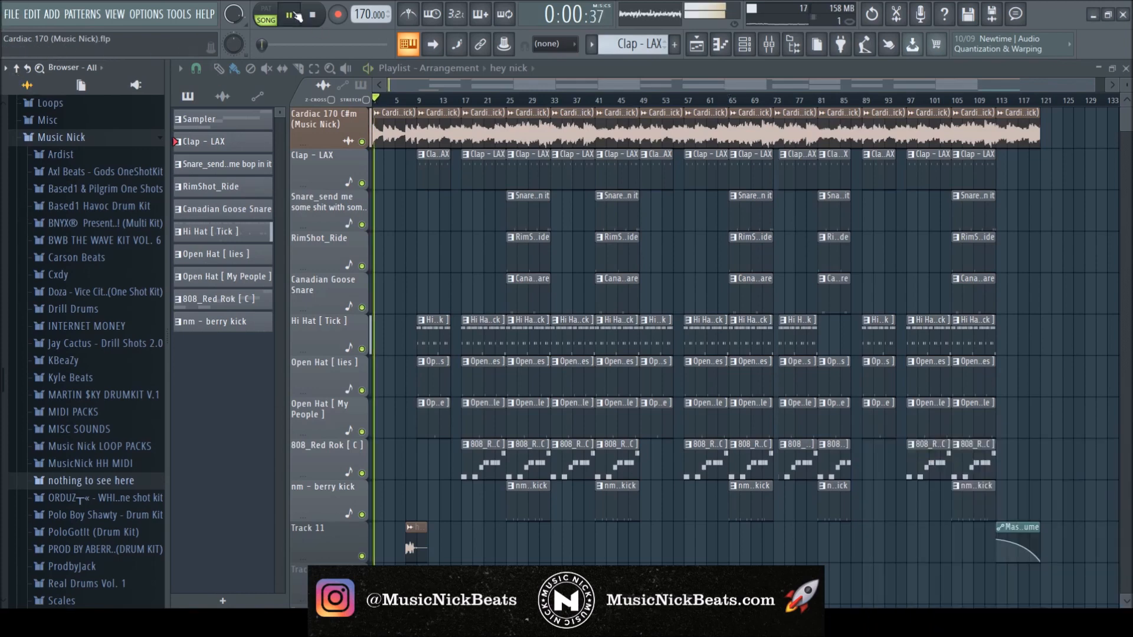